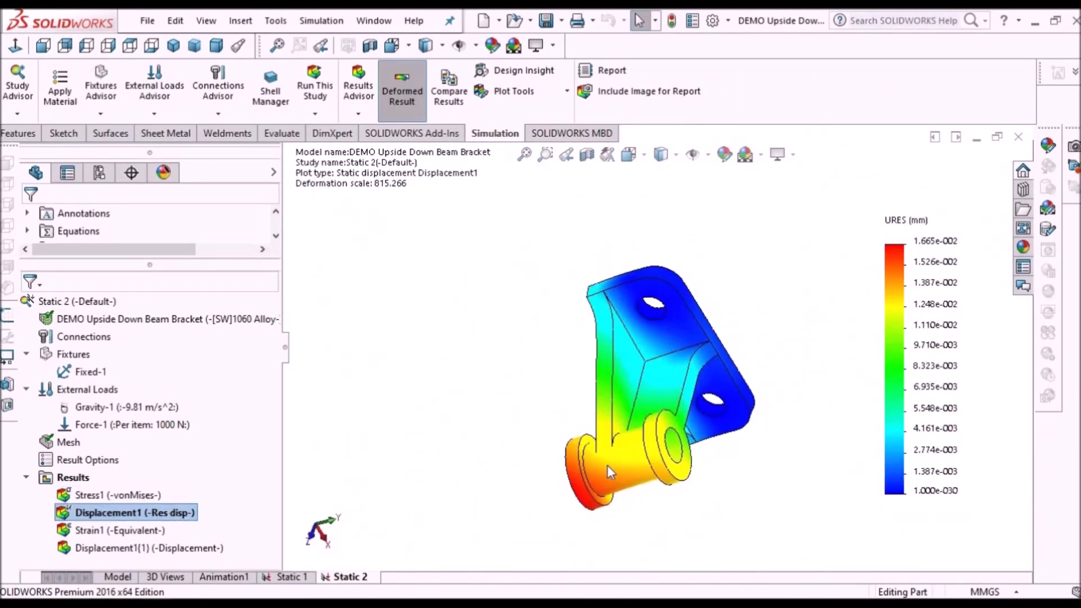
{"action": "middle_click_drag", "start_coordinate": [609, 471], "coordinate": [692, 517]}
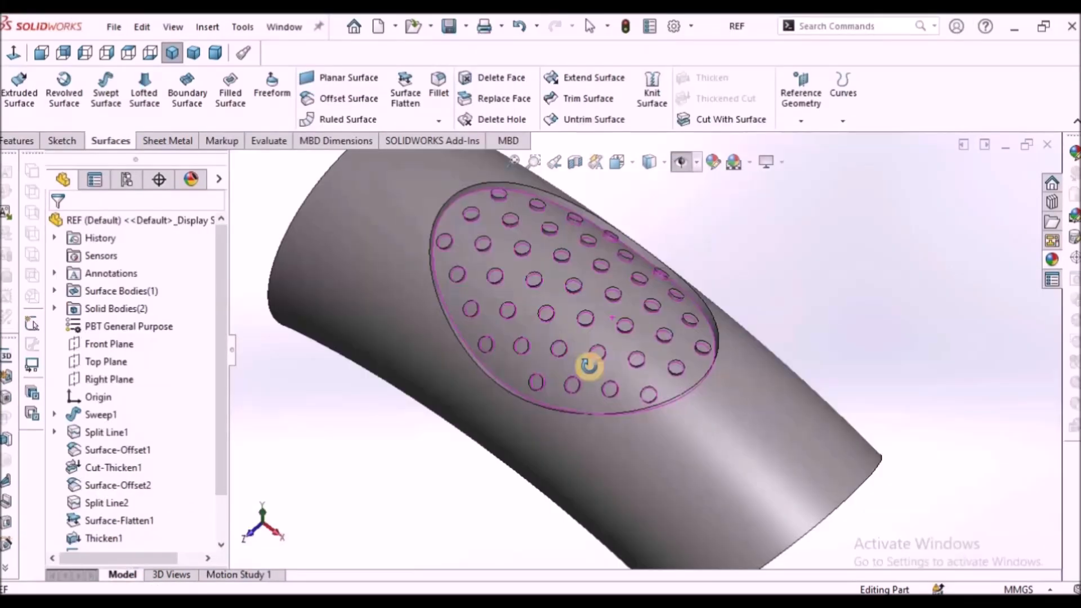
{"action": "middle_click_drag", "start_coordinate": [586, 362], "coordinate": [719, 362]}
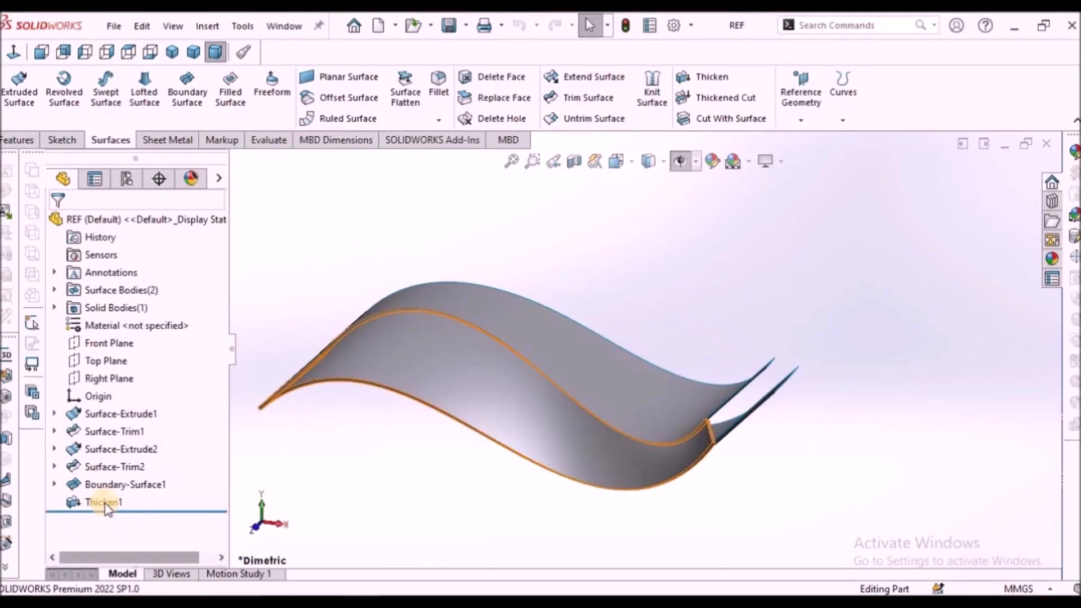
{"action": "right_click", "coordinate": [85, 502]}
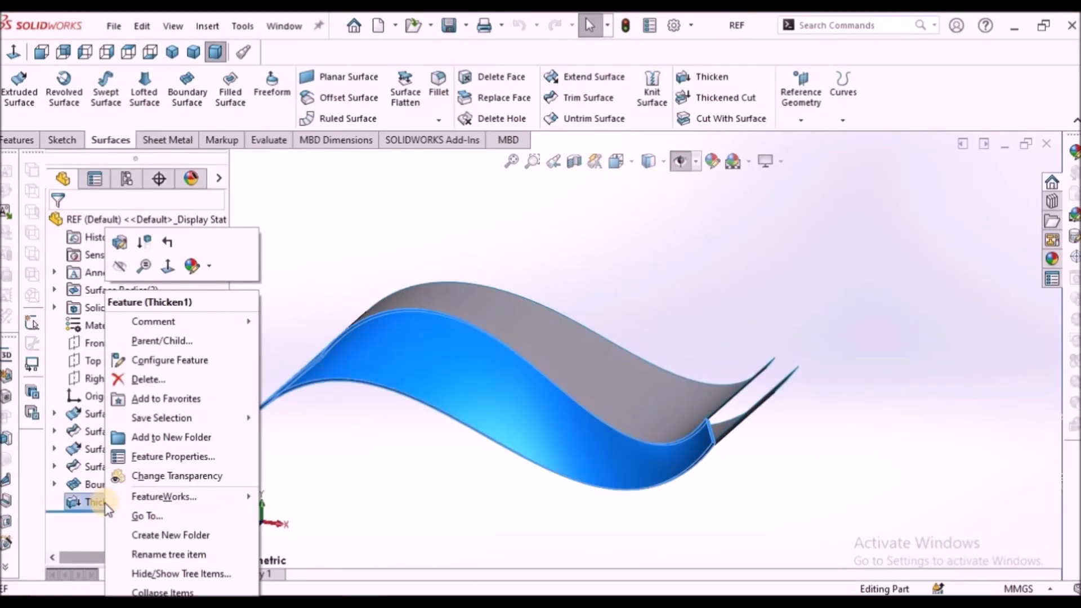
{"action": "left_click", "coordinate": [121, 273]}
{"action": "middle_click_drag", "start_coordinate": [578, 330], "coordinate": [583, 350]}
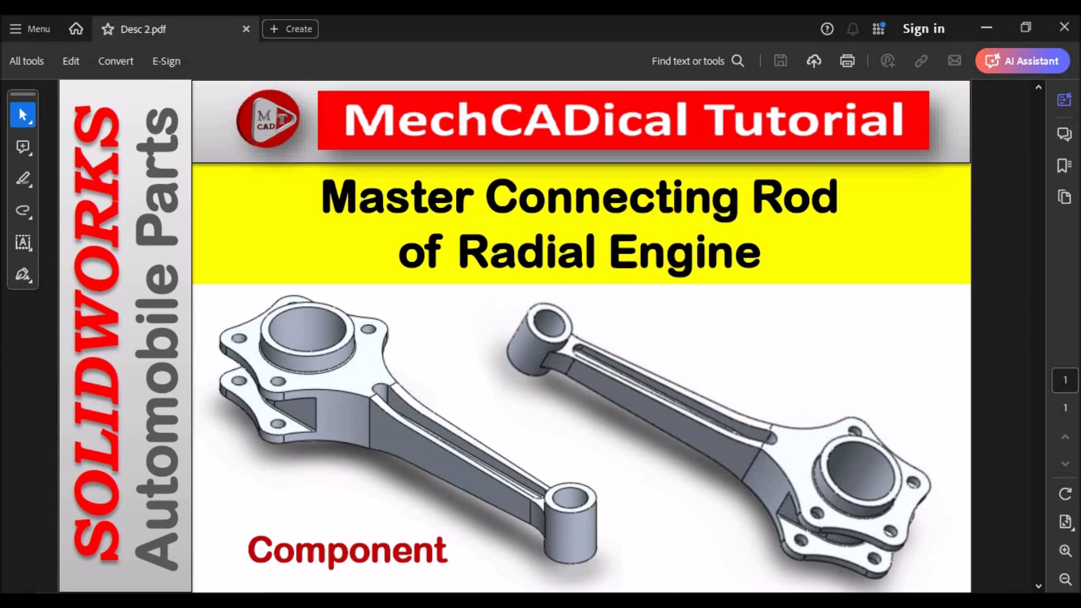
{"action": "left_click", "coordinate": [323, 562]}
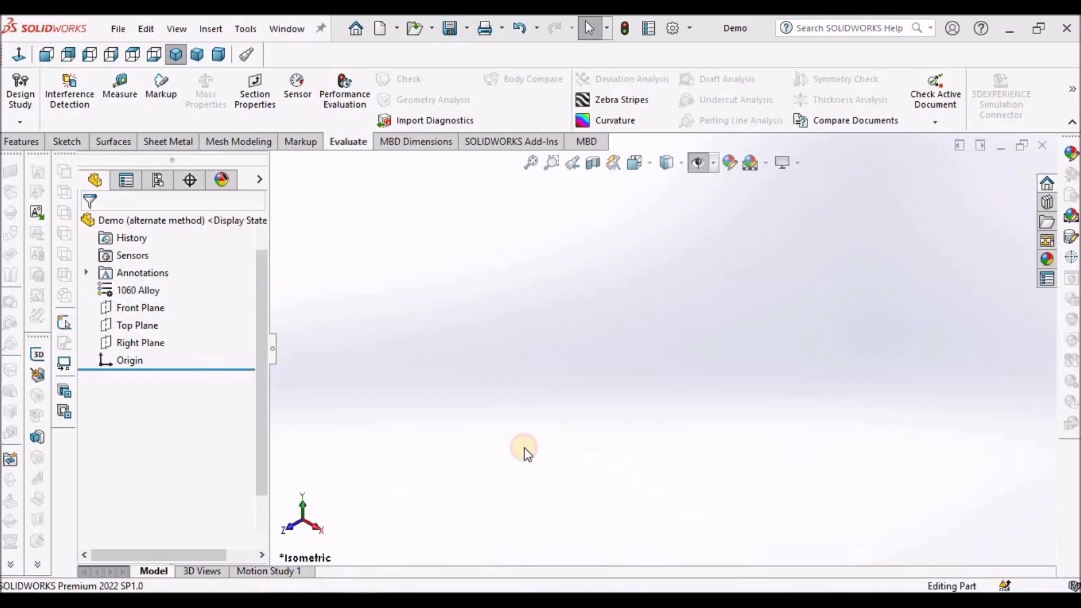
Inspect the finished connecting rod in the REF part from different angles and return to the Demo part.
{"action": "middle_click_drag", "start_coordinate": [687, 313], "coordinate": [683, 340]}
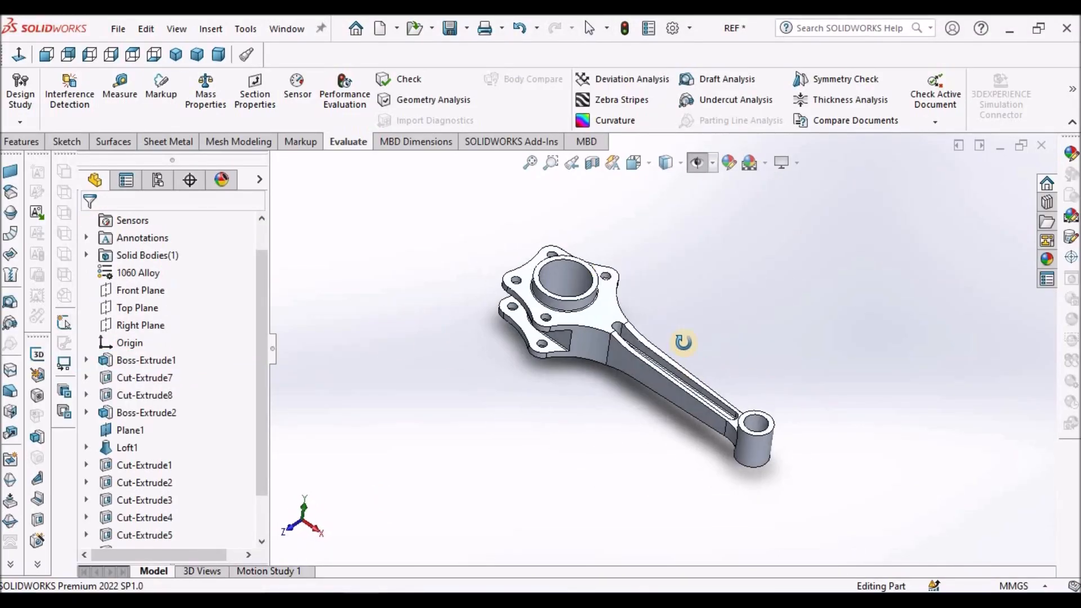
{"action": "left_click", "coordinate": [218, 54]}
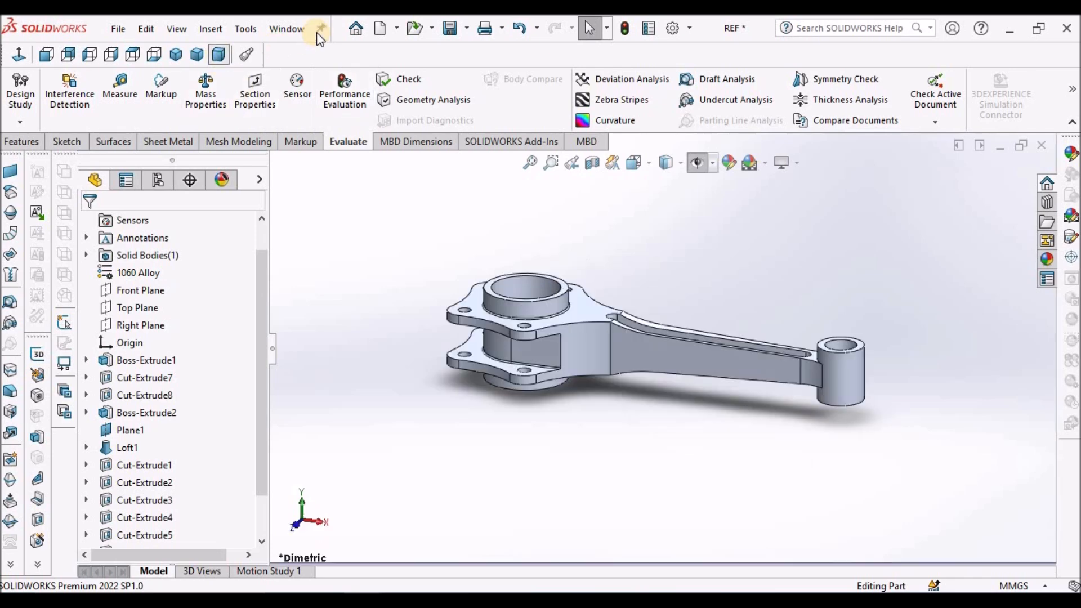
{"action": "left_click", "coordinate": [287, 28]}
{"action": "left_click", "coordinate": [319, 215]}
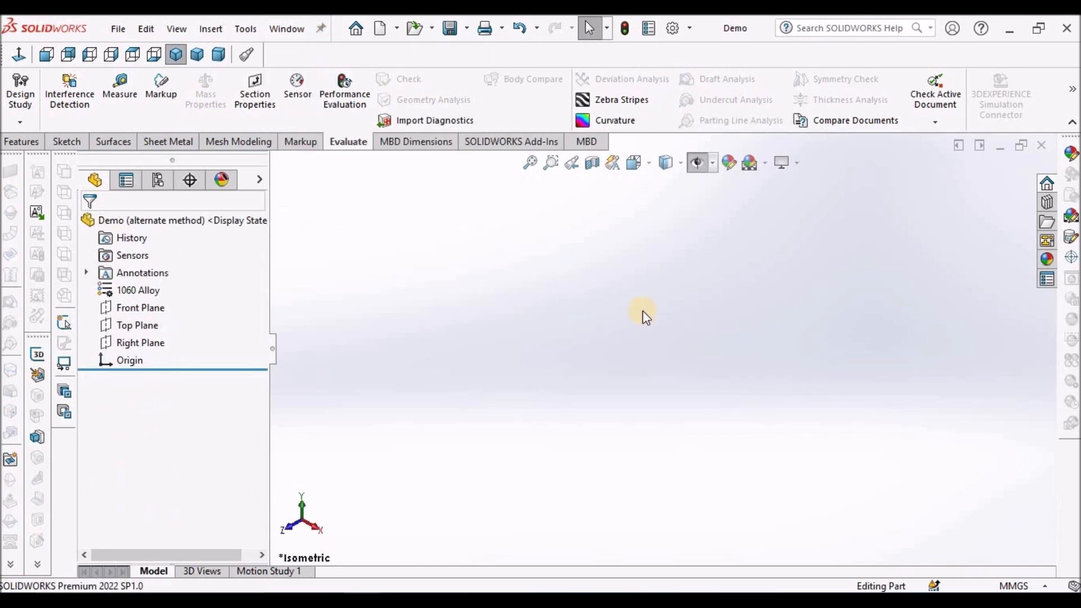
Sketch a circle of about 59.3 mm radius on the Top Plane, centred on the origin.
{"action": "left_click", "coordinate": [138, 326]}
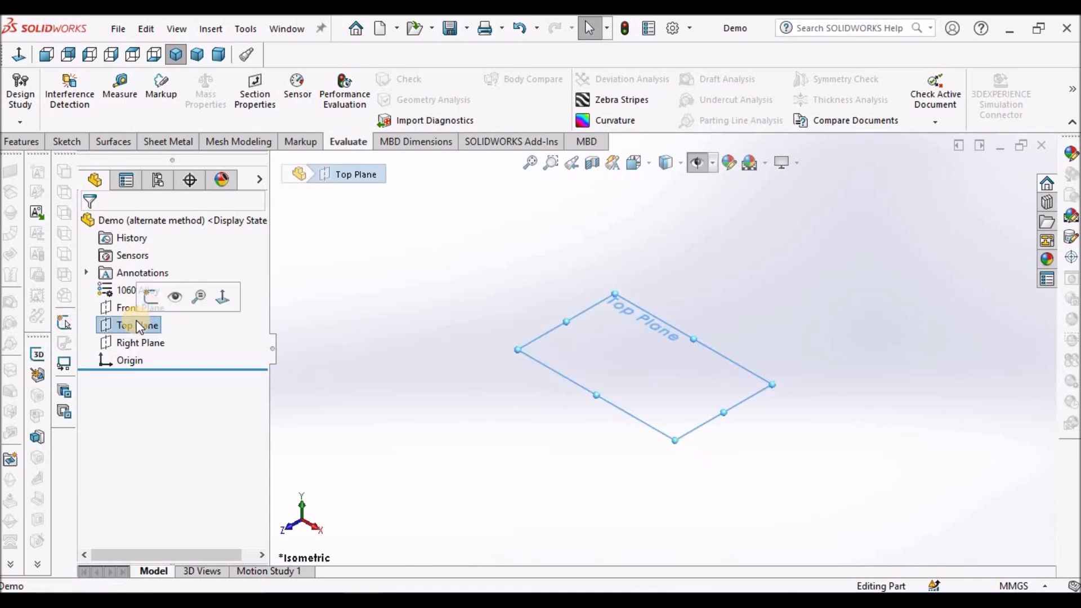
{"action": "left_click", "coordinate": [66, 141]}
{"action": "left_click", "coordinate": [20, 84]}
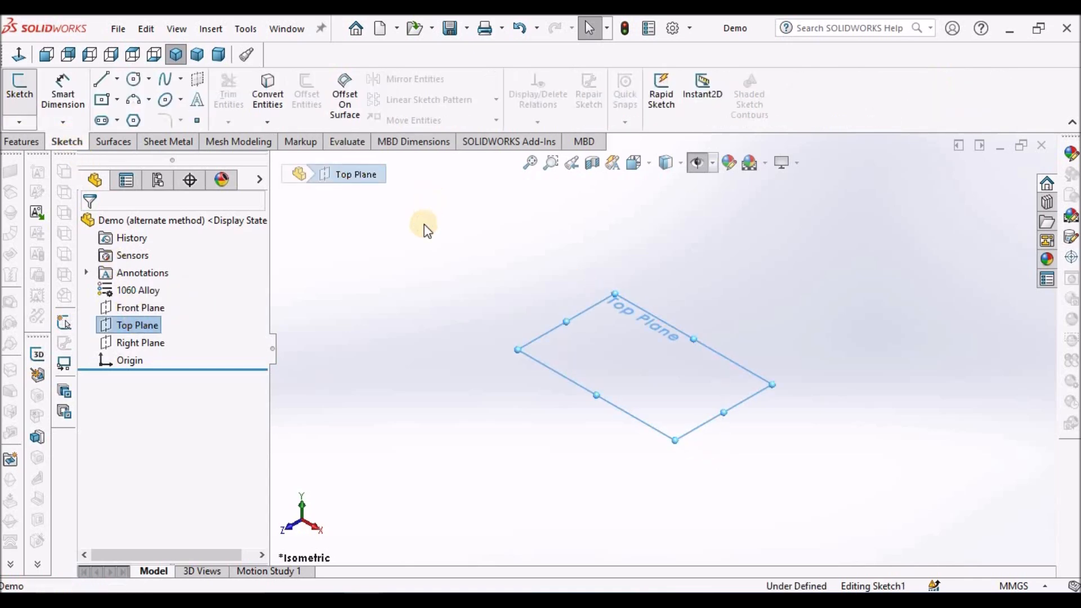
{"action": "left_click", "coordinate": [148, 79]}
{"action": "left_click", "coordinate": [155, 98]}
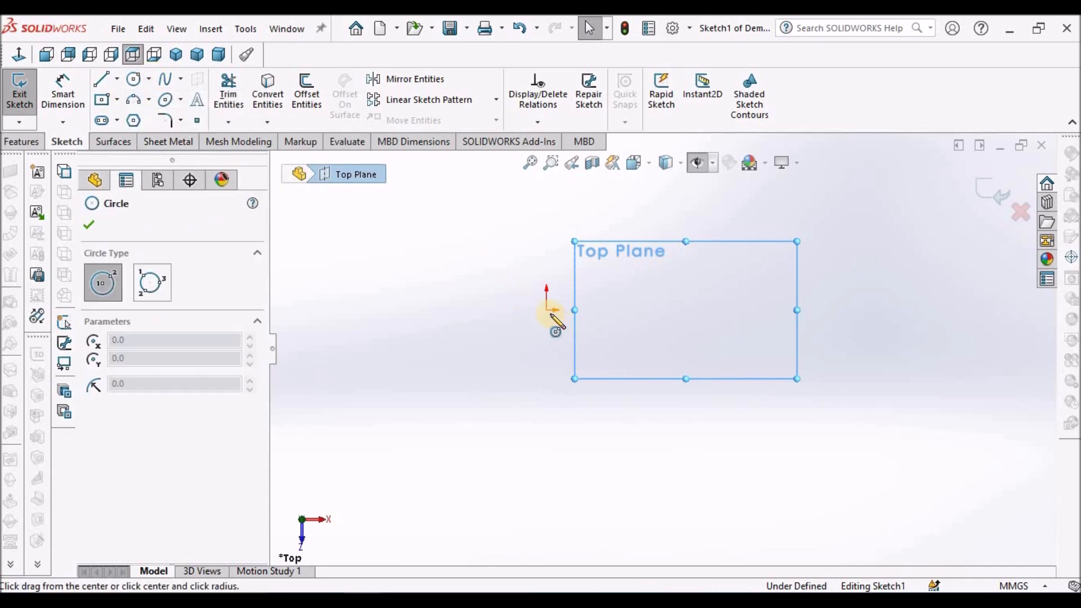
{"action": "left_click", "coordinate": [546, 311]}
{"action": "left_click", "coordinate": [603, 270]}
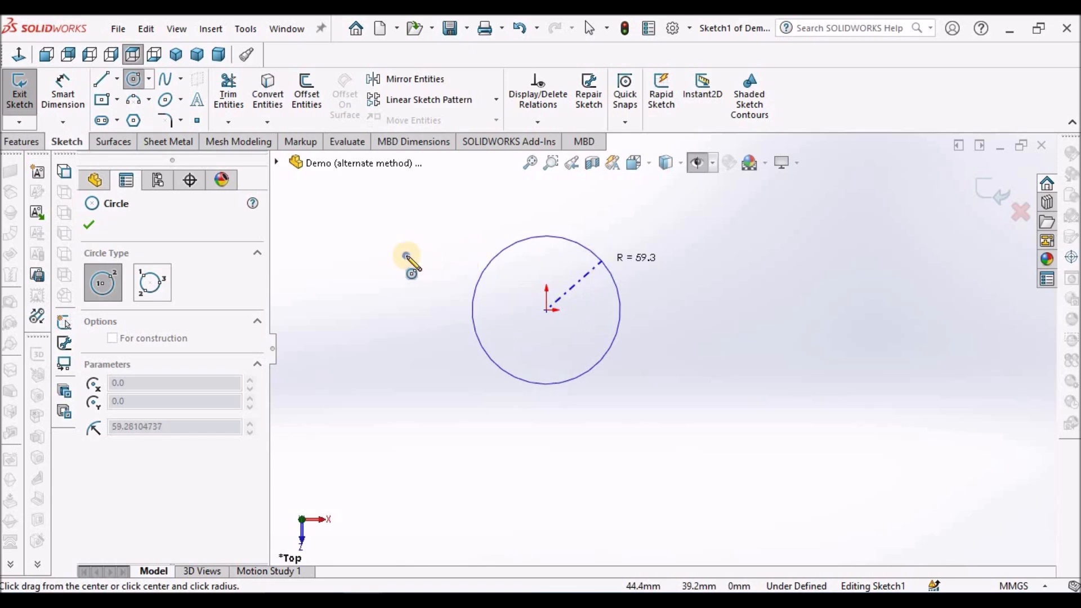
{"action": "right_click", "coordinate": [422, 273]}
{"action": "key", "text": "Escape"}
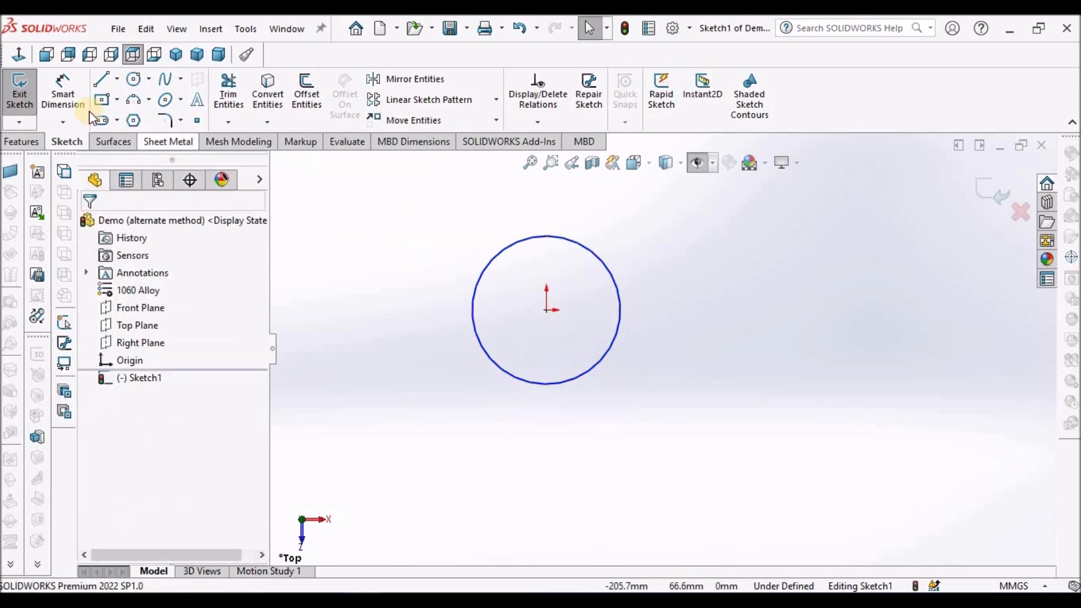
Dimension the circle's diameter and set it to 63 mm.
{"action": "left_click", "coordinate": [63, 93]}
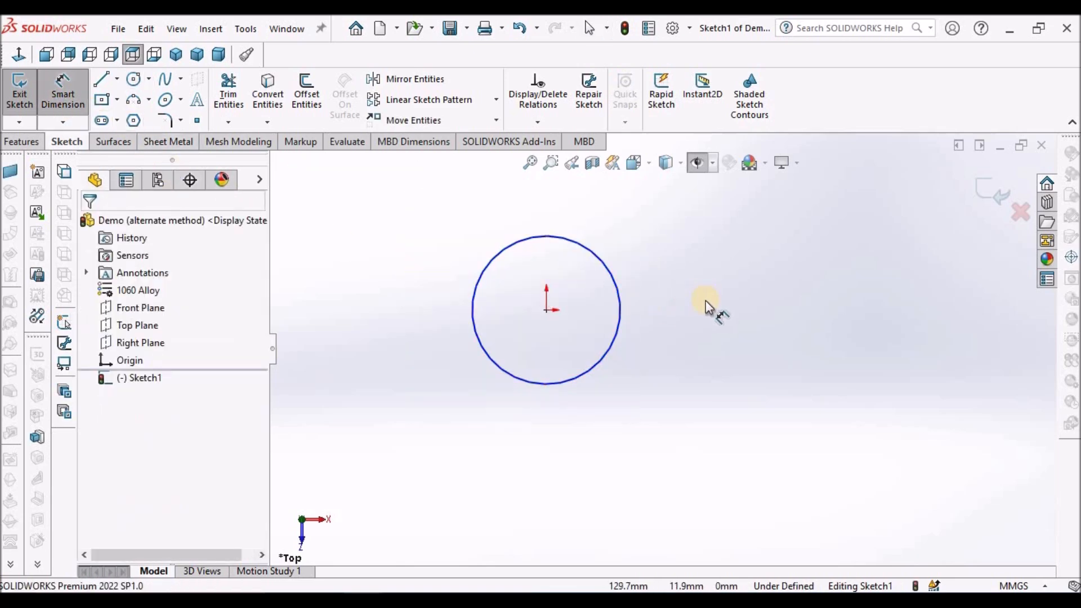
{"action": "left_click", "coordinate": [617, 291]}
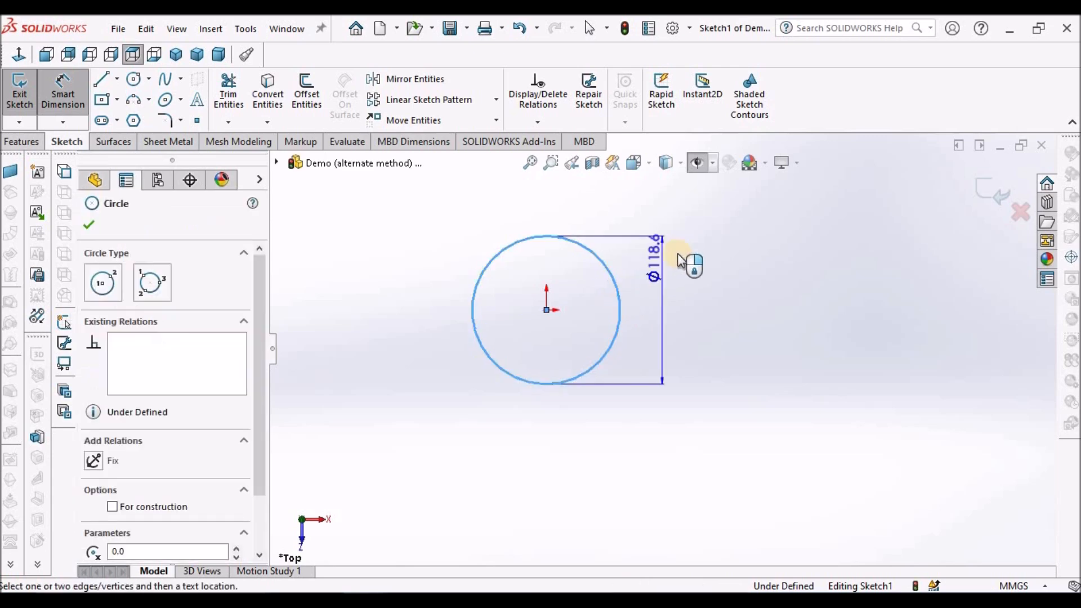
{"action": "left_click", "coordinate": [630, 207]}
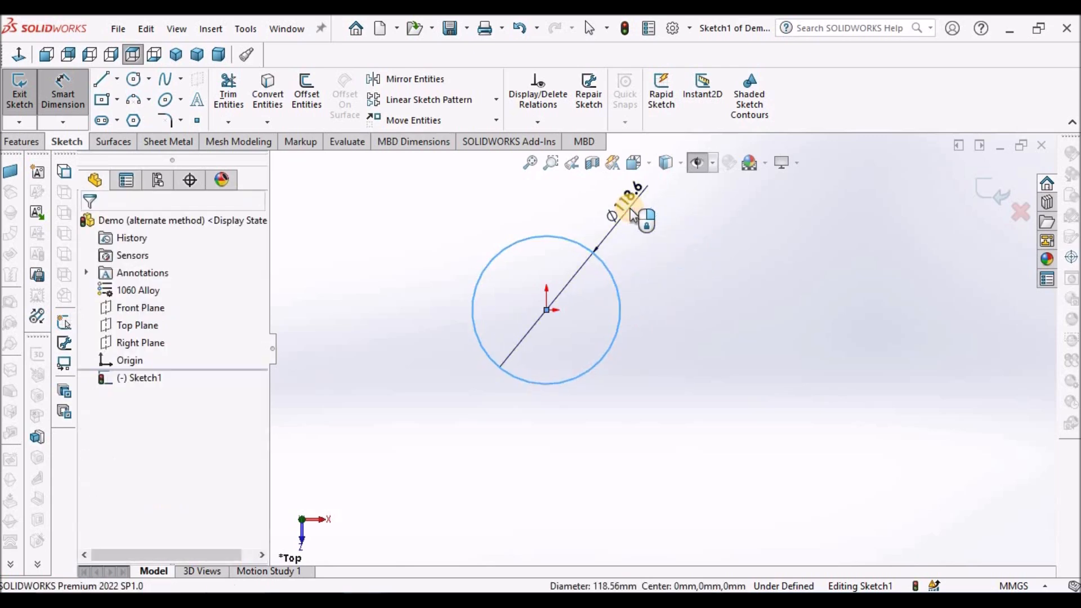
{"action": "type", "text": "63"}
{"action": "key", "text": "Return"}
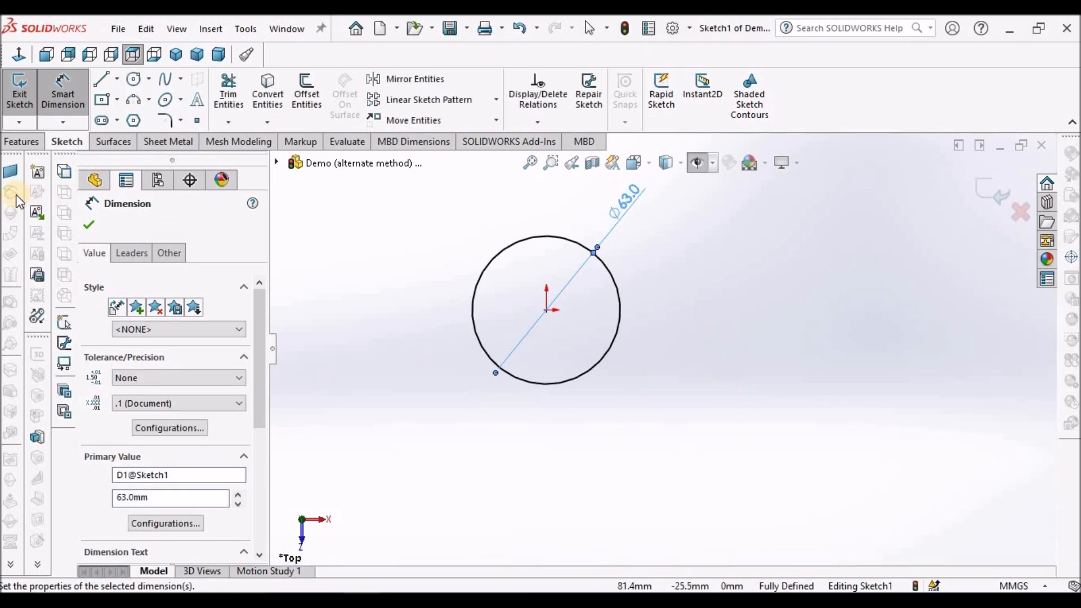
Extrude the circle as a boss with the Mid Plane end condition and a 70 mm depth.
{"action": "left_click", "coordinate": [22, 141]}
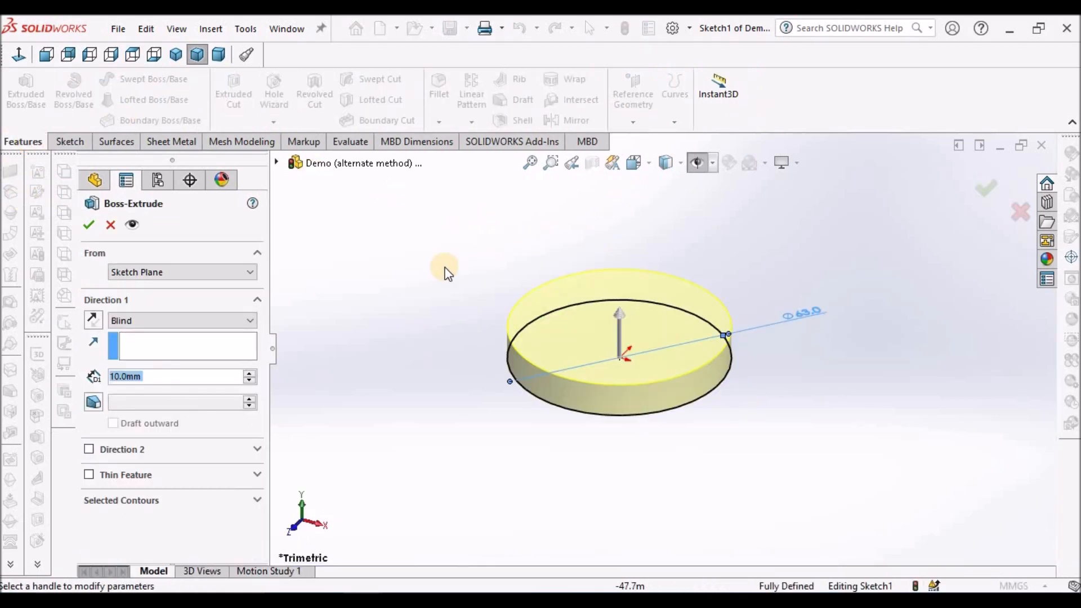
{"action": "left_click", "coordinate": [247, 326]}
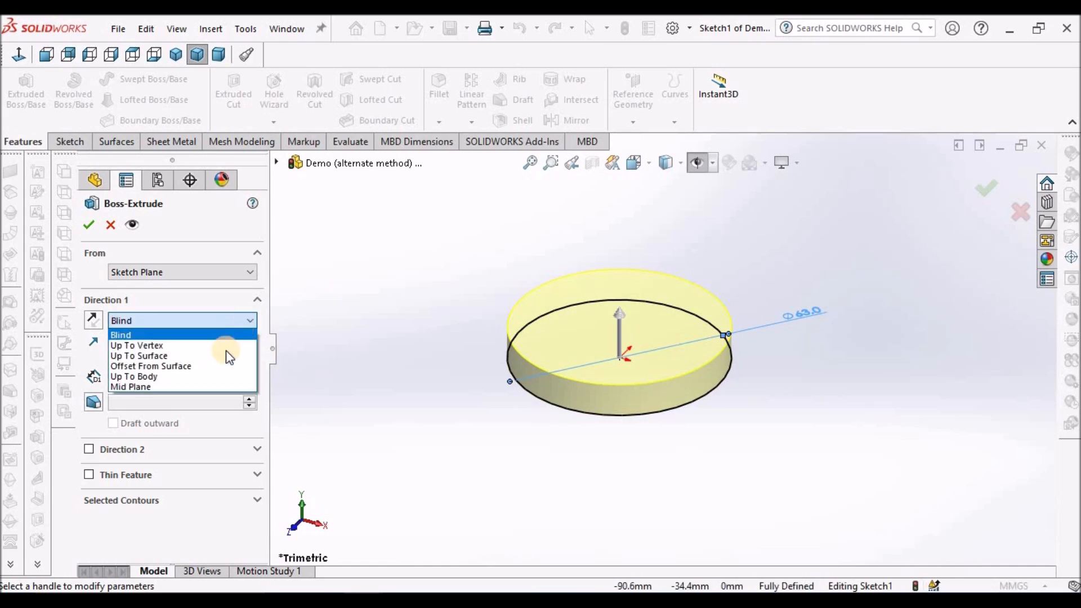
{"action": "left_click", "coordinate": [205, 386]}
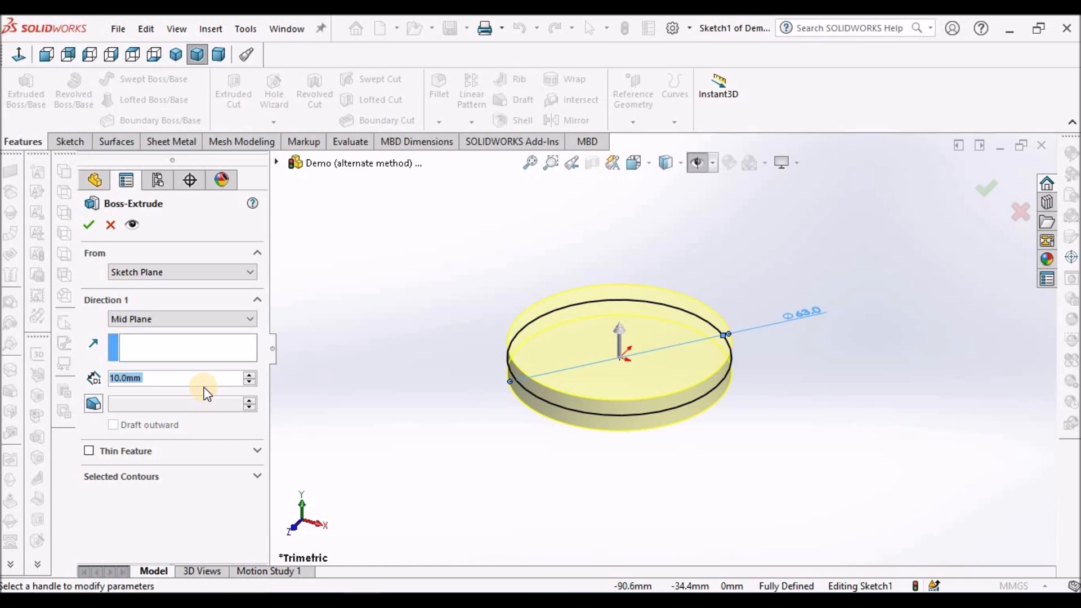
{"action": "type", "text": "70"}
{"action": "key", "text": "Return"}
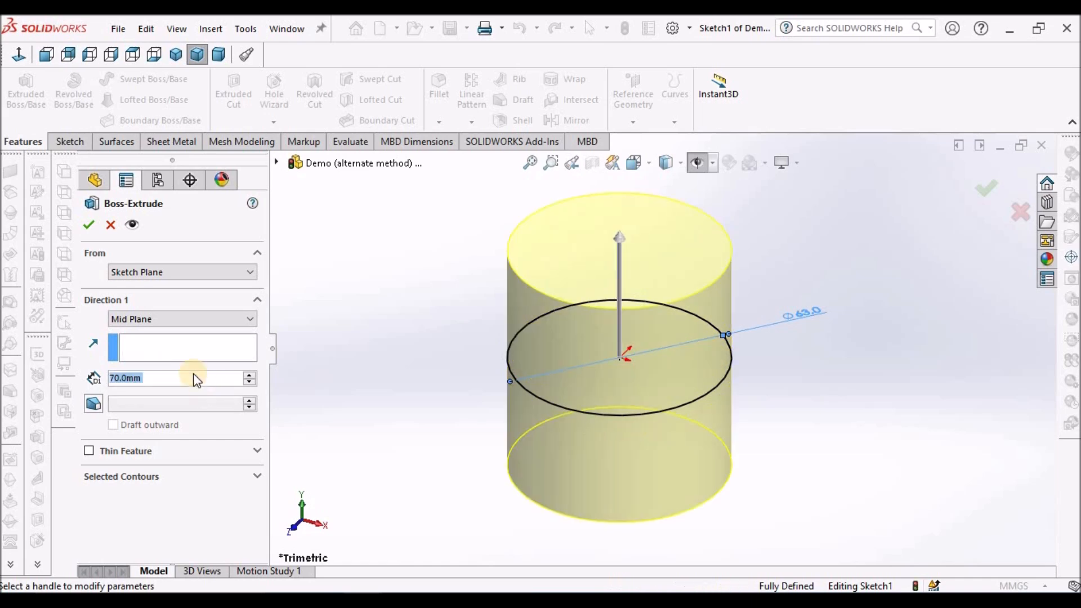
{"action": "left_click", "coordinate": [89, 226]}
{"action": "scroll", "coordinate": [456, 314], "scroll_direction": "up", "scroll_amount": 5}
{"action": "scroll", "coordinate": [766, 327], "scroll_direction": "down", "scroll_amount": 3}
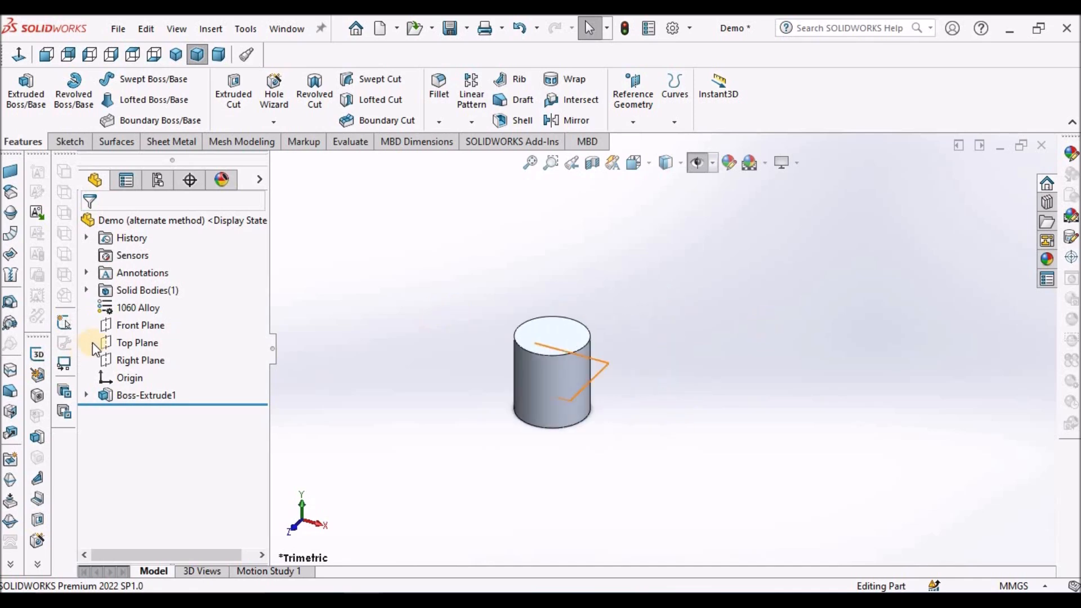
Start a sketch on the Top Plane and draw a centerline about 137 mm long from the origin toward positive X.
{"action": "left_click", "coordinate": [144, 347]}
{"action": "left_click", "coordinate": [67, 142]}
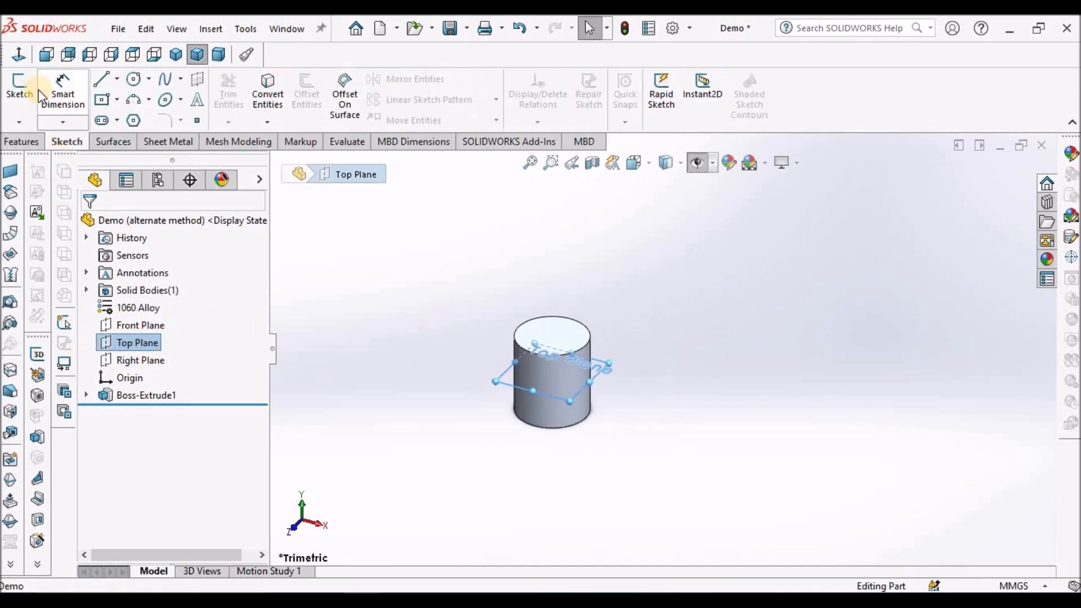
{"action": "left_click", "coordinate": [20, 88]}
{"action": "scroll", "coordinate": [609, 318], "scroll_direction": "up", "scroll_amount": 8}
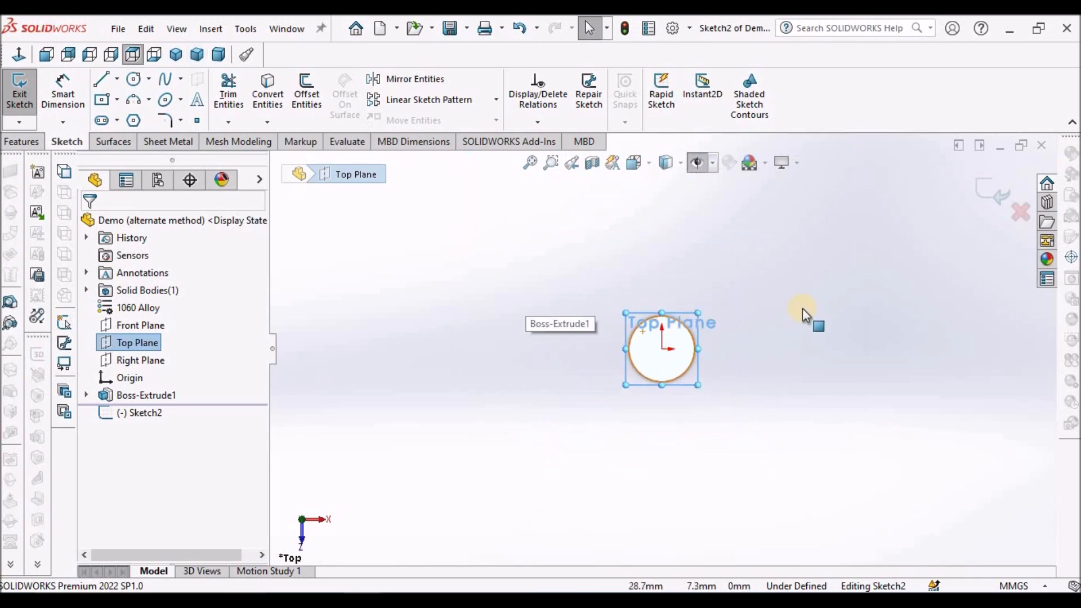
{"action": "scroll", "coordinate": [805, 307], "scroll_direction": "down", "scroll_amount": 3}
{"action": "left_click", "coordinate": [116, 79]}
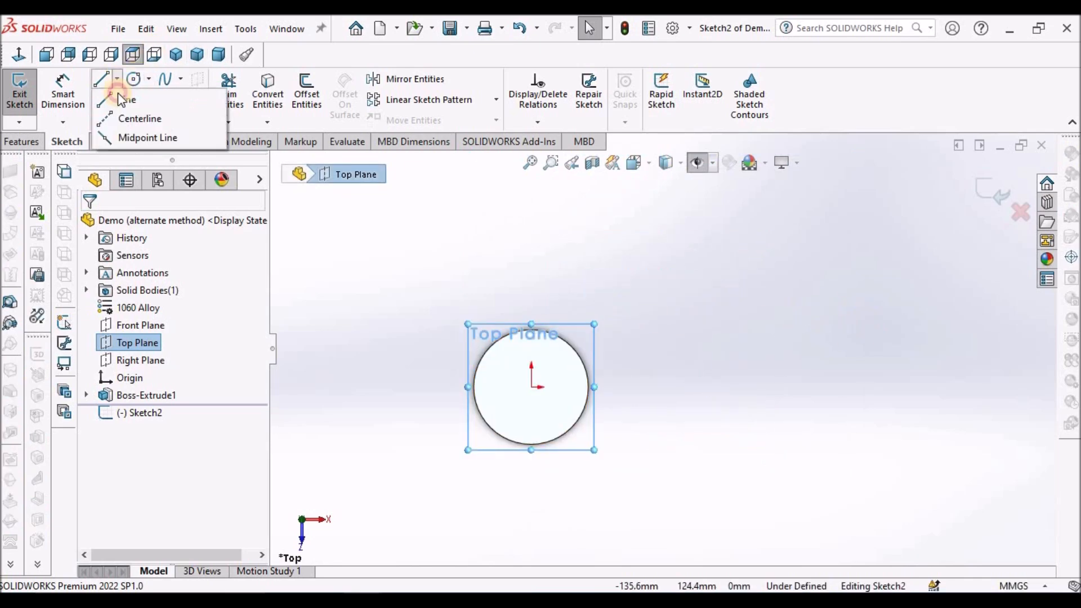
{"action": "left_click", "coordinate": [127, 116]}
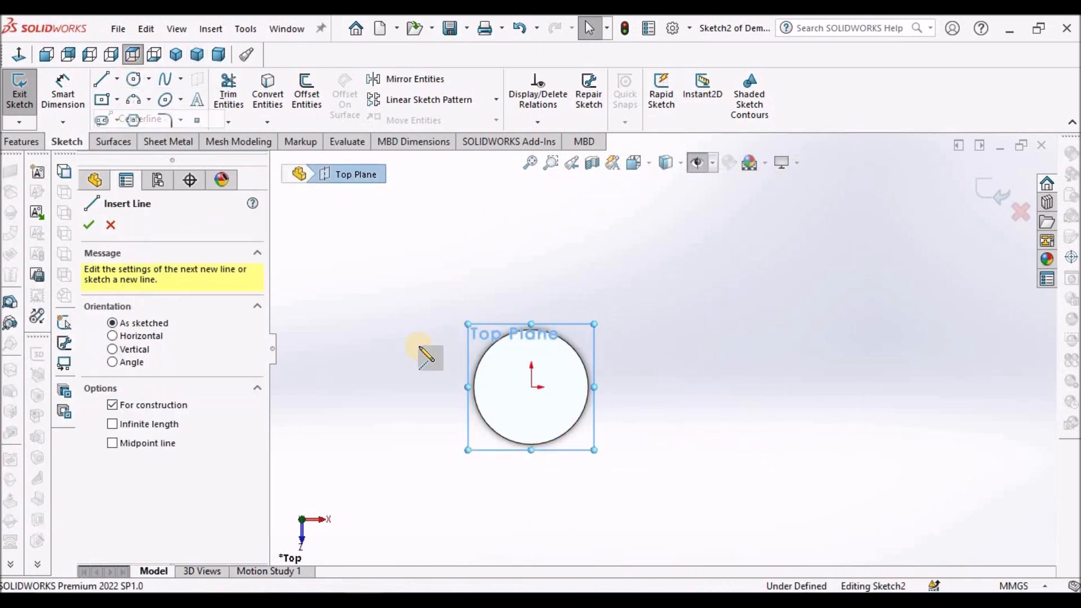
{"action": "left_click", "coordinate": [531, 386]}
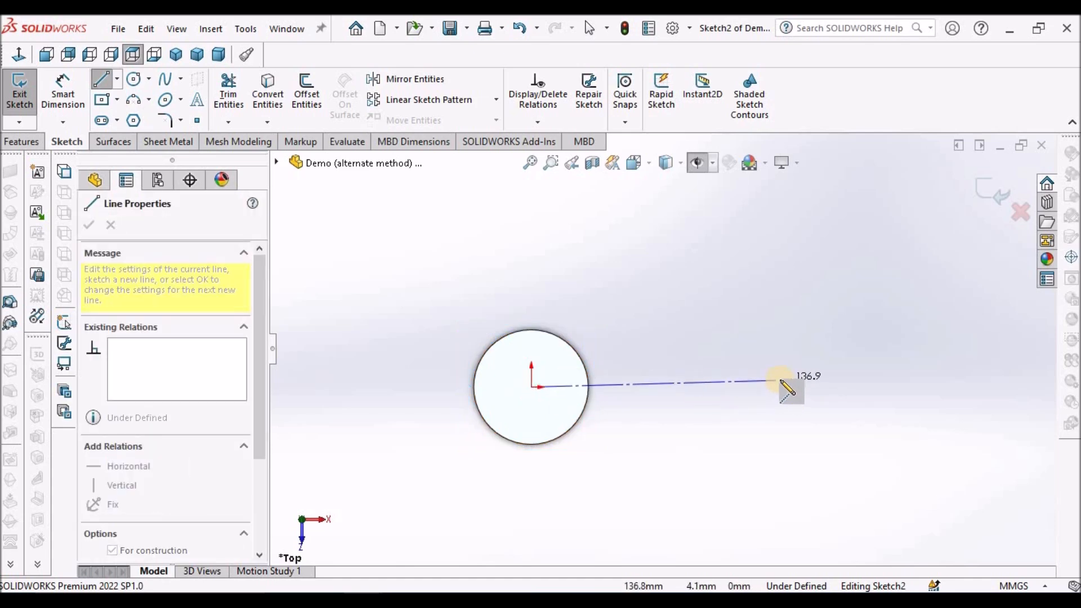
{"action": "left_click", "coordinate": [780, 380]}
{"action": "key", "text": "Escape"}
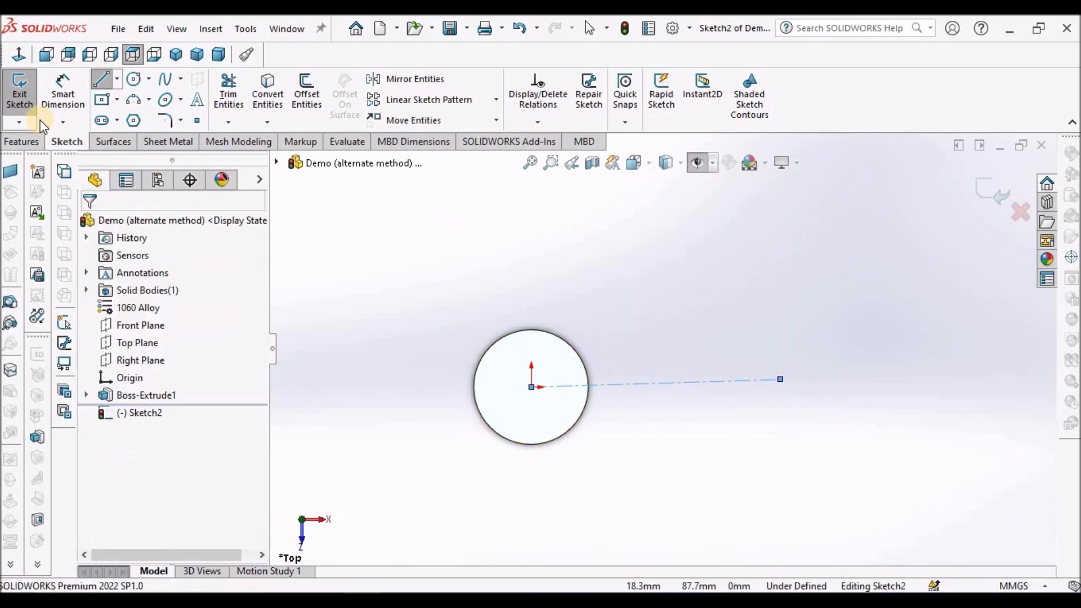
Dimension the centerline's length and set it to 250 mm.
{"action": "left_click", "coordinate": [55, 99]}
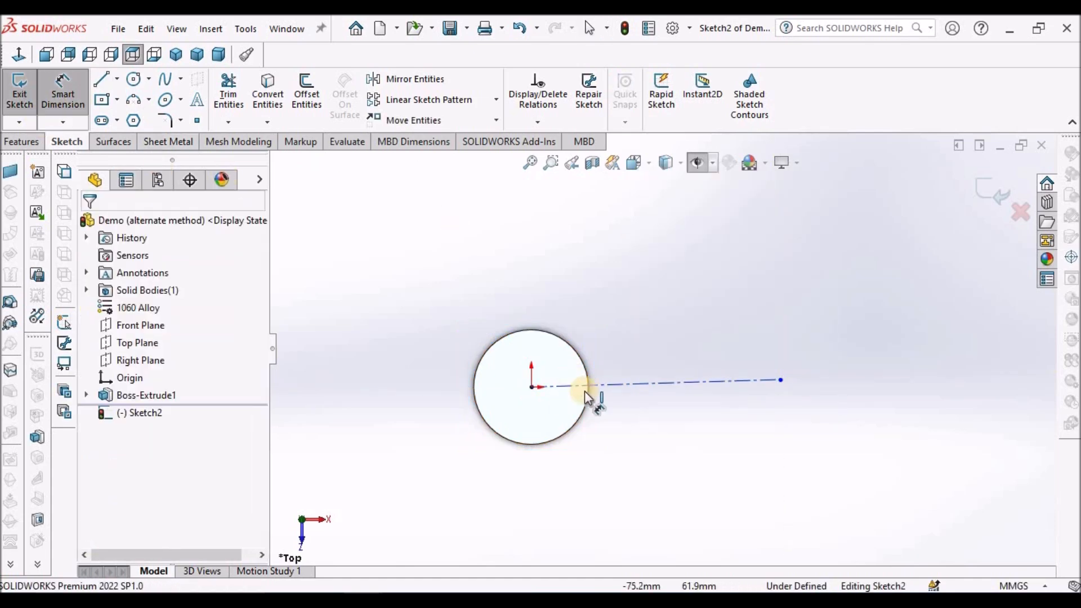
{"action": "left_click", "coordinate": [651, 385]}
{"action": "left_click", "coordinate": [636, 423]}
{"action": "type", "text": "250"}
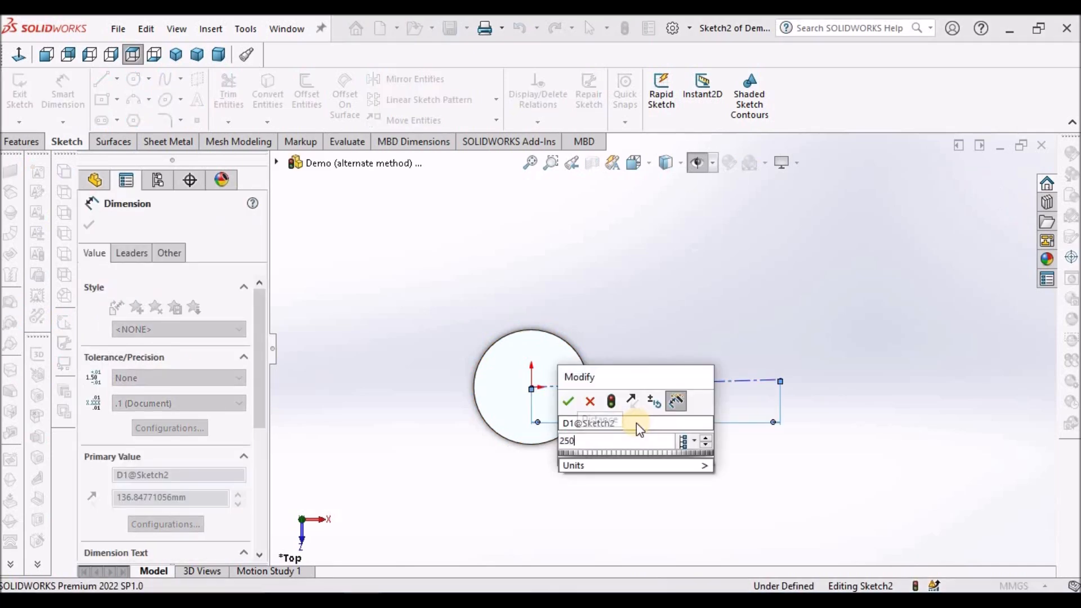
{"action": "key", "text": "Return"}
{"action": "scroll", "coordinate": [642, 319], "scroll_direction": "up", "scroll_amount": 3}
{"action": "right_click", "coordinate": [727, 258]}
{"action": "left_click", "coordinate": [757, 307]}
{"action": "scroll", "coordinate": [705, 357], "scroll_direction": "down", "scroll_amount": 1}
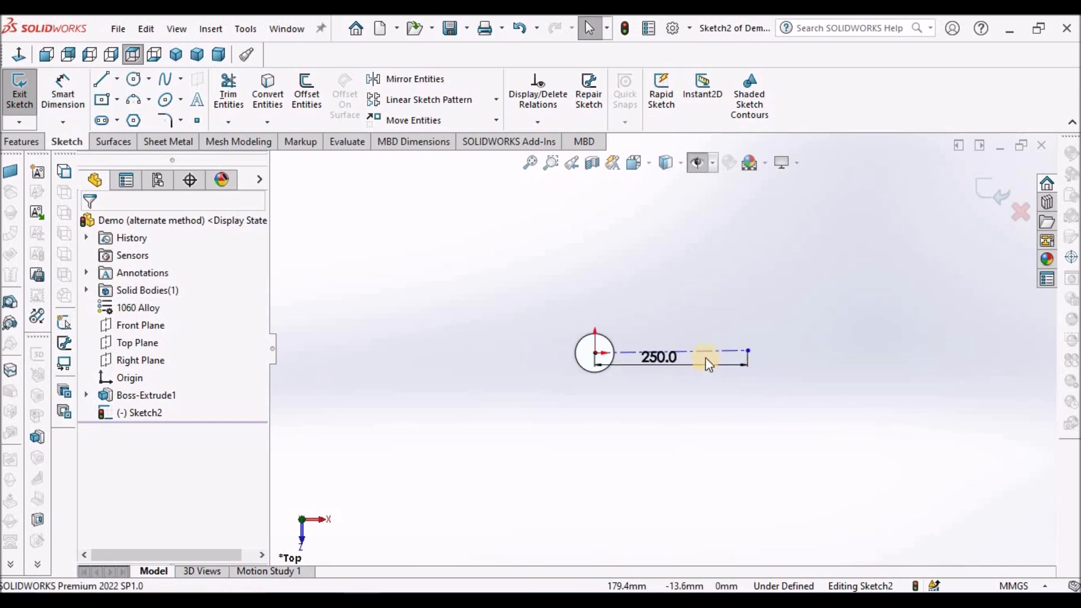
Make the centerline horizontal and move its length dimension farther below the line.
{"action": "left_click", "coordinate": [705, 351]}
{"action": "left_click", "coordinate": [754, 278]}
{"action": "left_click", "coordinate": [744, 415]}
{"action": "scroll", "coordinate": [765, 335], "scroll_direction": "down", "scroll_amount": 2}
{"action": "left_click_drag", "start_coordinate": [526, 399], "coordinate": [520, 456]}
{"action": "left_click", "coordinate": [535, 272]}
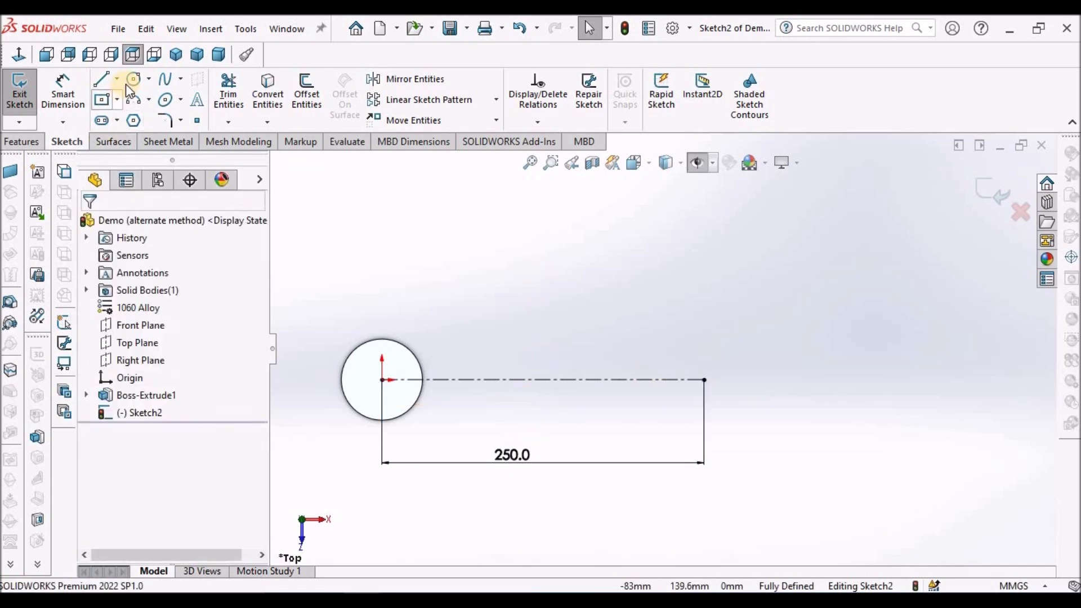
Sketch a circle centred on the centerline's outer endpoint, roughly matching the existing cylinder's size.
{"action": "left_click", "coordinate": [146, 82]}
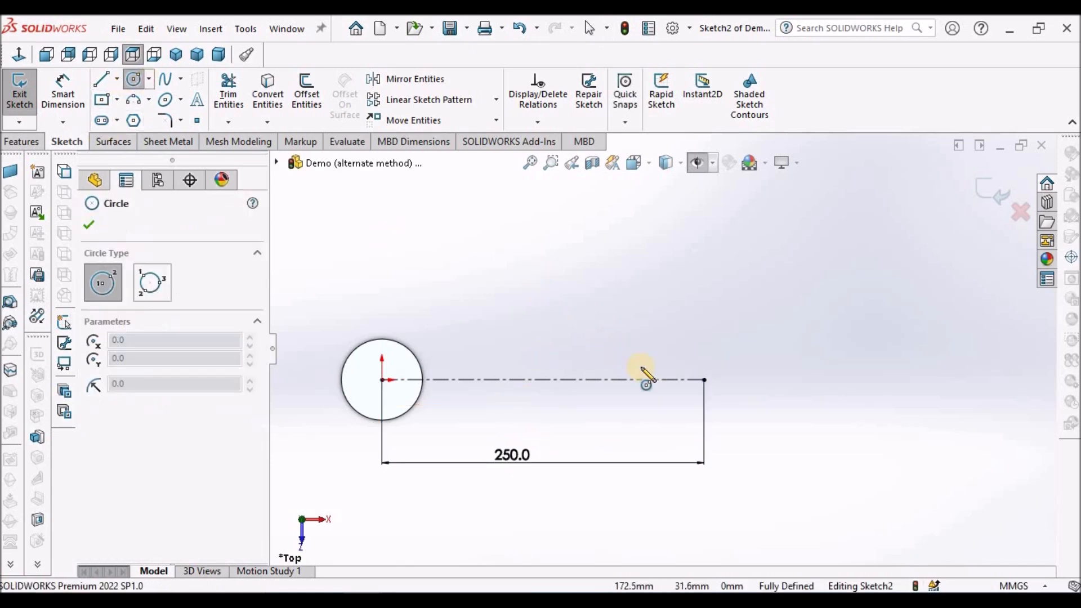
{"action": "left_click", "coordinate": [703, 379]}
{"action": "left_click", "coordinate": [726, 349]}
{"action": "right_click", "coordinate": [610, 278]}
{"action": "left_click", "coordinate": [622, 283]}
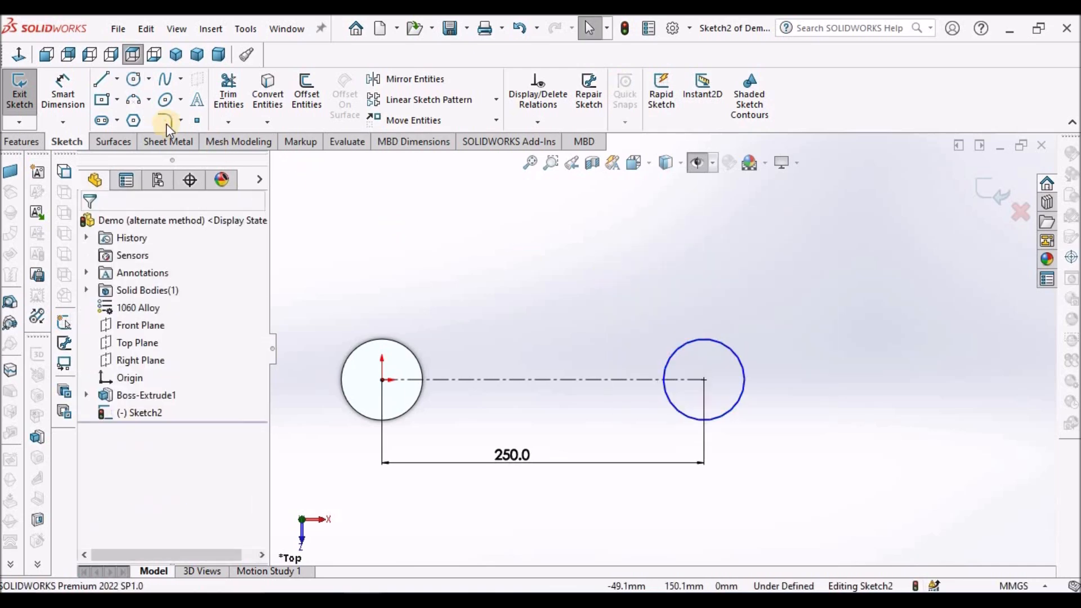
Dimension the diameter of the circle at the centerline's outer end and set it to 35 mm.
{"action": "left_click", "coordinate": [63, 95]}
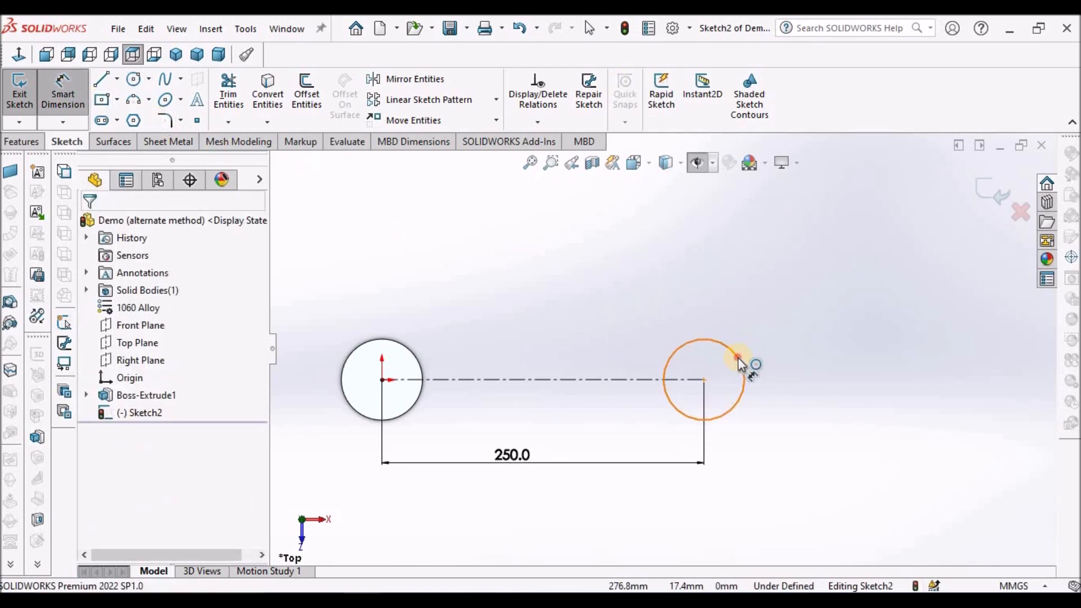
{"action": "left_click", "coordinate": [738, 357]}
{"action": "left_click", "coordinate": [816, 312]}
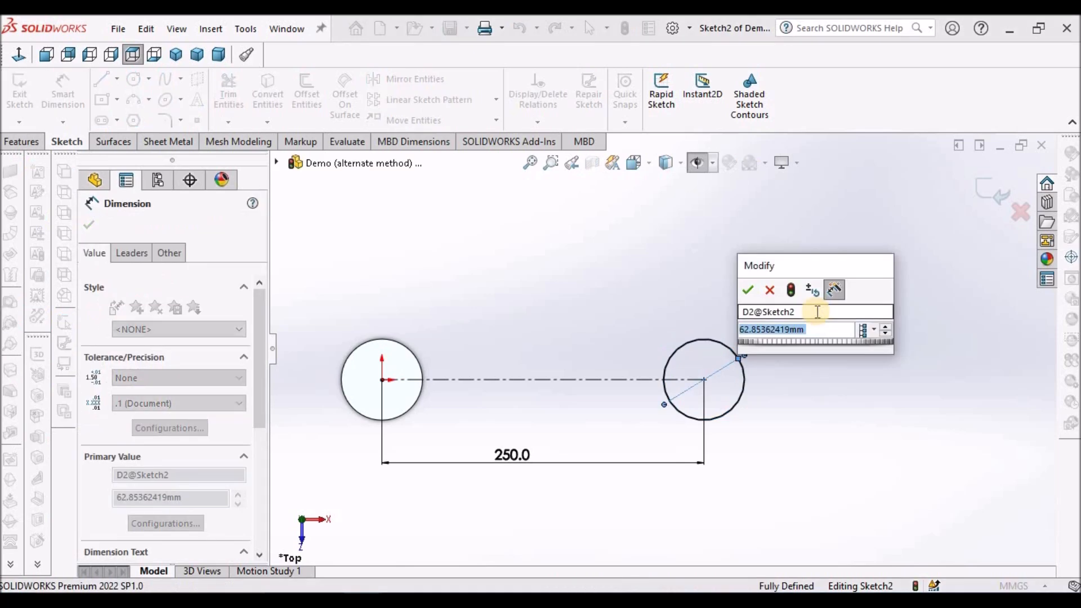
{"action": "type", "text": "35"}
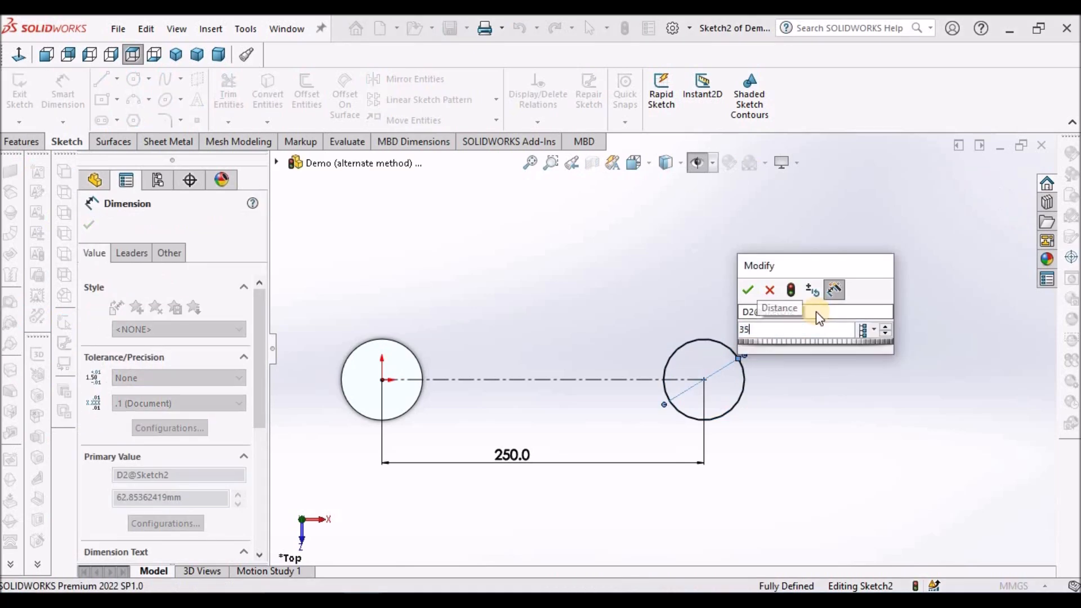
{"action": "key", "text": "Return"}
Extrude the 35 mm circle as a boss with a Mid Plane end condition and a depth of 35 mm.
{"action": "left_click", "coordinate": [17, 142]}
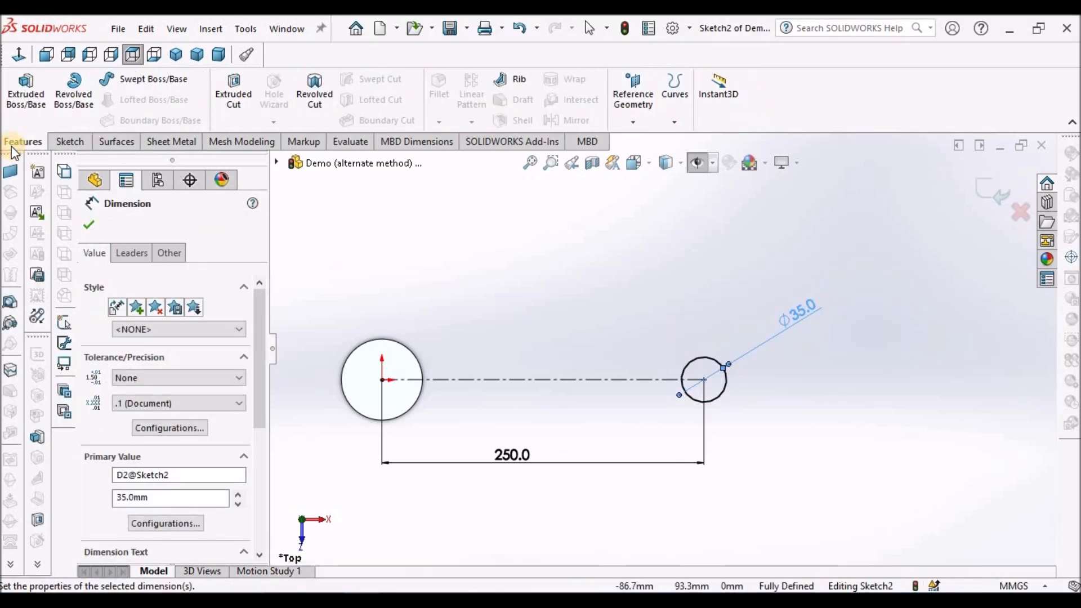
{"action": "left_click", "coordinate": [28, 107]}
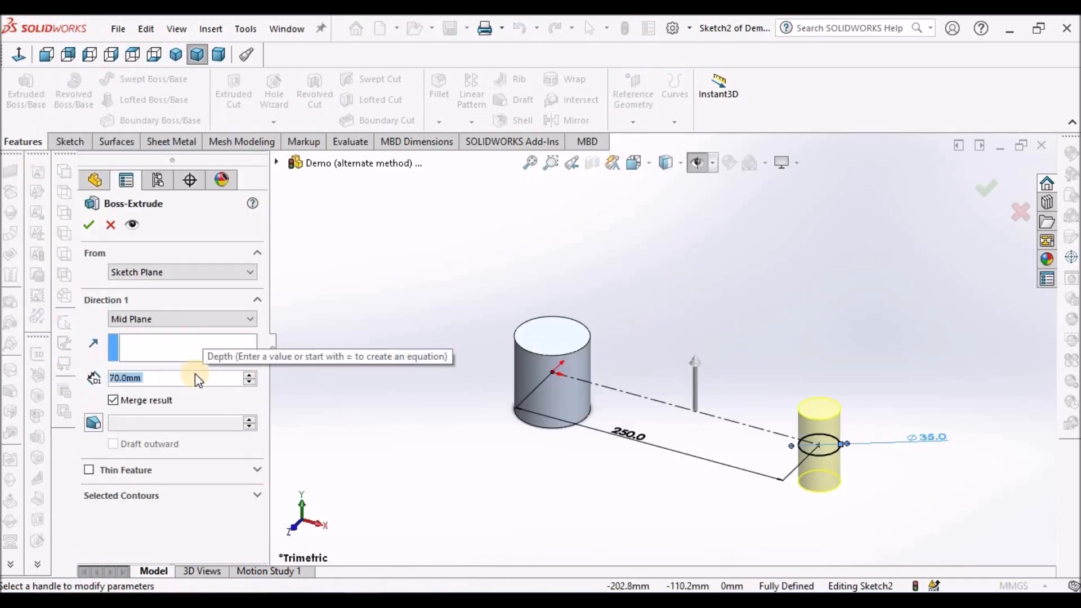
{"action": "type", "text": "35"}
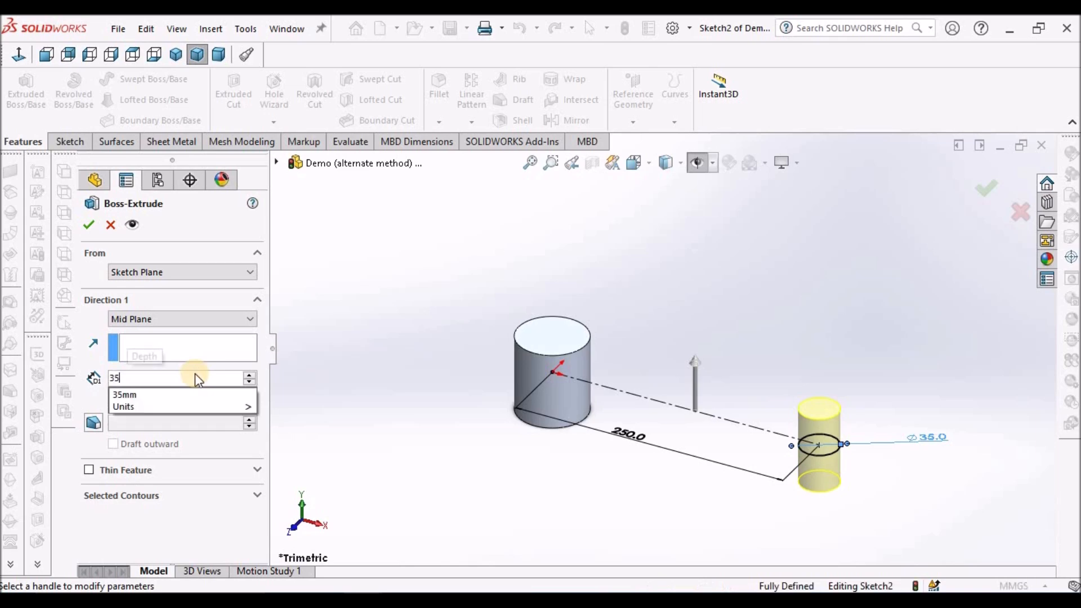
{"action": "key", "text": "Return"}
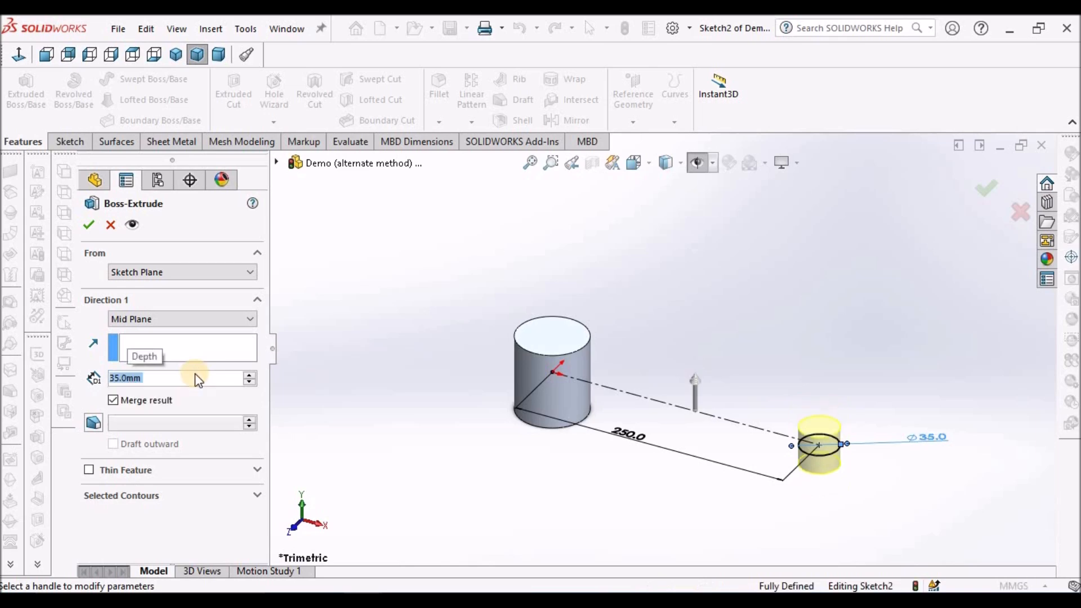
{"action": "left_click", "coordinate": [89, 224]}
Start a sketch on the Top Plane and draw a circle about 28 mm in diameter, above and to the left of the large cylinder.
{"action": "scroll", "coordinate": [594, 299], "scroll_direction": "up", "scroll_amount": 3}
{"action": "scroll", "coordinate": [719, 409], "scroll_direction": "down", "scroll_amount": 3}
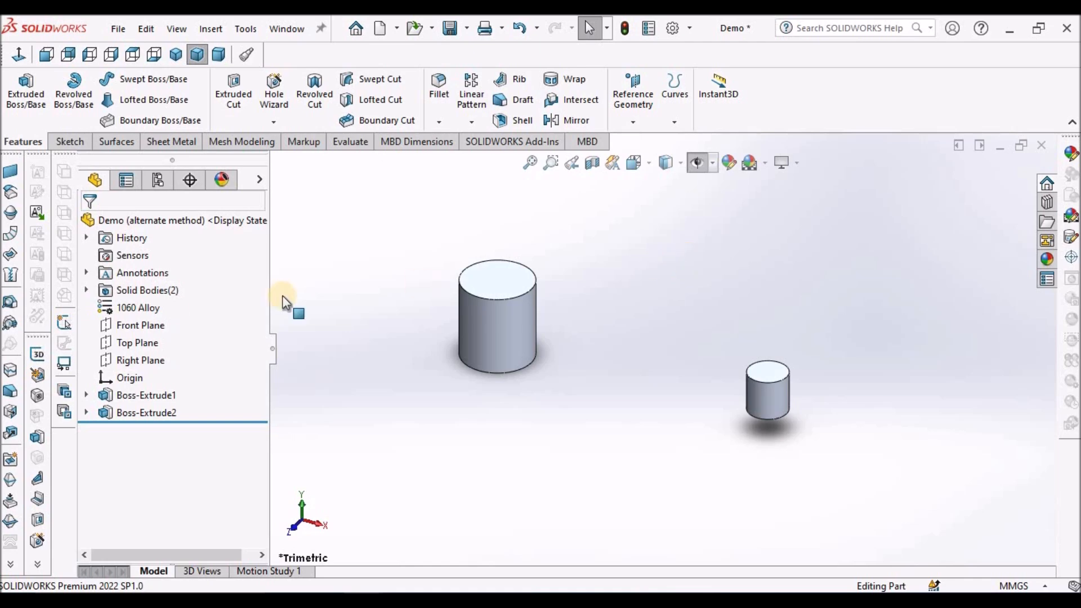
{"action": "left_click", "coordinate": [70, 141]}
{"action": "left_click", "coordinate": [19, 87]}
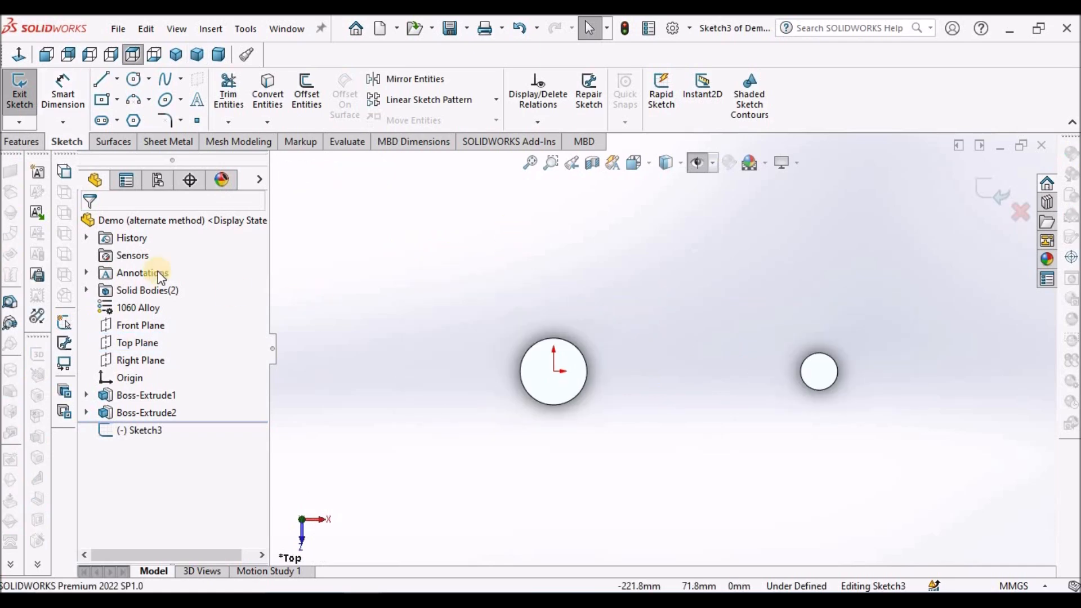
{"action": "left_click", "coordinate": [137, 79]}
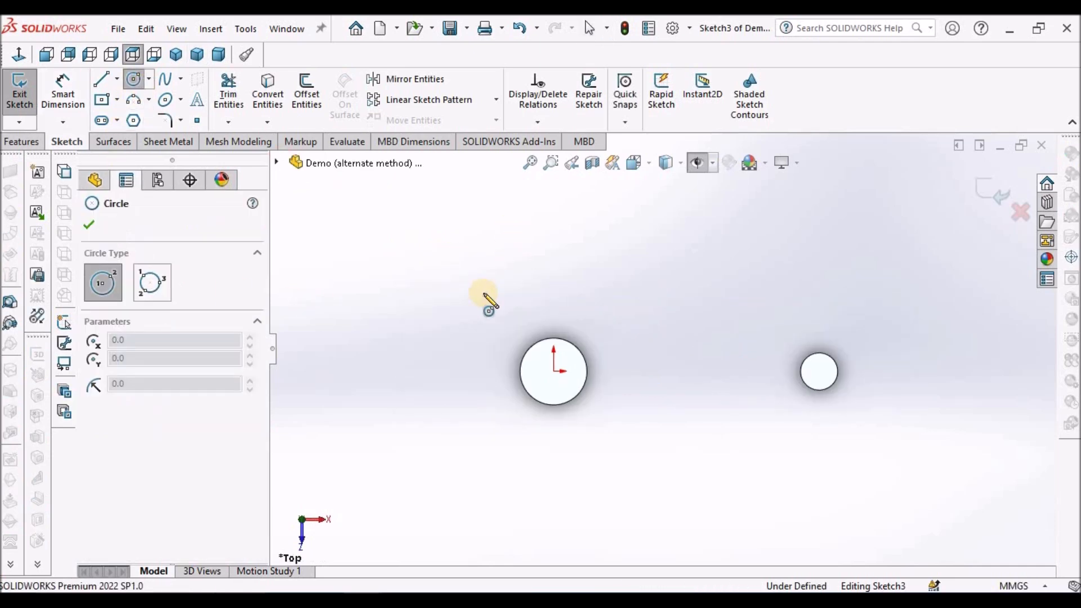
{"action": "right_click", "coordinate": [363, 265]}
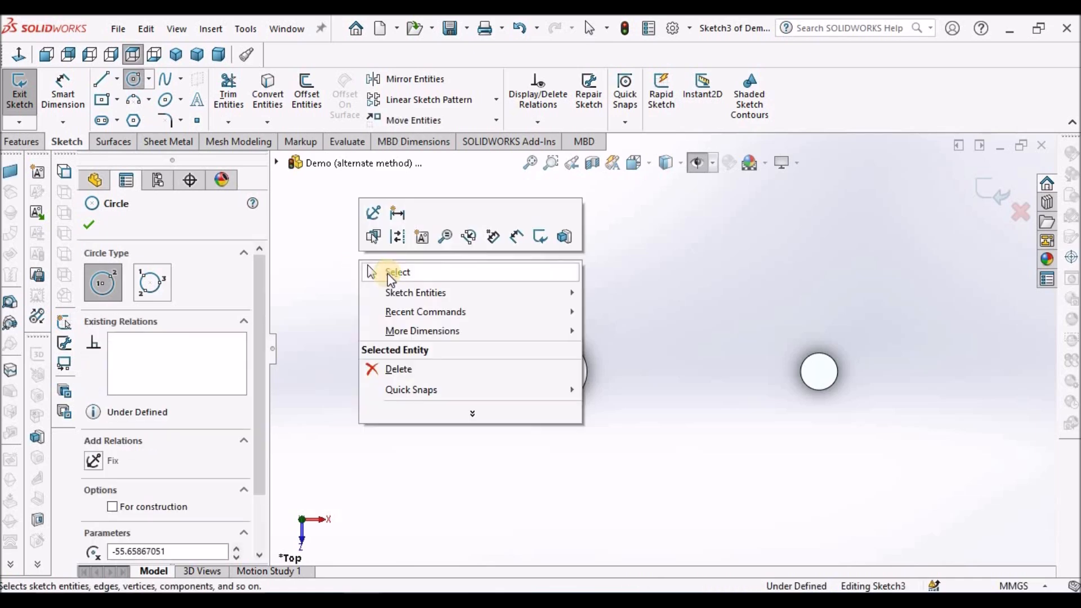
{"action": "left_click", "coordinate": [387, 272]}
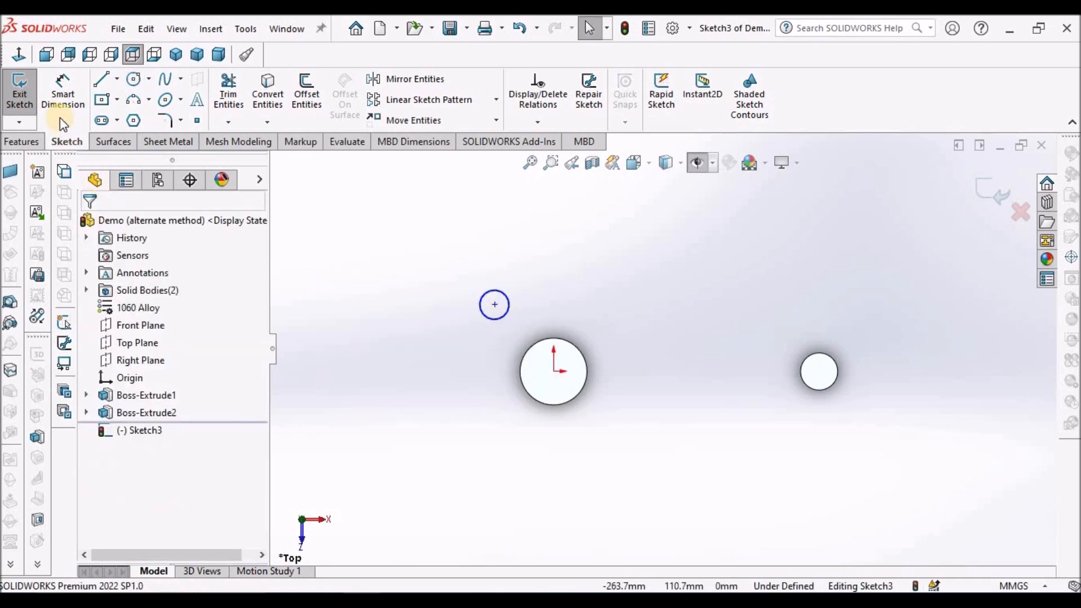
Dimension the horizontal distance between the origin and the small circle's centre and set it to 37 mm.
{"action": "left_click", "coordinate": [69, 97]}
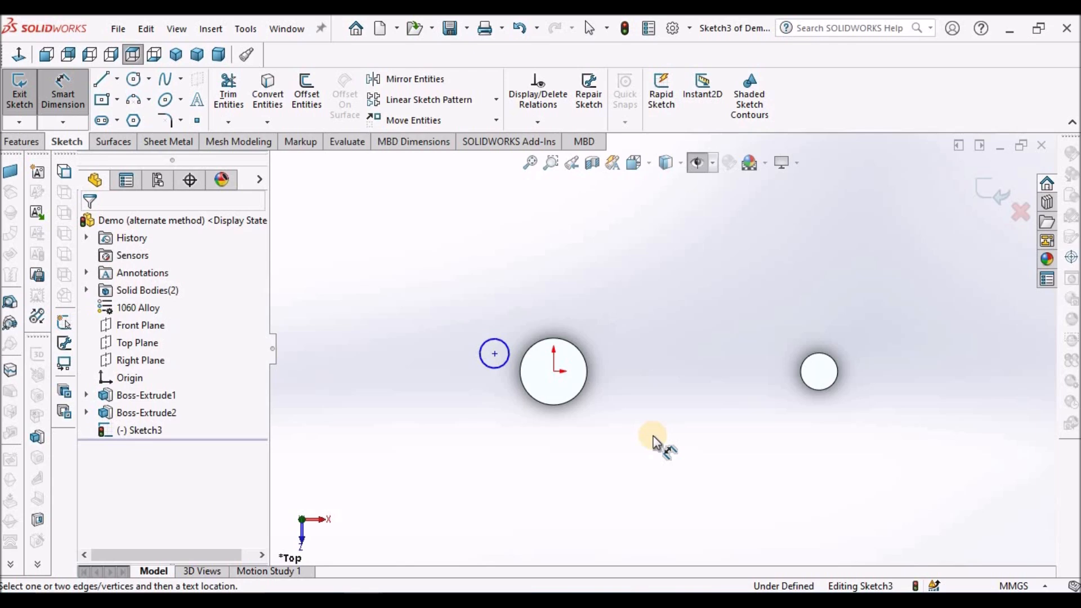
{"action": "left_click", "coordinate": [554, 373]}
{"action": "left_click", "coordinate": [495, 354]}
{"action": "left_click", "coordinate": [532, 290]}
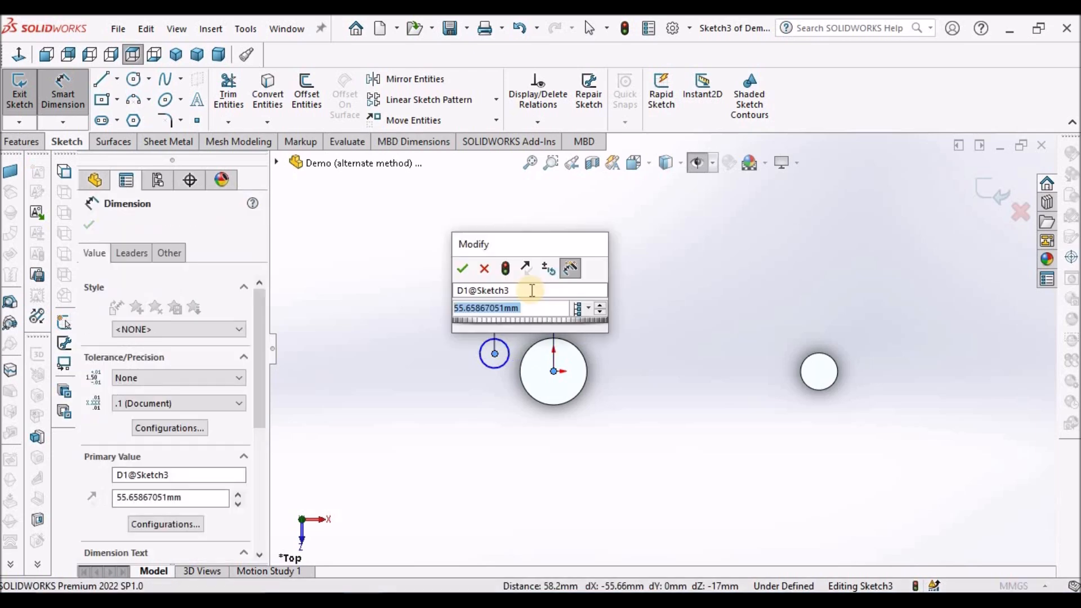
{"action": "type", "text": "37"}
{"action": "key", "text": "Return"}
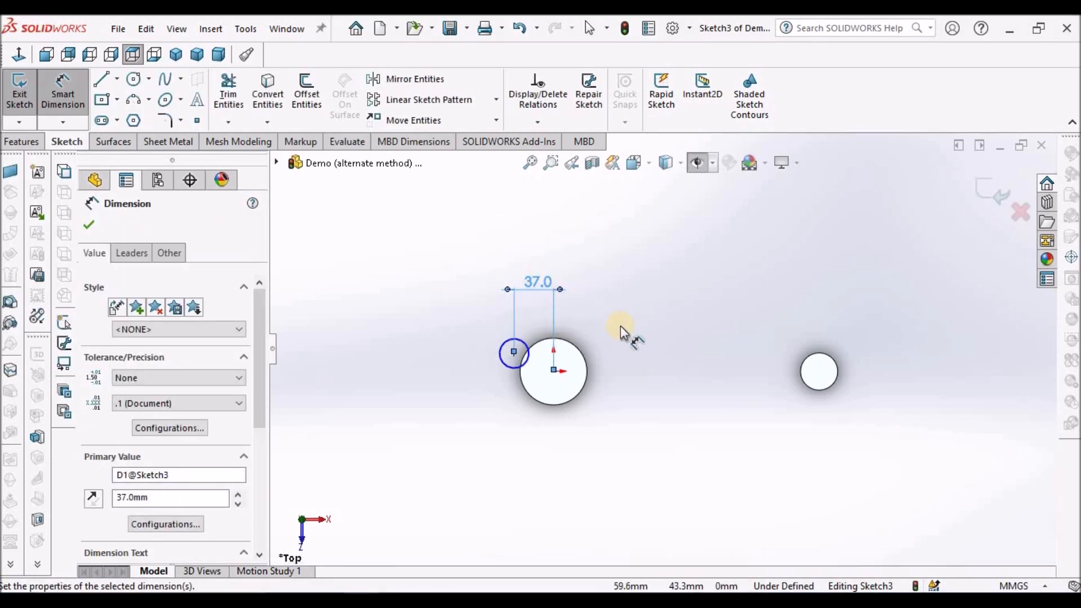
{"action": "left_click", "coordinate": [590, 336]}
{"action": "key", "text": "Escape"}
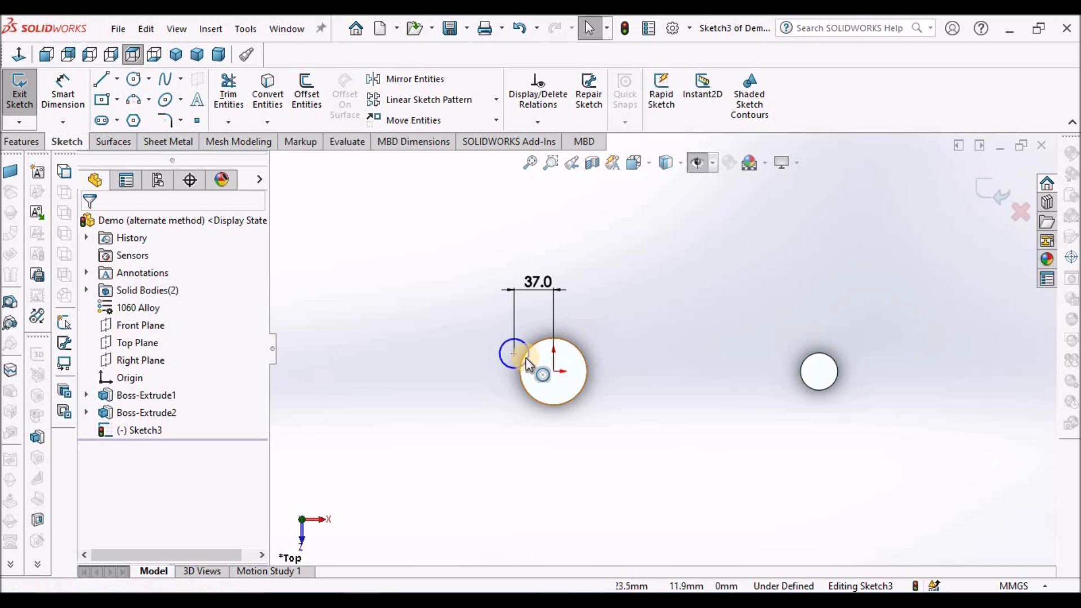
Move the small circle farther above the origin, dimension its centre's vertical distance from the origin, and set that distance to 26 mm.
{"action": "left_click", "coordinate": [513, 353]}
{"action": "left_click_drag", "start_coordinate": [476, 313], "coordinate": [455, 317]}
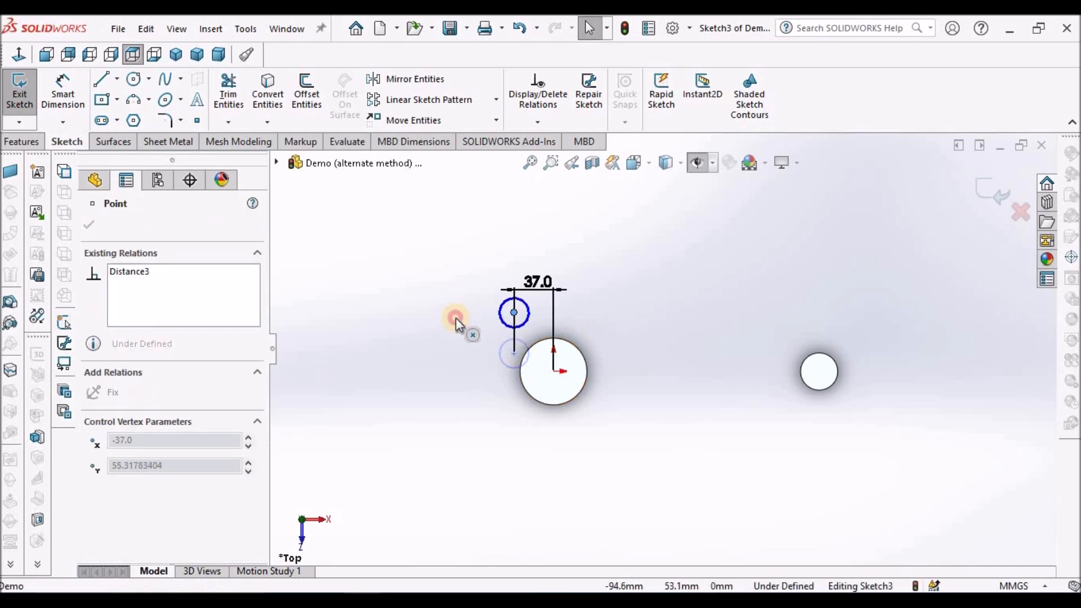
{"action": "left_click", "coordinate": [637, 322]}
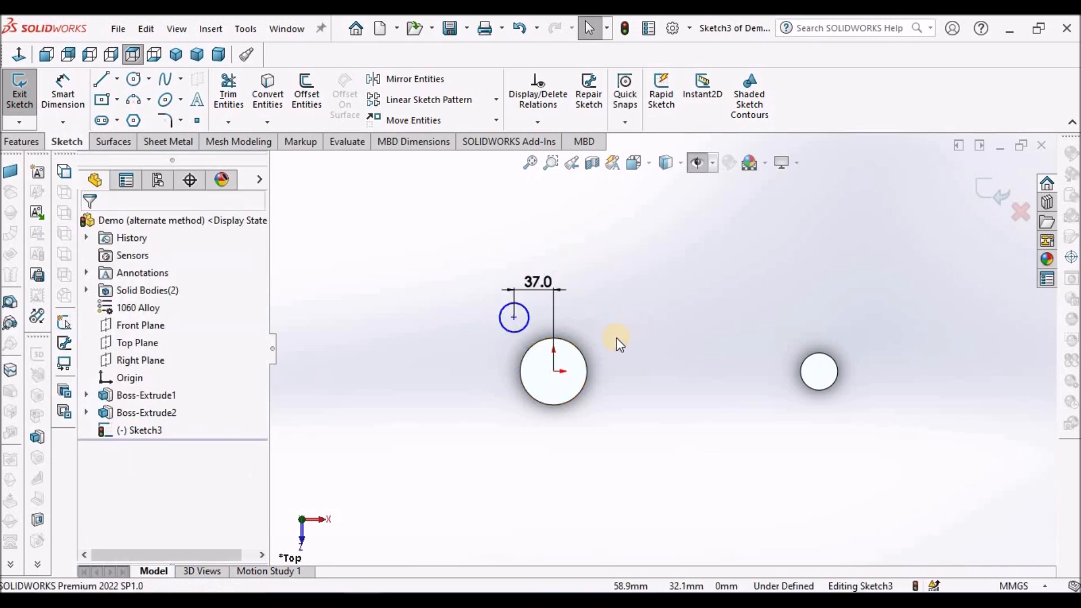
{"action": "right_click_drag", "start_coordinate": [617, 349], "coordinate": [587, 369]}
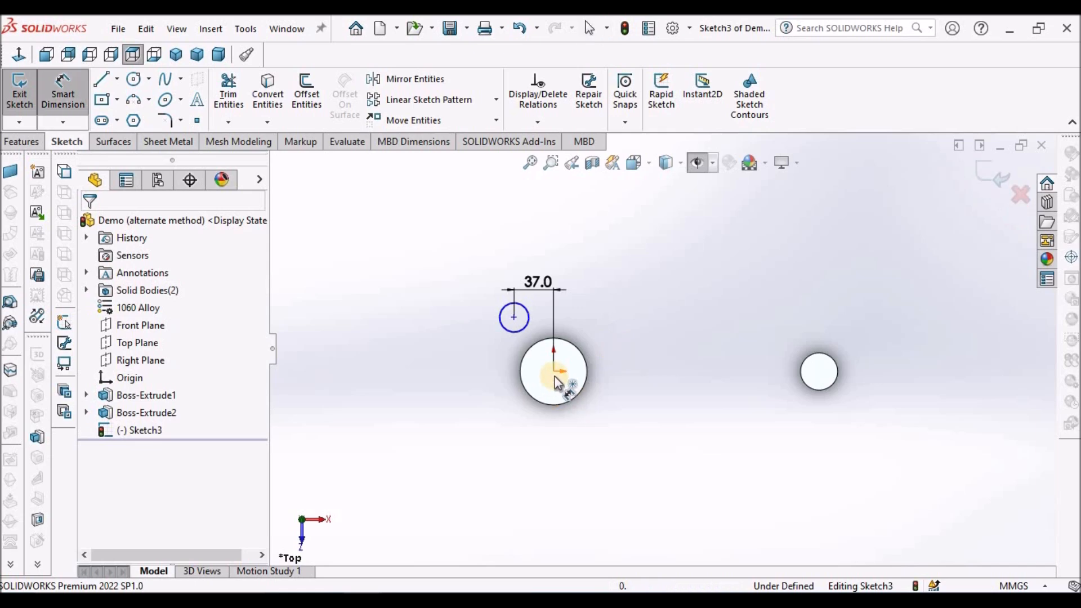
{"action": "left_click", "coordinate": [554, 376]}
{"action": "left_click", "coordinate": [514, 318]}
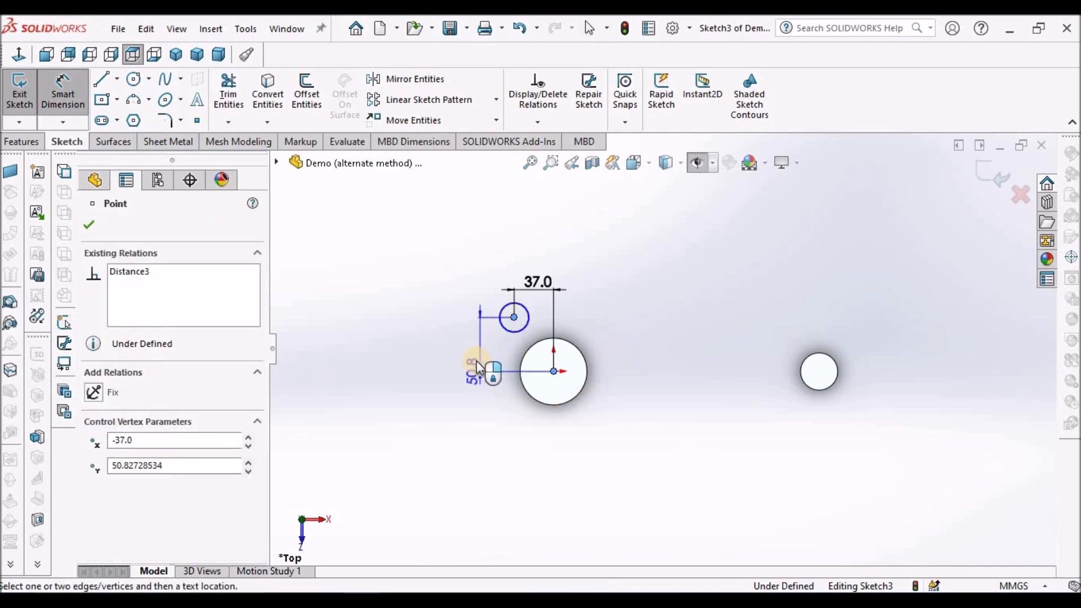
{"action": "left_click", "coordinate": [467, 343]}
{"action": "type", "text": "26"}
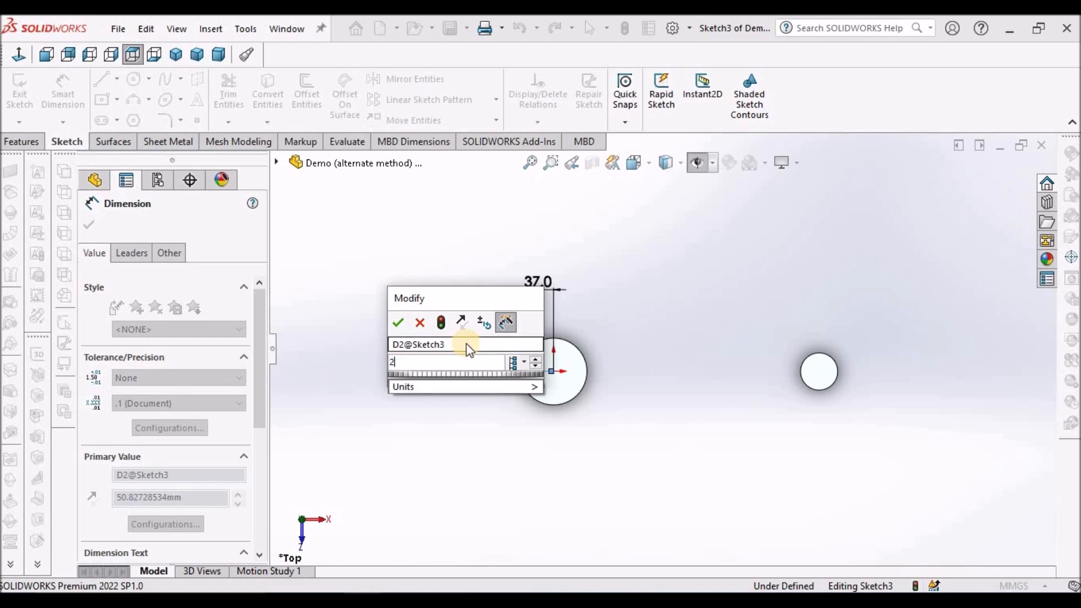
{"action": "key", "text": "Return"}
{"action": "left_click", "coordinate": [612, 415]}
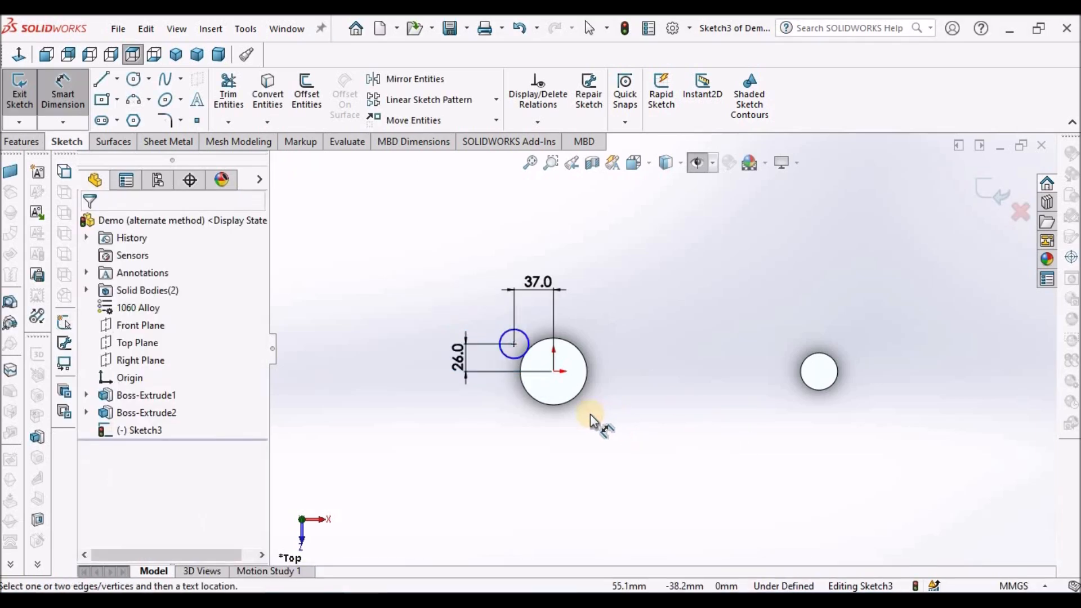
{"action": "key", "text": "Escape"}
Dimension the small circle's diameter and set it to 10 mm.
{"action": "scroll", "coordinate": [555, 367], "scroll_direction": "up", "scroll_amount": 5}
{"action": "scroll", "coordinate": [521, 305], "scroll_direction": "up", "scroll_amount": 1}
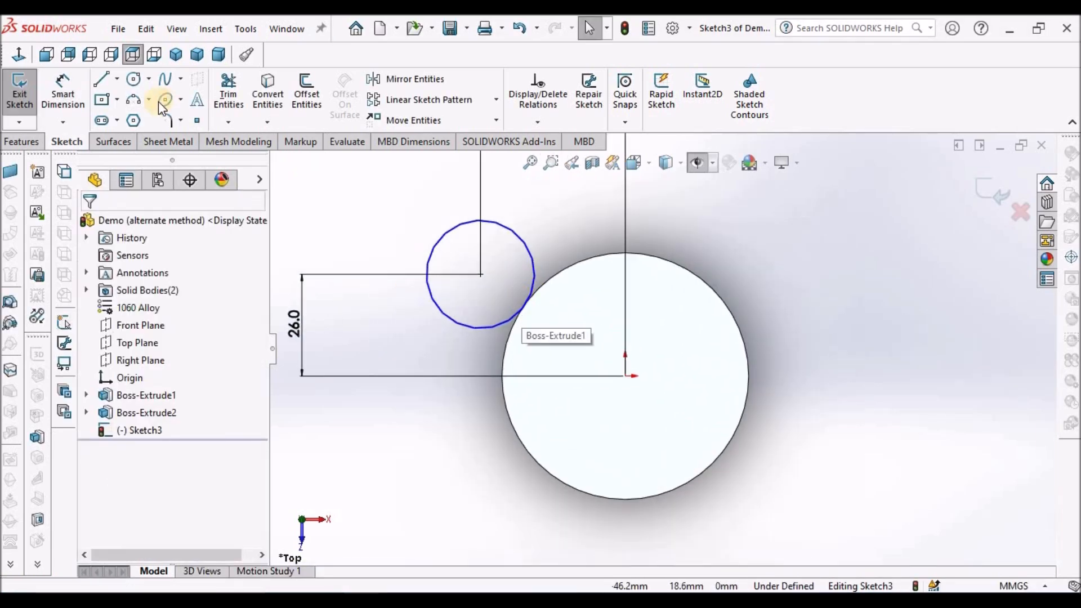
{"action": "left_click", "coordinate": [63, 93]}
{"action": "scroll", "coordinate": [554, 277], "scroll_direction": "down", "scroll_amount": 3}
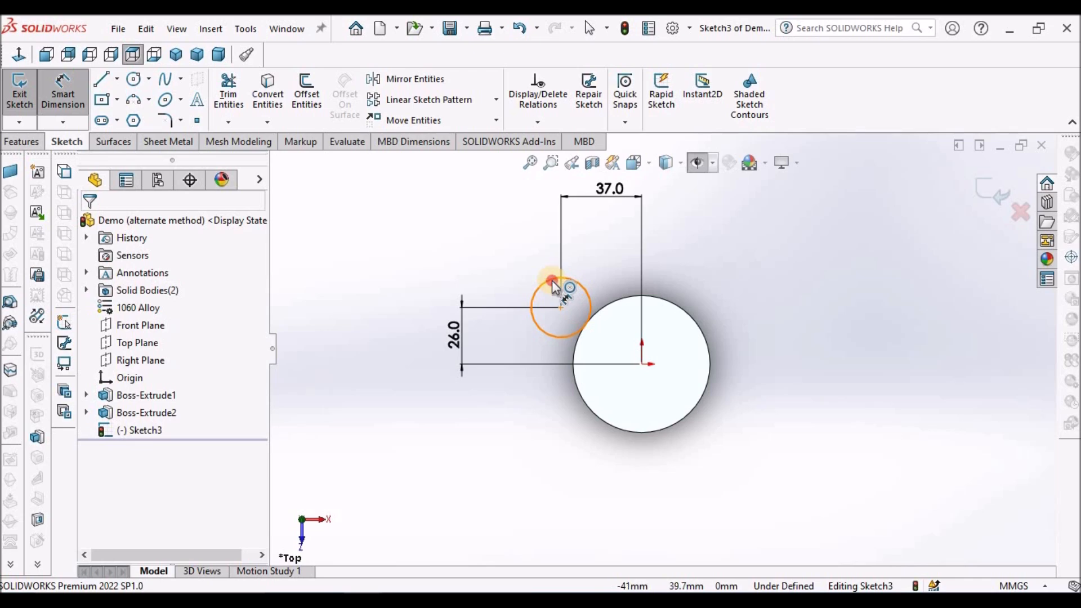
{"action": "left_click", "coordinate": [552, 281]}
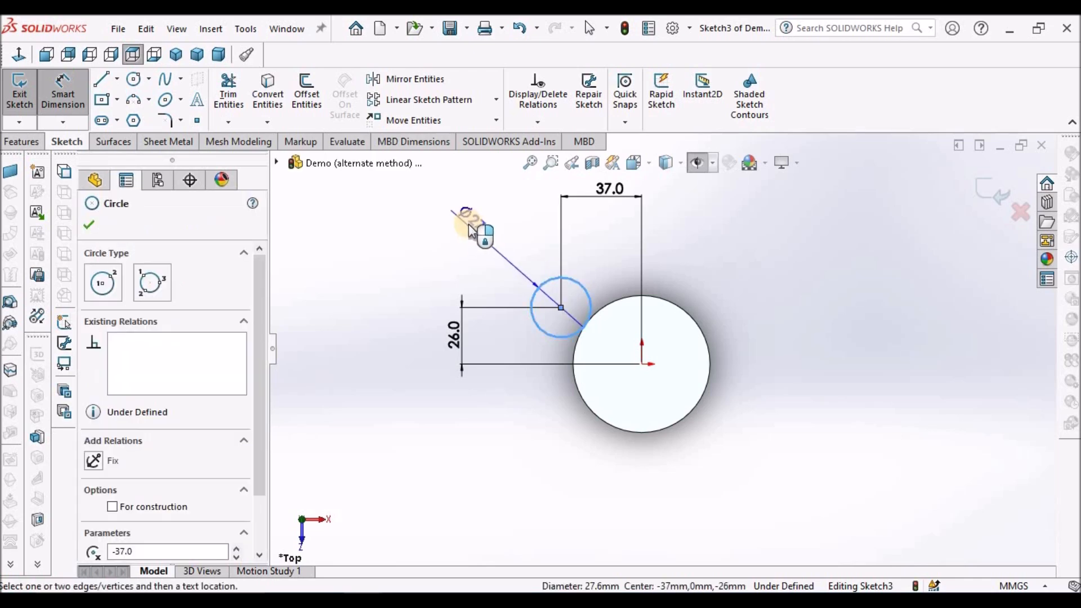
{"action": "left_click", "coordinate": [458, 218]}
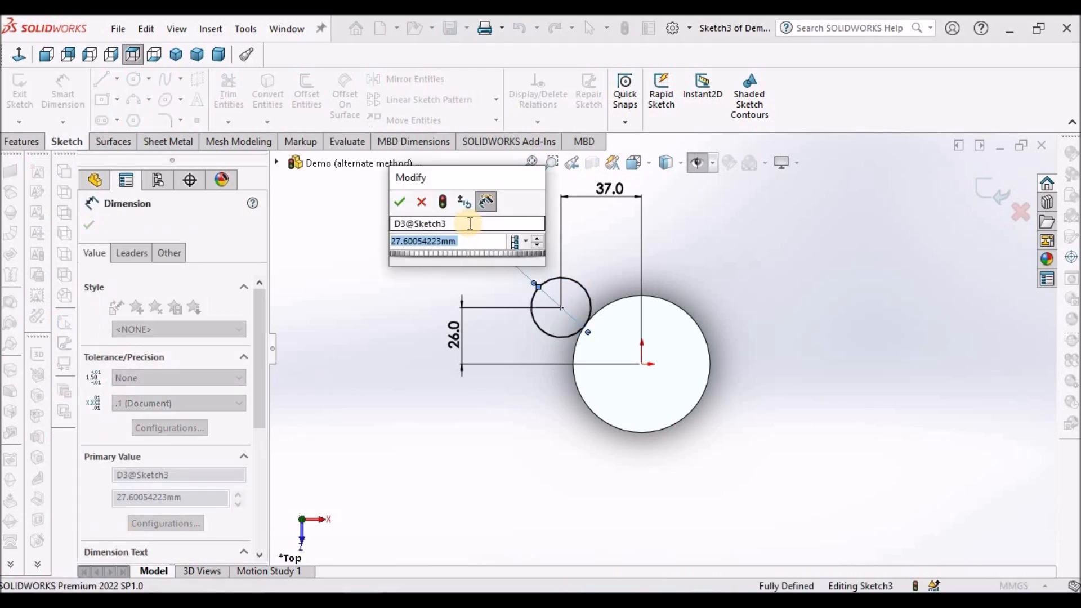
{"action": "type", "text": "10"}
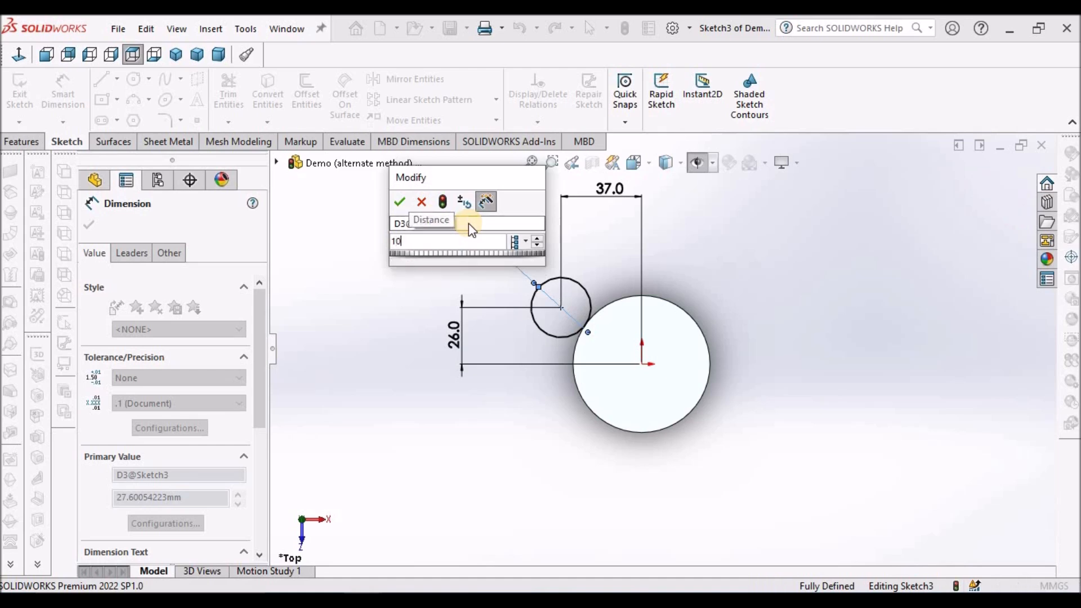
{"action": "key", "text": "Return"}
{"action": "left_click", "coordinate": [512, 427]}
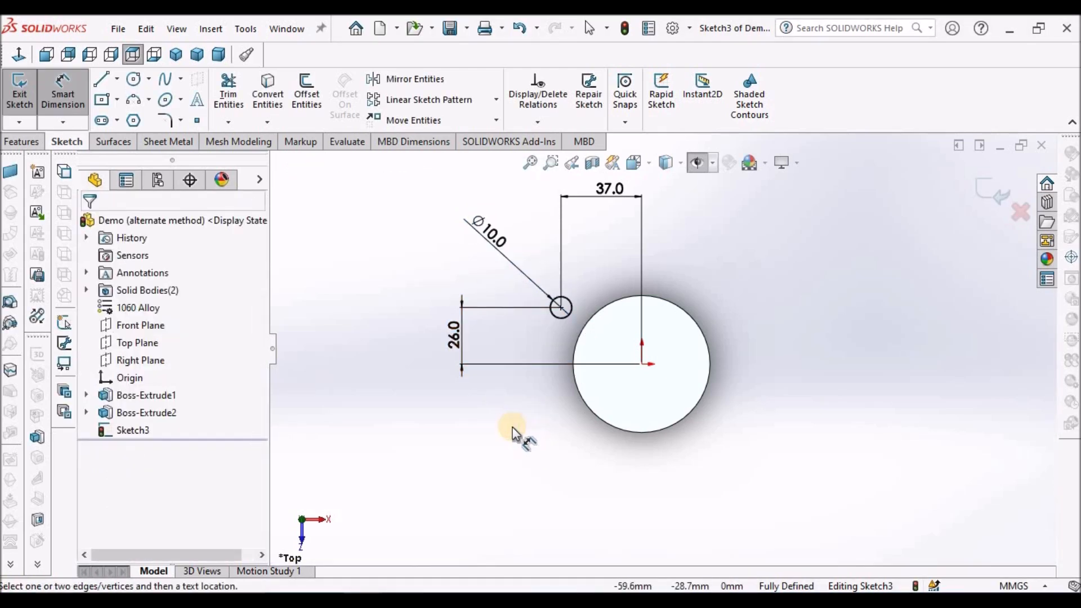
{"action": "key", "text": "Escape"}
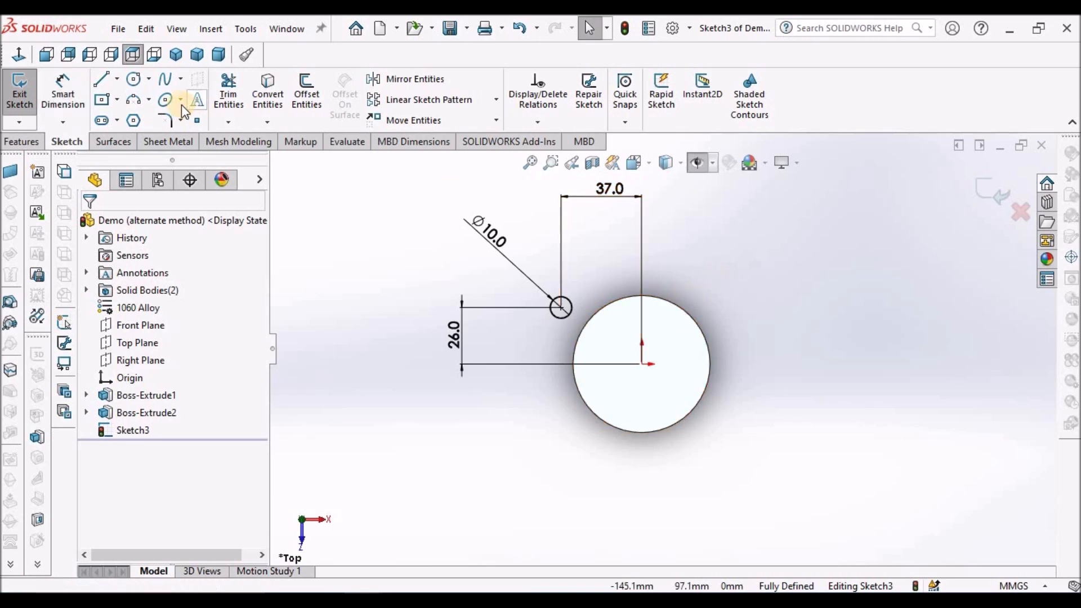
Sketch a second small circle above the large cylinder, centred about 9 mm to the right of and 50 mm above the origin.
{"action": "left_click", "coordinate": [134, 80]}
{"action": "left_click", "coordinate": [660, 256]}
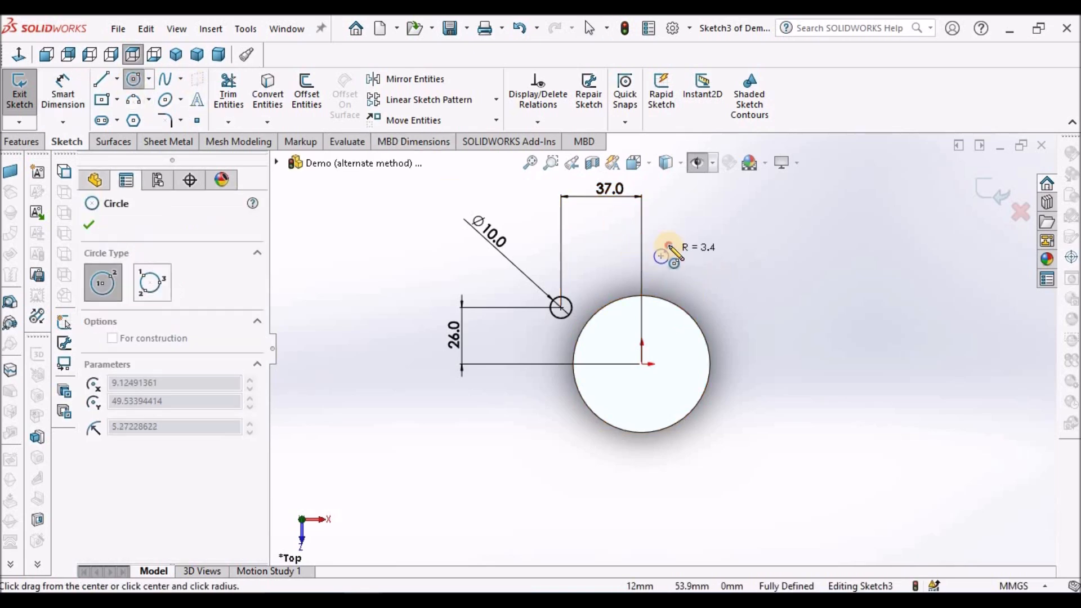
{"action": "key", "text": "Escape"}
Dimension the vertical distance between the 10 mm circle's centre and the second small circle's centre and set it to 17 mm.
{"action": "left_click", "coordinate": [64, 87]}
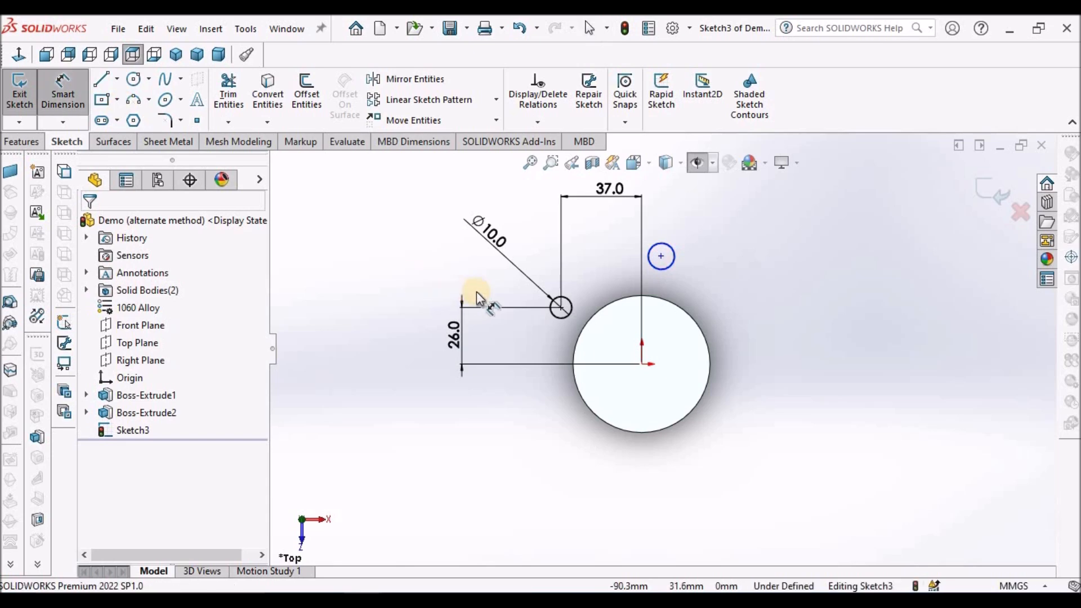
{"action": "left_click", "coordinate": [560, 307]}
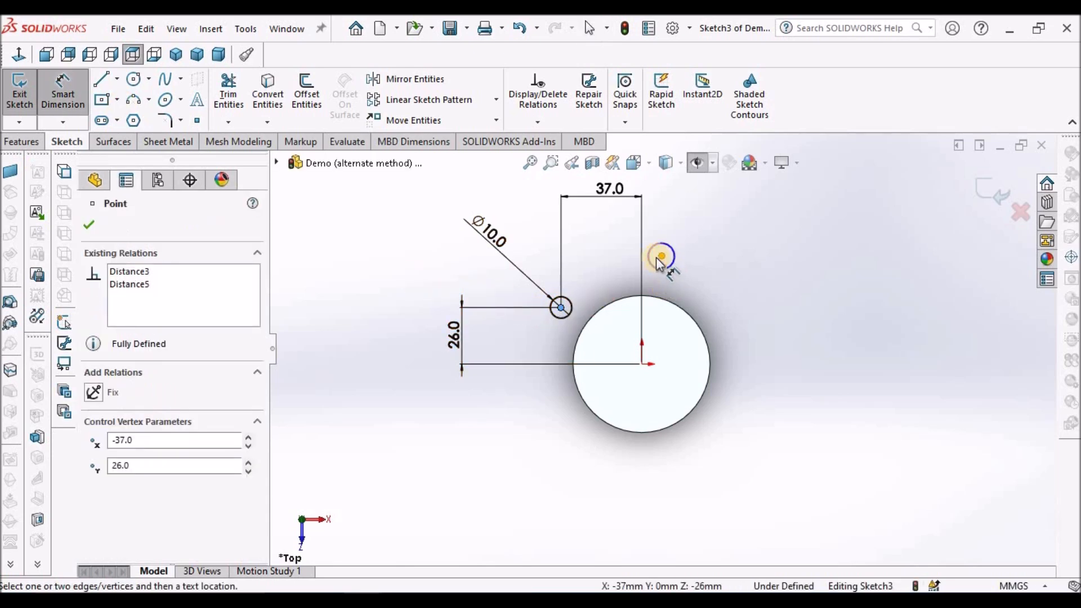
{"action": "left_click", "coordinate": [661, 257]}
{"action": "left_click", "coordinate": [745, 292]}
{"action": "type", "text": "17"}
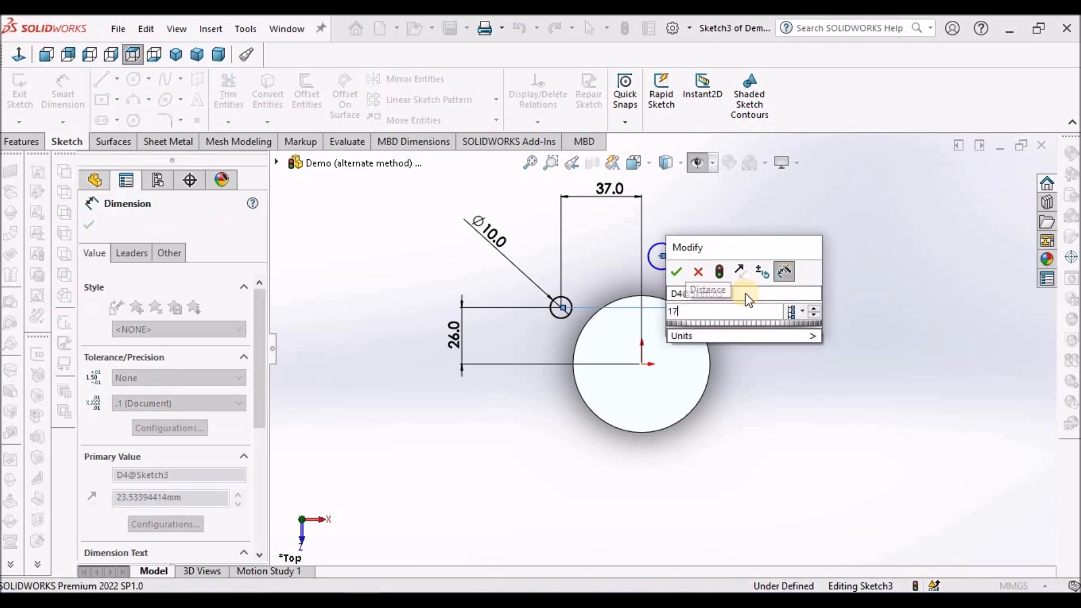
{"action": "key", "text": "Return"}
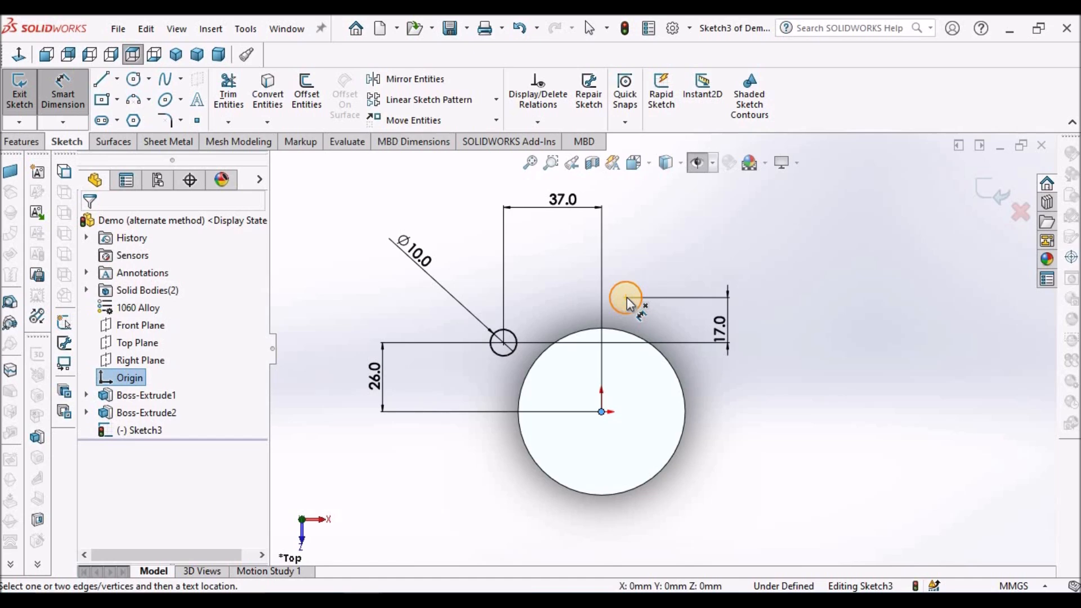
Dimension the horizontal distance between the second small circle's centre and the origin and set it to 15 mm.
{"action": "left_click", "coordinate": [626, 298]}
{"action": "left_click", "coordinate": [601, 204]}
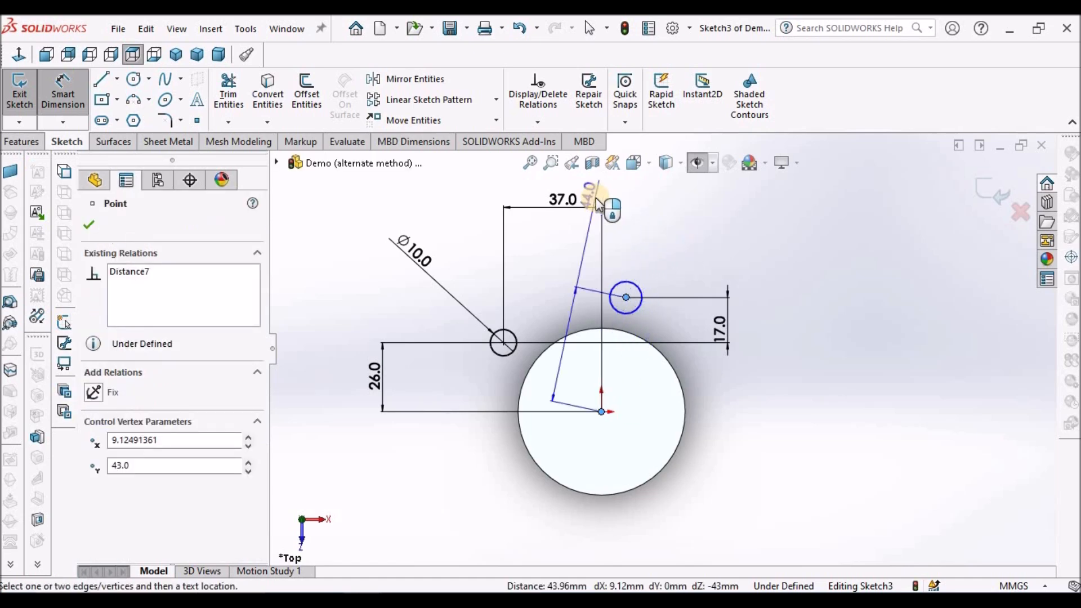
{"action": "left_click", "coordinate": [612, 202]}
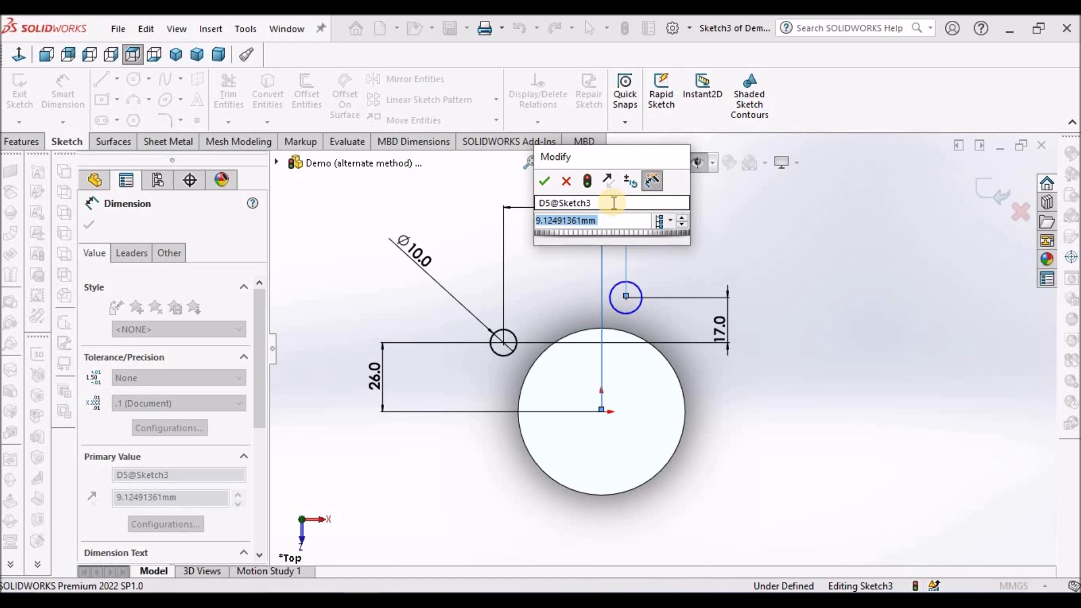
{"action": "type", "text": "15"}
{"action": "key", "text": "Return"}
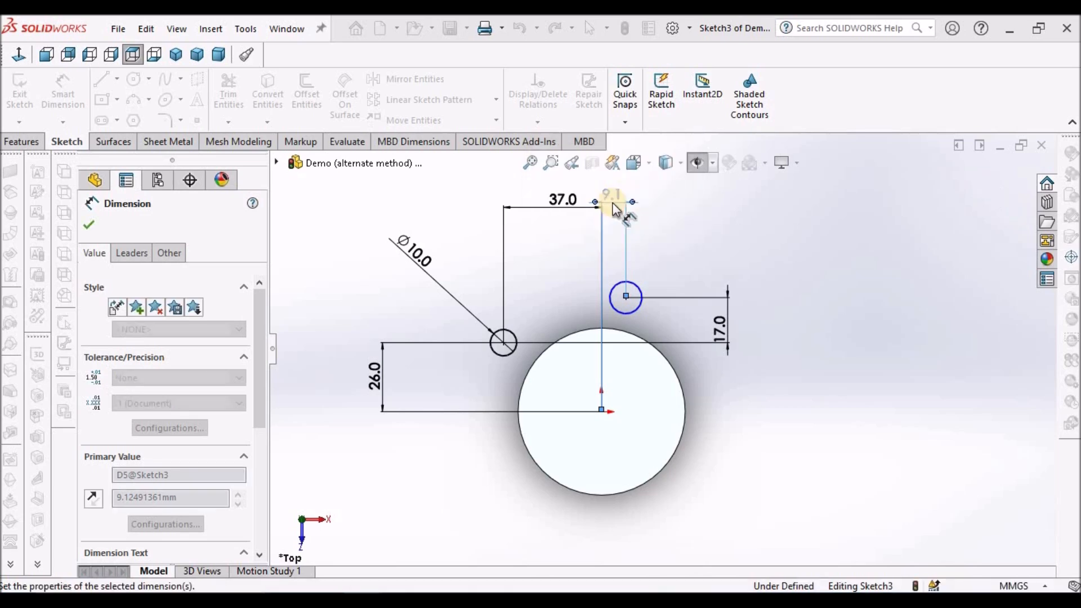
Set the horizontal distance between the 10 mm circle's centre and the origin to 39 mm.
{"action": "double_click", "coordinate": [544, 204]}
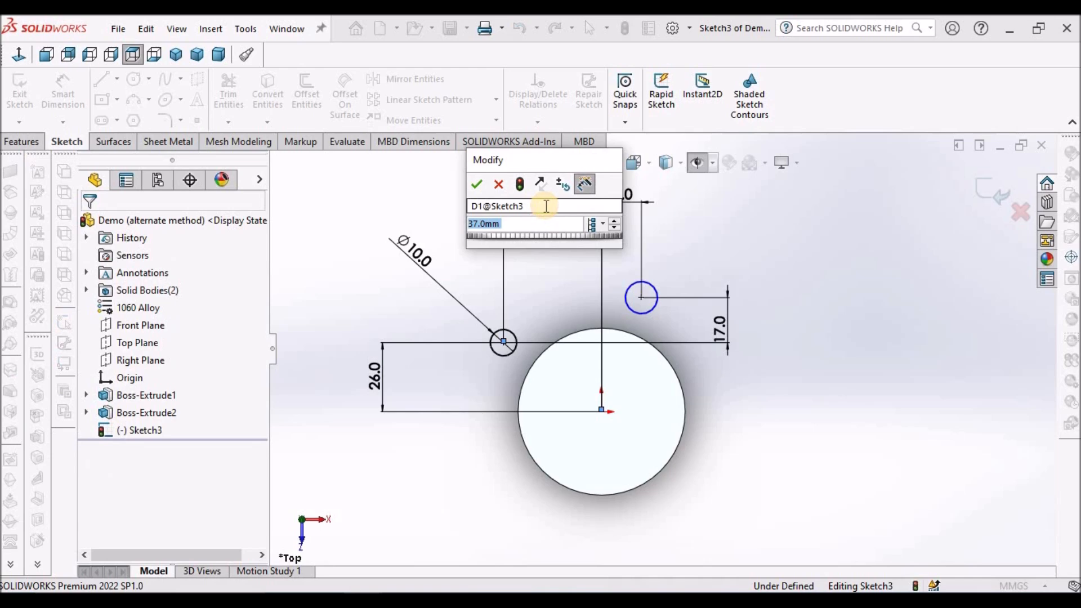
{"action": "type", "text": "39"}
{"action": "key", "text": "Return"}
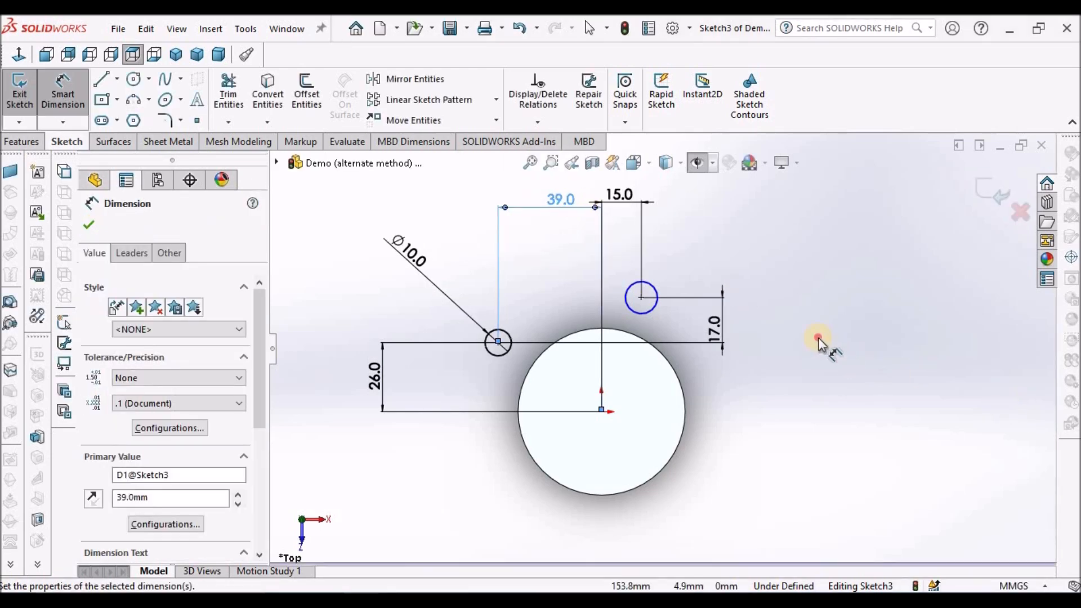
{"action": "key", "text": "Escape"}
Add an Equal relation between the second small circle and the 10 mm circle.
{"action": "left_click", "coordinate": [647, 313]}
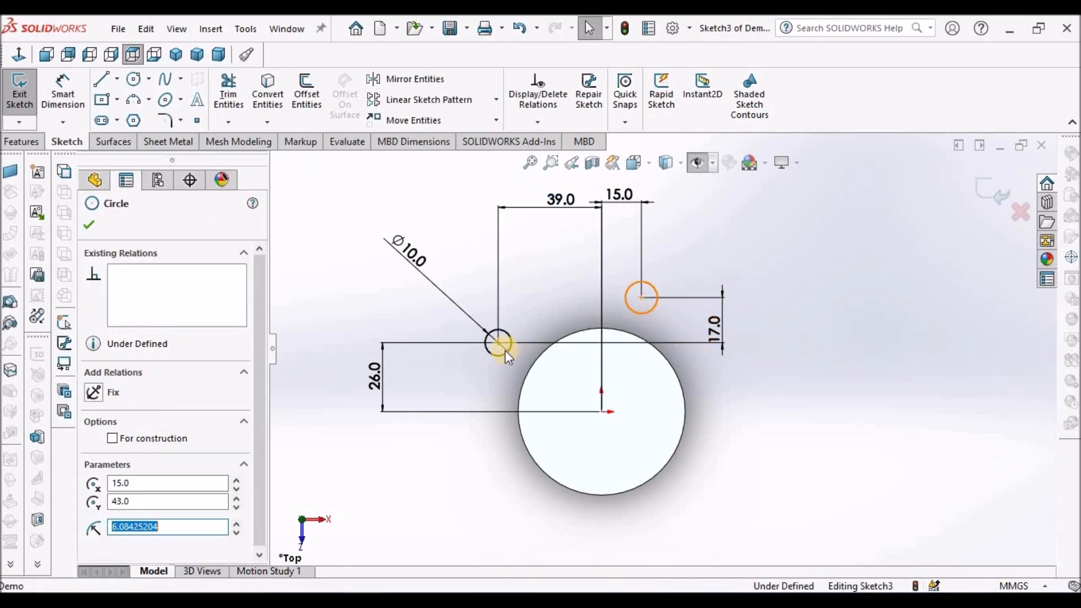
{"action": "left_click", "coordinate": [501, 353], "text": "ctrl"}
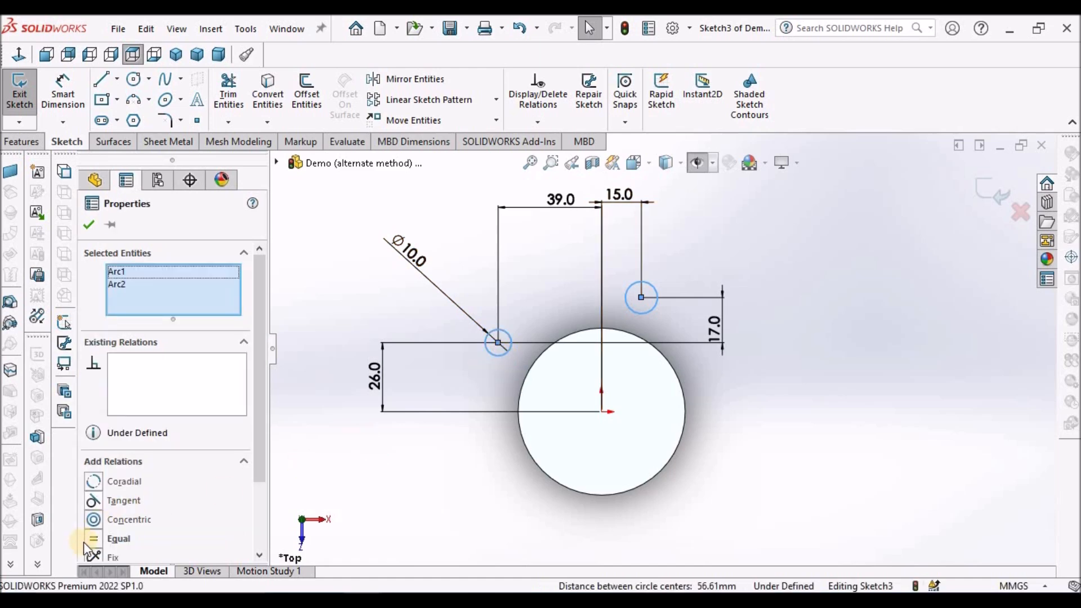
{"action": "left_click", "coordinate": [93, 539]}
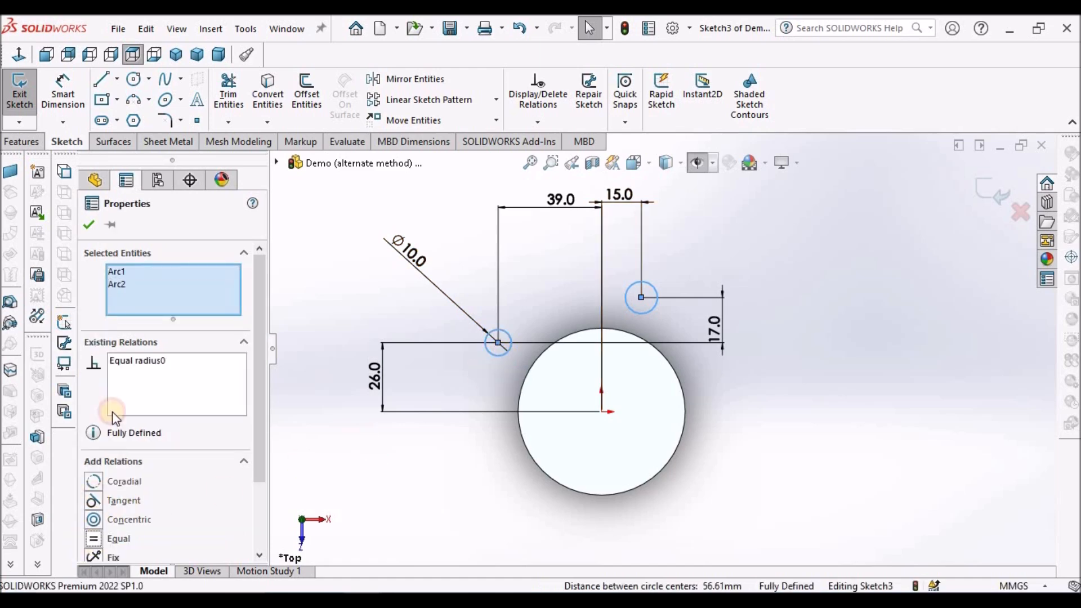
{"action": "left_click", "coordinate": [89, 225]}
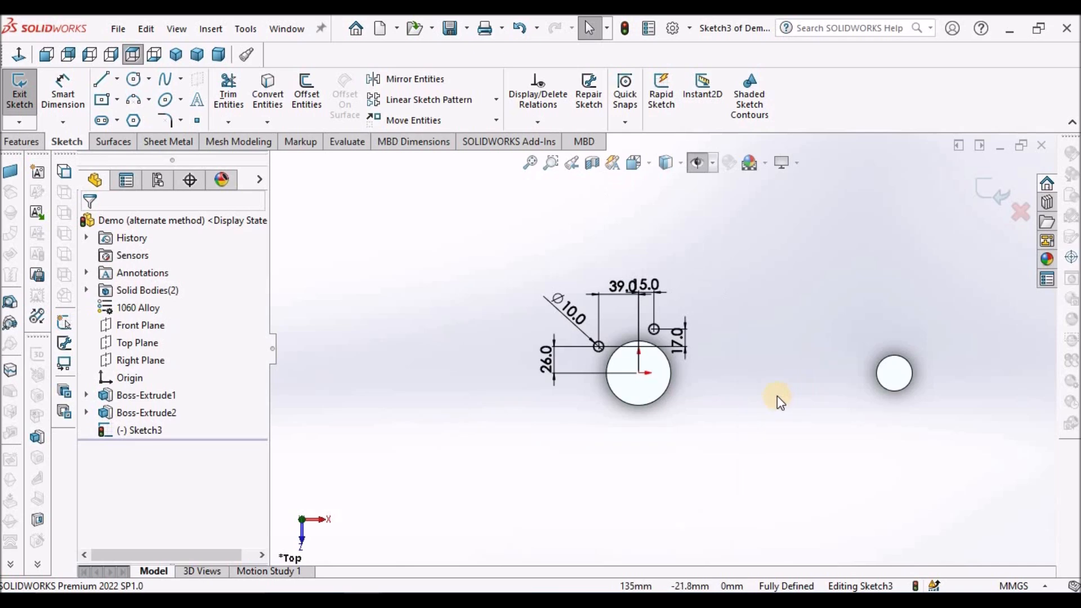
Sketch a horizontal centerline about 67 mm long from the origin toward the small cylinder.
{"action": "scroll", "coordinate": [777, 397], "scroll_direction": "down", "scroll_amount": 1}
{"action": "left_click", "coordinate": [117, 80]}
{"action": "left_click", "coordinate": [122, 113]}
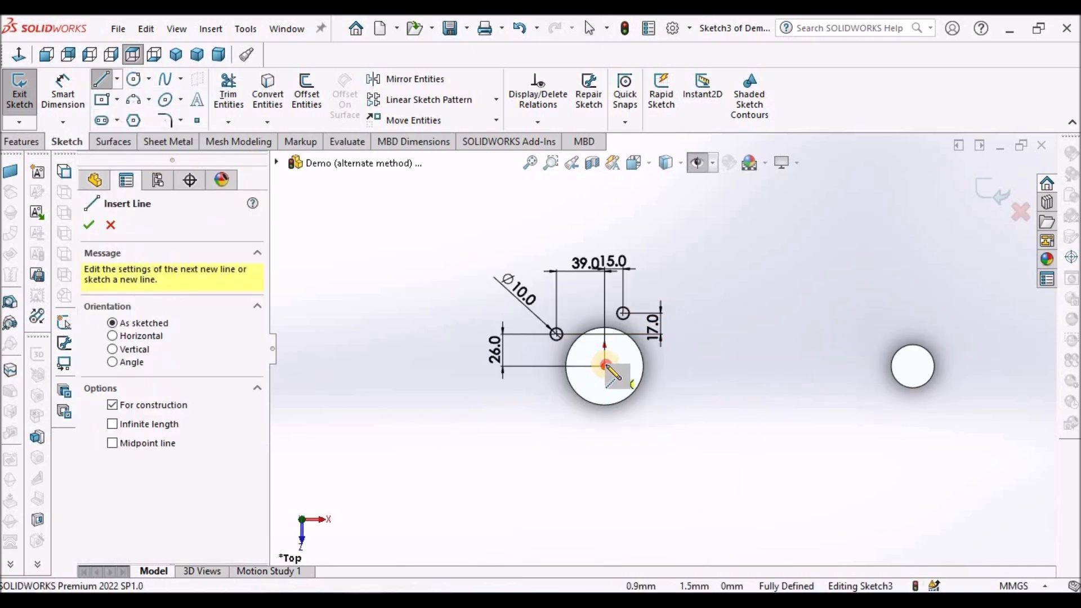
{"action": "left_click", "coordinate": [605, 366]}
{"action": "left_click", "coordinate": [688, 366]}
{"action": "key", "text": "Escape"}
Sketch a vertical midpoint line about 43 mm long, centred on the free end of the centerline.
{"action": "scroll", "coordinate": [726, 325], "scroll_direction": "down", "scroll_amount": 1}
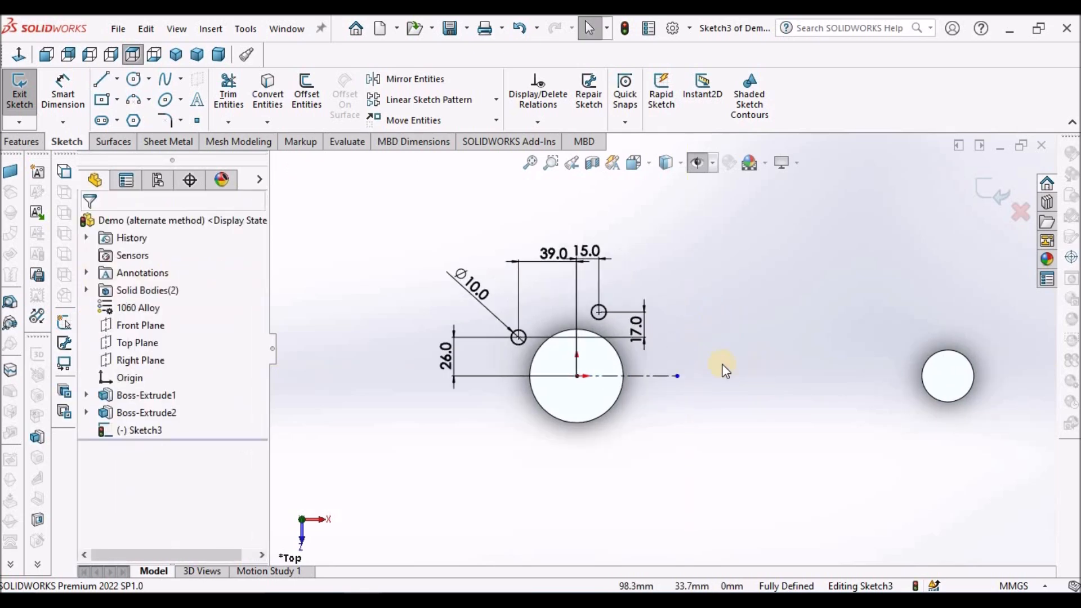
{"action": "left_click", "coordinate": [117, 80]}
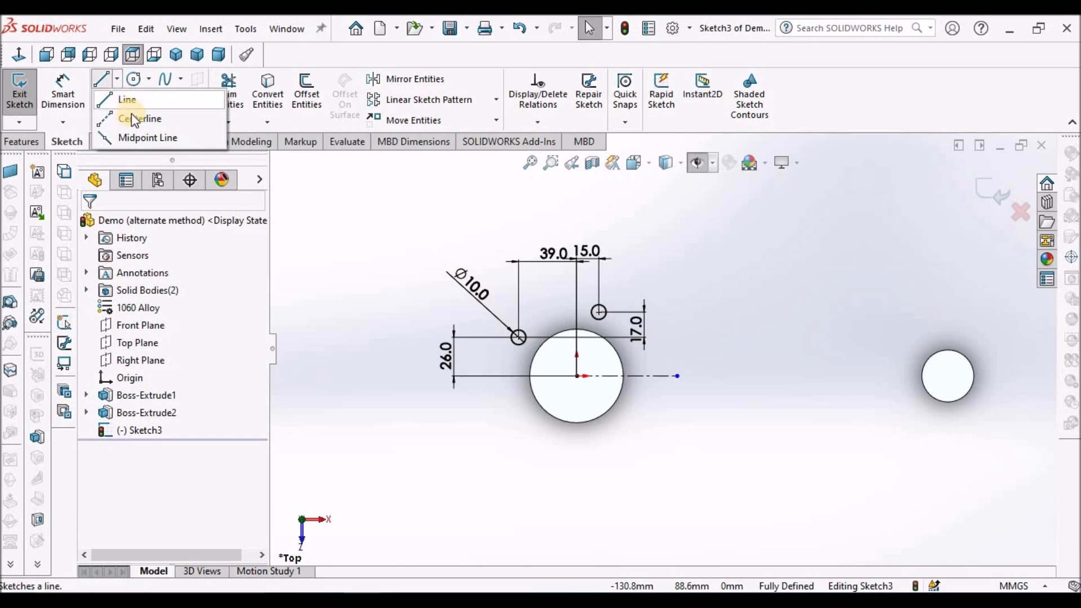
{"action": "left_click", "coordinate": [143, 139]}
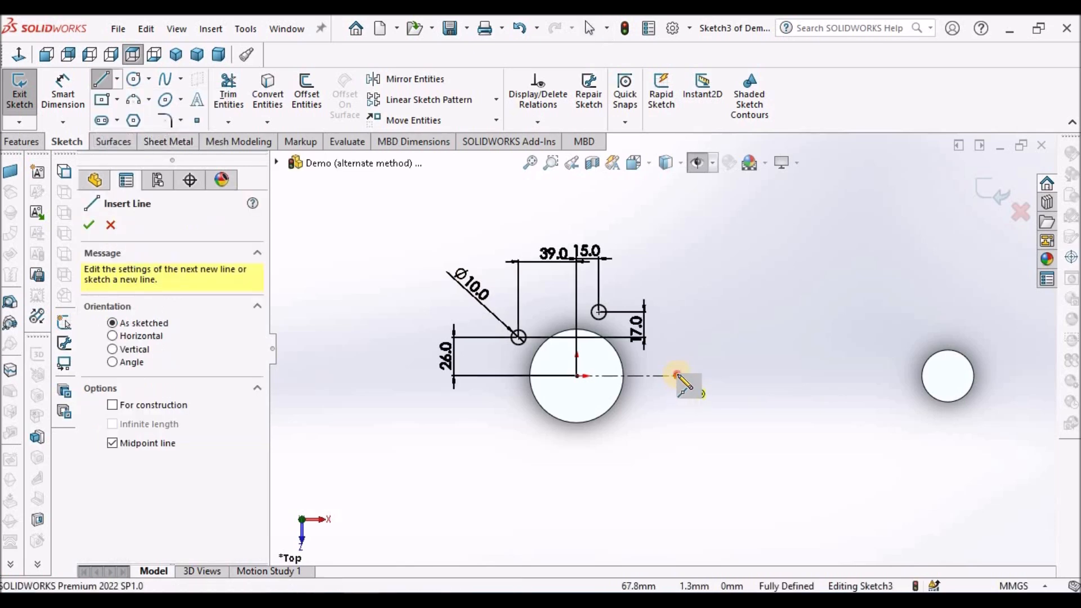
{"action": "left_click", "coordinate": [677, 376]}
{"action": "left_click", "coordinate": [677, 344]}
{"action": "key", "text": "Escape"}
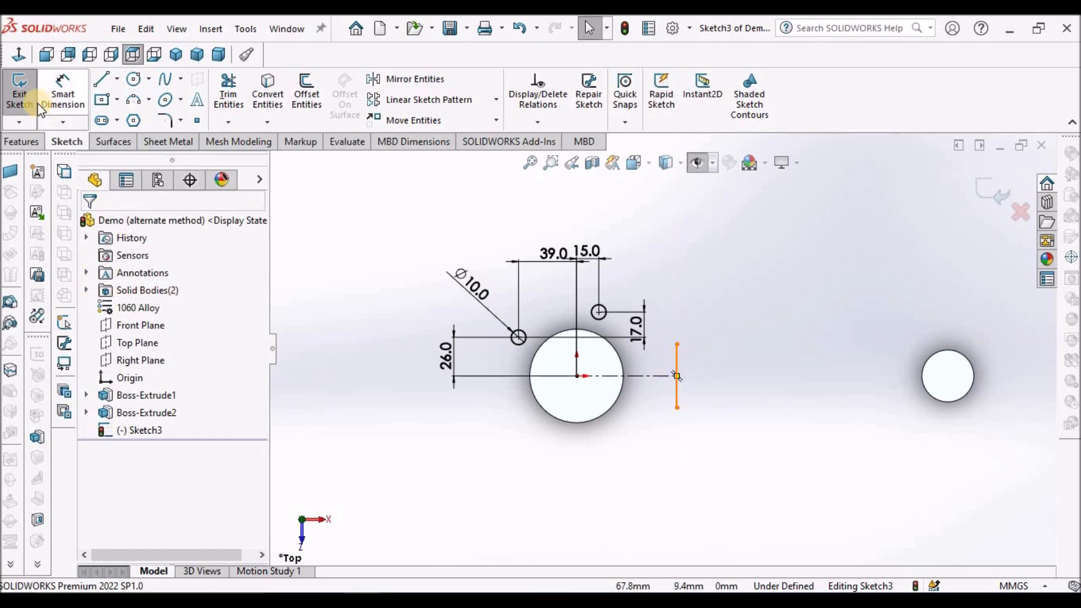
Dimension the length of the vertical line and set it to 26 mm.
{"action": "left_click", "coordinate": [70, 102]}
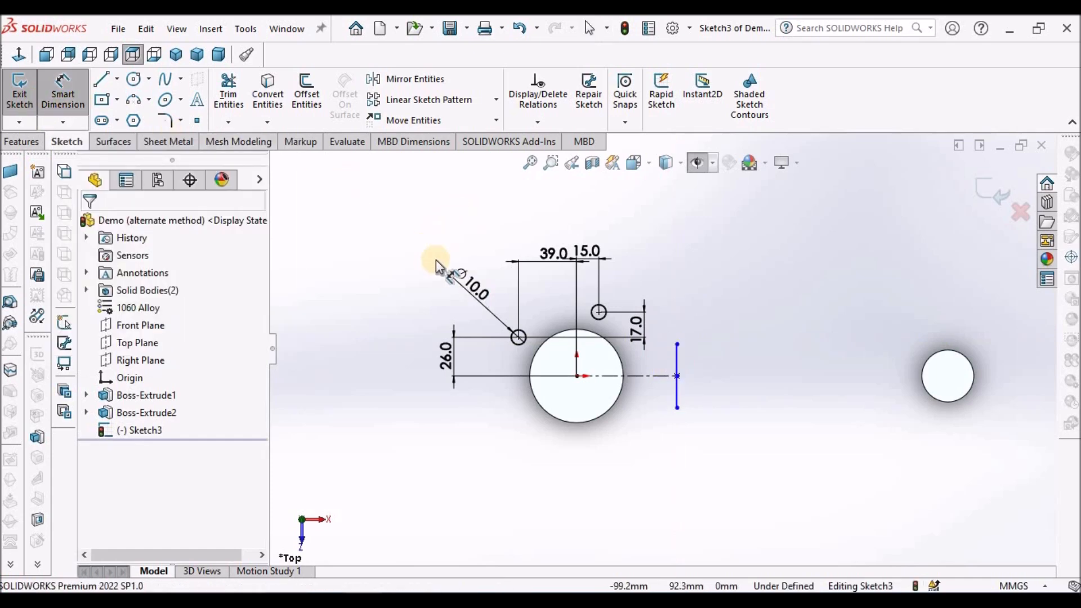
{"action": "left_click", "coordinate": [677, 363]}
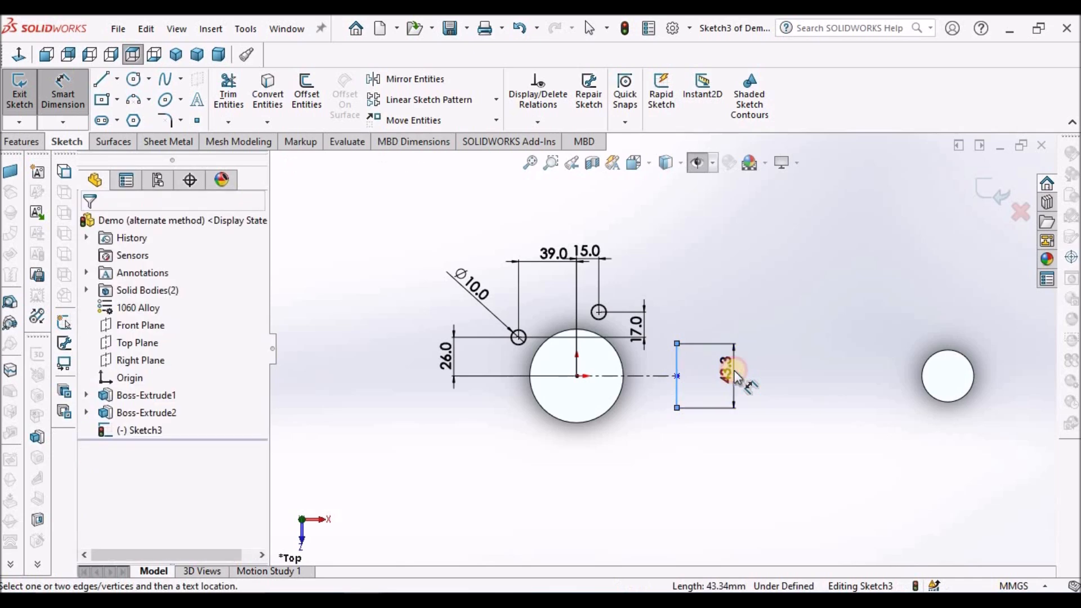
{"action": "left_click", "coordinate": [735, 373]}
{"action": "type", "text": "26"}
{"action": "key", "text": "Return"}
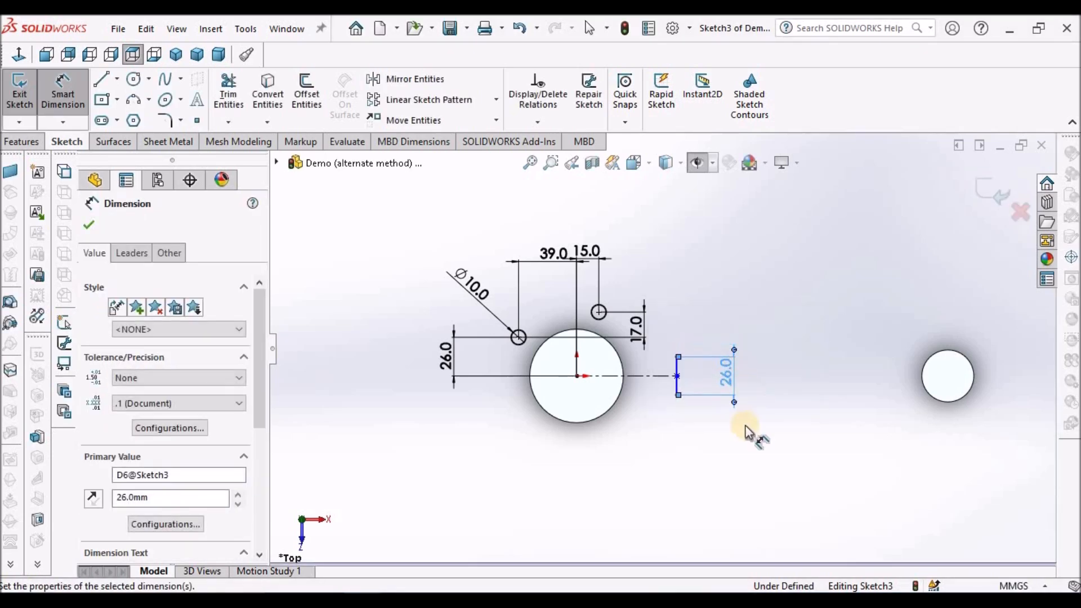
{"action": "left_click", "coordinate": [722, 461]}
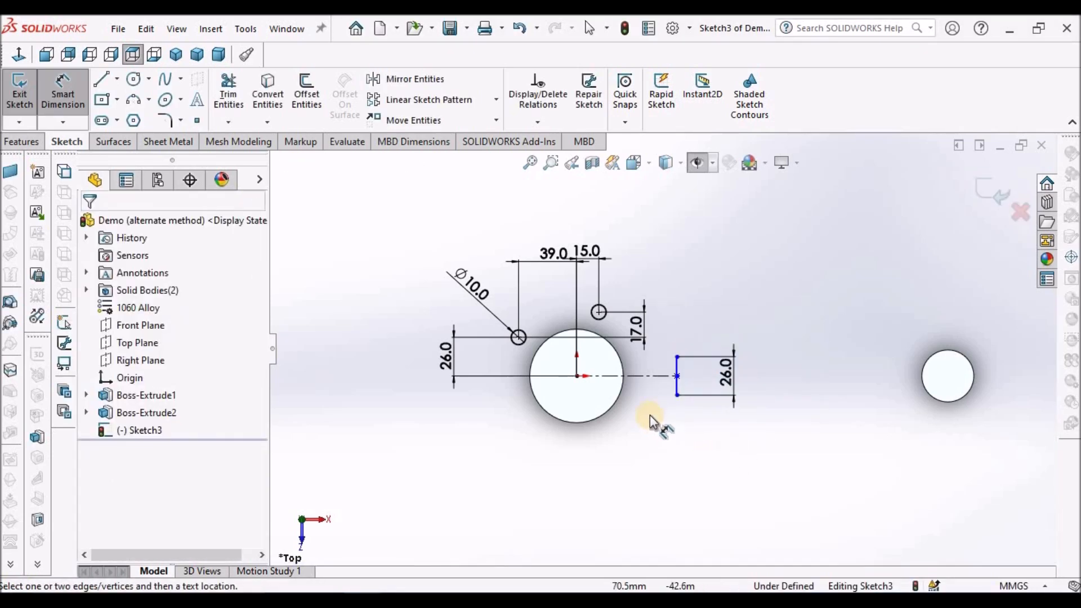
Dimension the length of the horizontal centerline and set it to 72 mm.
{"action": "left_click", "coordinate": [640, 377]}
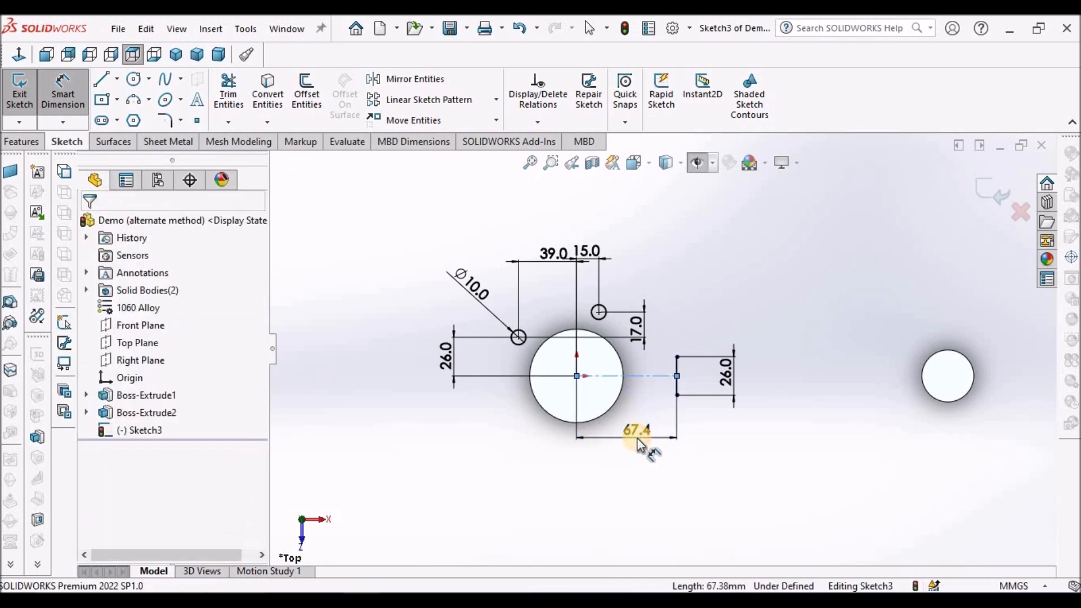
{"action": "left_click", "coordinate": [636, 437]}
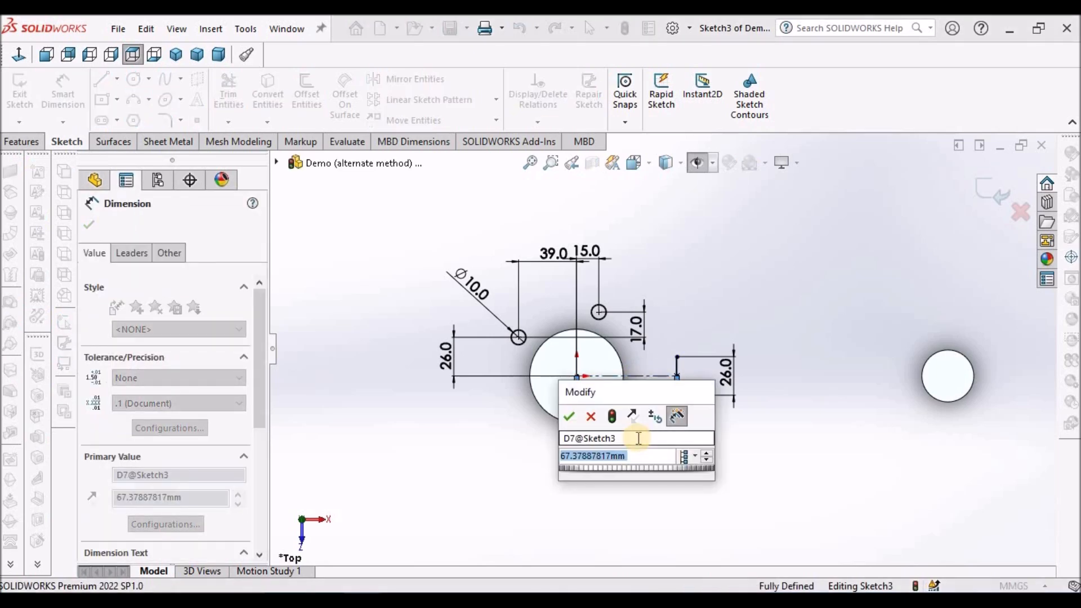
{"action": "type", "text": "72"}
{"action": "key", "text": "Return"}
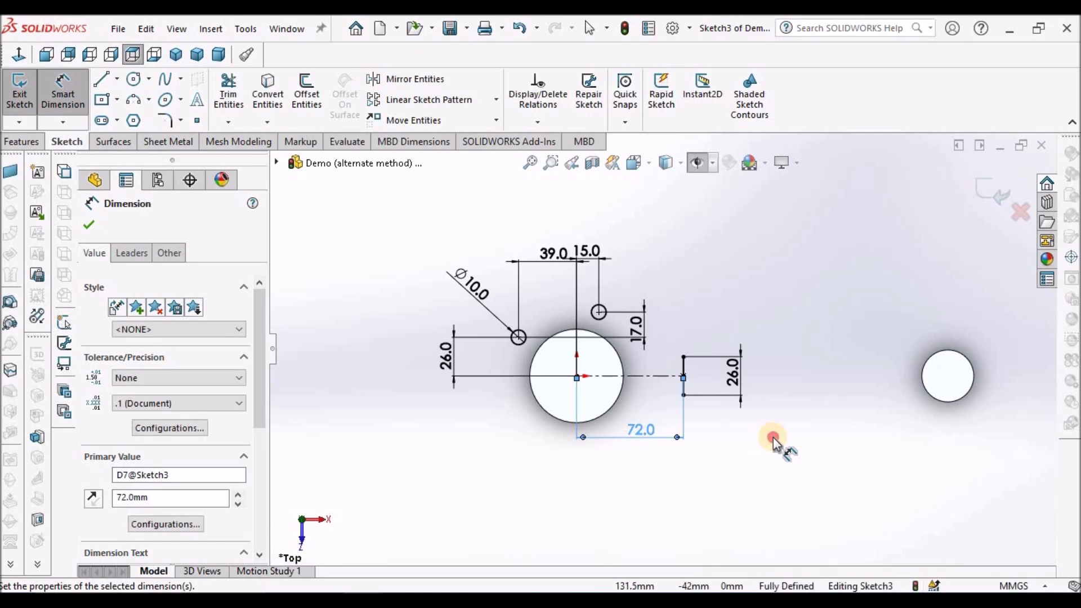
{"action": "key", "text": "Escape"}
Mirror both small circles about the horizontal centerline, keeping the originals.
{"action": "scroll", "coordinate": [776, 428], "scroll_direction": "down", "scroll_amount": 1}
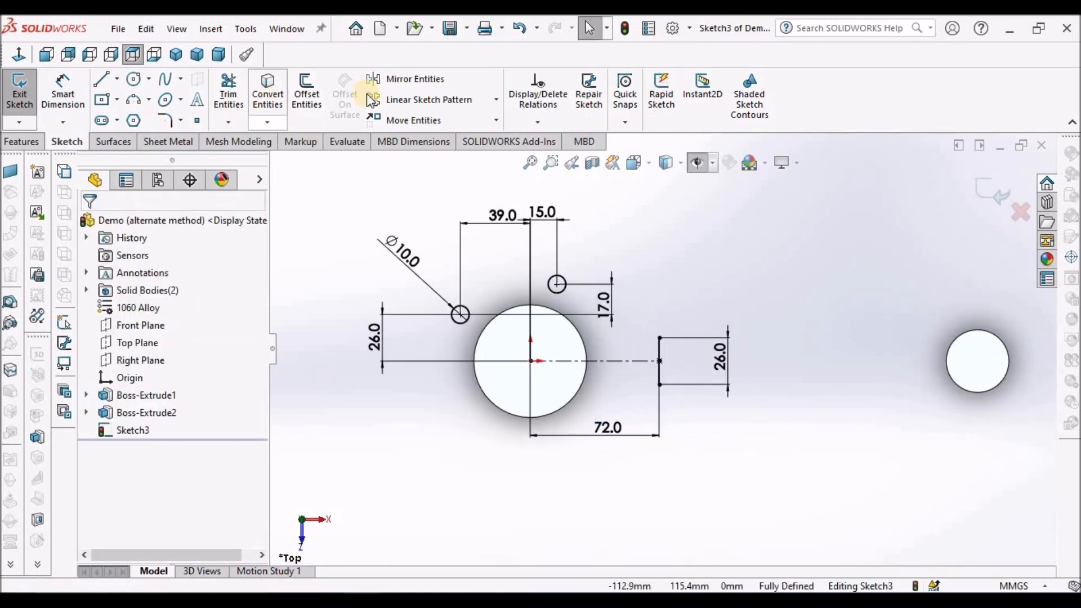
{"action": "left_click", "coordinate": [416, 81]}
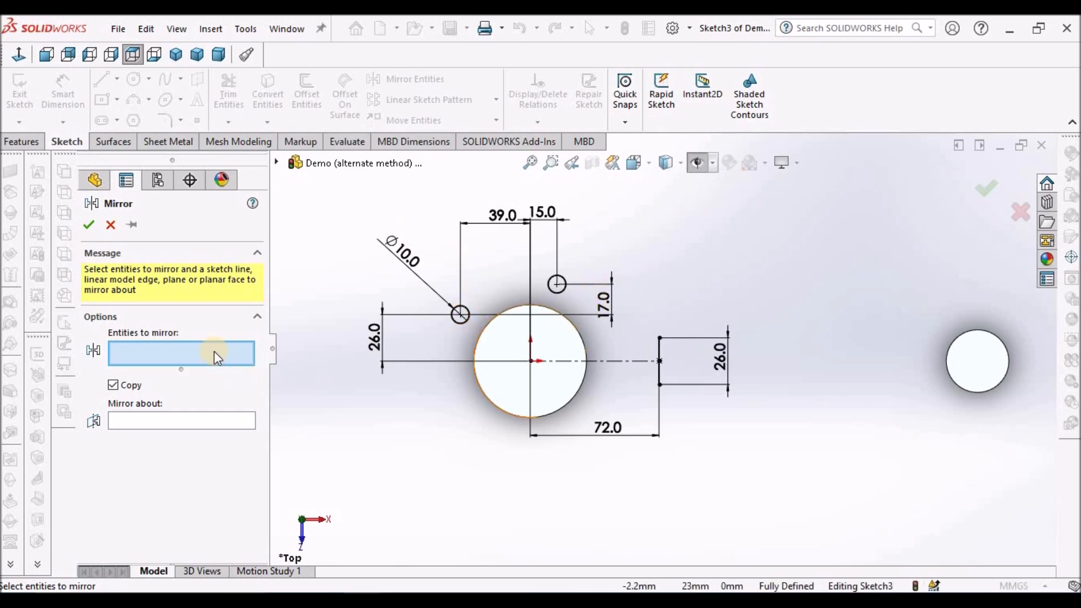
{"action": "left_click", "coordinate": [461, 322]}
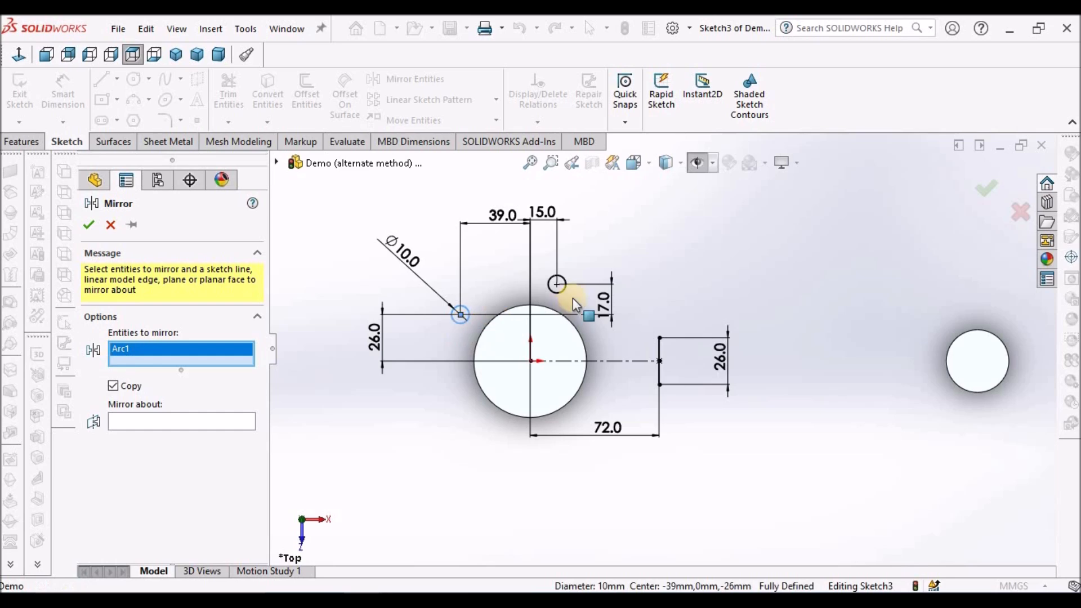
{"action": "left_click", "coordinate": [559, 289]}
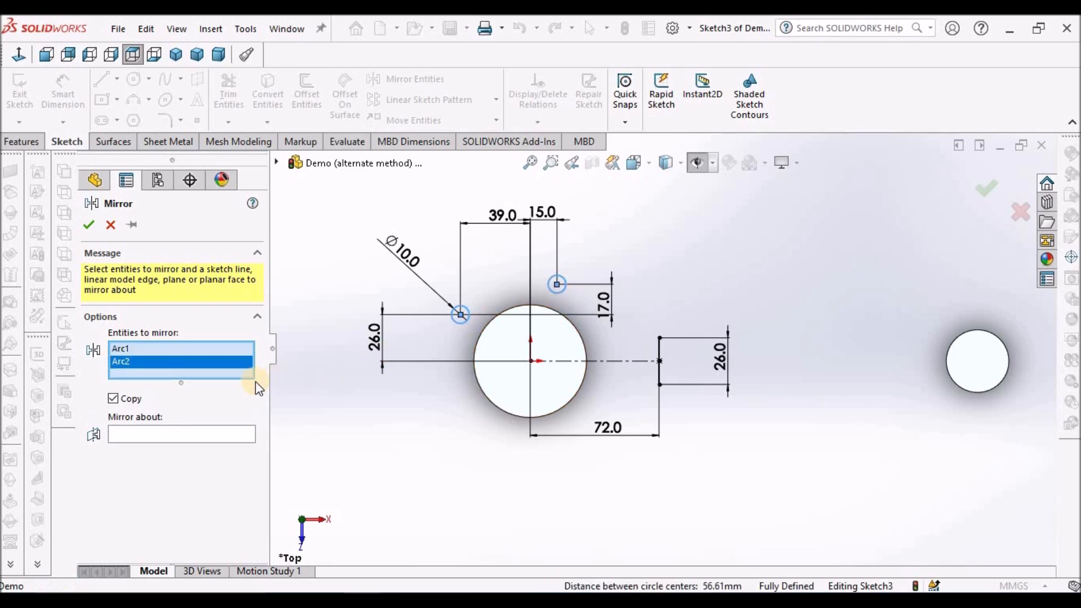
{"action": "left_click", "coordinate": [199, 435]}
{"action": "left_click", "coordinate": [607, 363]}
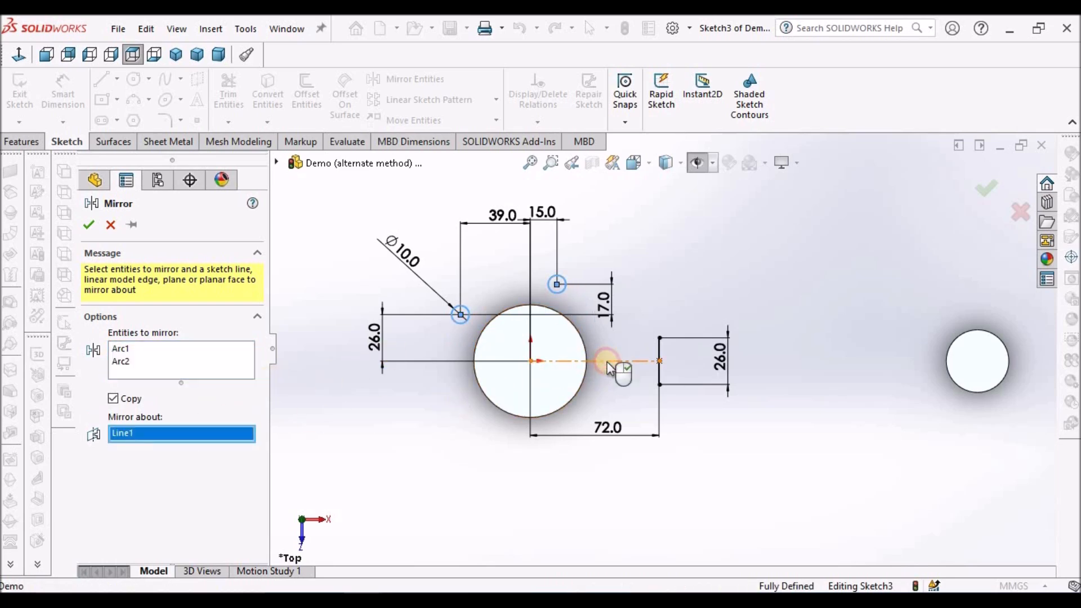
{"action": "left_click", "coordinate": [88, 224]}
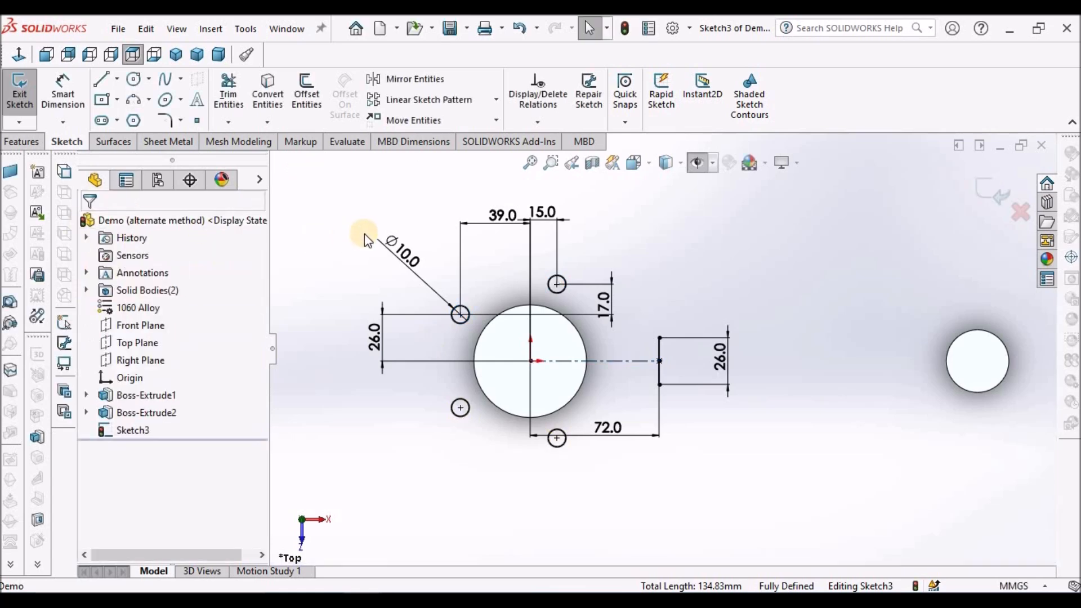
Sketch a centerpoint arc of about 13.5 mm radius over the dimensioned 10 mm circle, concentric with it.
{"action": "scroll", "coordinate": [592, 303], "scroll_direction": "up", "scroll_amount": 4}
{"action": "scroll", "coordinate": [592, 303], "scroll_direction": "down", "scroll_amount": 2}
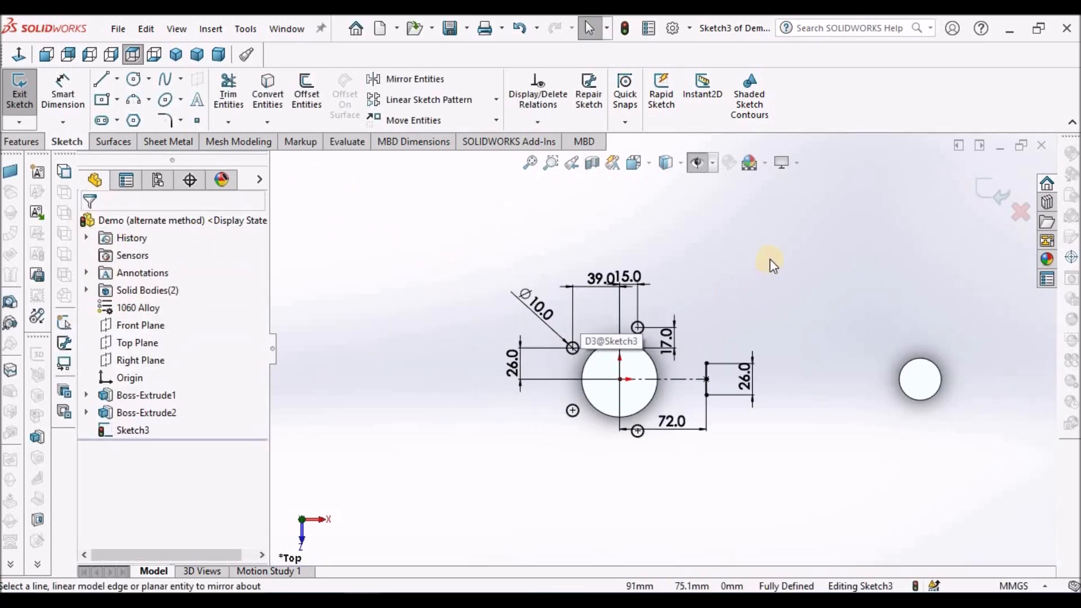
{"action": "scroll", "coordinate": [769, 288], "scroll_direction": "down", "scroll_amount": 2}
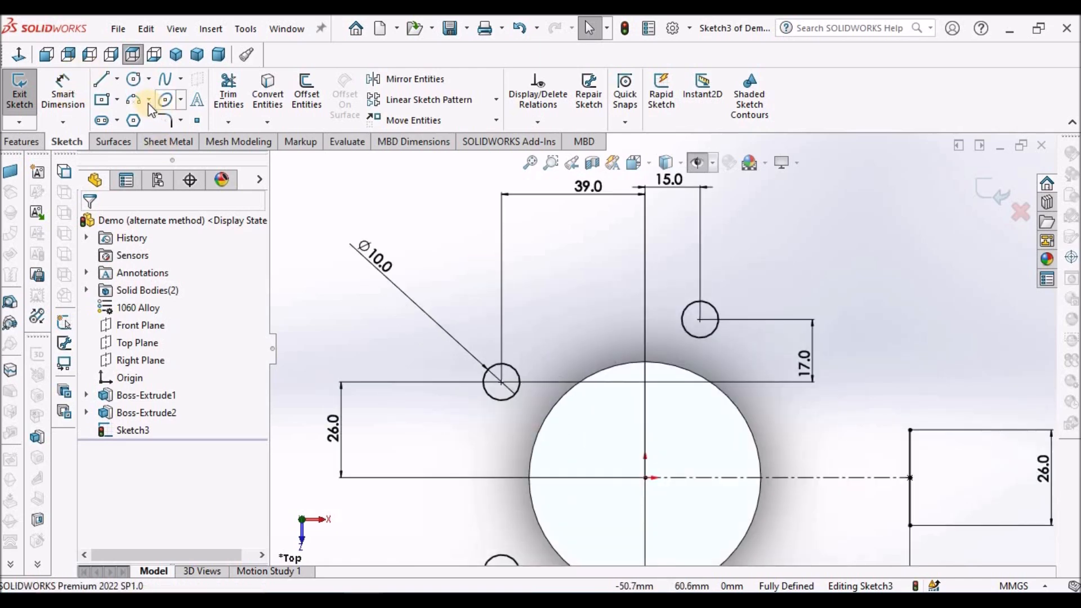
{"action": "left_click", "coordinate": [149, 102]}
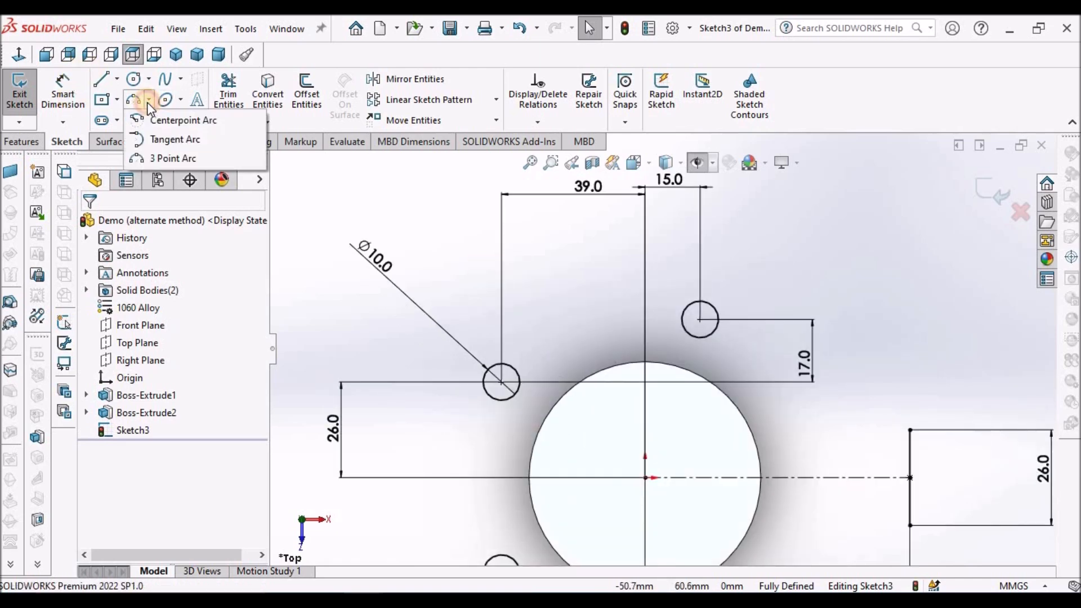
{"action": "left_click", "coordinate": [164, 116]}
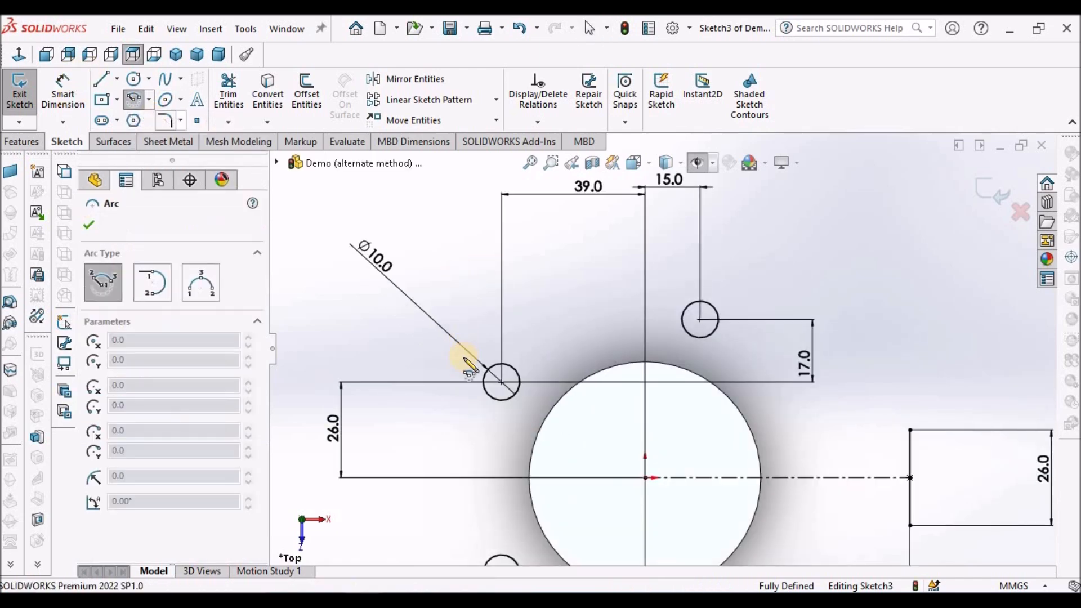
{"action": "left_click", "coordinate": [501, 383]}
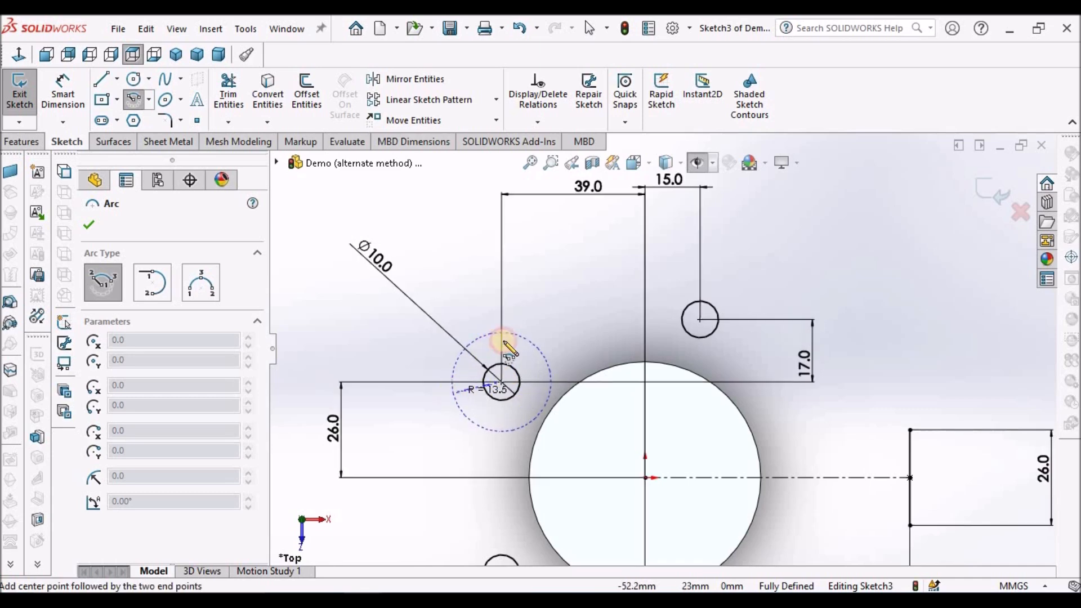
{"action": "left_click", "coordinate": [539, 350]}
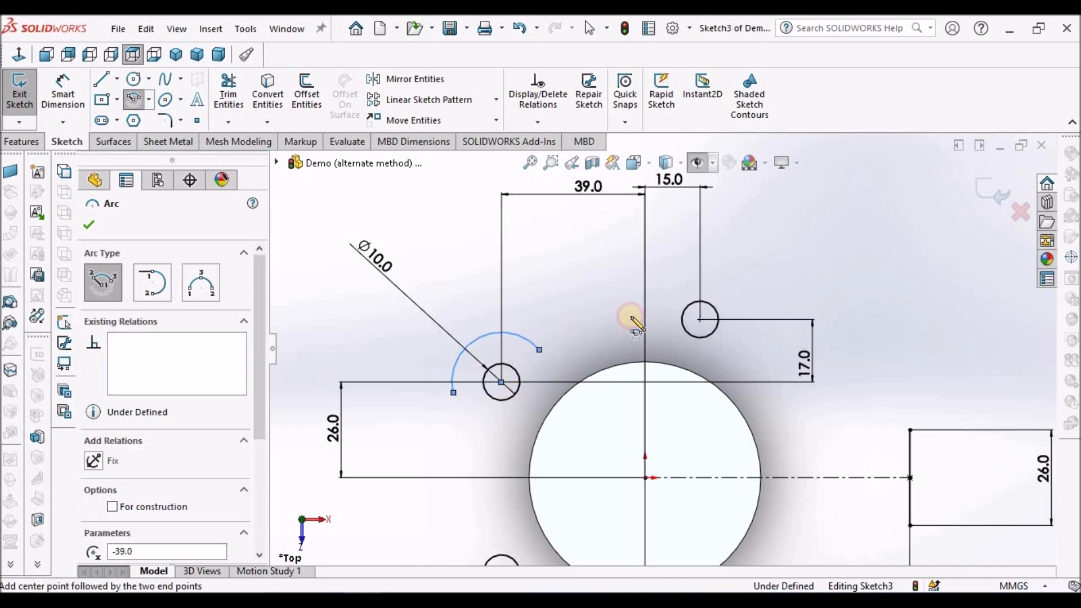
Sketch a centerpoint arc over the small circle located 15 mm from the origin, concentric with that circle.
{"action": "left_click", "coordinate": [700, 320]}
{"action": "left_click", "coordinate": [662, 321]}
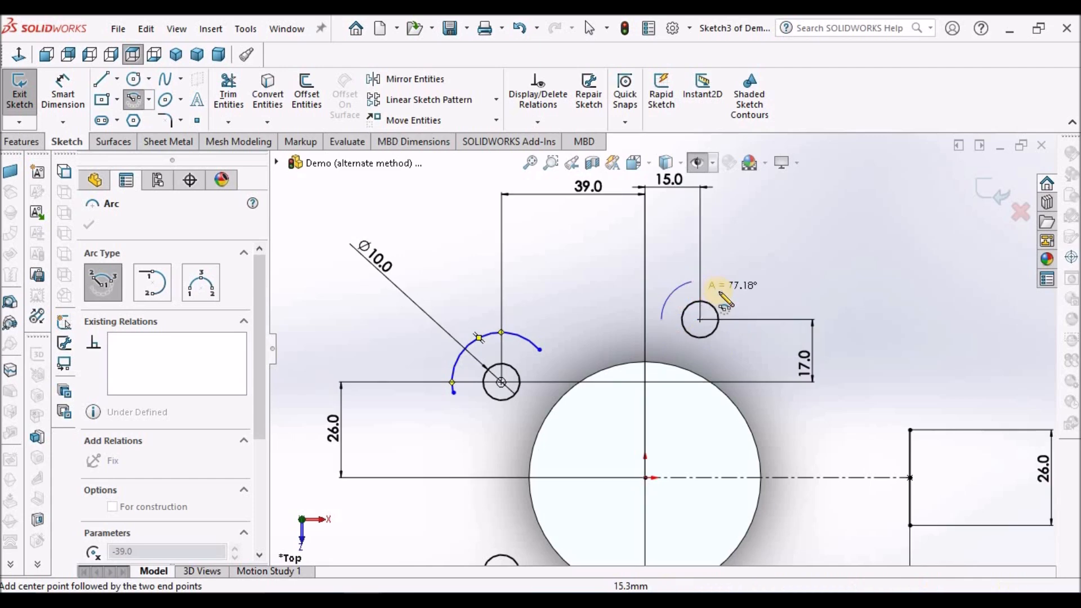
{"action": "left_click", "coordinate": [730, 296]}
{"action": "scroll", "coordinate": [704, 350], "scroll_direction": "up", "scroll_amount": 1}
{"action": "scroll", "coordinate": [709, 338], "scroll_direction": "up", "scroll_amount": 3}
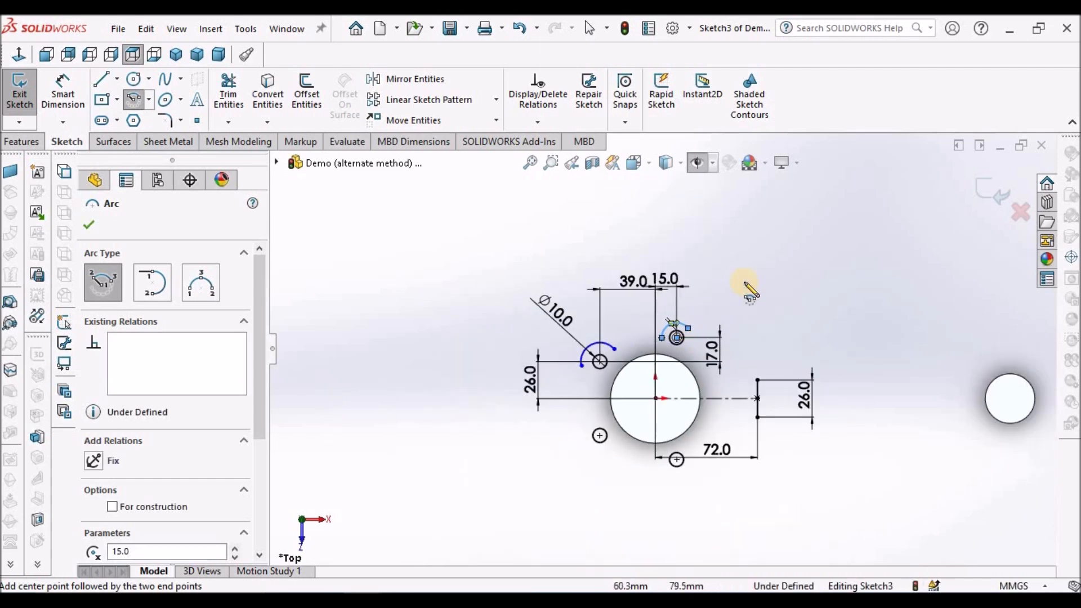
Sketch a three-point arc of about 42.3 mm radius, bowed toward the large circle, joining the facing ends of the two concentric arcs.
{"action": "key", "text": "Escape"}
{"action": "scroll", "coordinate": [791, 336], "scroll_direction": "down", "scroll_amount": 3}
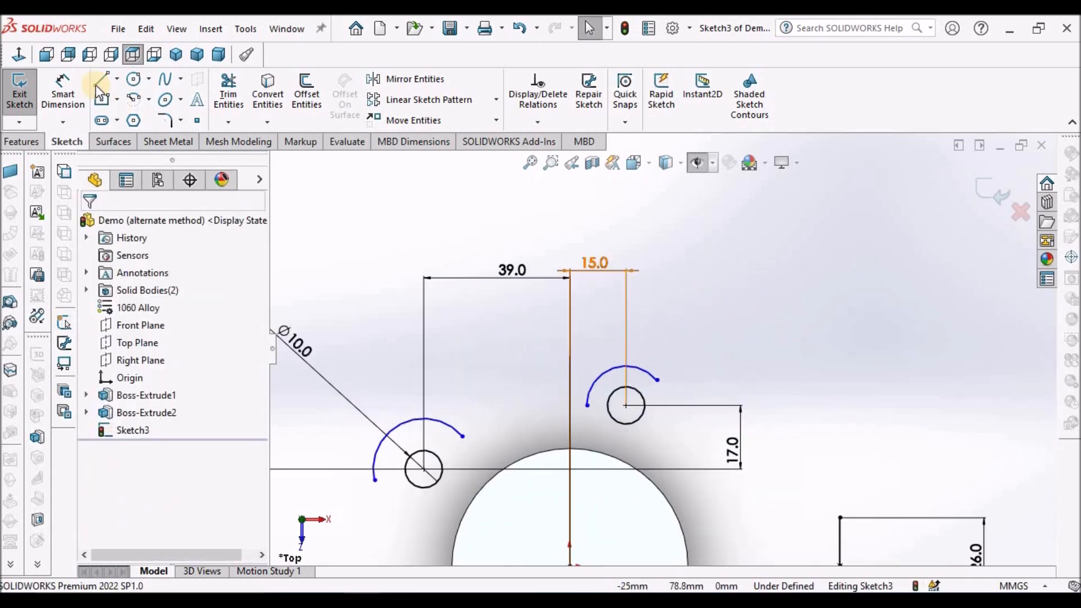
{"action": "left_click", "coordinate": [149, 100]}
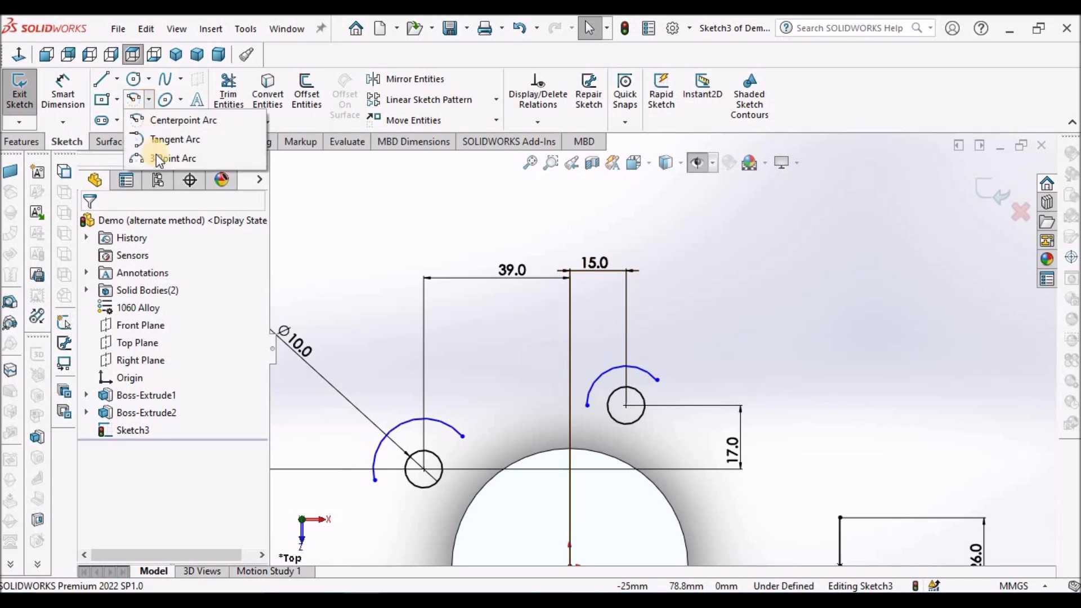
{"action": "left_click", "coordinate": [163, 158]}
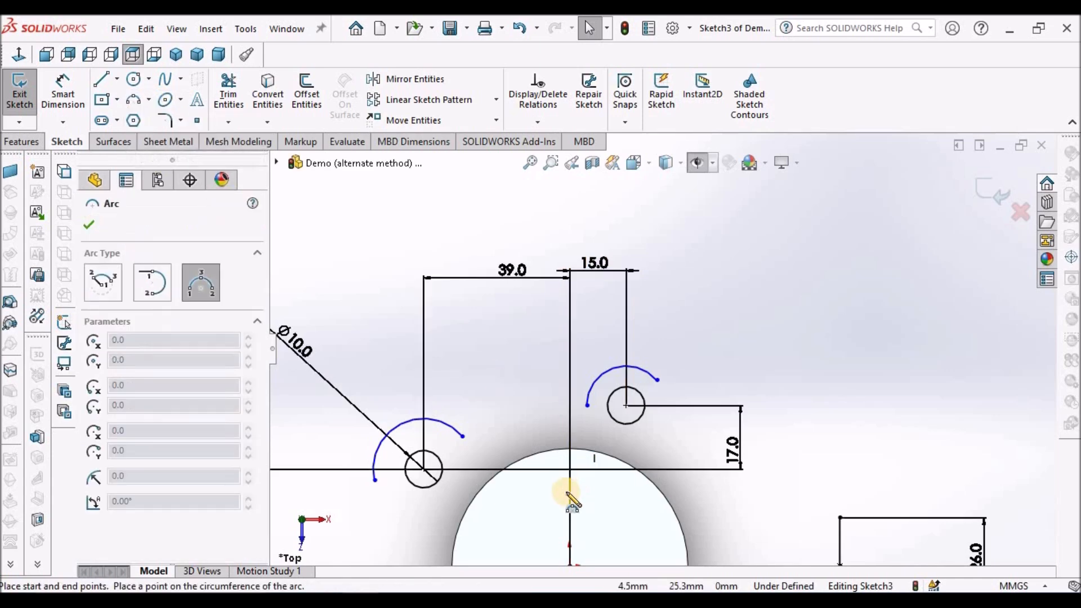
{"action": "left_click", "coordinate": [465, 435]}
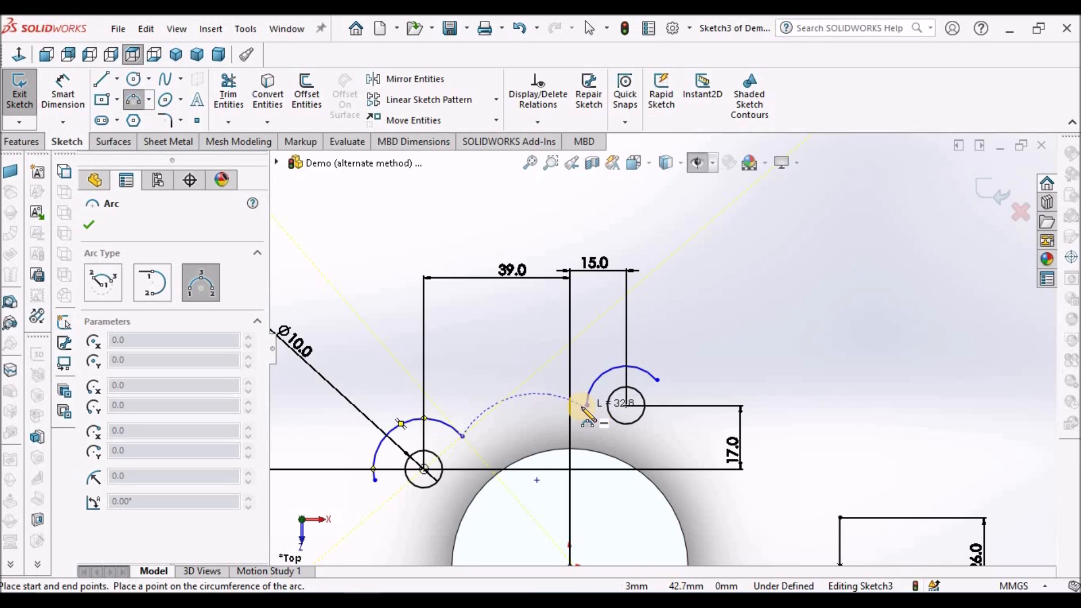
{"action": "left_click", "coordinate": [585, 405]}
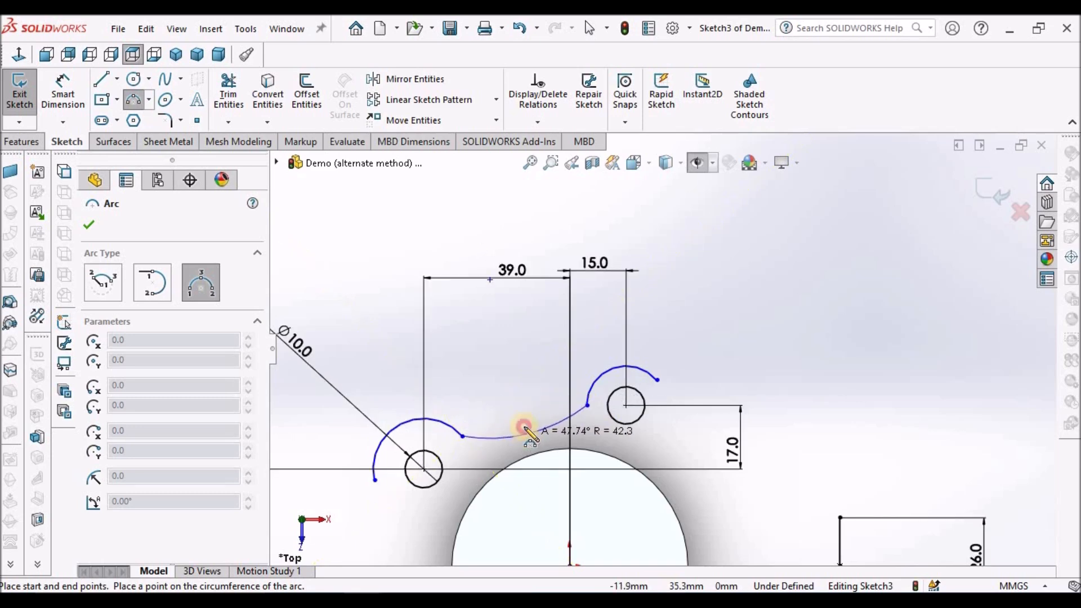
{"action": "left_click", "coordinate": [521, 432]}
{"action": "key", "text": "Escape"}
{"action": "scroll", "coordinate": [647, 369], "scroll_direction": "up", "scroll_amount": 5}
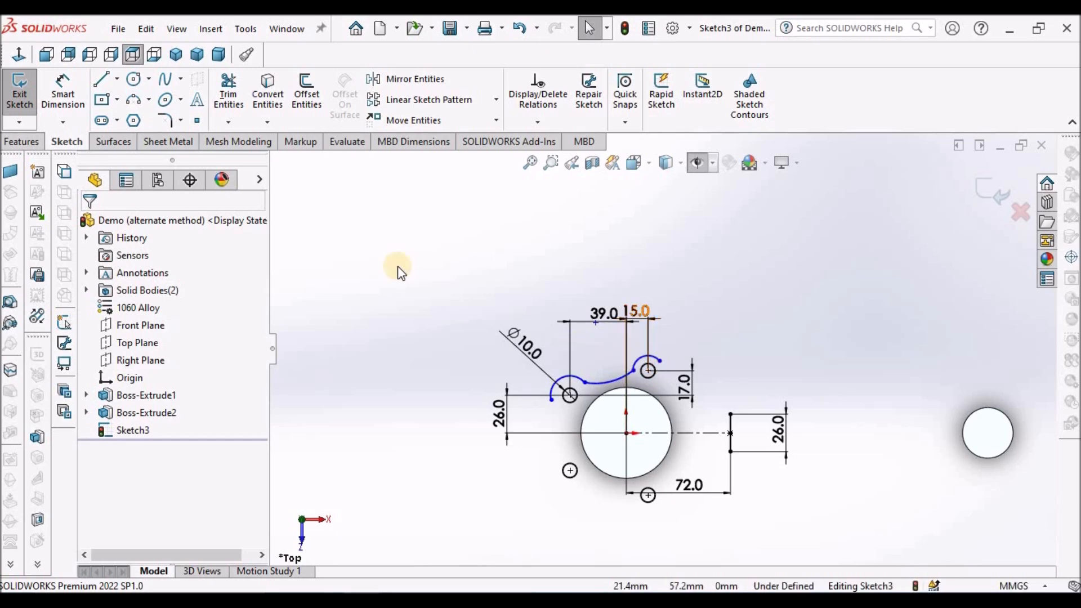
Dimension the radius of the arc around the dimensioned 10 mm circle and set it to 13 mm.
{"action": "left_click", "coordinate": [63, 96]}
{"action": "scroll", "coordinate": [641, 439], "scroll_direction": "down", "scroll_amount": 5}
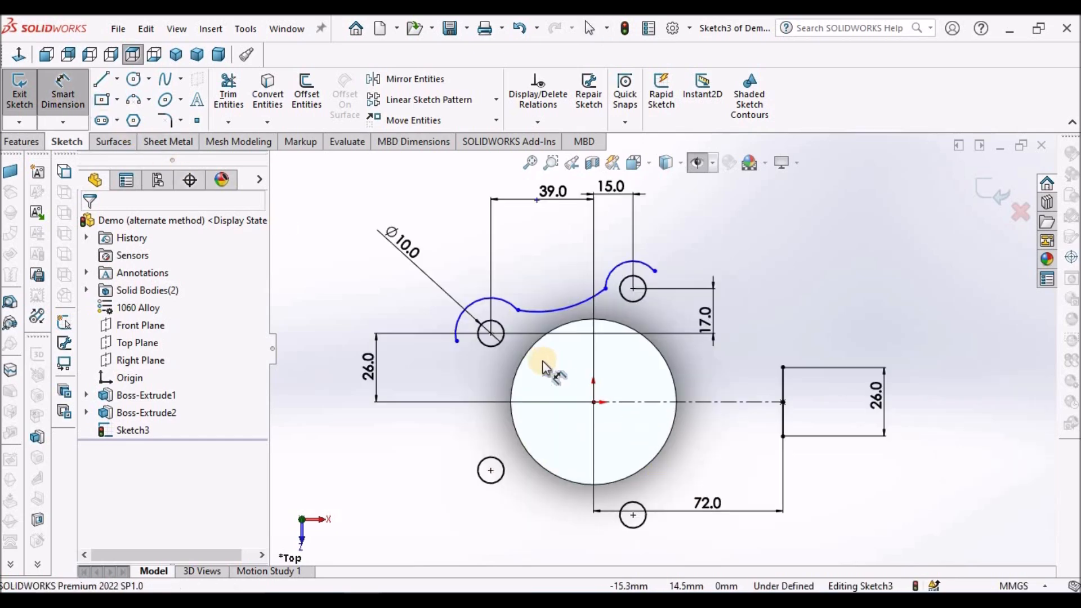
{"action": "left_click", "coordinate": [425, 301]}
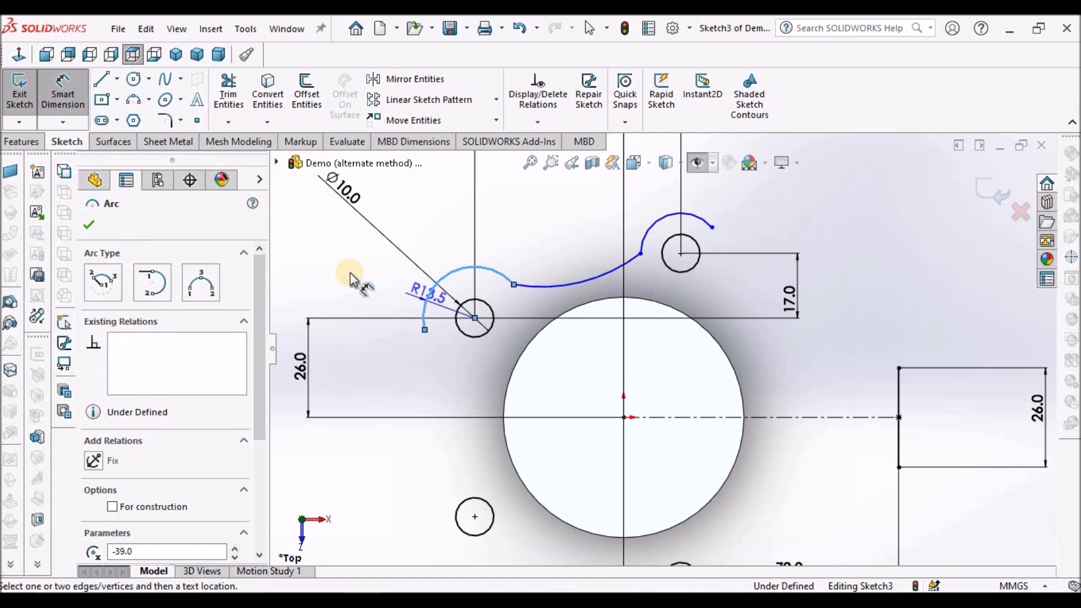
{"action": "left_click", "coordinate": [349, 270]}
{"action": "type", "text": "13"}
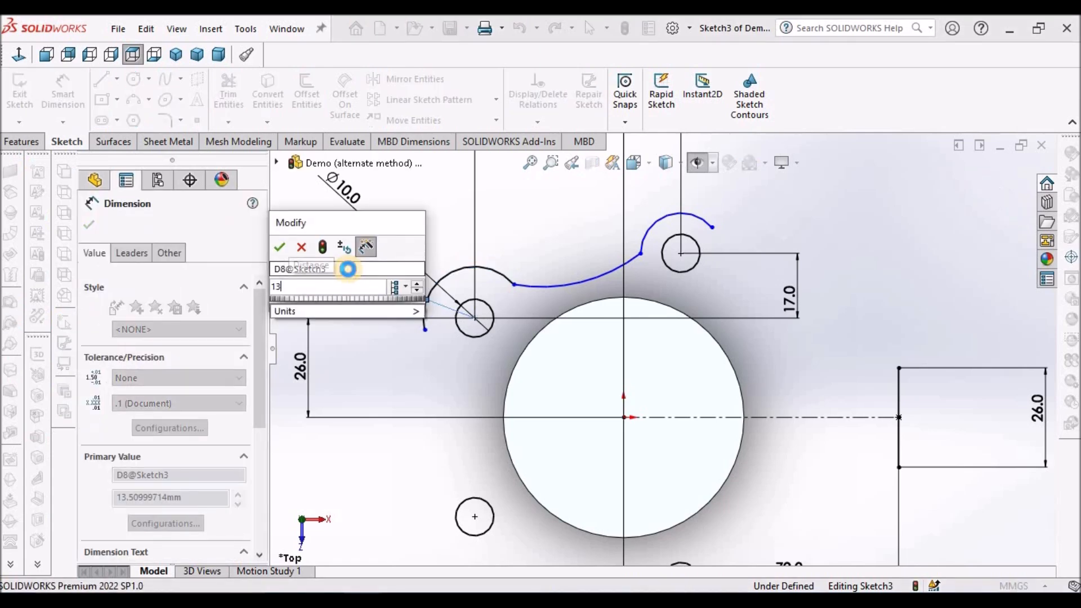
{"action": "key", "text": "Return"}
{"action": "key", "text": "Escape"}
{"action": "key", "text": "Escape"}
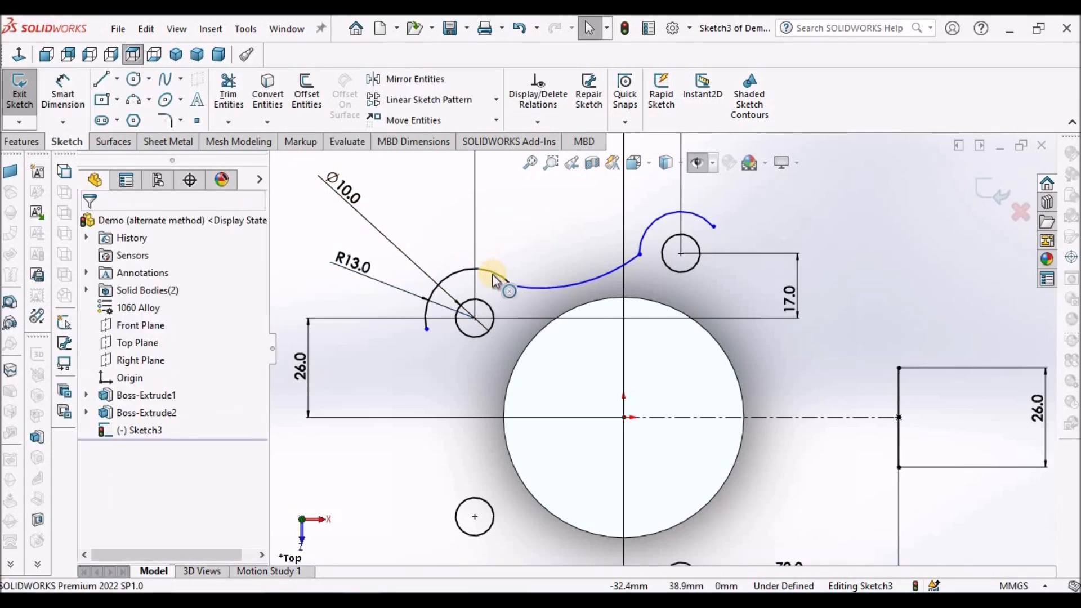
Make the arc over the other upper small circle equal in radius to the 13 mm arc.
{"action": "left_click", "coordinate": [492, 274]}
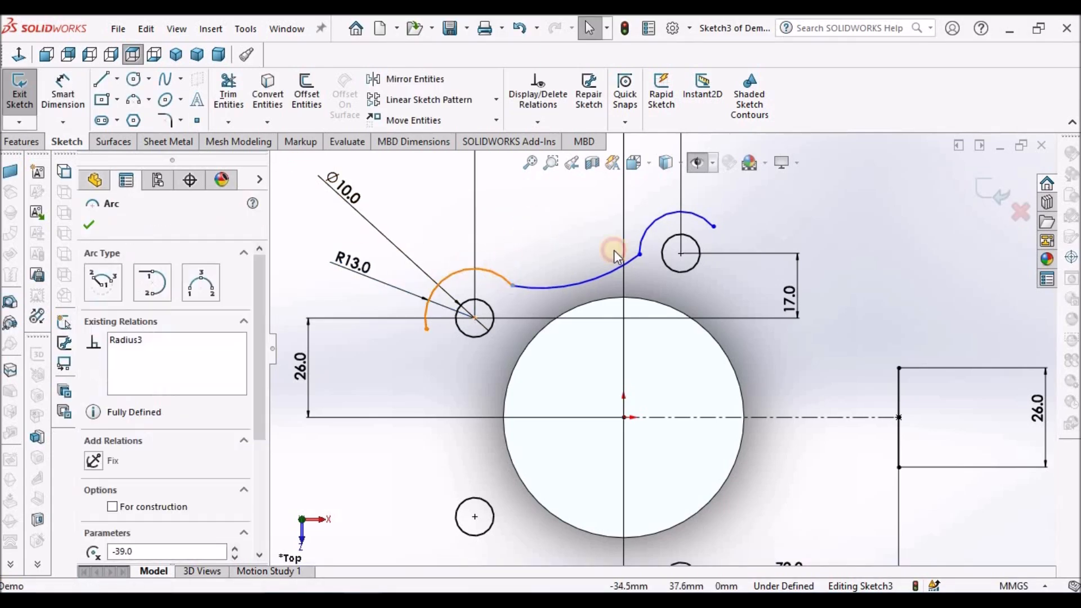
{"action": "left_click", "coordinate": [660, 219], "text": "ctrl"}
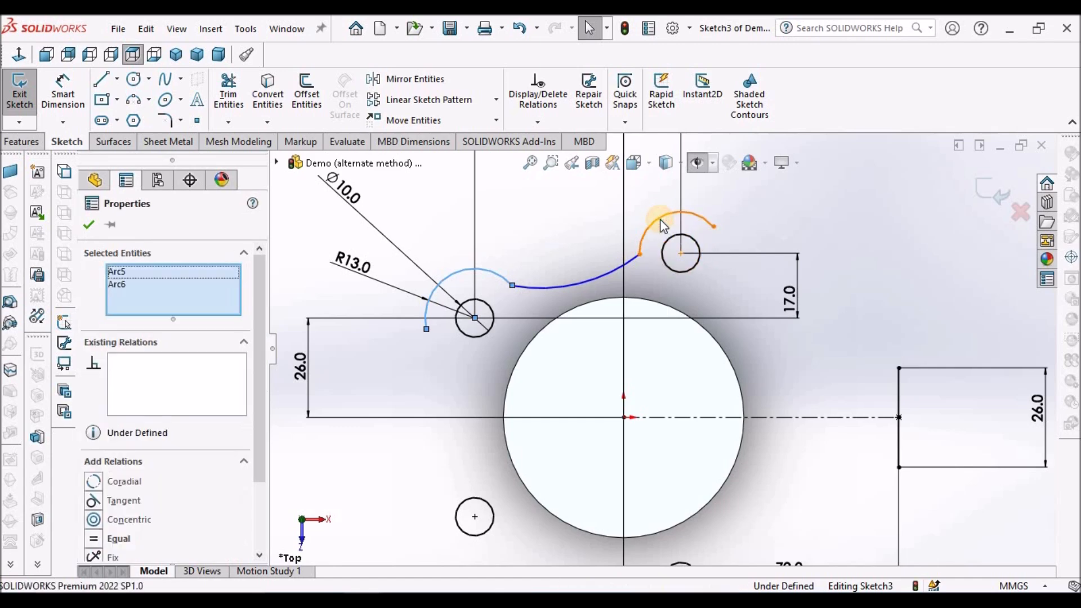
{"action": "left_click", "coordinate": [90, 538]}
{"action": "left_click", "coordinate": [90, 224]}
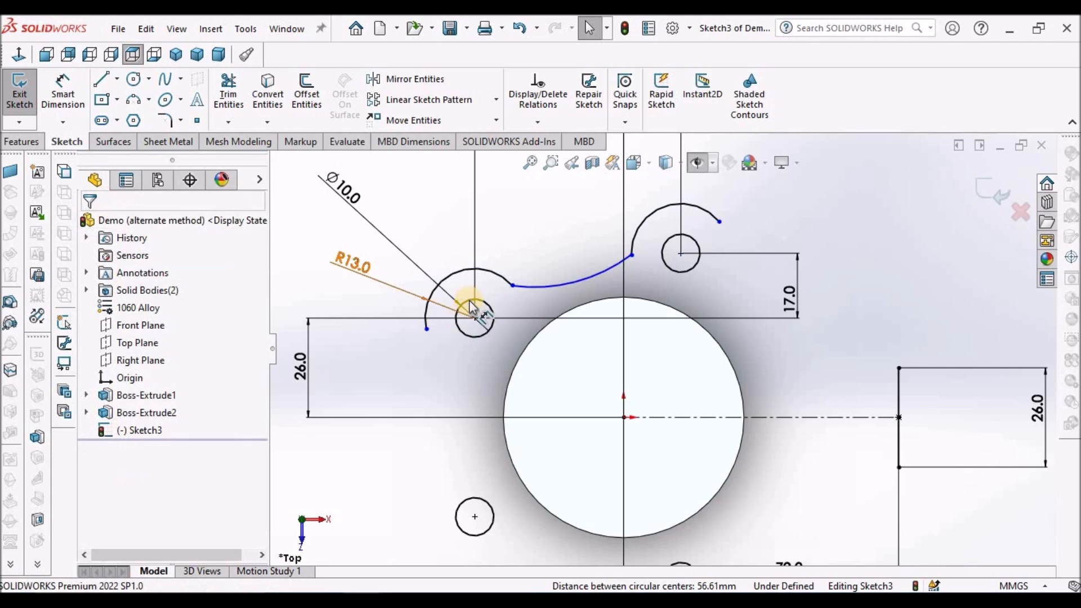
Make the connecting arc tangent to both concentric arcs at its two endpoints.
{"action": "left_click", "coordinate": [512, 284]}
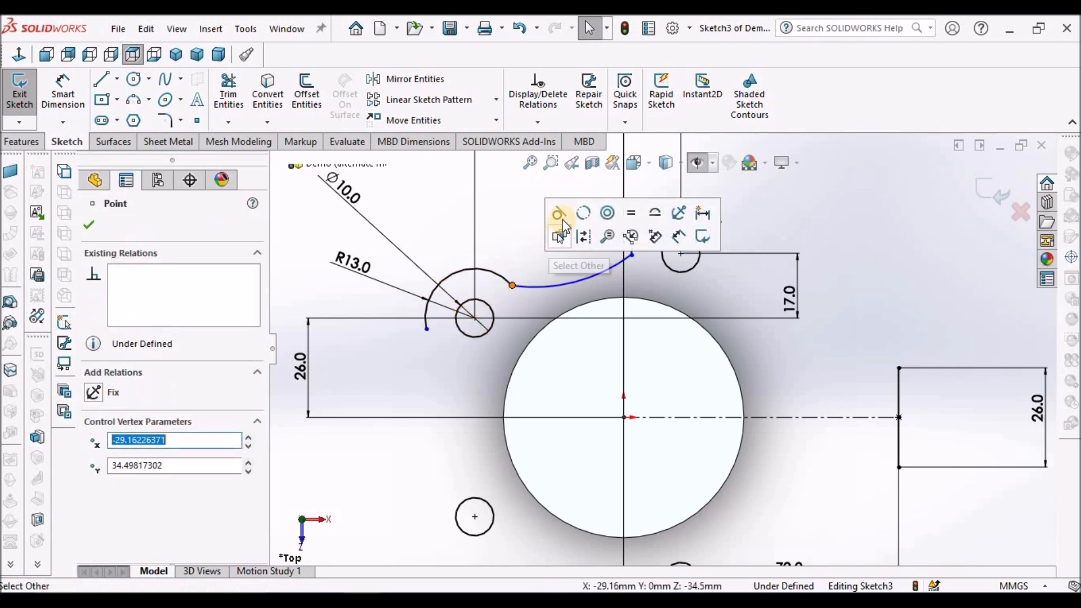
{"action": "left_click", "coordinate": [558, 214]}
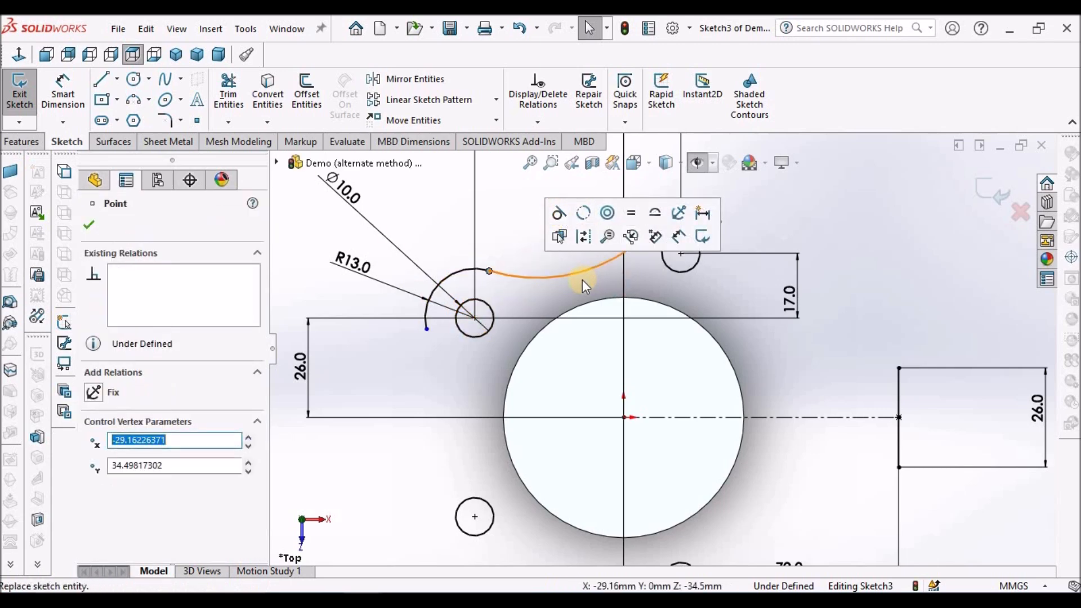
{"action": "left_click", "coordinate": [633, 248]}
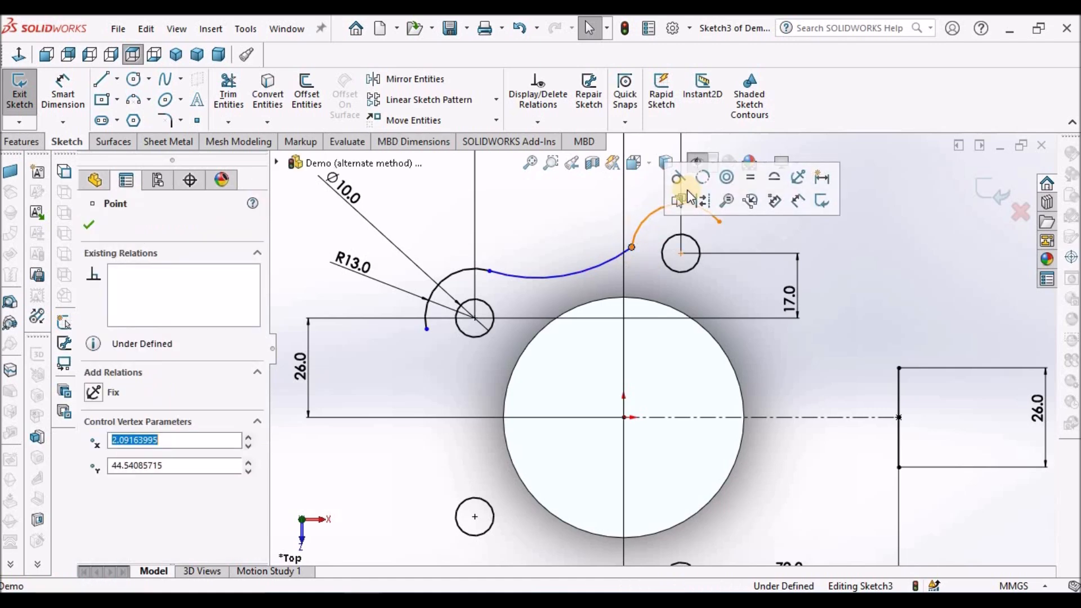
{"action": "left_click", "coordinate": [565, 225]}
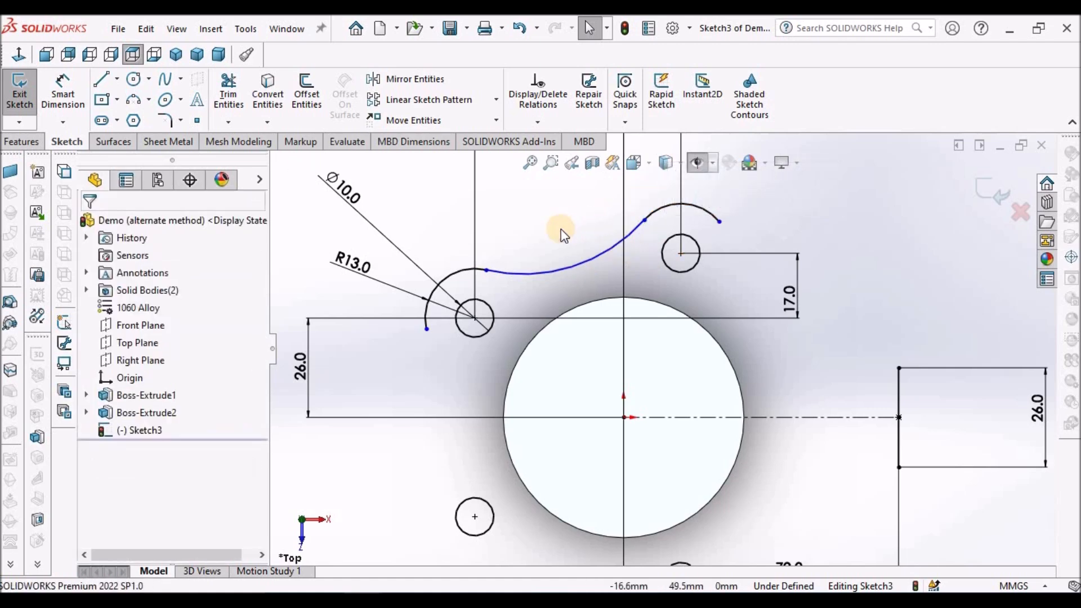
Sketch a three-point arc from the free end of the highest arc to the 26 mm line's upper endpoint, and move the 17 mm dimension clear.
{"action": "key", "text": "f"}
{"action": "scroll", "coordinate": [814, 278], "scroll_direction": "down", "scroll_amount": 1}
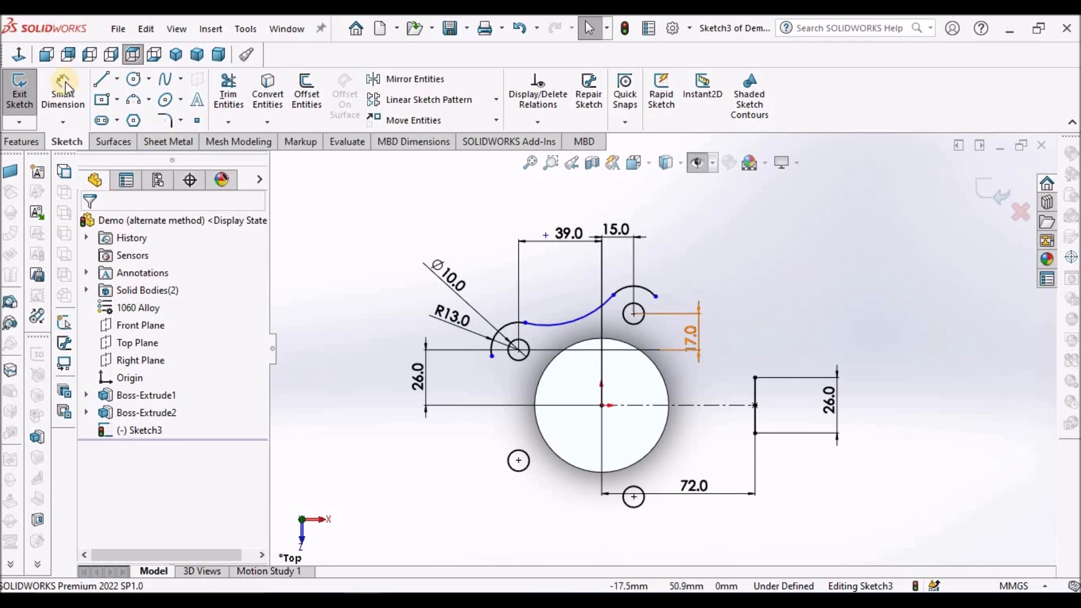
{"action": "left_click", "coordinate": [131, 101]}
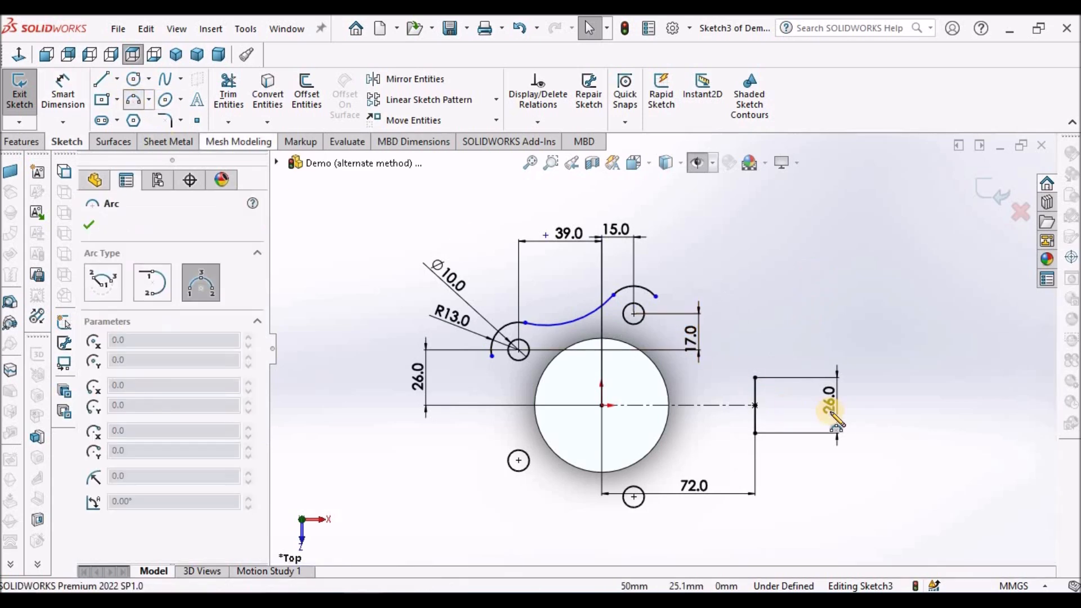
{"action": "scroll", "coordinate": [562, 239], "scroll_direction": "down", "scroll_amount": 2}
{"action": "left_click", "coordinate": [553, 236]}
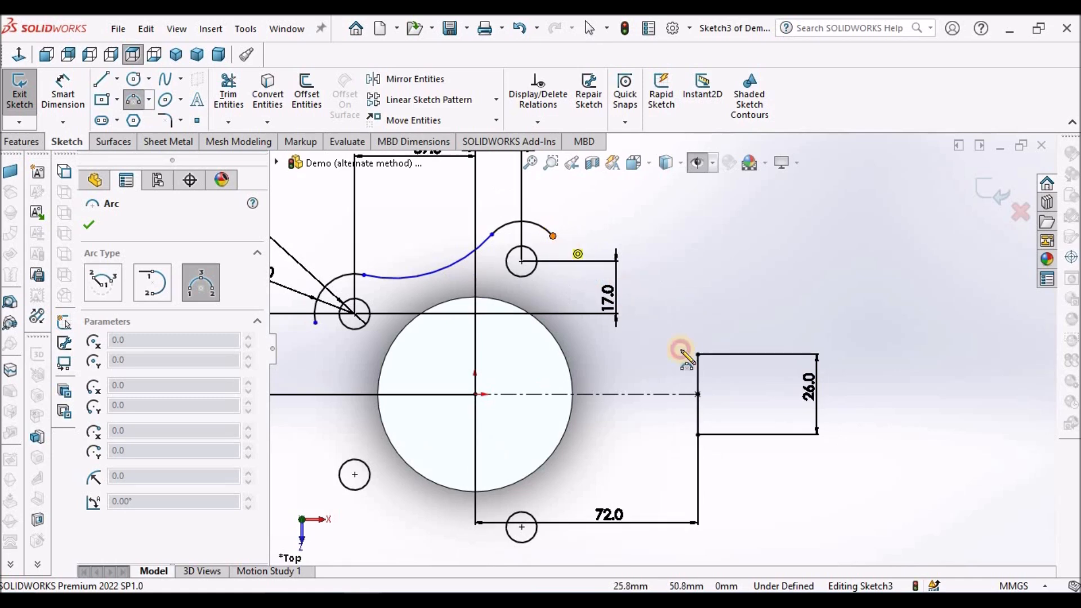
{"action": "left_click", "coordinate": [698, 354]}
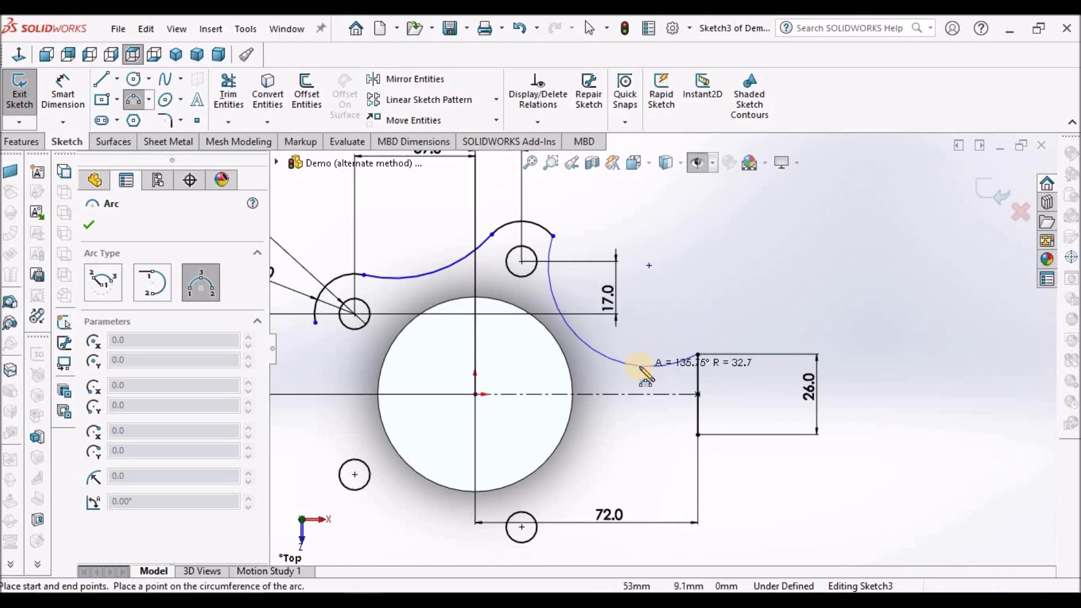
{"action": "left_click", "coordinate": [653, 356]}
{"action": "key", "text": "Escape"}
{"action": "left_click_drag", "start_coordinate": [614, 298], "coordinate": [825, 290]}
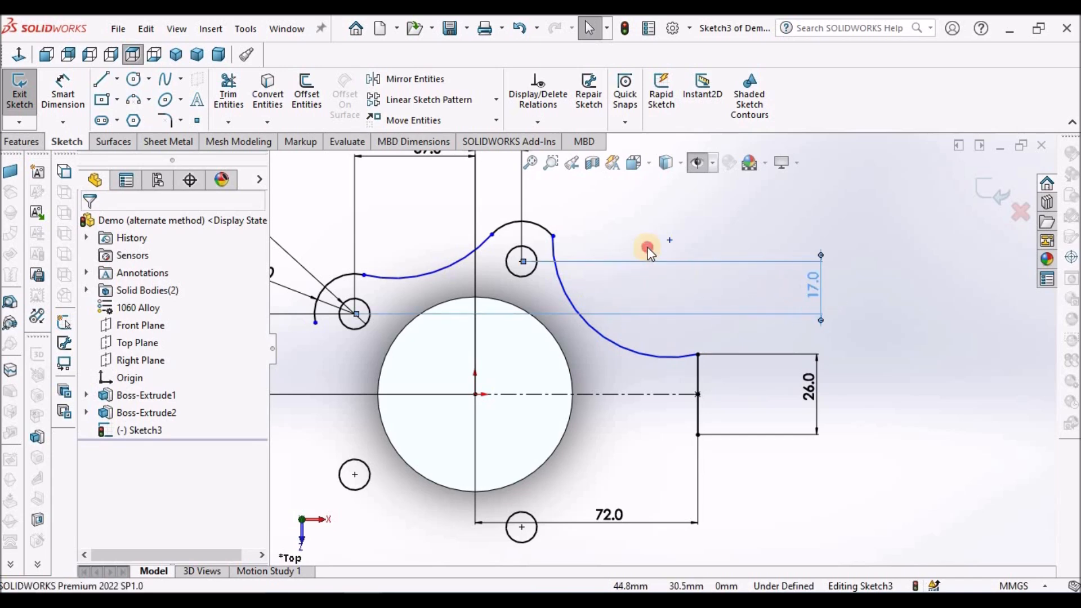
Make the new arc tangent to the arc over the highest small circle at their shared endpoint.
{"action": "left_click", "coordinate": [554, 237]}
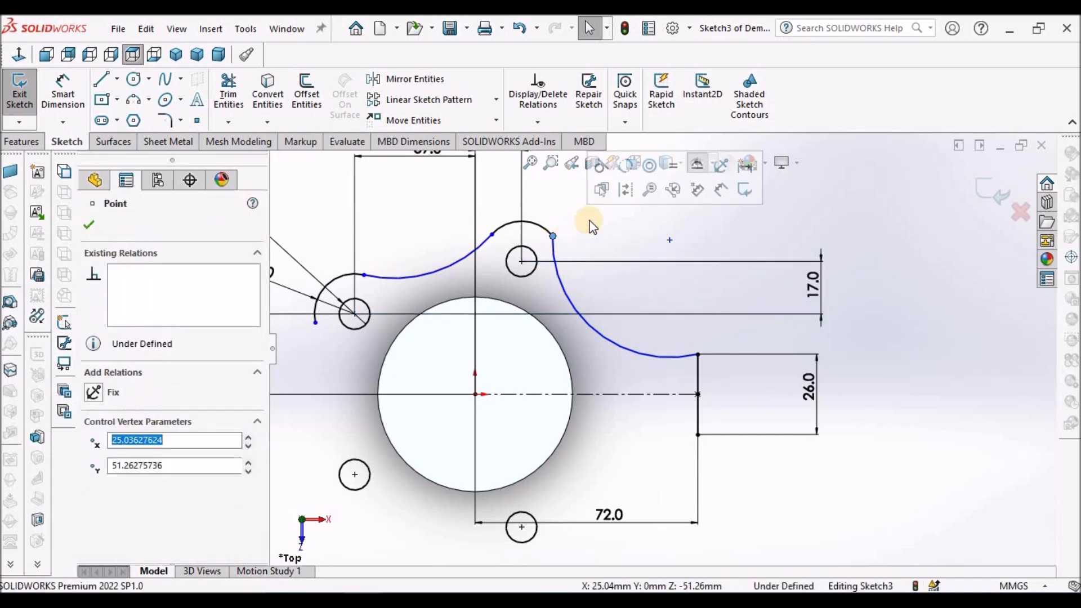
{"action": "left_click", "coordinate": [596, 173]}
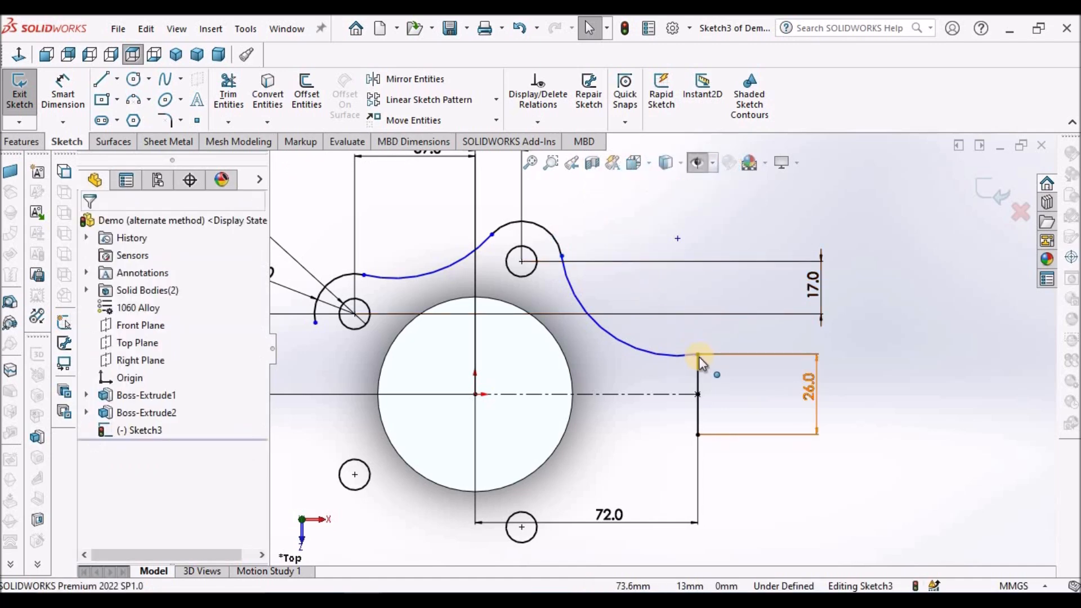
{"action": "scroll", "coordinate": [698, 353], "scroll_direction": "up", "scroll_amount": 1}
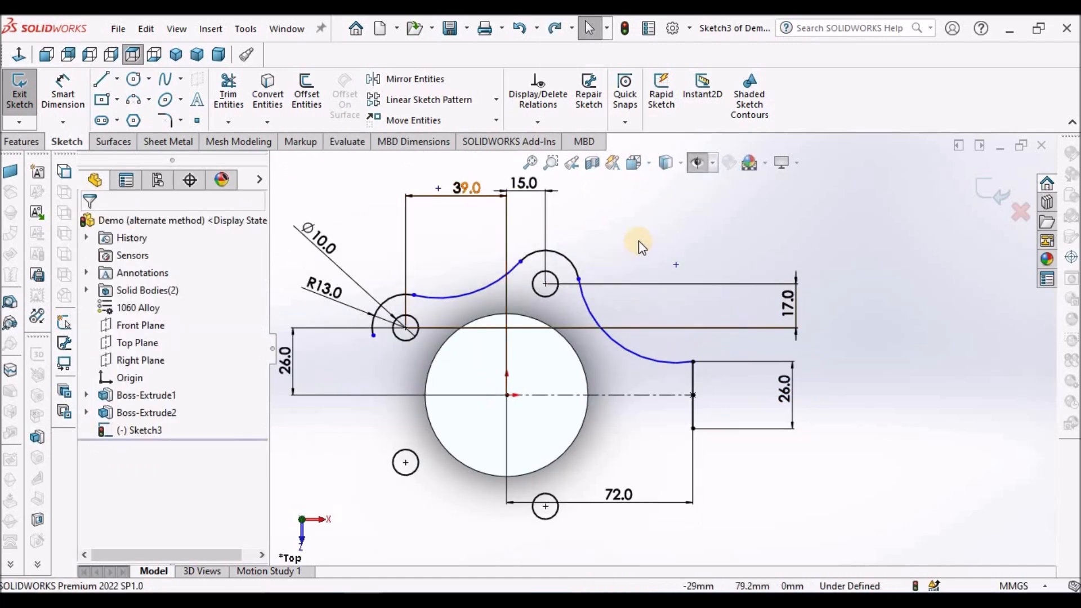
Dimension the radius of the arc connecting the two 13 mm arcs and set it to 72 mm.
{"action": "left_click", "coordinate": [62, 89]}
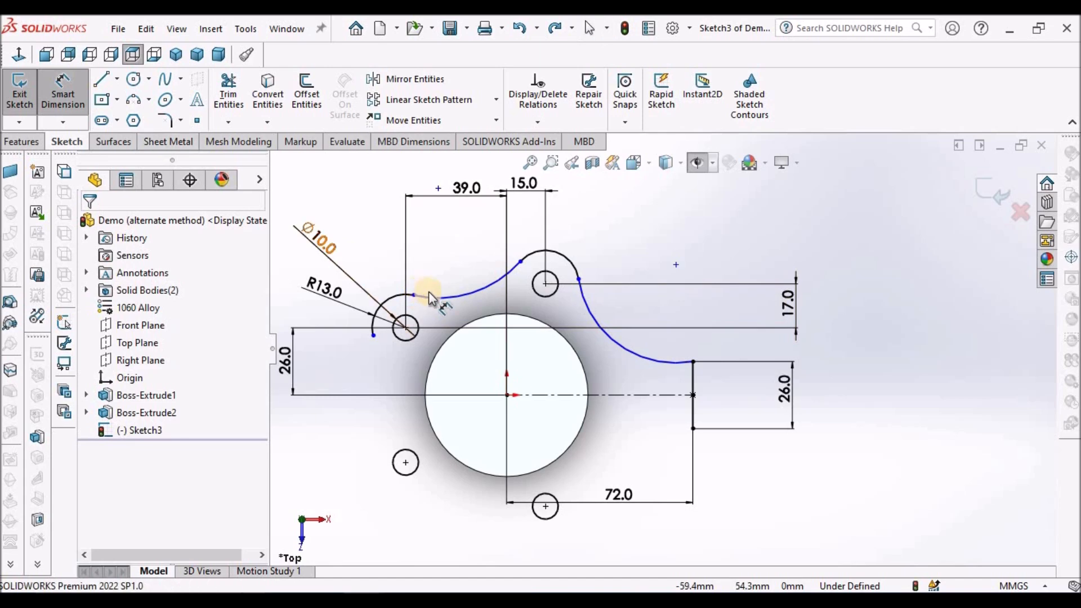
{"action": "left_click", "coordinate": [463, 297]}
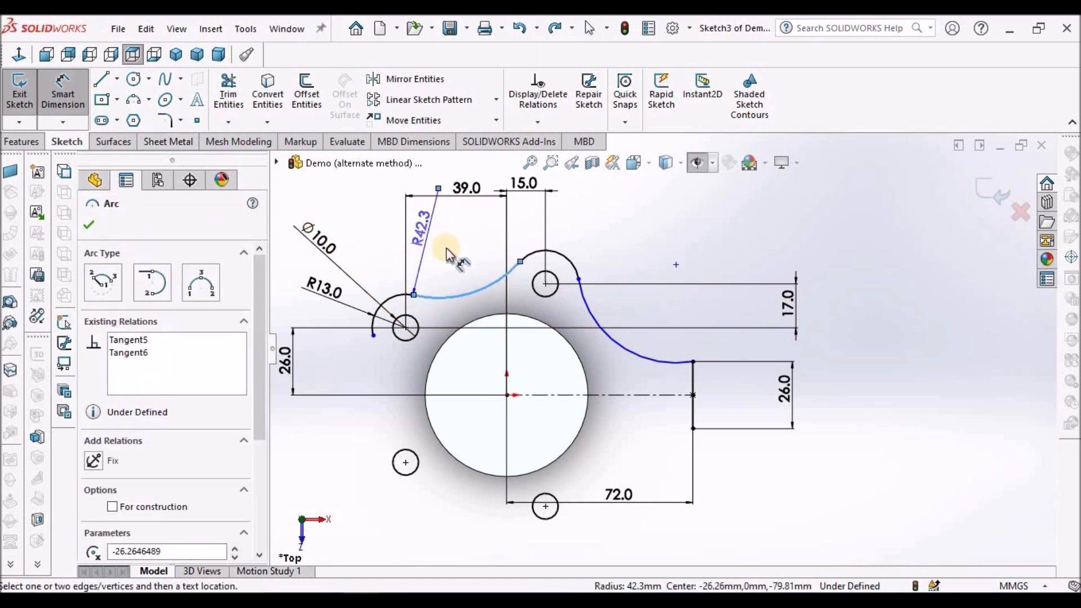
{"action": "left_click", "coordinate": [449, 251]}
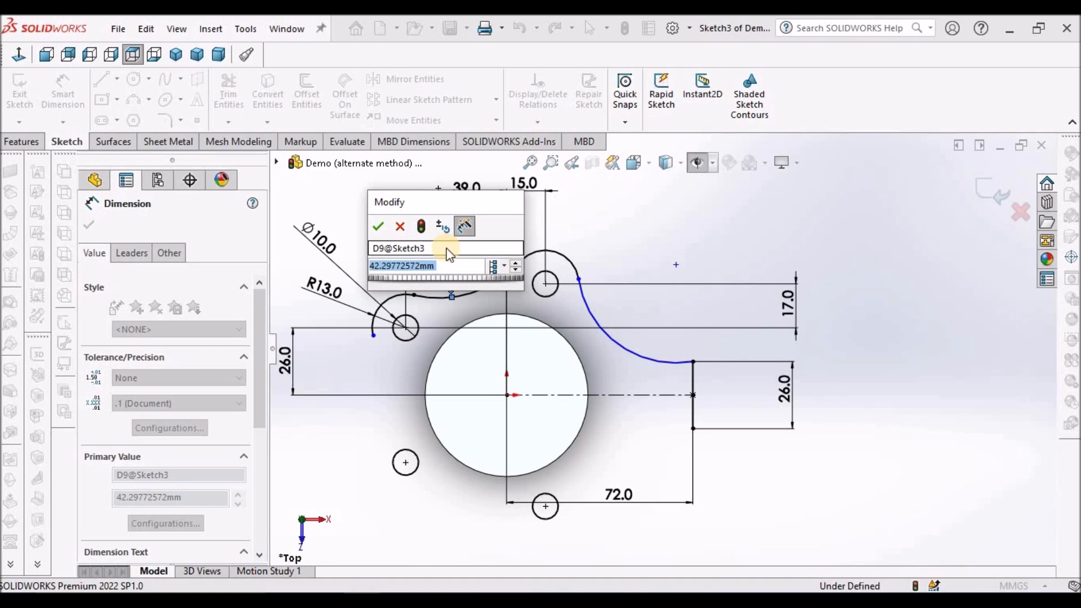
{"action": "type", "text": "72"}
{"action": "key", "text": "Return"}
{"action": "left_click", "coordinate": [664, 230]}
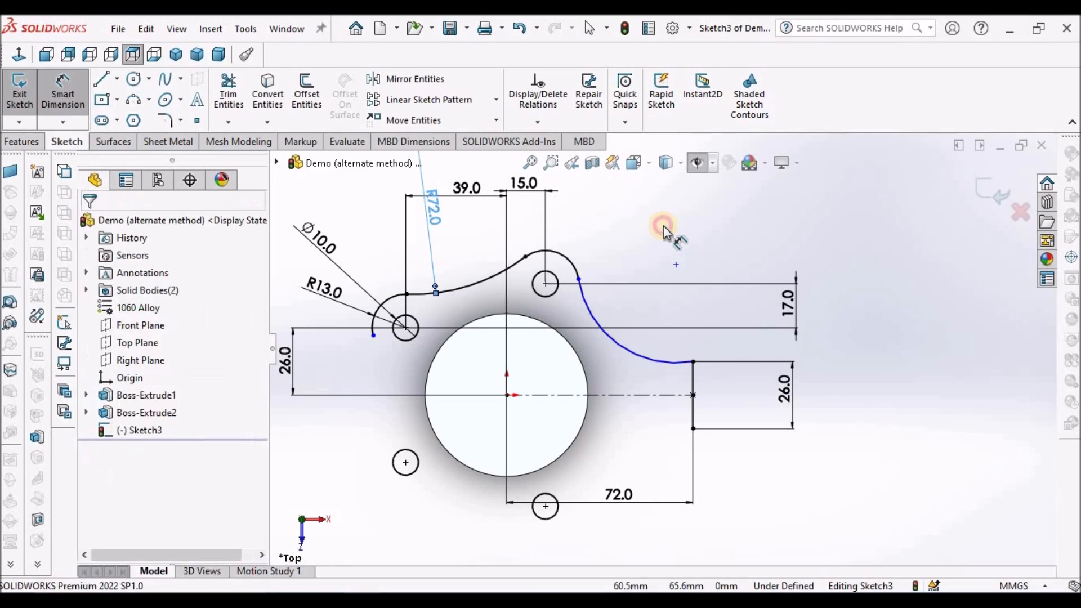
{"action": "key", "text": "Escape"}
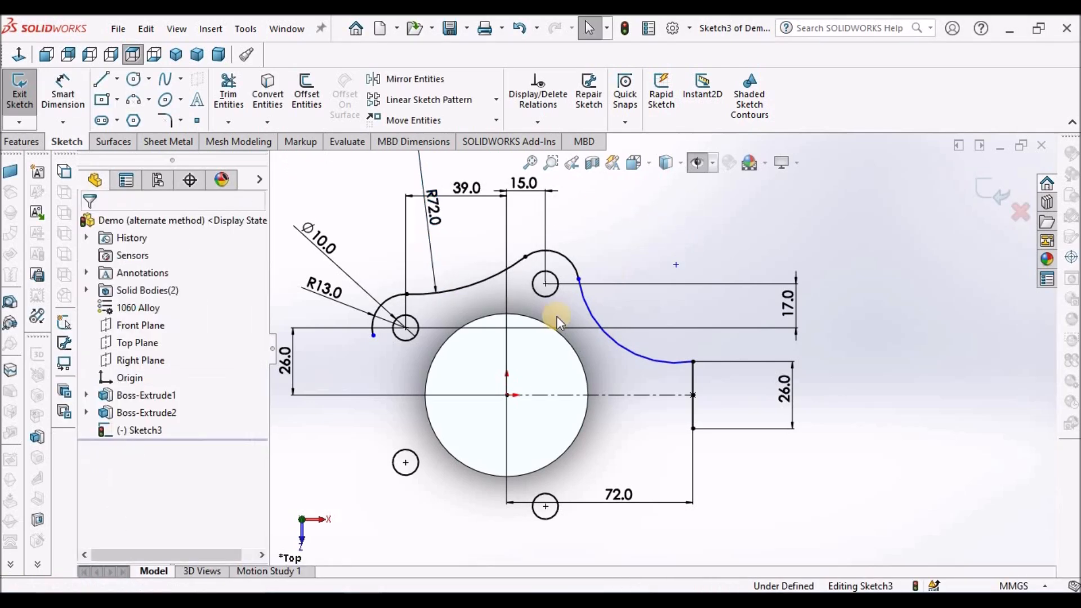
Make the arc running to the 26 mm vertical line equal in radius to the 72 mm connecting arc.
{"action": "left_click", "coordinate": [617, 341]}
{"action": "left_click", "coordinate": [475, 283], "text": "ctrl"}
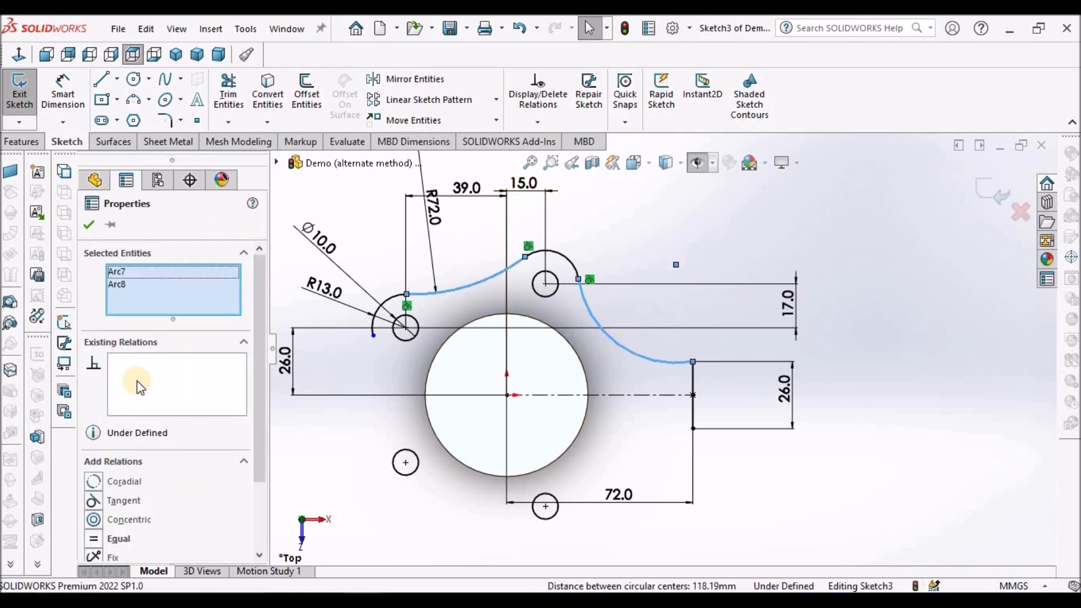
{"action": "left_click", "coordinate": [92, 542]}
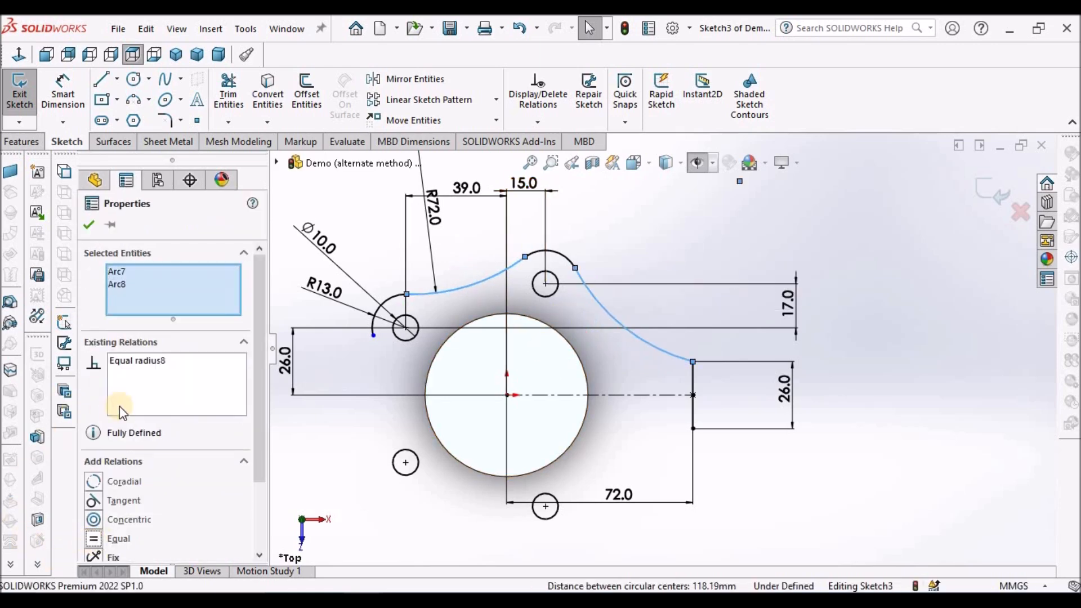
{"action": "left_click", "coordinate": [804, 251]}
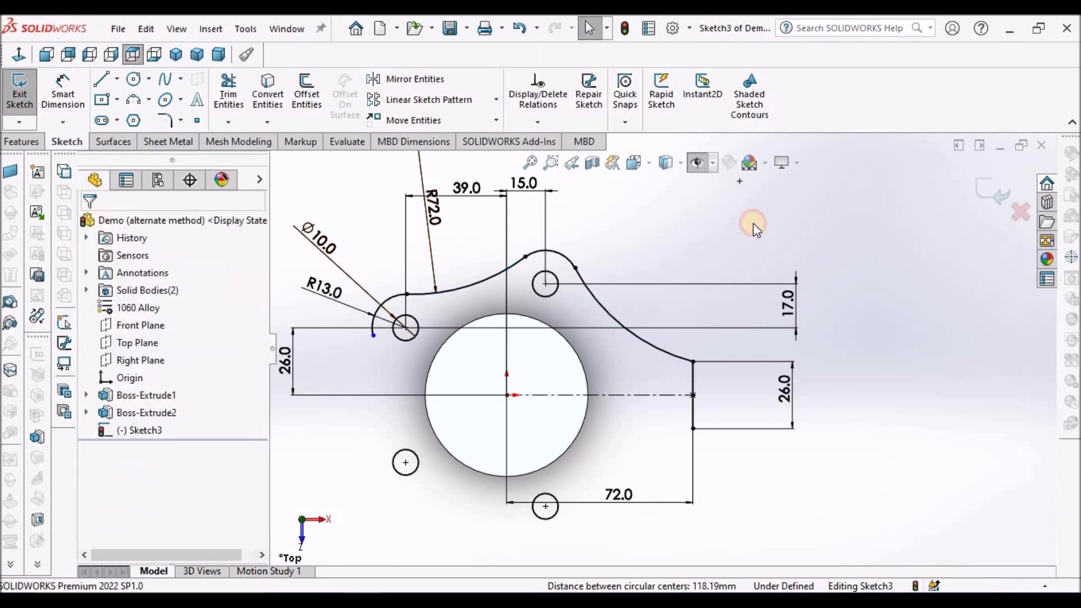
Mirror the four connected outline arcs above the large circle, with Copy enabled, about the horizontal centerline.
{"action": "scroll", "coordinate": [718, 373], "scroll_direction": "up", "scroll_amount": 6}
{"action": "scroll", "coordinate": [583, 347], "scroll_direction": "down", "scroll_amount": 4}
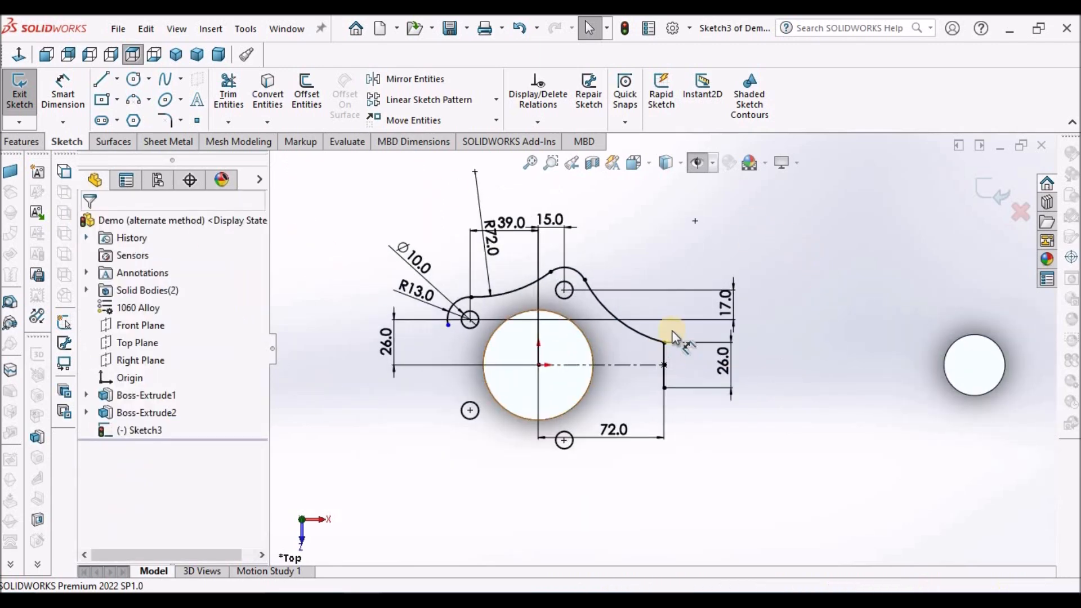
{"action": "left_click", "coordinate": [419, 78]}
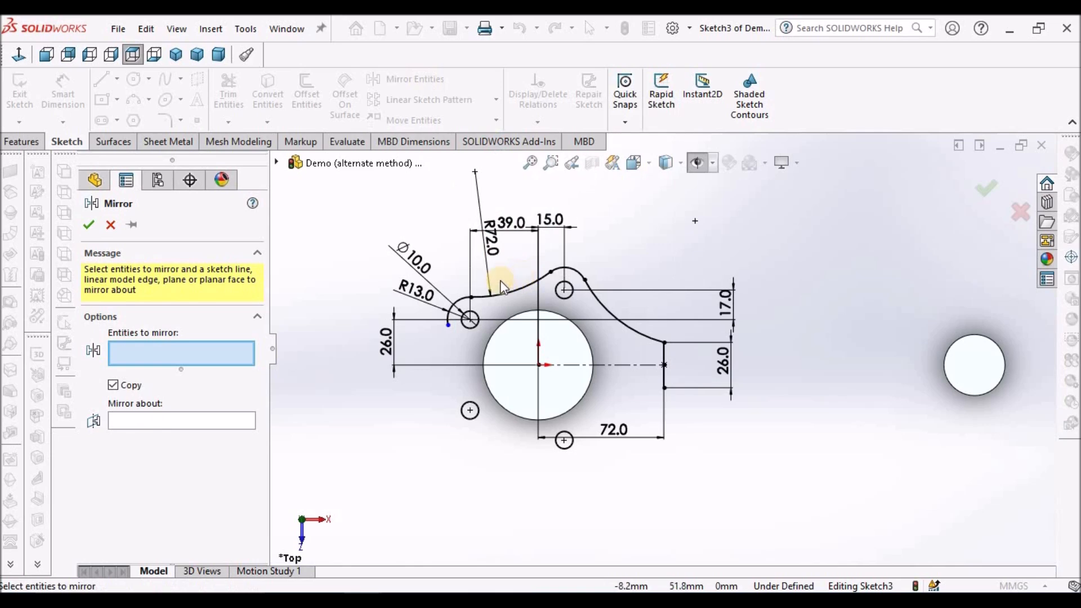
{"action": "left_click", "coordinate": [464, 305]}
{"action": "left_click", "coordinate": [503, 293]}
{"action": "left_click", "coordinate": [584, 277]}
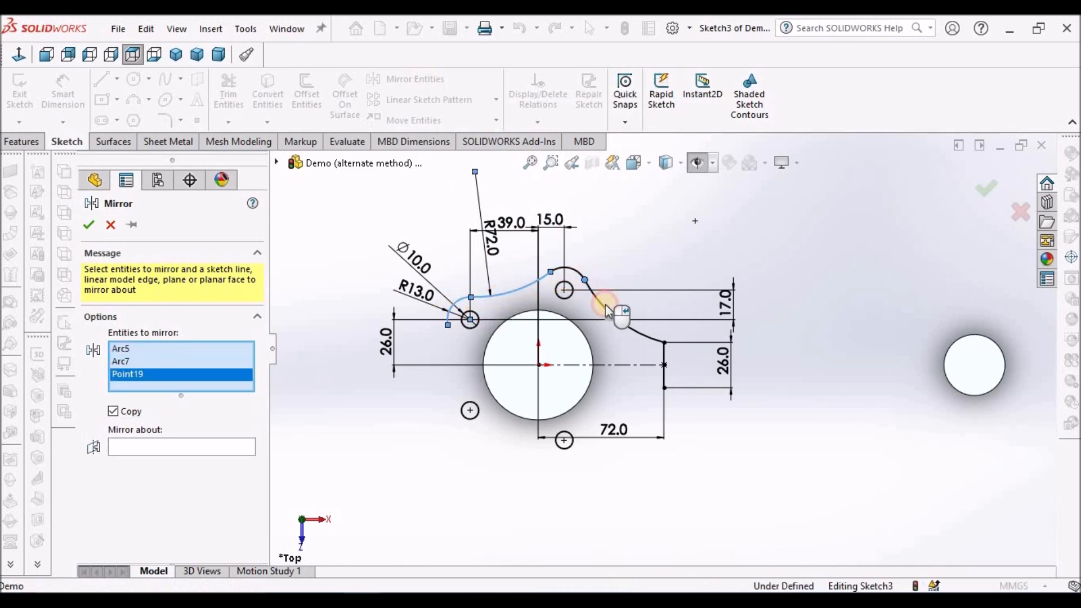
{"action": "left_click", "coordinate": [606, 316]}
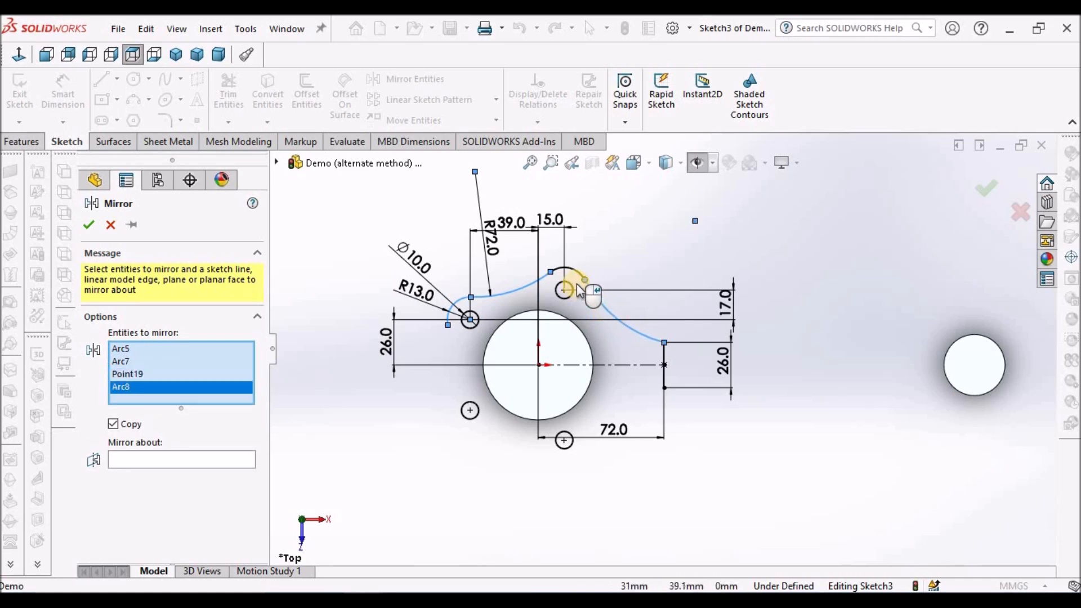
{"action": "left_click", "coordinate": [578, 271]}
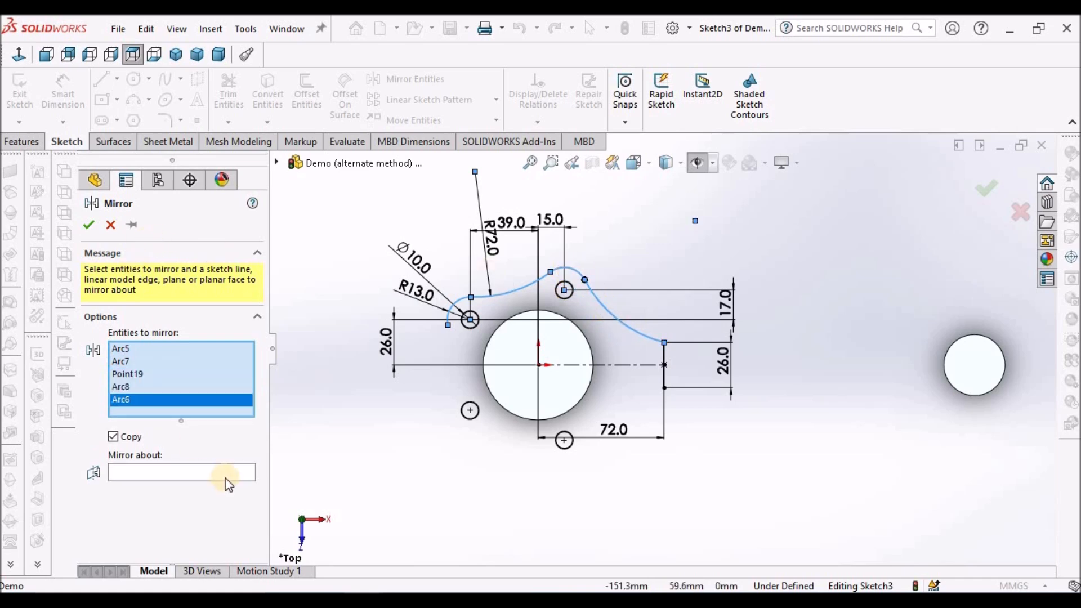
{"action": "left_click", "coordinate": [624, 365]}
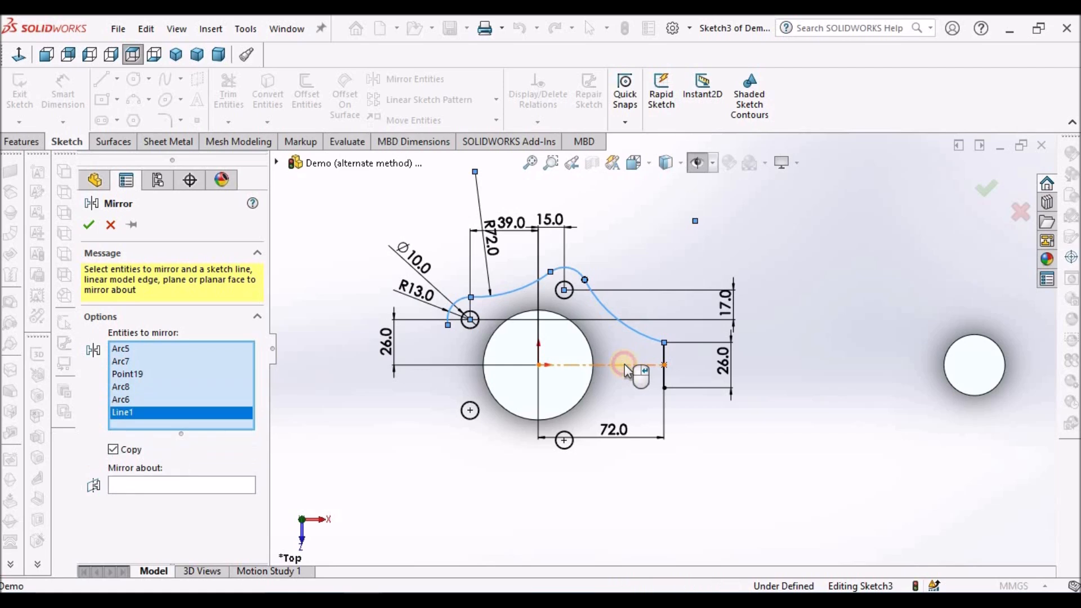
{"action": "right_click", "coordinate": [144, 414]}
{"action": "left_click", "coordinate": [173, 440]}
{"action": "left_click", "coordinate": [160, 476]}
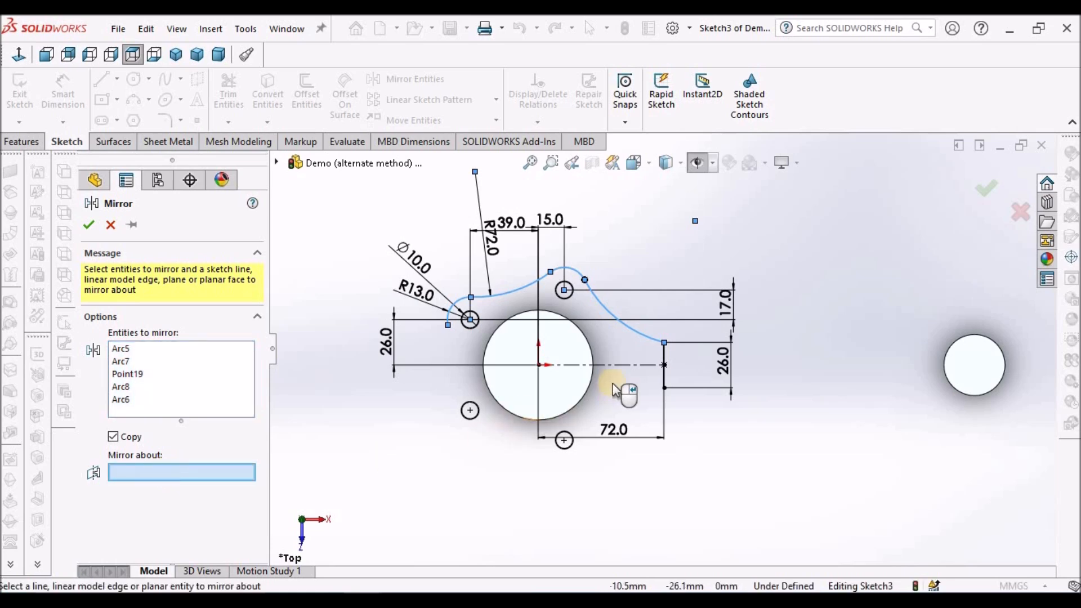
{"action": "left_click", "coordinate": [618, 369]}
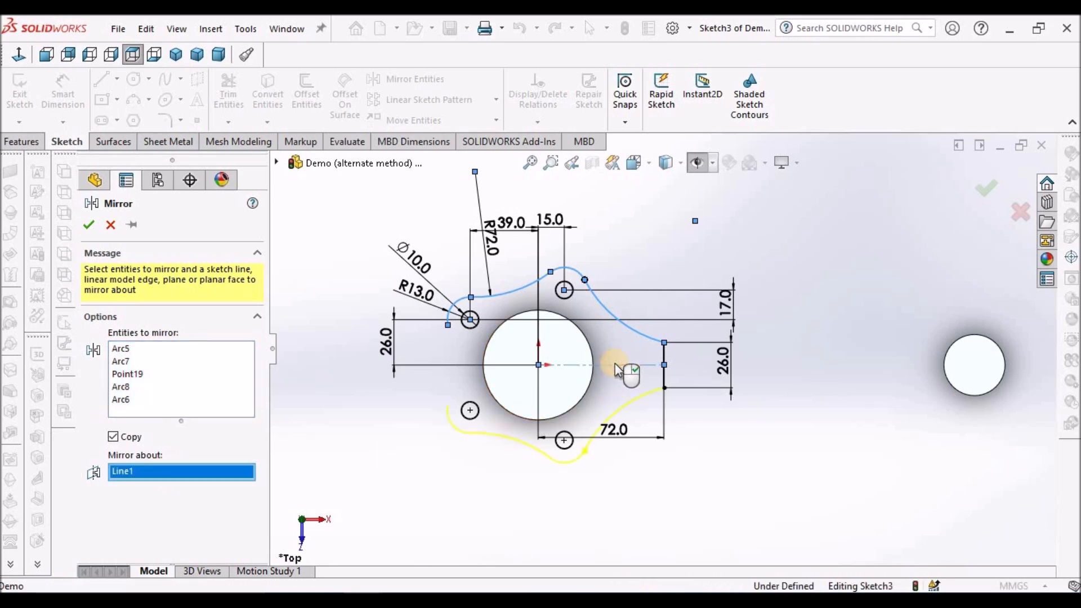
{"action": "left_click", "coordinate": [89, 225]}
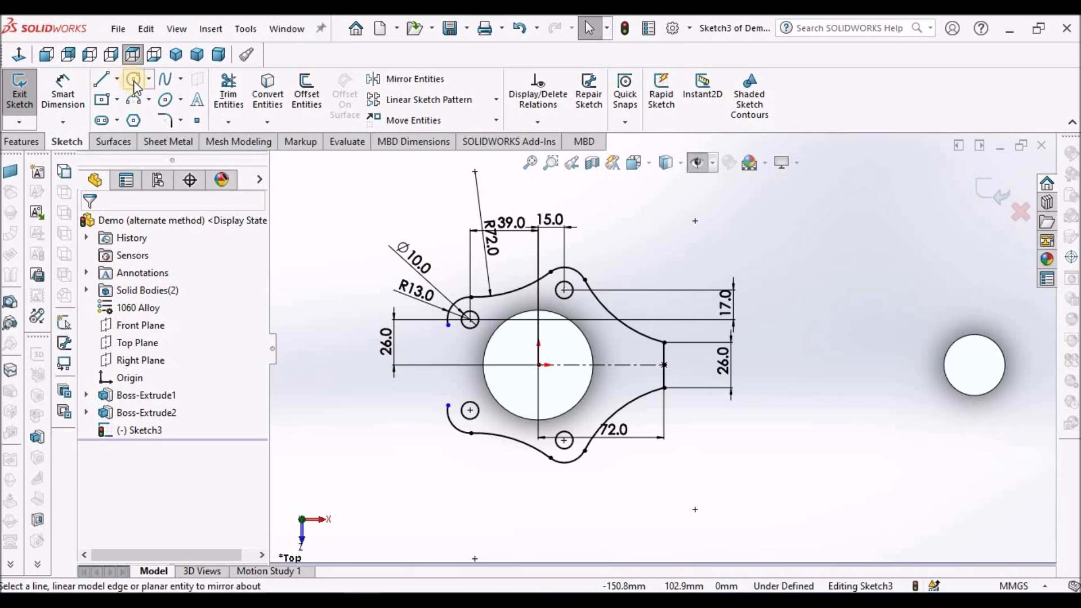
Sketch a three-point arc bulging toward the large circle between the two free ends of the 13 mm end arcs.
{"action": "left_click", "coordinate": [133, 101]}
{"action": "scroll", "coordinate": [454, 362], "scroll_direction": "down", "scroll_amount": 5}
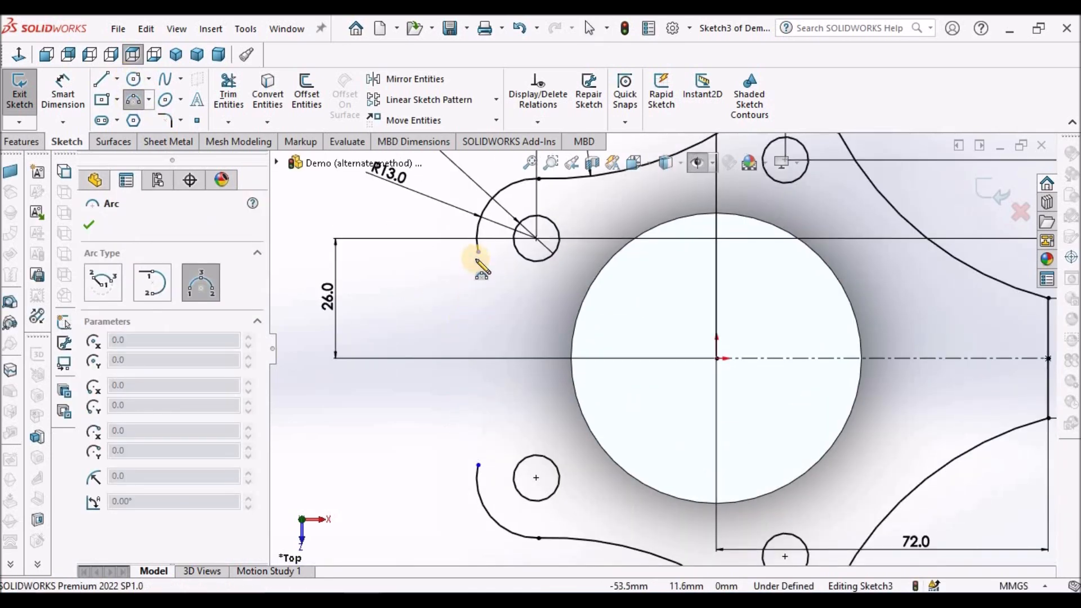
{"action": "left_click", "coordinate": [478, 251]}
{"action": "left_click", "coordinate": [478, 465]}
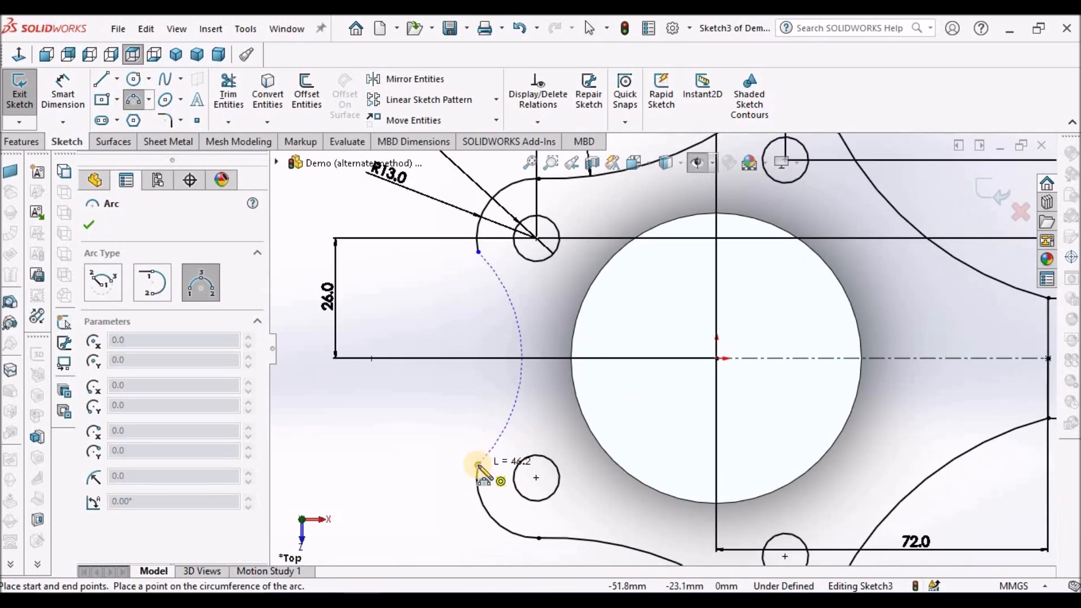
{"action": "left_click", "coordinate": [503, 420]}
{"action": "key", "text": "Escape"}
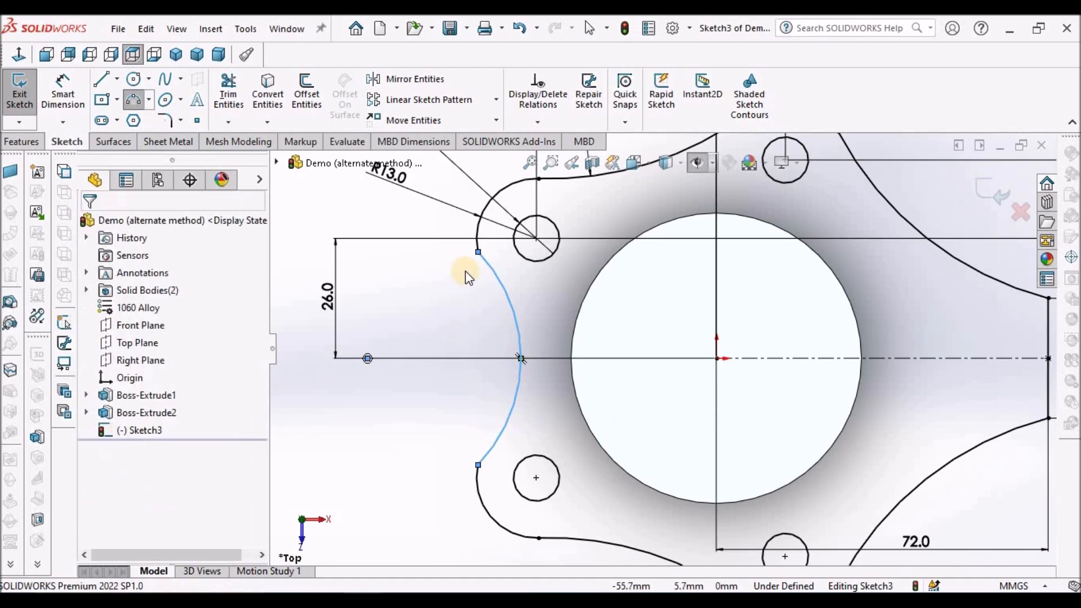
Make the new closing arc tangent to the adjoining 13 mm arcs at its shared endpoints.
{"action": "left_click", "coordinate": [478, 252]}
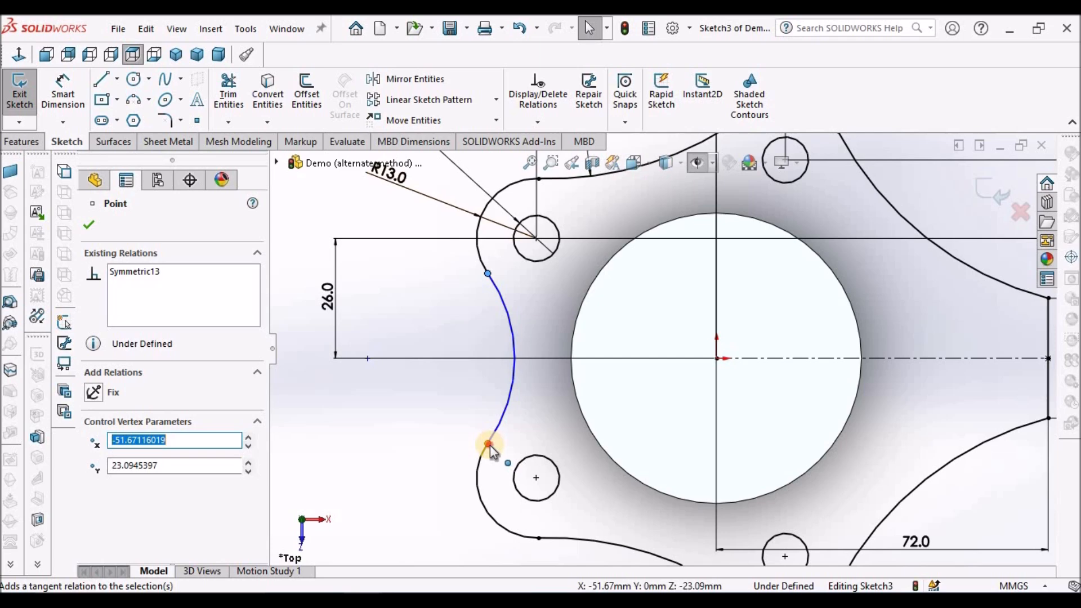
{"action": "left_click", "coordinate": [488, 445]}
{"action": "left_click", "coordinate": [400, 403]}
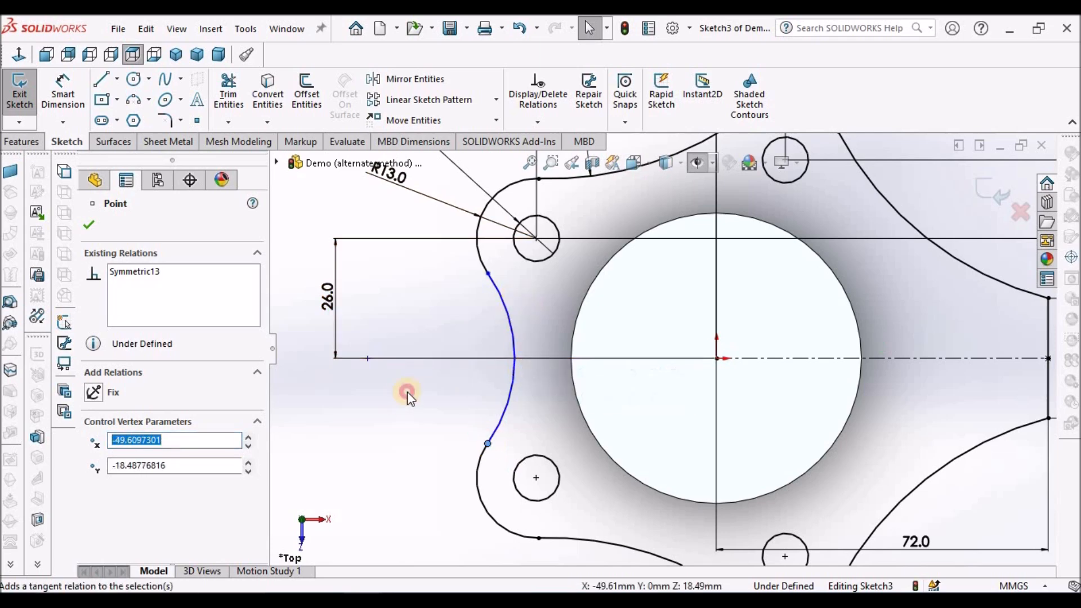
Make the closing arc equal in radius to the 72 mm connecting arc.
{"action": "key", "text": "f"}
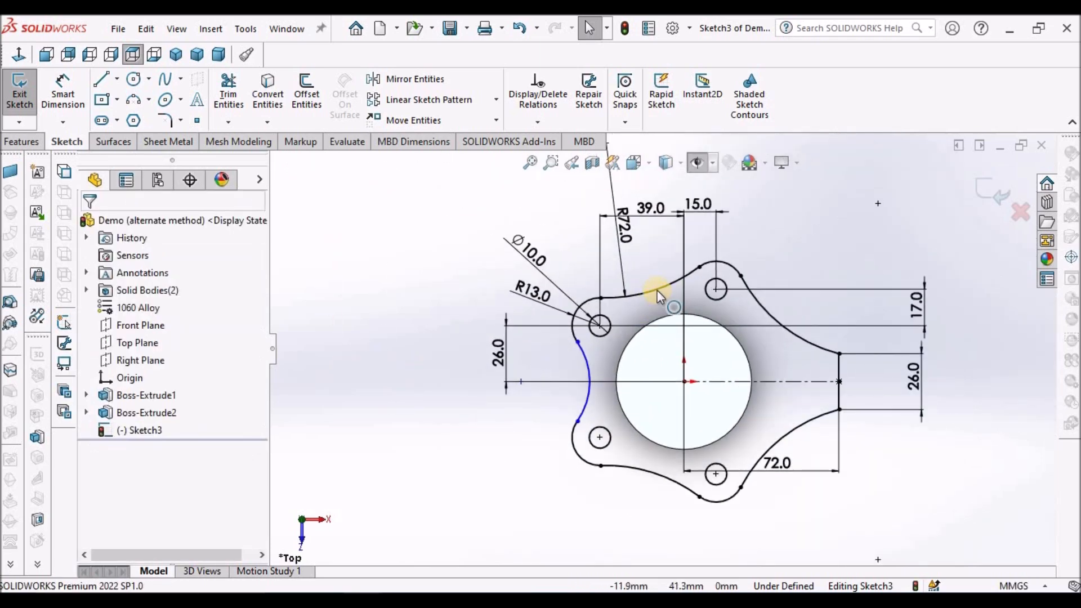
{"action": "left_click", "coordinate": [647, 288]}
{"action": "left_click", "coordinate": [589, 364], "text": "ctrl"}
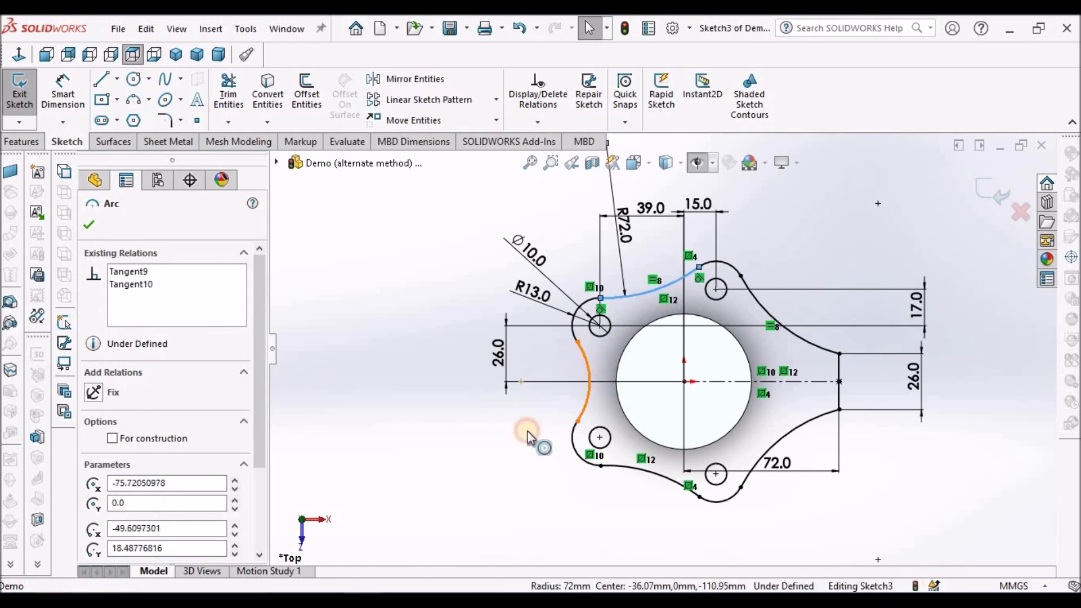
{"action": "left_click", "coordinate": [93, 540]}
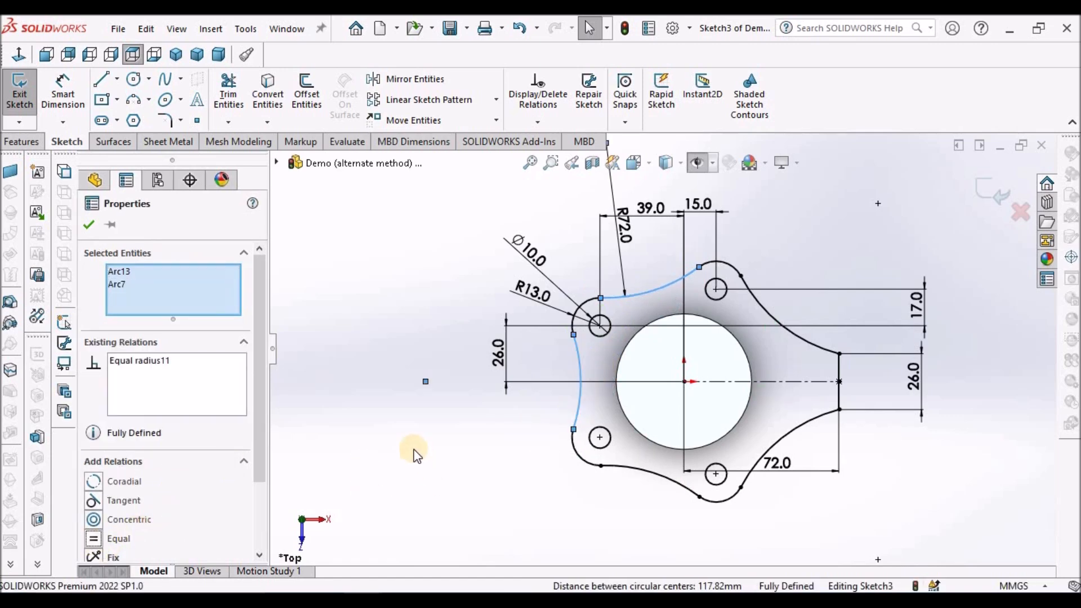
{"action": "left_click", "coordinate": [415, 454]}
Convert the four 10 mm circles inside the outline to construction geometry.
{"action": "key", "text": "z"}
{"action": "scroll", "coordinate": [914, 425], "scroll_direction": "down", "scroll_amount": 2}
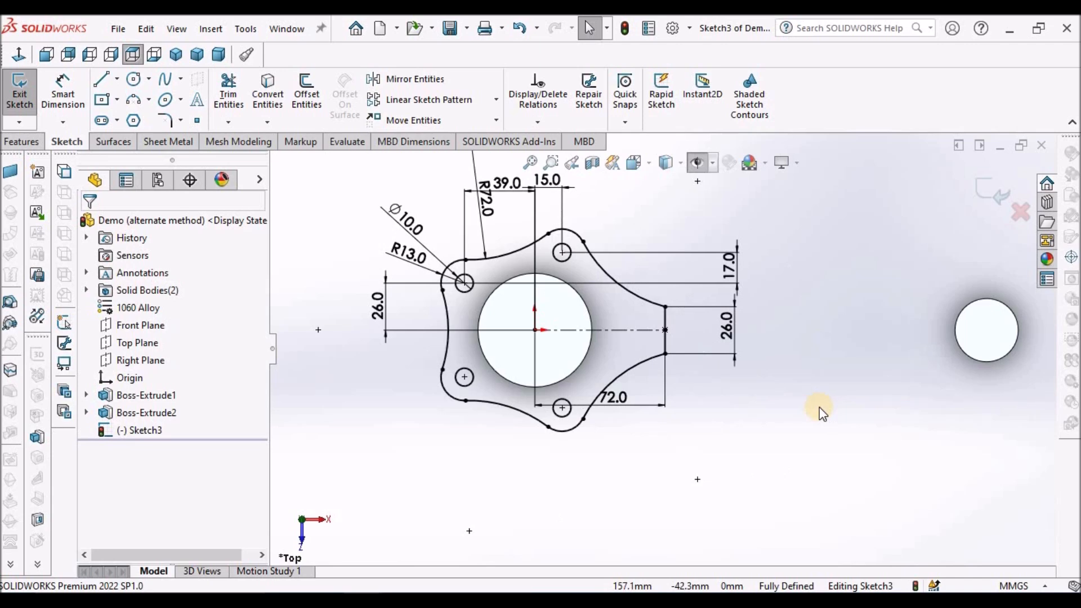
{"action": "left_click", "coordinate": [471, 381]}
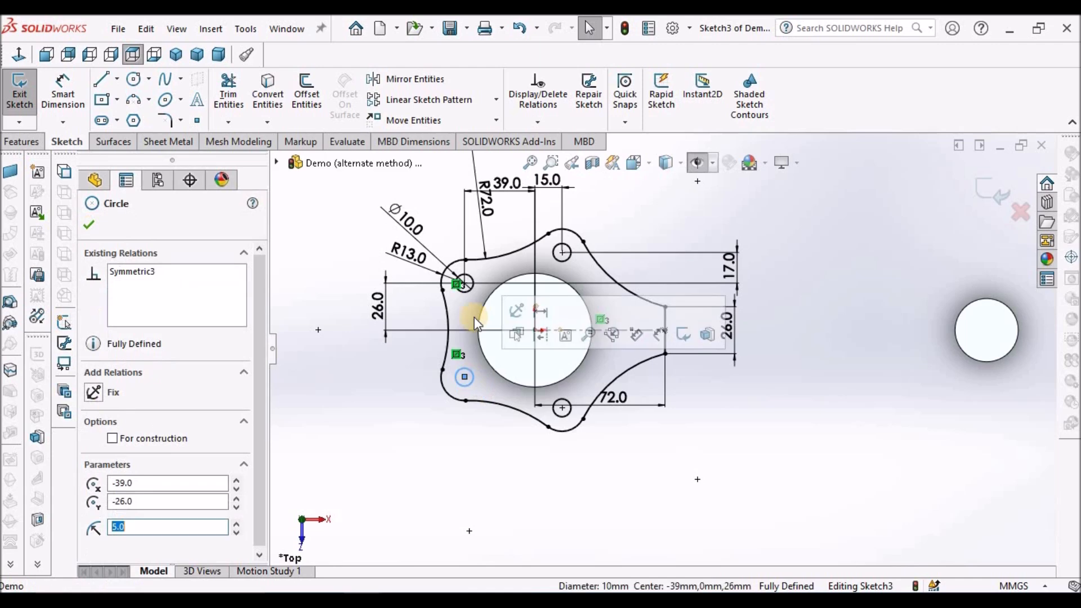
{"action": "left_click", "coordinate": [470, 286], "text": "ctrl"}
{"action": "left_click", "coordinate": [561, 252], "text": "ctrl"}
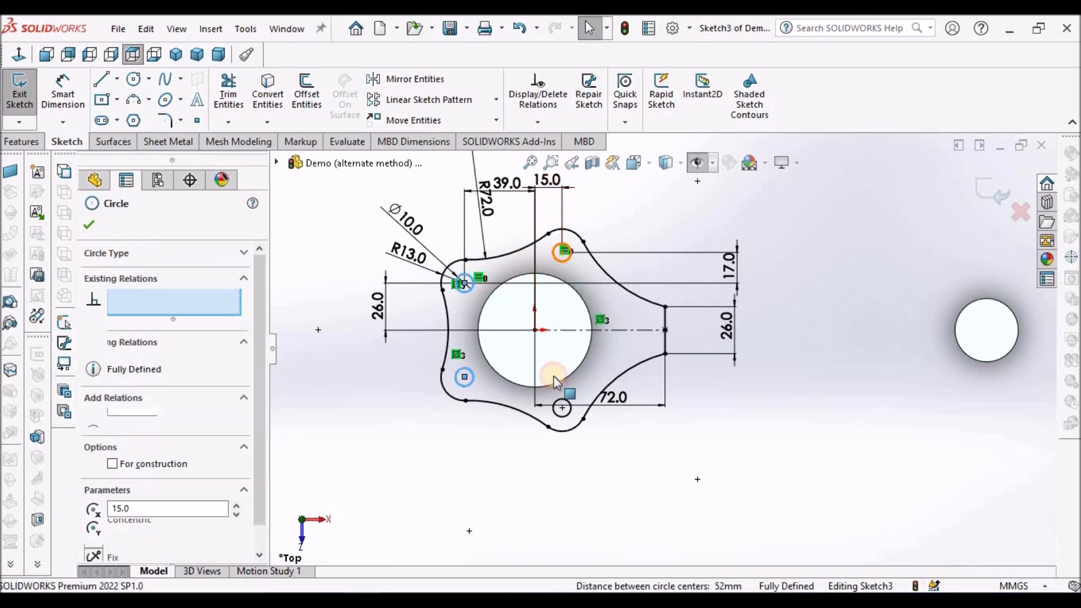
{"action": "left_click", "coordinate": [556, 405], "text": "ctrl"}
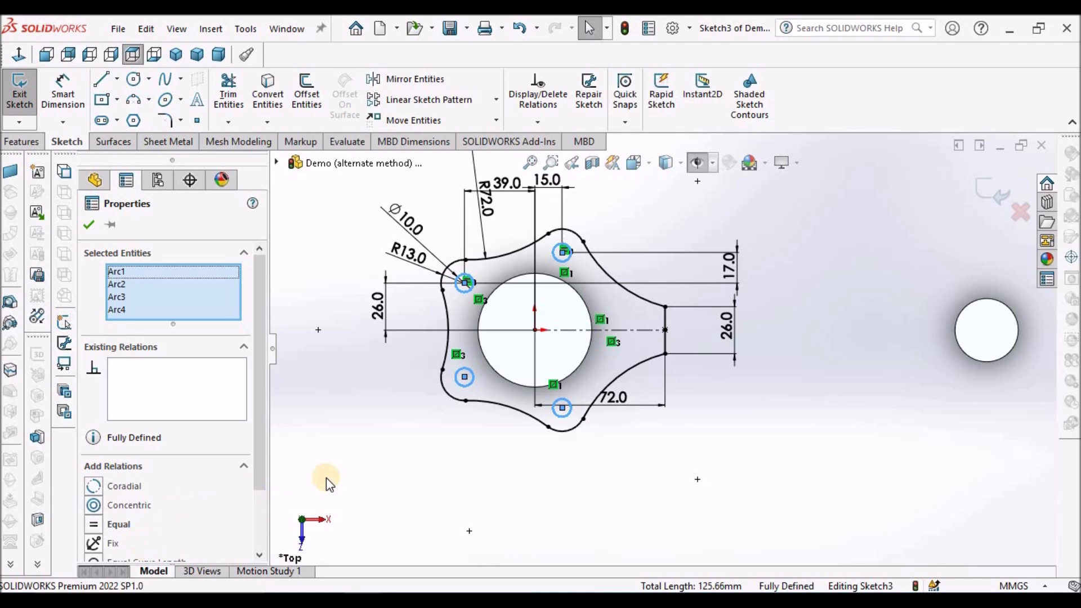
{"action": "scroll", "coordinate": [257, 519], "scroll_direction": "down", "scroll_amount": 3}
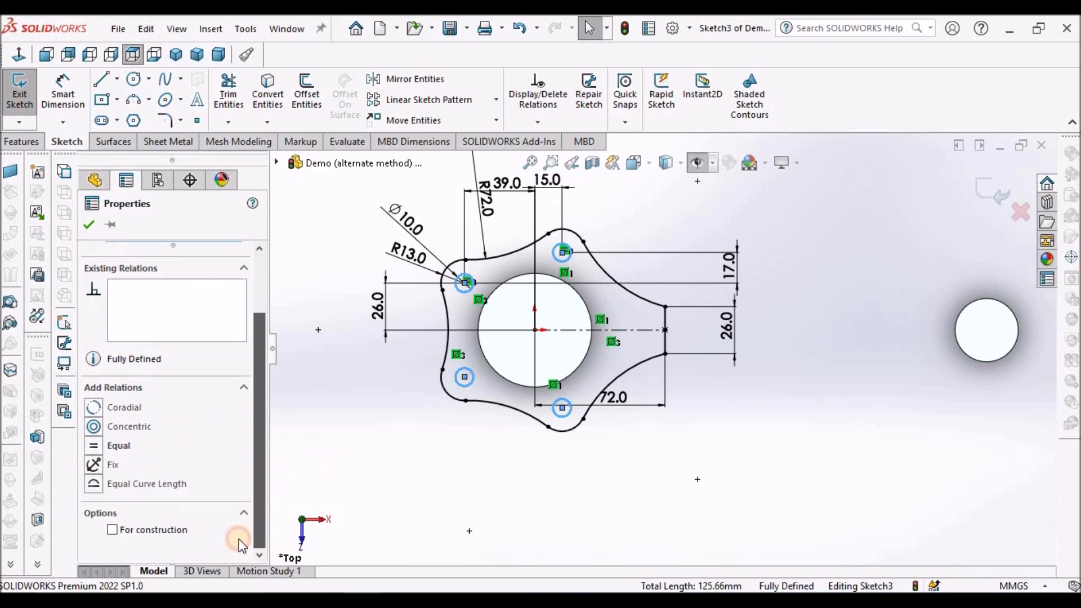
{"action": "left_click", "coordinate": [114, 529]}
{"action": "left_click", "coordinate": [88, 226]}
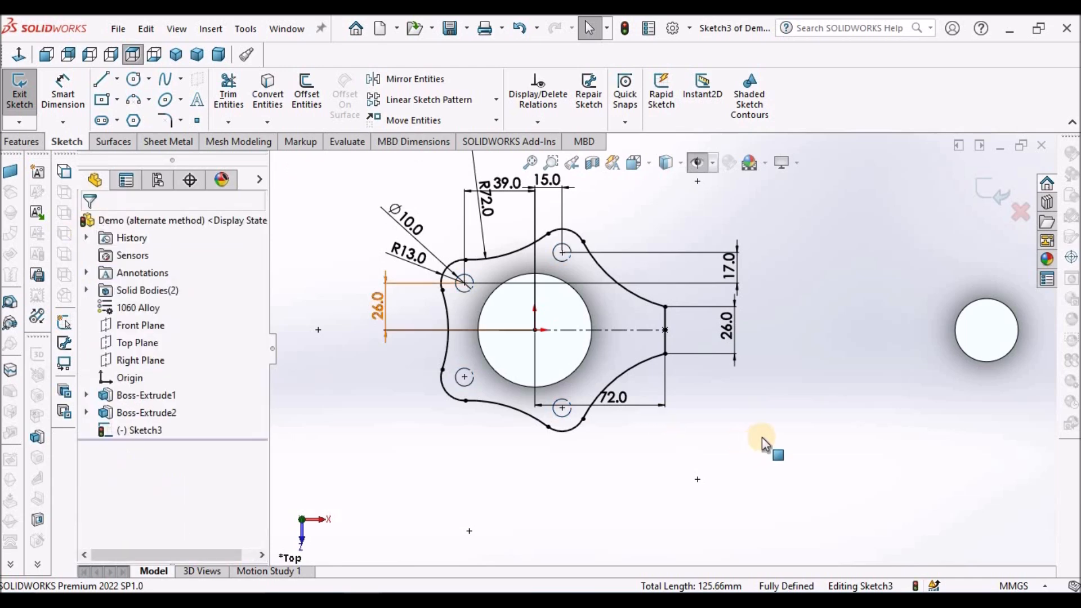
Extrude the large-end outline as a boss 42 mm with the Mid Plane end condition and Merge result enabled.
{"action": "left_click", "coordinate": [737, 416]}
{"action": "scroll", "coordinate": [731, 408], "scroll_direction": "up", "scroll_amount": 5}
{"action": "mouse_move", "coordinate": [711, 379]}
{"action": "middle_mouse_down"}
{"action": "mouse_move", "coordinate": [702, 239]}
{"action": "mouse_move", "coordinate": [680, 253]}
{"action": "mouse_move", "coordinate": [690, 276]}
{"action": "middle_mouse_up"}
{"action": "left_click", "coordinate": [23, 142]}
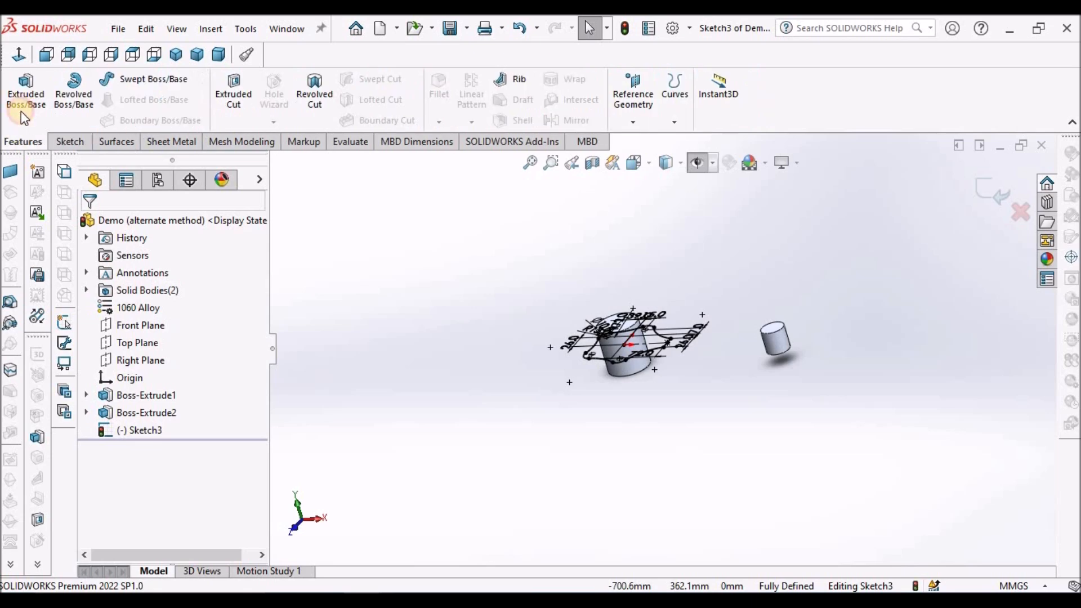
{"action": "left_click", "coordinate": [26, 93]}
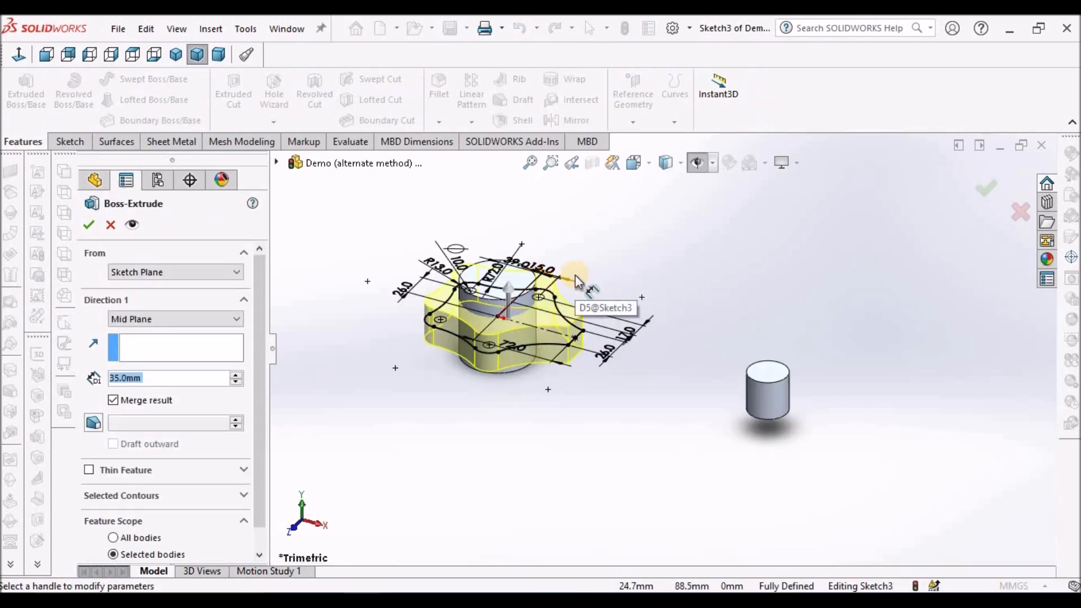
{"action": "type", "text": "42"}
{"action": "key", "text": "Return"}
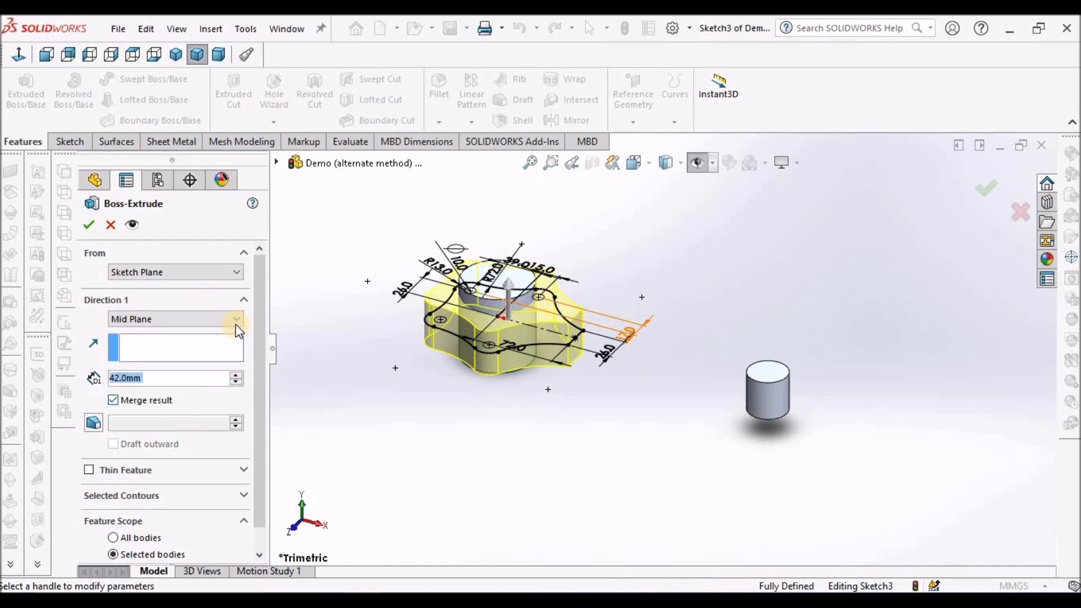
{"action": "scroll", "coordinate": [497, 306], "scroll_direction": "down", "scroll_amount": 1}
{"action": "scroll", "coordinate": [650, 349], "scroll_direction": "up", "scroll_amount": 3}
{"action": "middle_click_drag", "start_coordinate": [650, 348], "coordinate": [644, 237]}
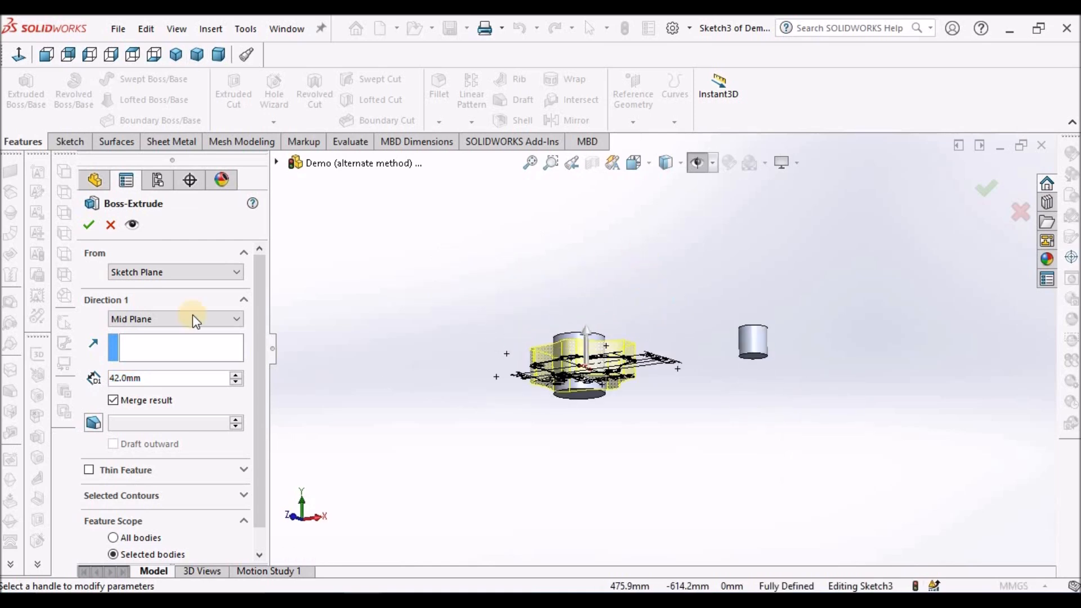
{"action": "left_click", "coordinate": [90, 227]}
{"action": "middle_click_drag", "start_coordinate": [473, 265], "coordinate": [485, 407]}
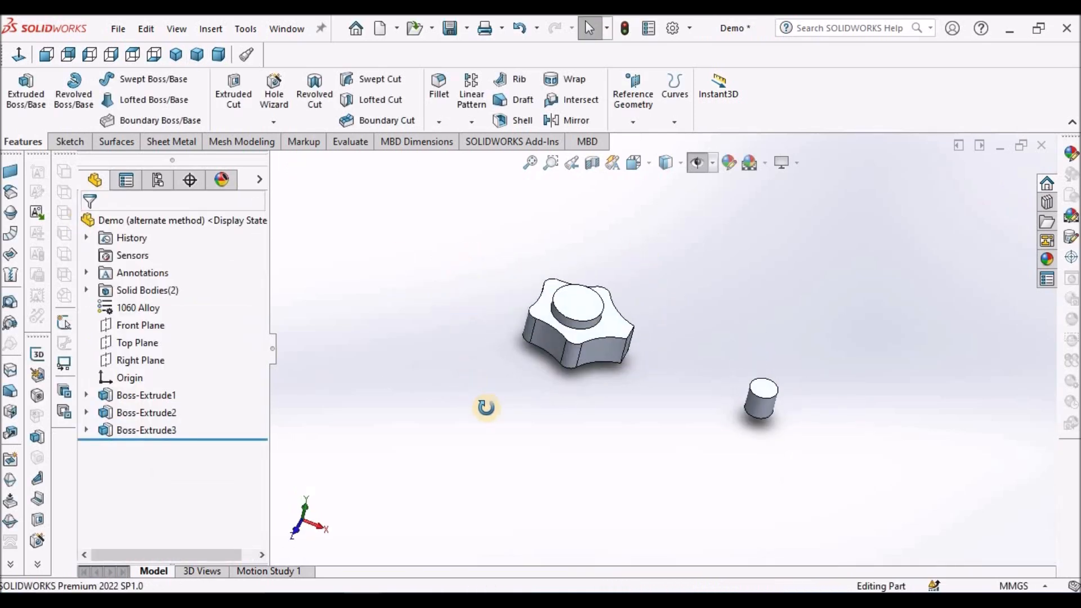
{"action": "scroll", "coordinate": [686, 281], "scroll_direction": "down", "scroll_amount": 3}
{"action": "scroll", "coordinate": [687, 309], "scroll_direction": "up", "scroll_amount": 1}
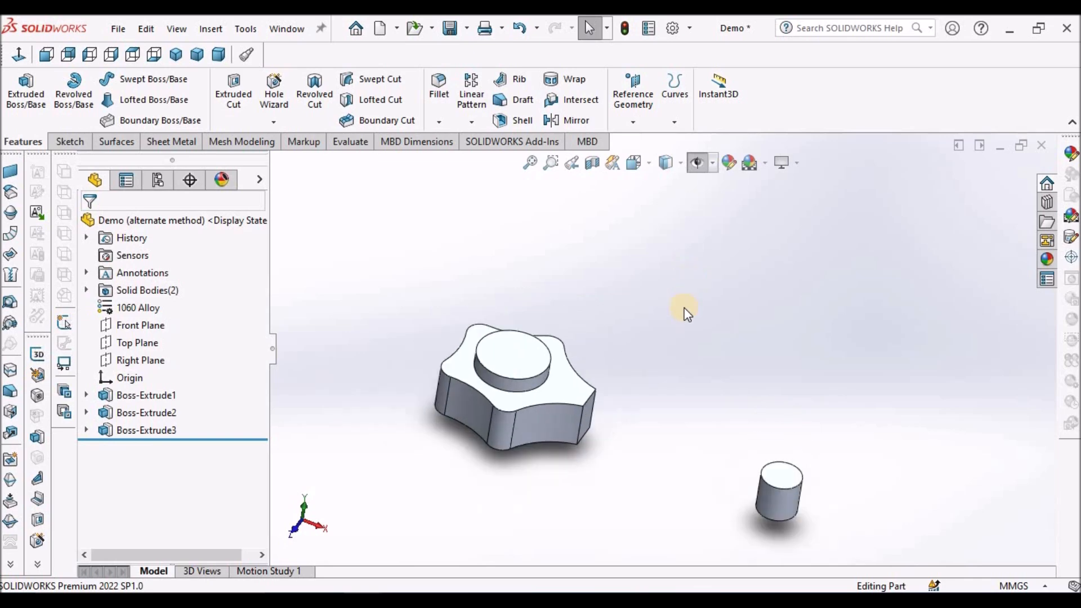
{"action": "scroll", "coordinate": [685, 314], "scroll_direction": "down", "scroll_amount": 1}
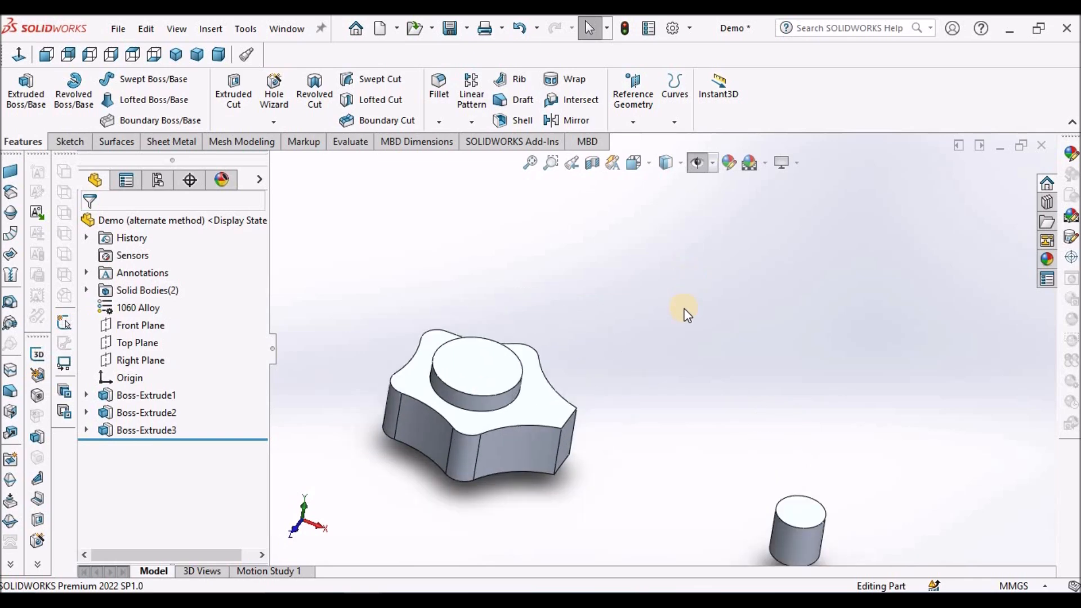
{"action": "scroll", "coordinate": [686, 313], "scroll_direction": "up", "scroll_amount": 2}
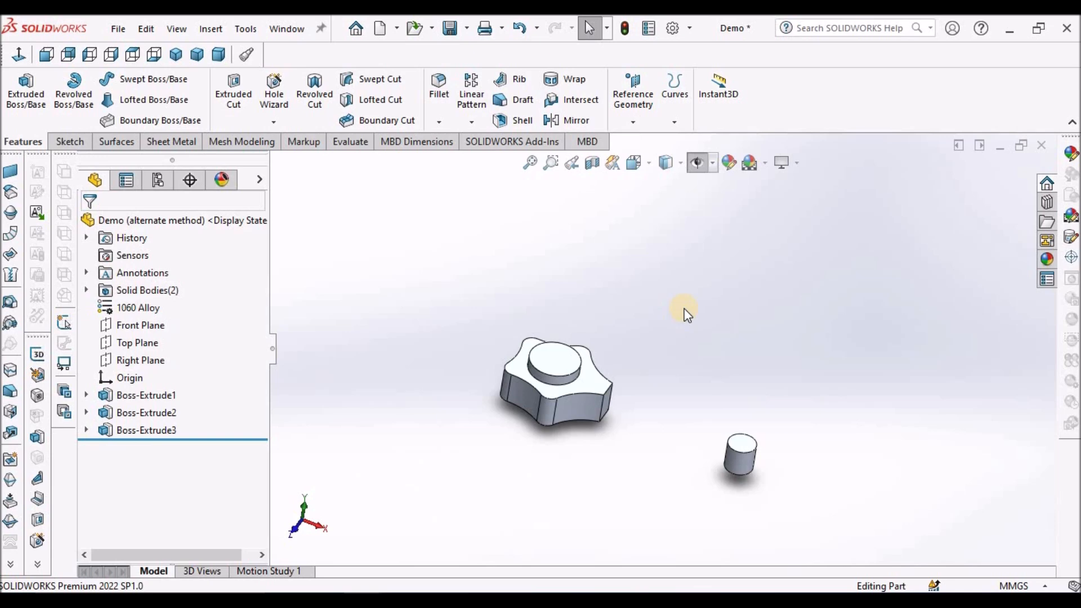
{"action": "scroll", "coordinate": [687, 318], "scroll_direction": "up", "scroll_amount": 2}
{"action": "scroll", "coordinate": [690, 325], "scroll_direction": "down", "scroll_amount": 1}
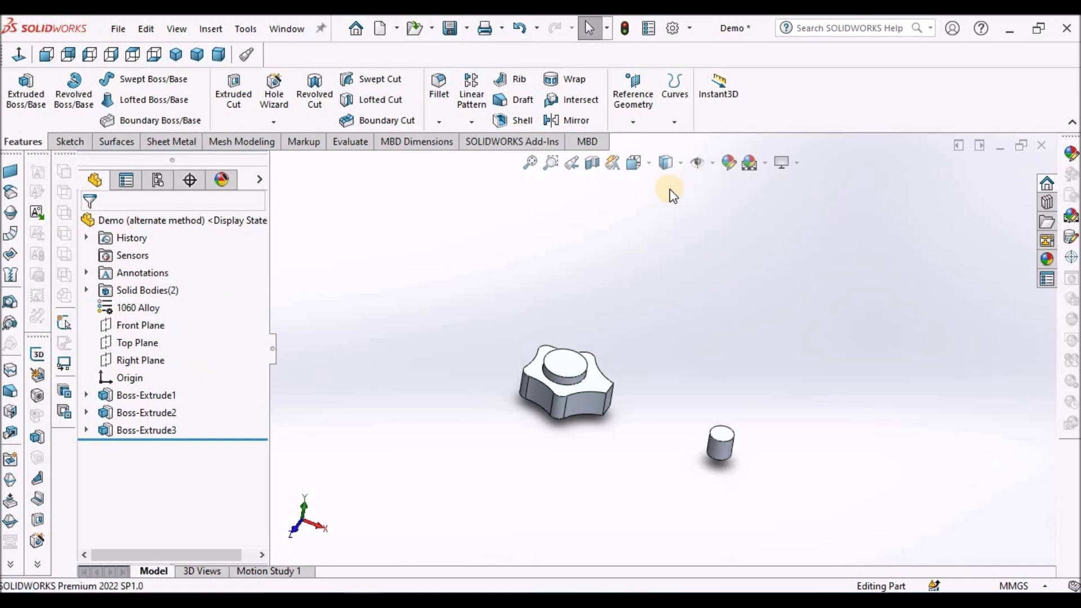
Start a reference plane with the Right Plane as first reference and a Parallel constraint.
{"action": "left_click", "coordinate": [127, 361]}
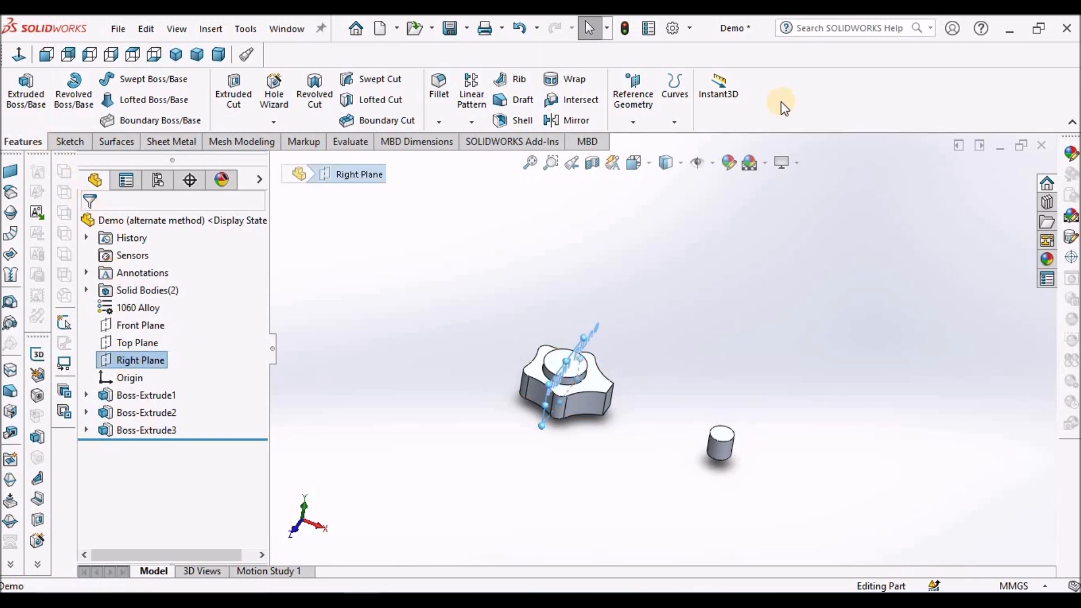
{"action": "left_click", "coordinate": [633, 121]}
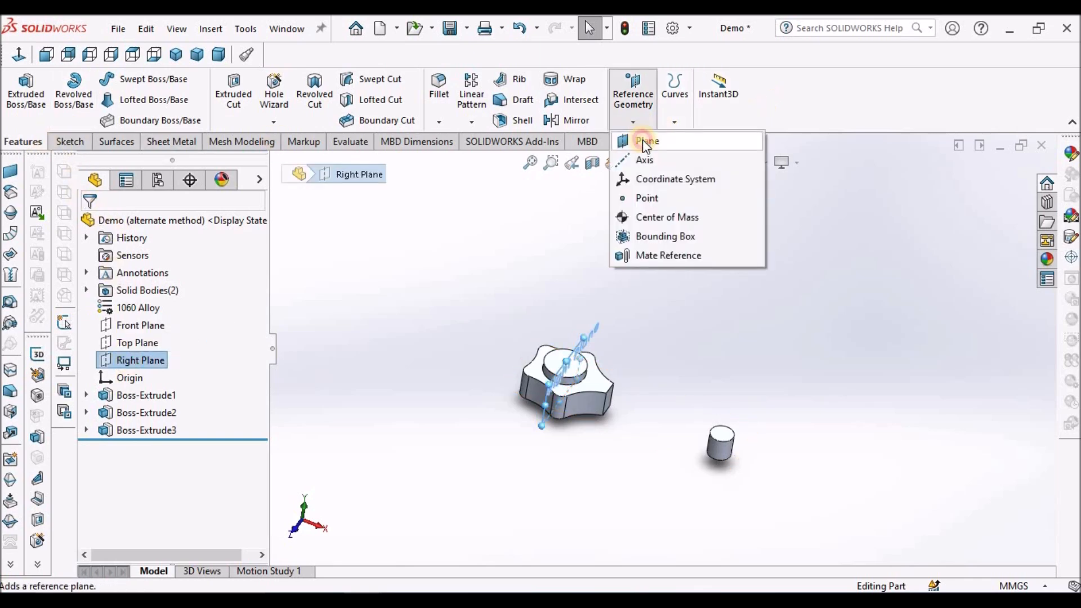
{"action": "left_click", "coordinate": [643, 140]}
{"action": "left_click", "coordinate": [632, 90]}
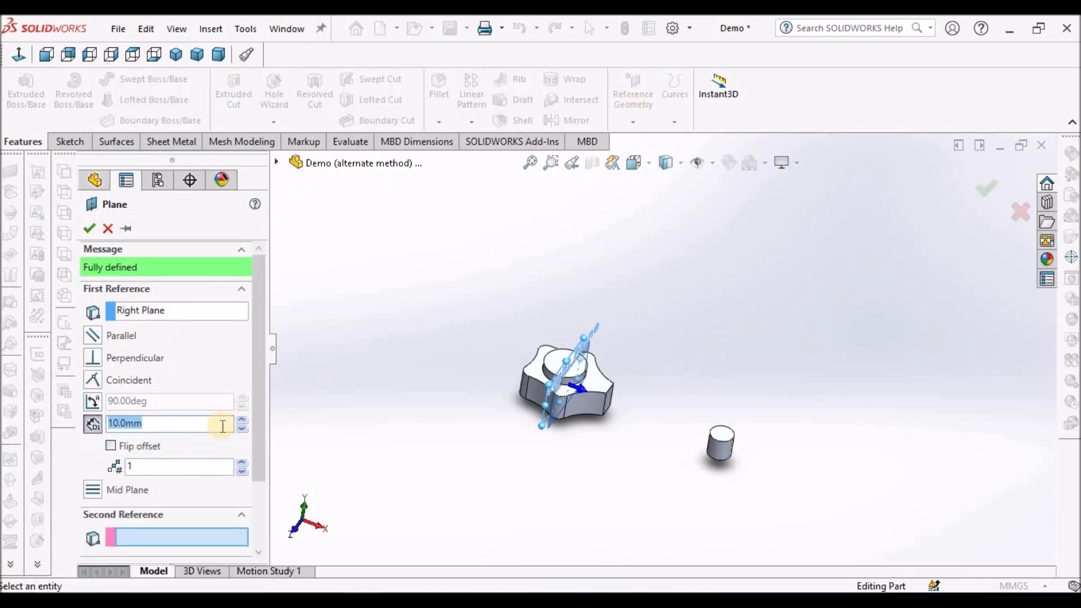
{"action": "left_click", "coordinate": [91, 333]}
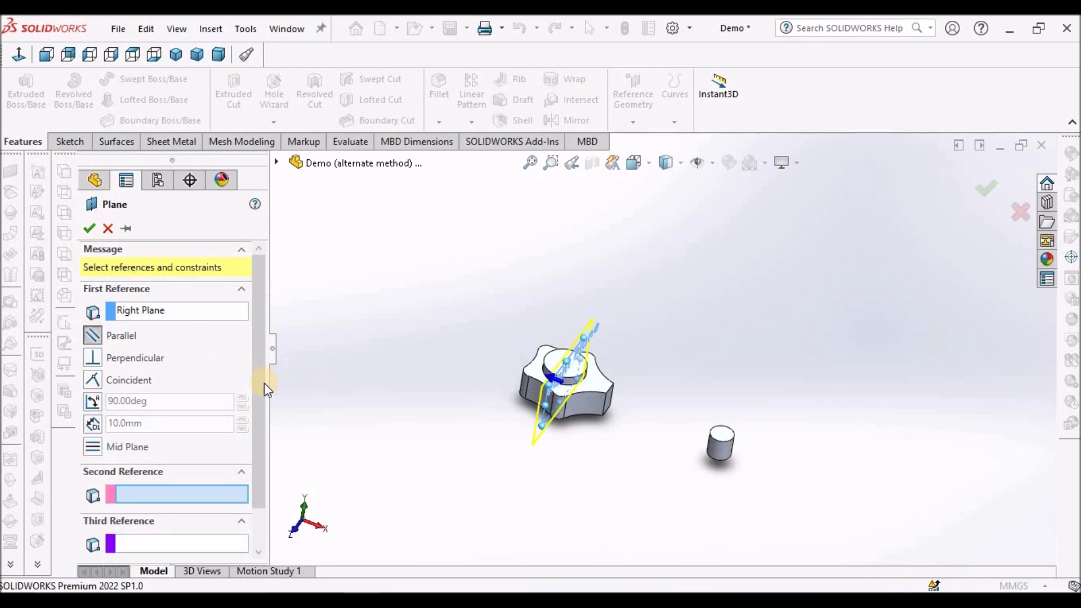
Show the temporary axes so the small-end cylinder's central axis can be picked.
{"action": "left_click_drag", "start_coordinate": [258, 423], "coordinate": [259, 457]}
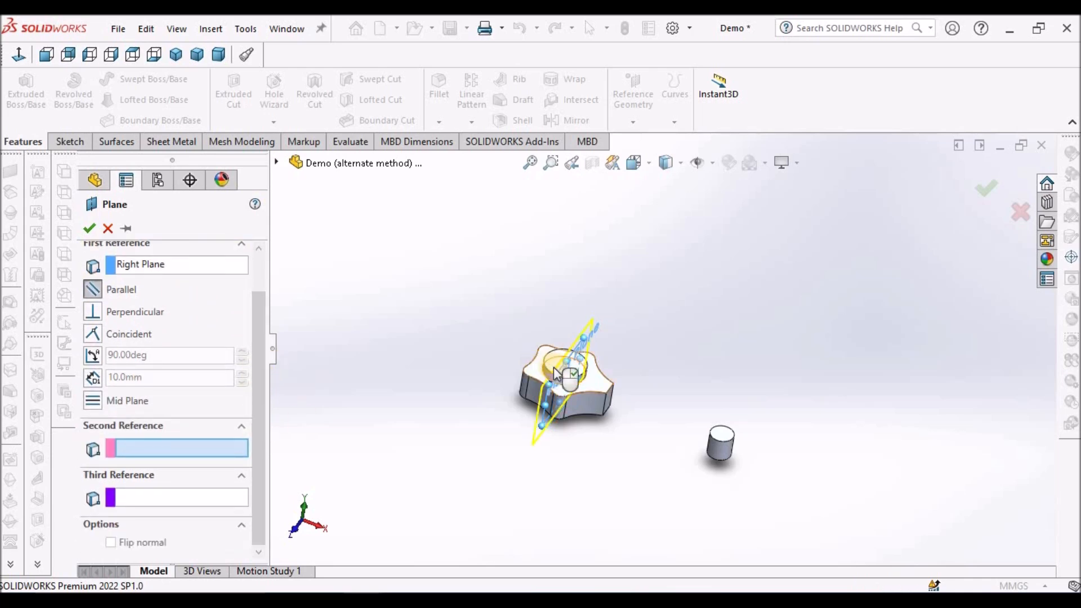
{"action": "scroll", "coordinate": [789, 447], "scroll_direction": "down", "scroll_amount": 3}
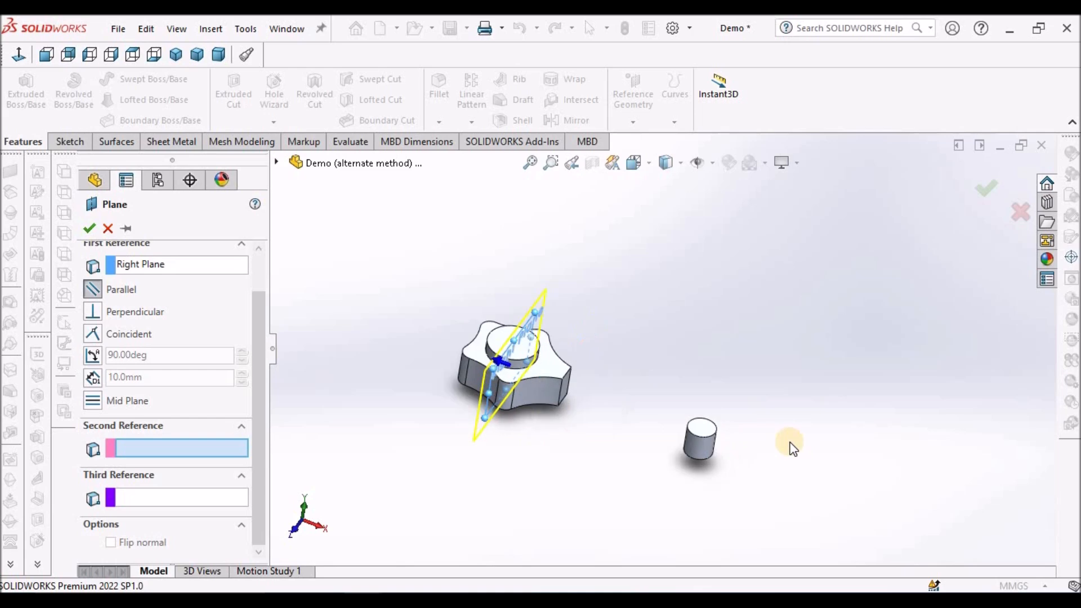
{"action": "left_click", "coordinate": [712, 163]}
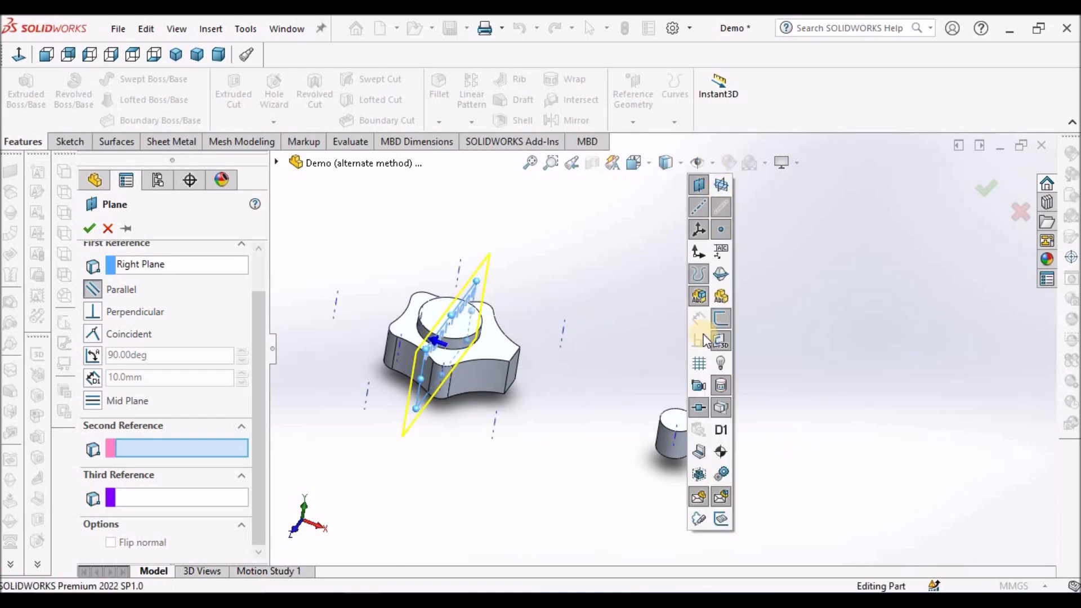
{"action": "left_click", "coordinate": [603, 413]}
{"action": "scroll", "coordinate": [608, 417], "scroll_direction": "down", "scroll_amount": 5}
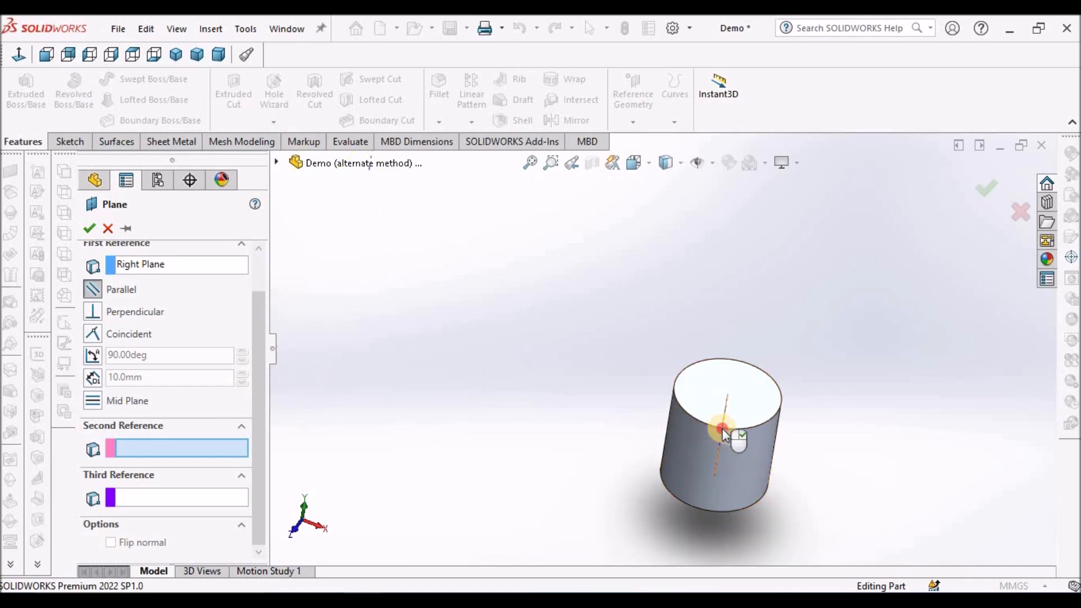
Make the reference plane coincident with the small-end cylinder's axis and create it.
{"action": "left_click", "coordinate": [722, 428]}
{"action": "scroll", "coordinate": [728, 420], "scroll_direction": "up", "scroll_amount": 5}
{"action": "middle_click_drag", "start_coordinate": [506, 287], "coordinate": [640, 362]}
{"action": "scroll", "coordinate": [645, 358], "scroll_direction": "down", "scroll_amount": 2}
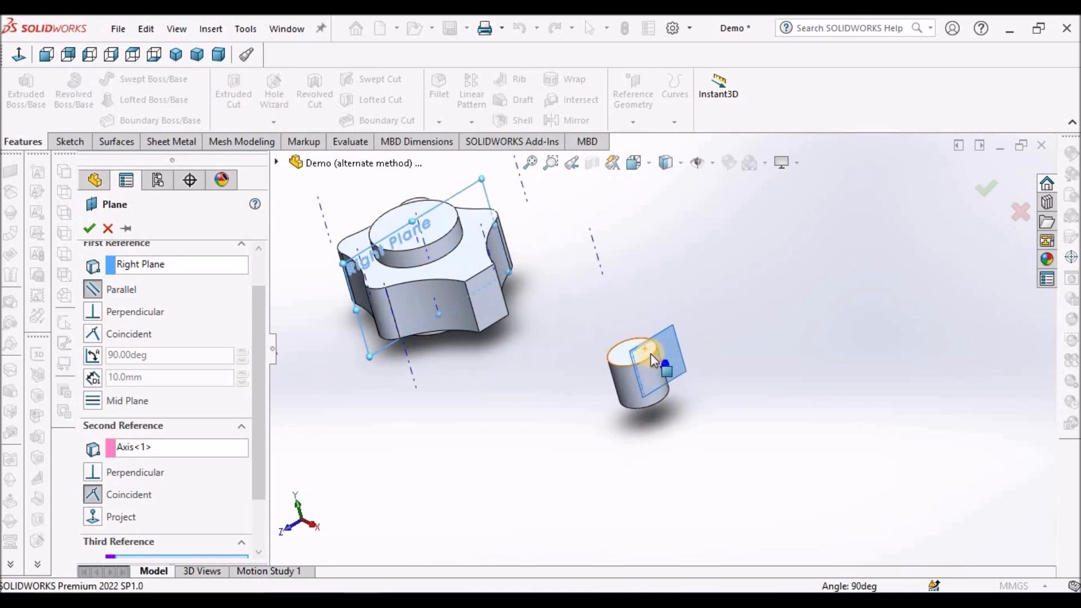
{"action": "middle_click_drag", "start_coordinate": [711, 373], "coordinate": [738, 403]}
{"action": "scroll", "coordinate": [711, 420], "scroll_direction": "down", "scroll_amount": 3}
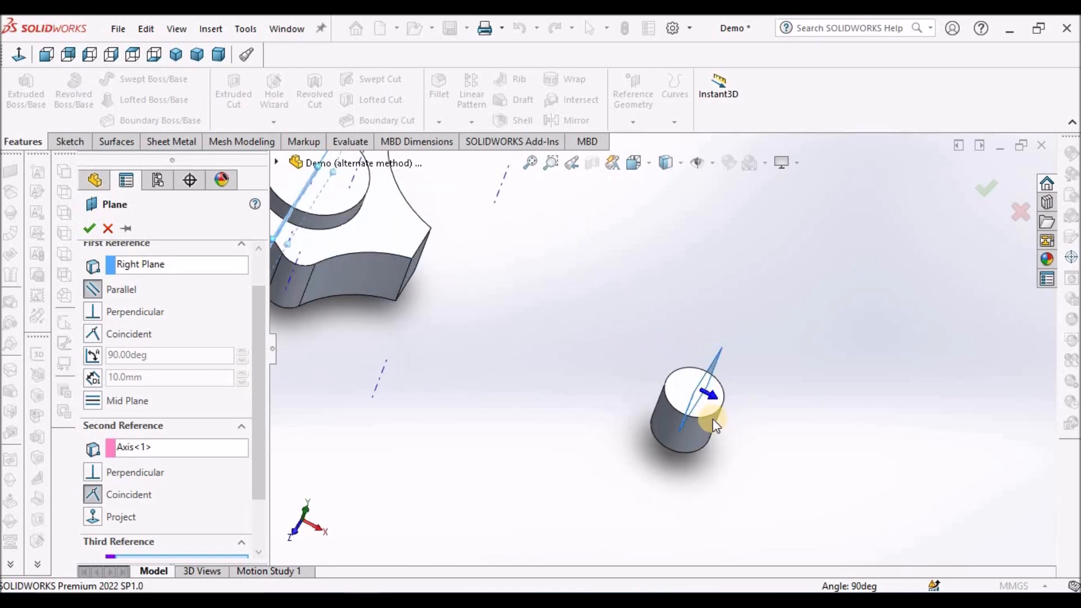
{"action": "left_click", "coordinate": [87, 227]}
Hide the temporary axes in the graphics area.
{"action": "middle_click_drag", "start_coordinate": [413, 273], "coordinate": [471, 207]}
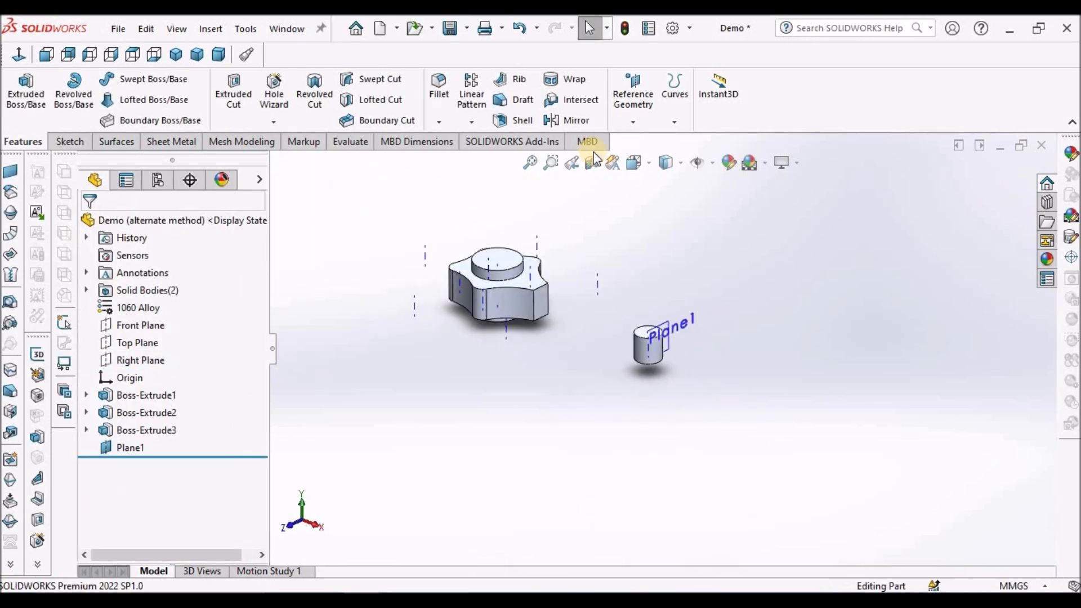
{"action": "left_click", "coordinate": [714, 164]}
{"action": "left_click", "coordinate": [586, 251]}
Enlarge the new reference plane's border well beyond the small-end cylinder and check it in normal and dimetric views.
{"action": "middle_click_drag", "start_coordinate": [572, 260], "coordinate": [562, 280]}
{"action": "scroll", "coordinate": [600, 316], "scroll_direction": "down", "scroll_amount": 3}
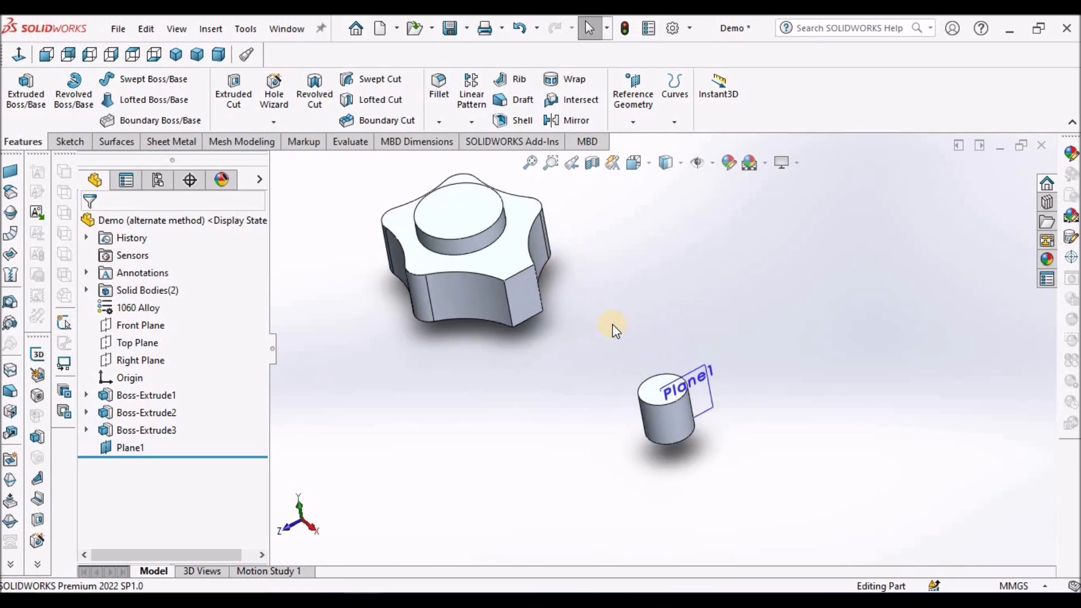
{"action": "left_click", "coordinate": [697, 387]}
{"action": "left_click_drag", "start_coordinate": [631, 403], "coordinate": [560, 412]}
{"action": "left_click_drag", "start_coordinate": [713, 408], "coordinate": [779, 412]}
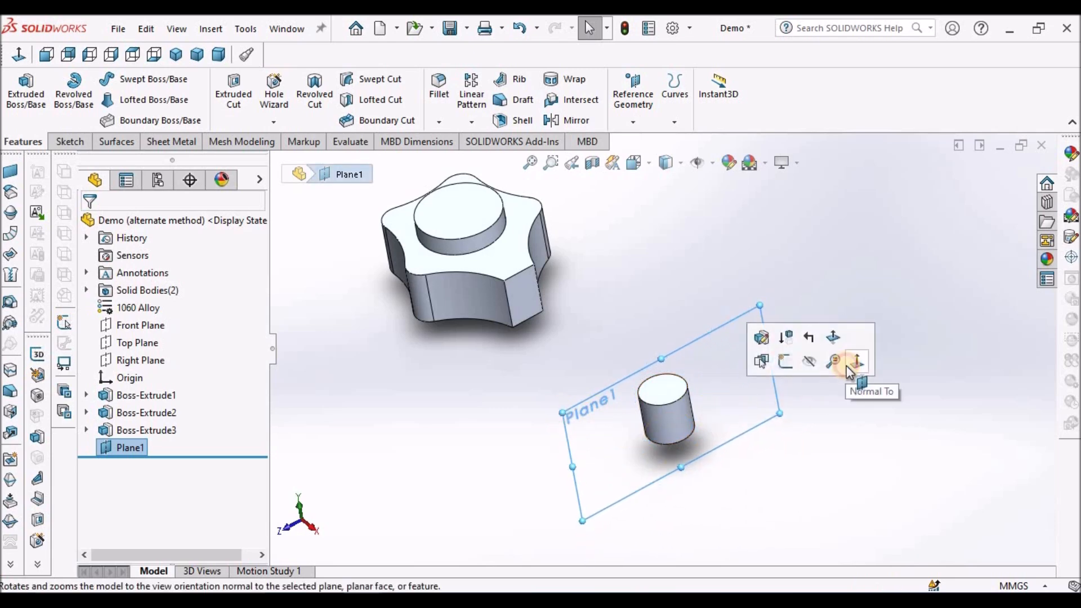
{"action": "left_click", "coordinate": [856, 362]}
{"action": "left_click", "coordinate": [218, 54]}
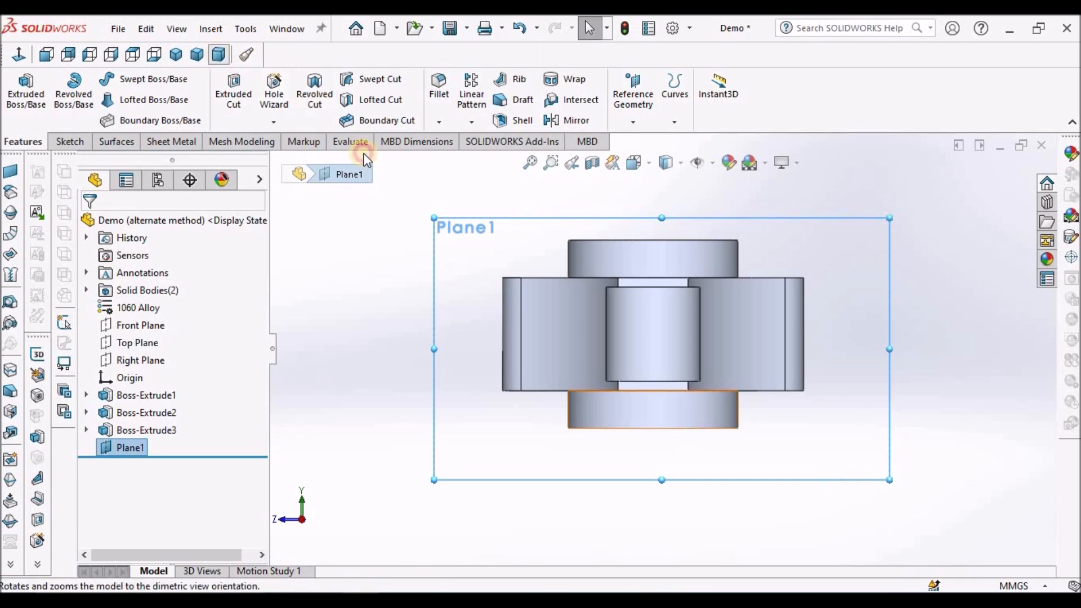
{"action": "middle_click_drag", "start_coordinate": [814, 373], "coordinate": [750, 357]}
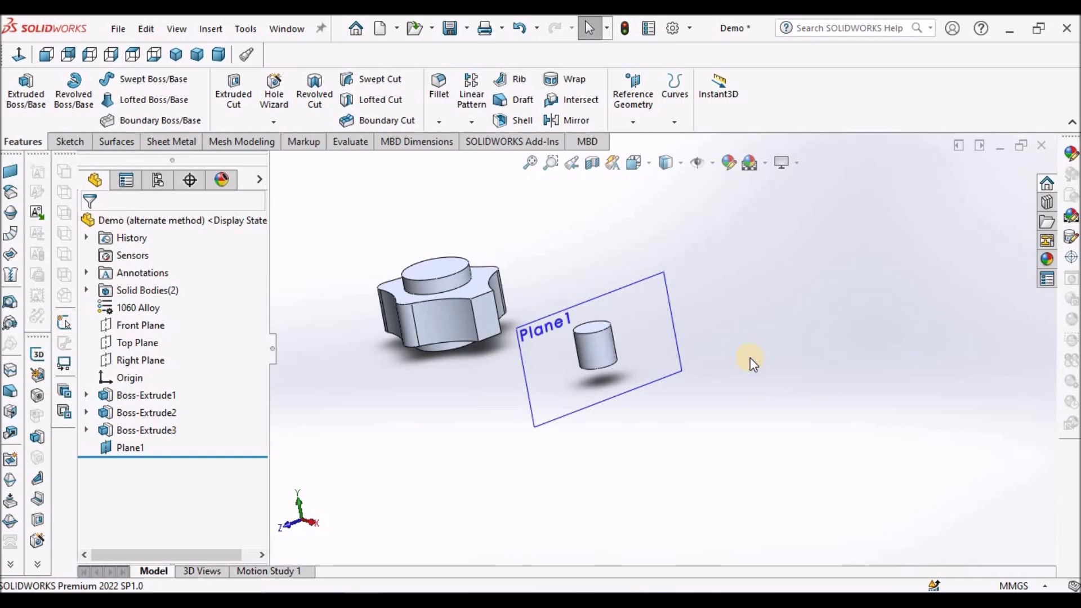
Sketch a center rectangle about 22 mm wide, centred on the origin, on the plane through the small-end cylinder.
{"action": "left_click", "coordinate": [672, 318]}
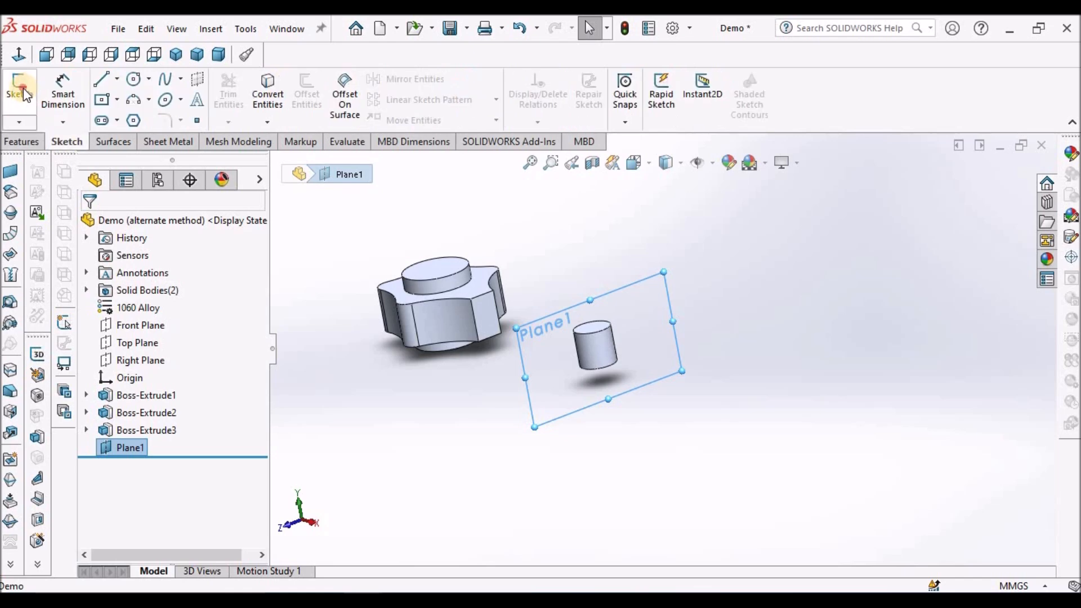
{"action": "left_click", "coordinate": [23, 91]}
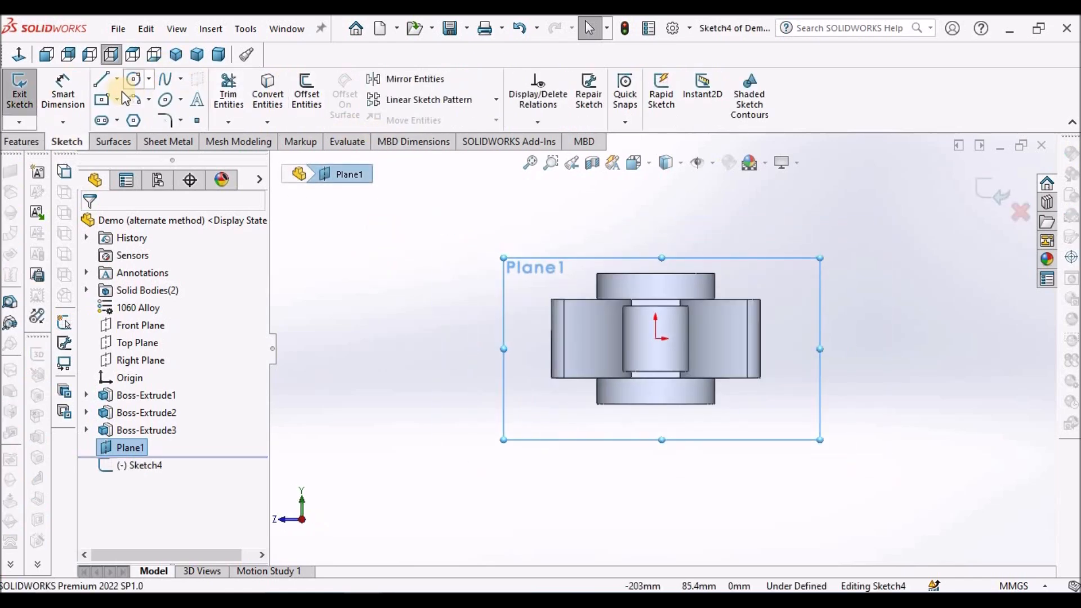
{"action": "left_click", "coordinate": [102, 100]}
{"action": "scroll", "coordinate": [611, 337], "scroll_direction": "down", "scroll_amount": 2}
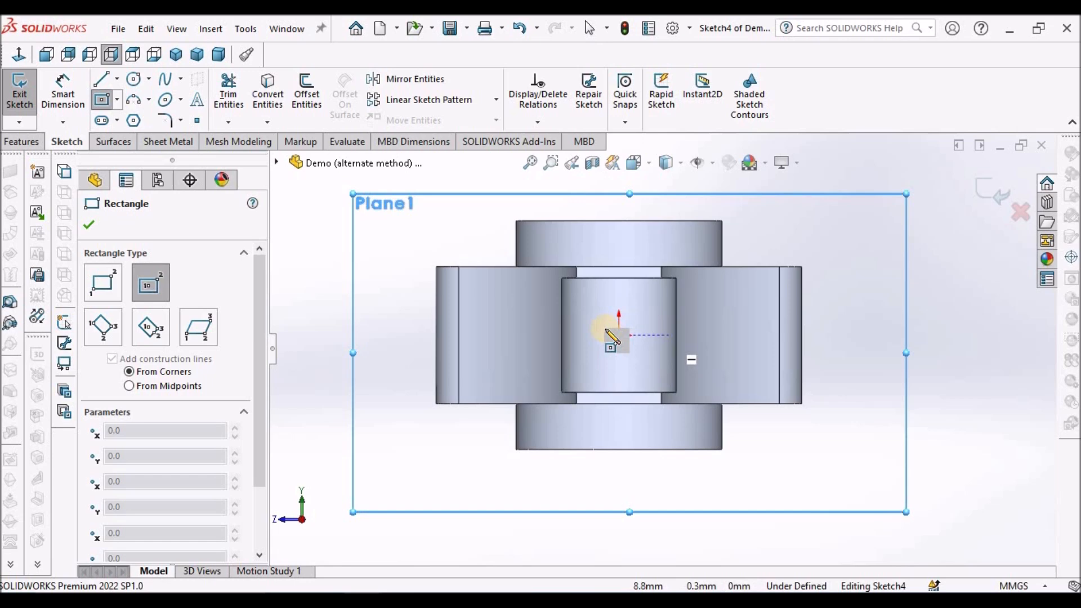
{"action": "left_click", "coordinate": [618, 336]}
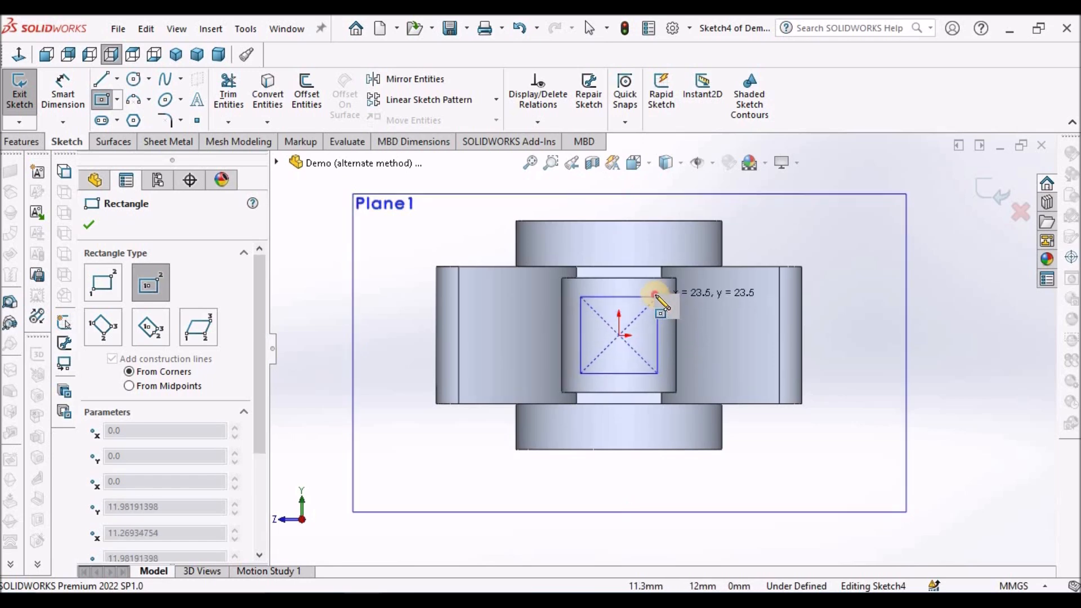
{"action": "left_click", "coordinate": [655, 293]}
{"action": "key", "text": "Escape"}
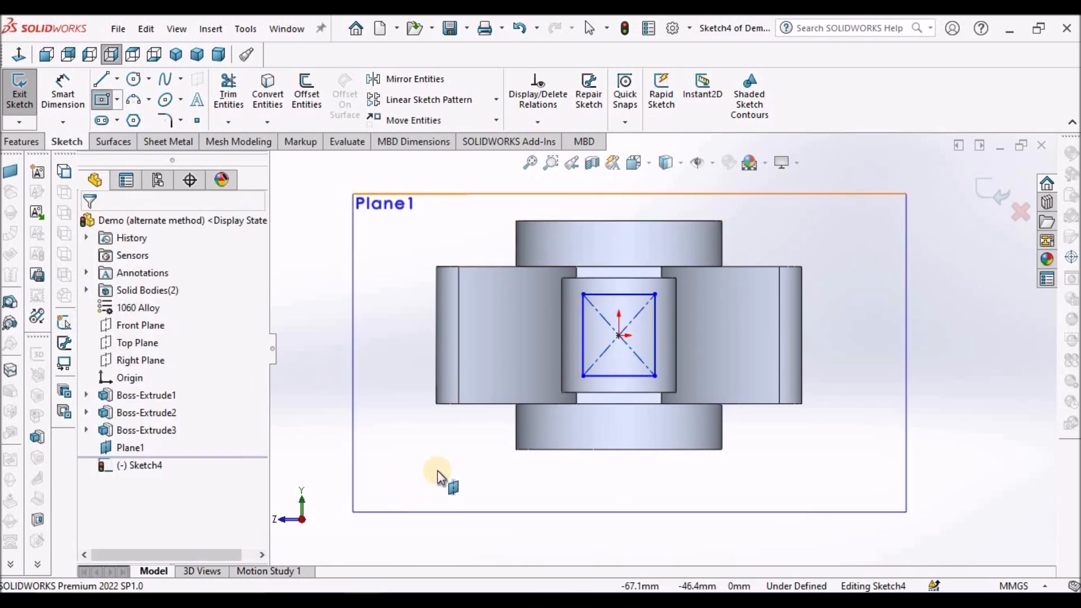
Make two adjacent sides of the rectangle equal in length.
{"action": "left_click", "coordinate": [629, 374]}
{"action": "left_click", "coordinate": [629, 375]}
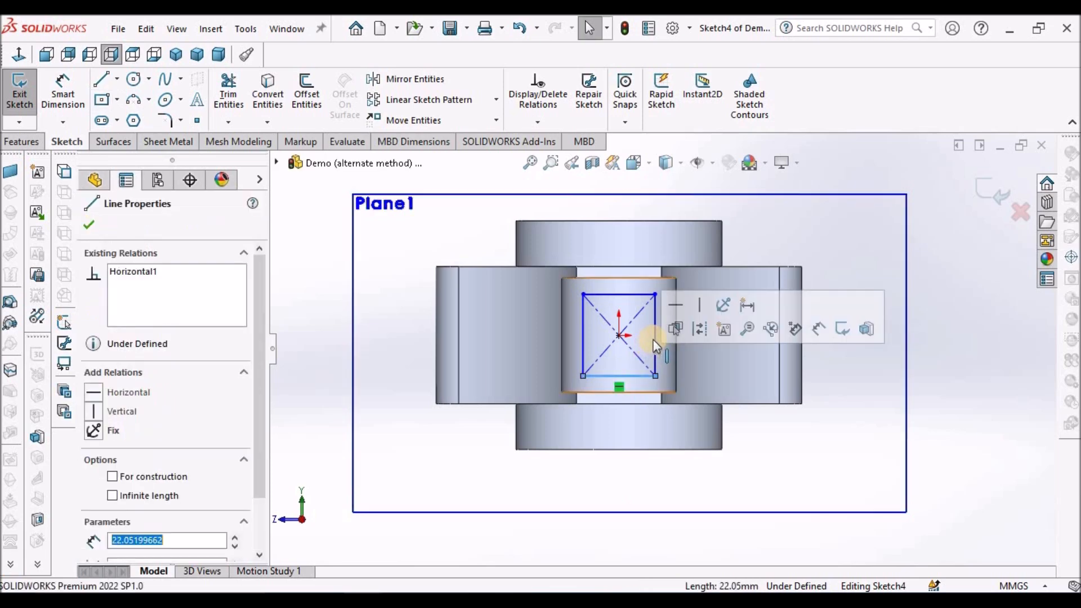
{"action": "left_click", "coordinate": [656, 340], "text": "ctrl"}
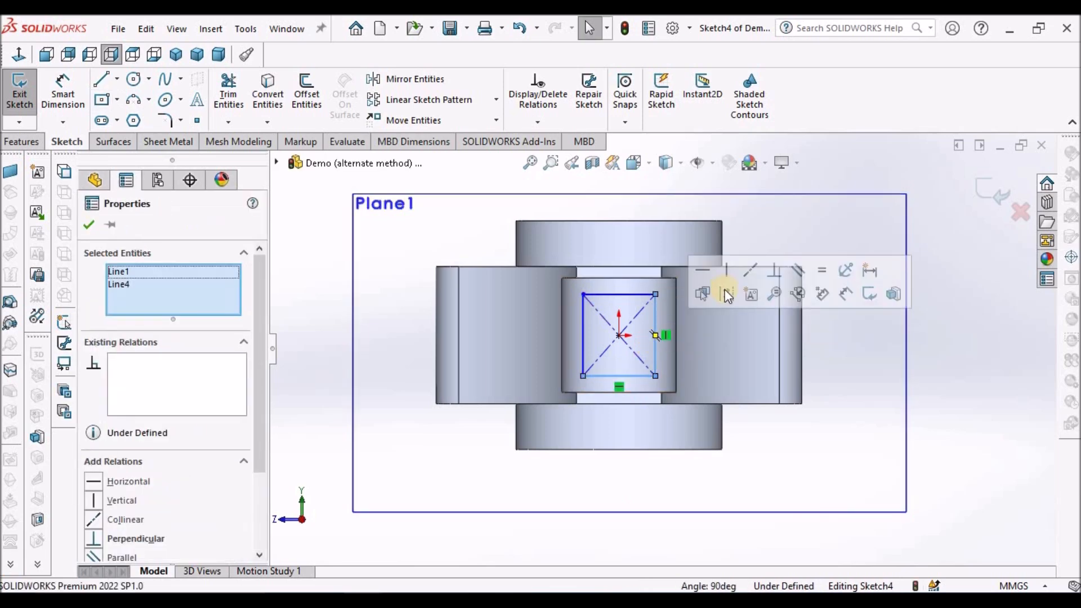
{"action": "left_click", "coordinate": [825, 272]}
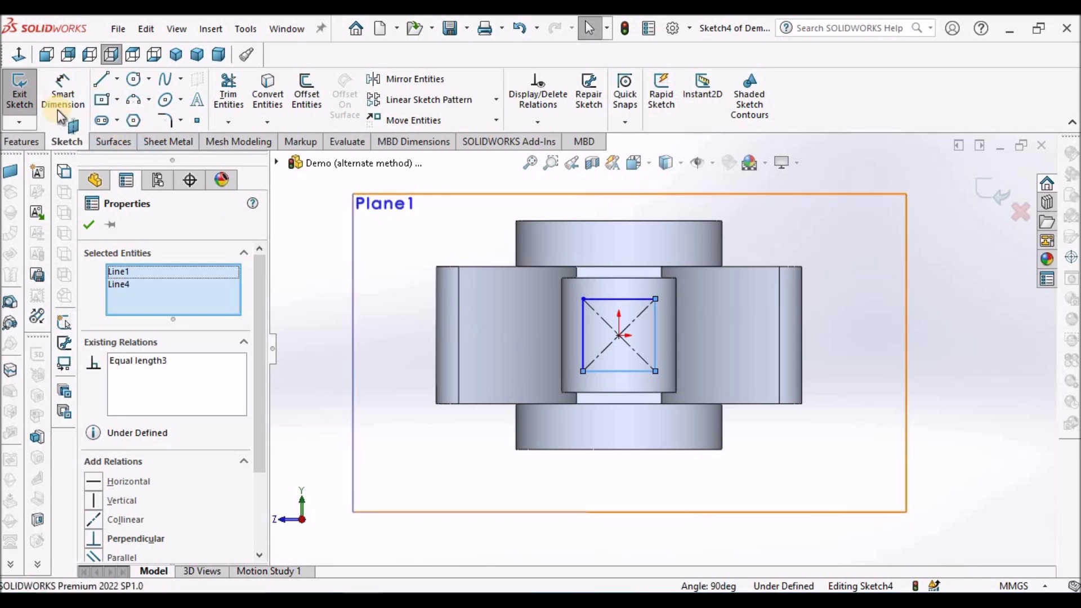
Dimension the square's lower side to 18 mm and exit the sketch.
{"action": "left_click", "coordinate": [63, 91]}
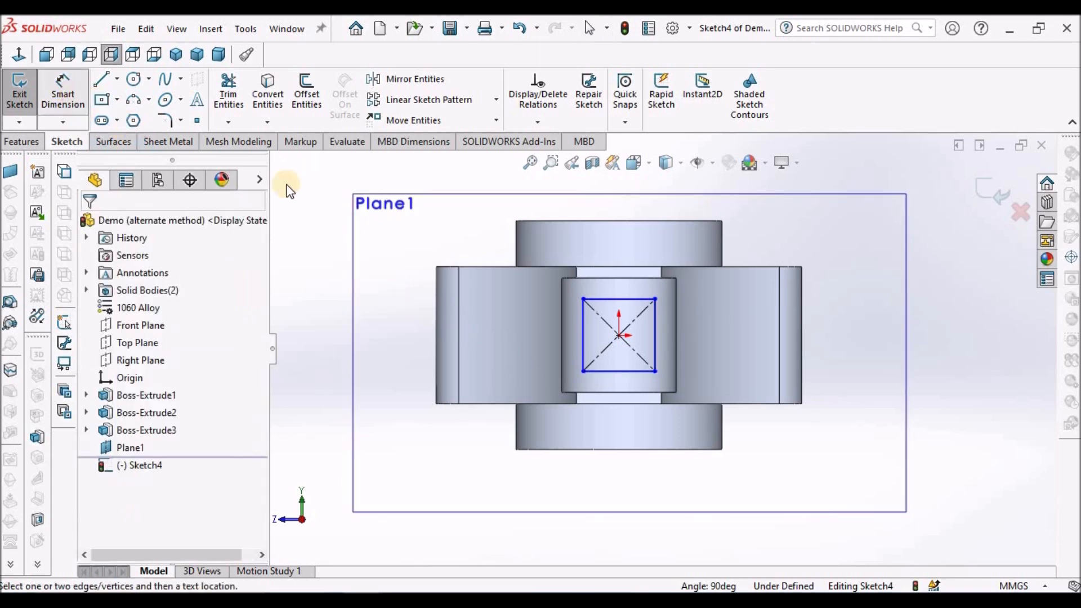
{"action": "left_click", "coordinate": [627, 371]}
{"action": "left_click", "coordinate": [621, 481]}
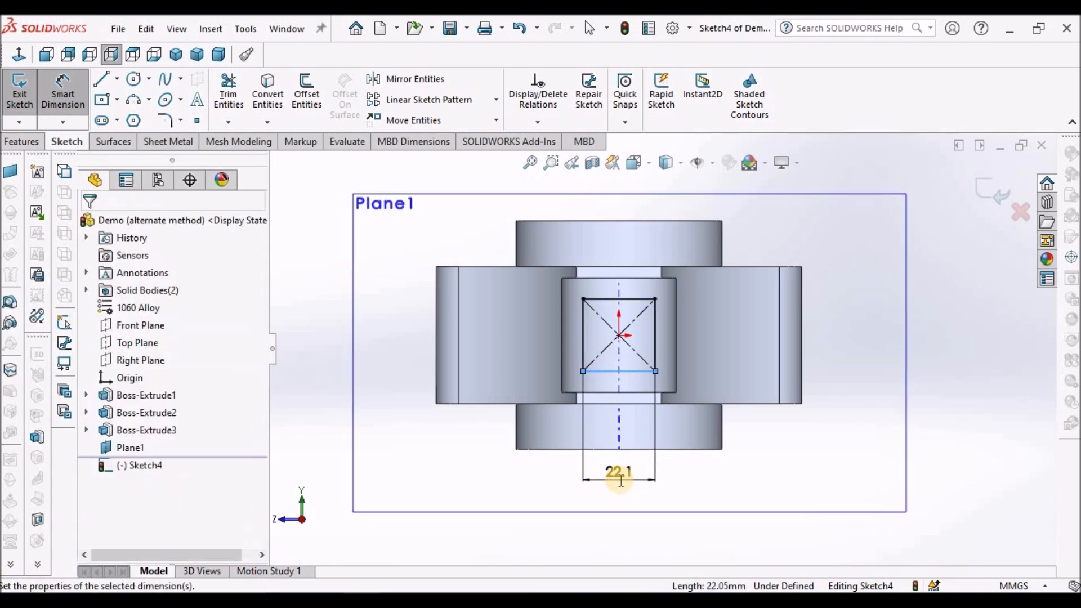
{"action": "type", "text": "18"}
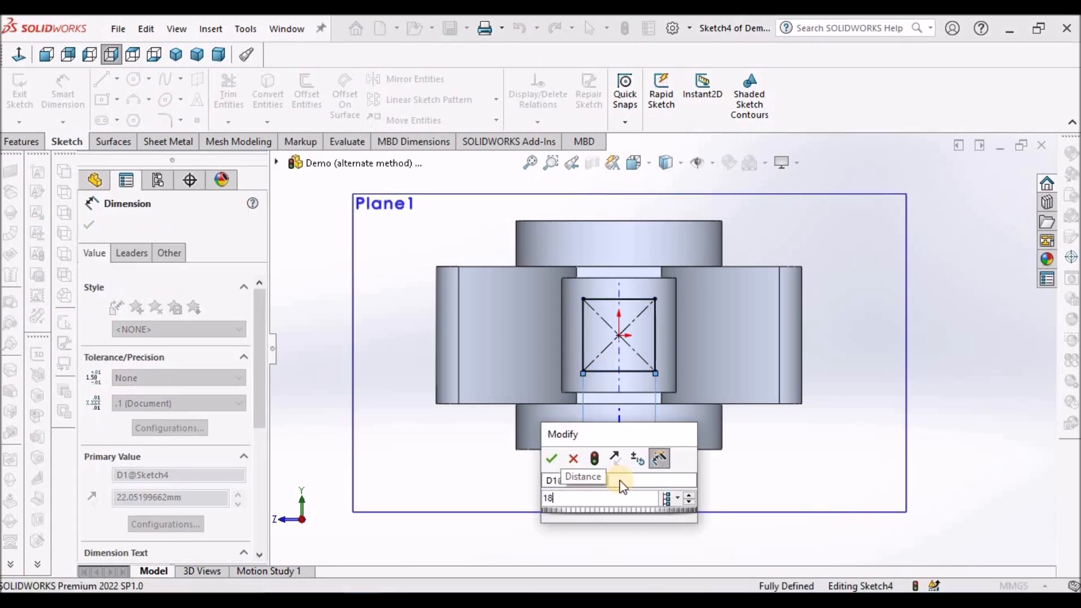
{"action": "key", "text": "Return"}
{"action": "left_click", "coordinate": [504, 472]}
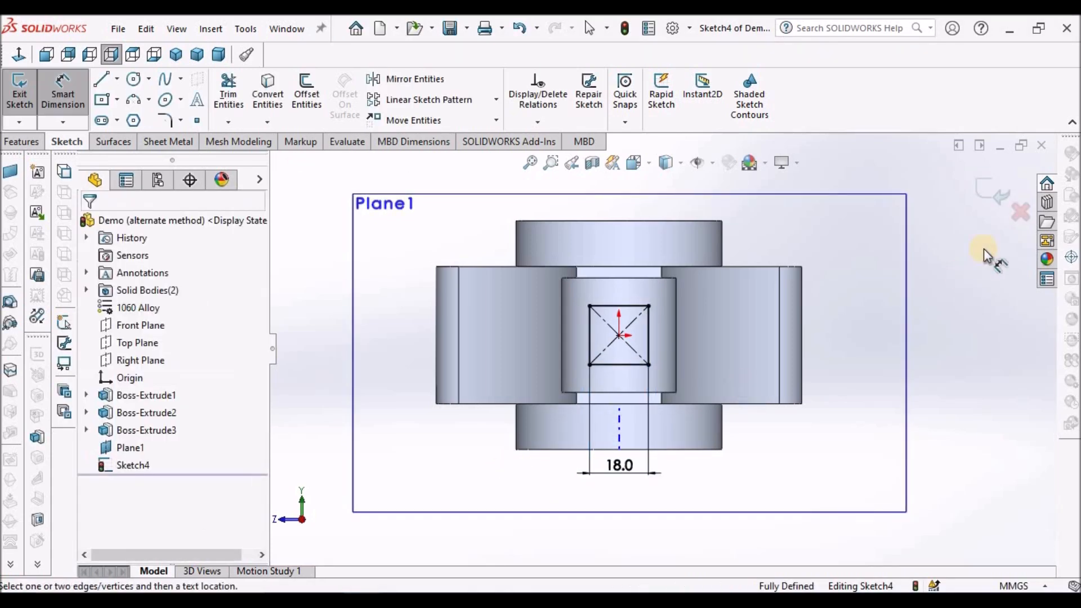
{"action": "left_click", "coordinate": [988, 191]}
{"action": "left_click", "coordinate": [904, 314]}
Sketch on the flange's flat end face facing the small cylinder, convert the face's edges into a profile, and exit the sketch.
{"action": "middle_click_drag", "start_coordinate": [767, 309], "coordinate": [603, 291]}
{"action": "left_click", "coordinate": [605, 293]}
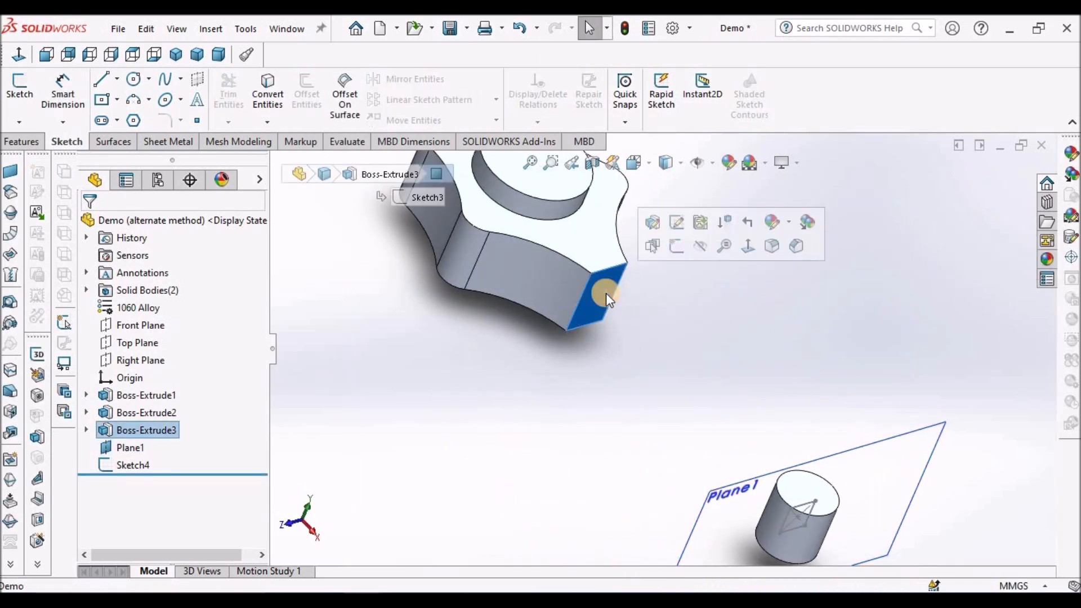
{"action": "left_click", "coordinate": [19, 85]}
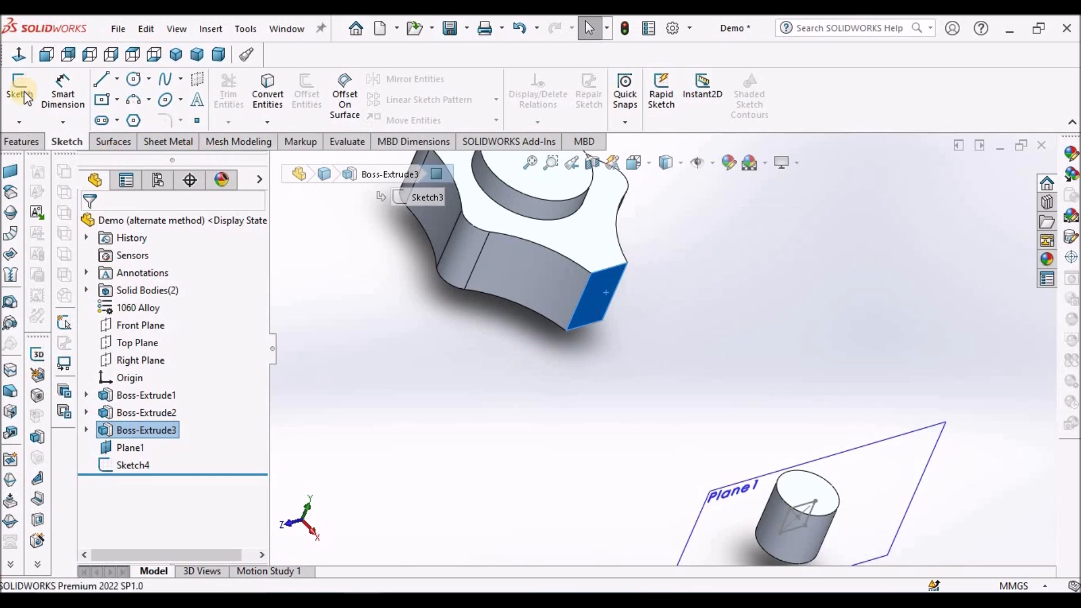
{"action": "left_click", "coordinate": [269, 92]}
{"action": "middle_click_drag", "start_coordinate": [539, 372], "coordinate": [569, 393]}
{"action": "scroll", "coordinate": [667, 321], "scroll_direction": "down", "scroll_amount": 5}
{"action": "mouse_move", "coordinate": [665, 320]}
{"action": "middle_mouse_down"}
{"action": "mouse_move", "coordinate": [681, 355]}
{"action": "mouse_move", "coordinate": [652, 345]}
{"action": "mouse_move", "coordinate": [641, 321]}
{"action": "mouse_move", "coordinate": [653, 330]}
{"action": "middle_mouse_up"}
{"action": "left_click", "coordinate": [993, 187]}
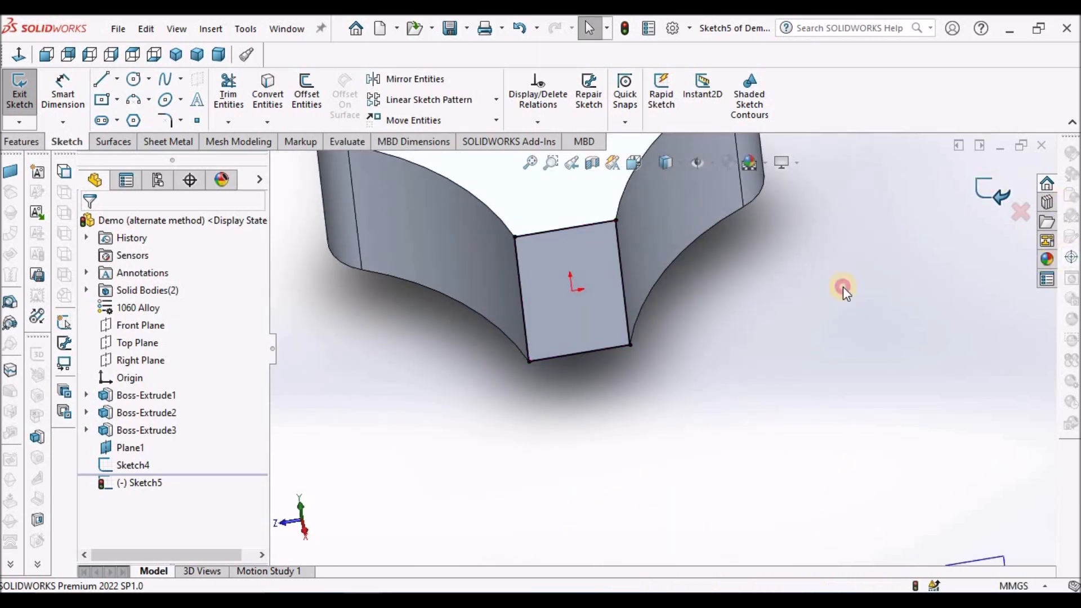
Examine the profile sketch inside the small-end cylinder and the one on the flange's end face.
{"action": "middle_click_drag", "start_coordinate": [711, 365], "coordinate": [610, 339]}
{"action": "scroll", "coordinate": [632, 339], "scroll_direction": "down", "scroll_amount": 8}
{"action": "middle_click_drag", "start_coordinate": [547, 269], "coordinate": [498, 255]}
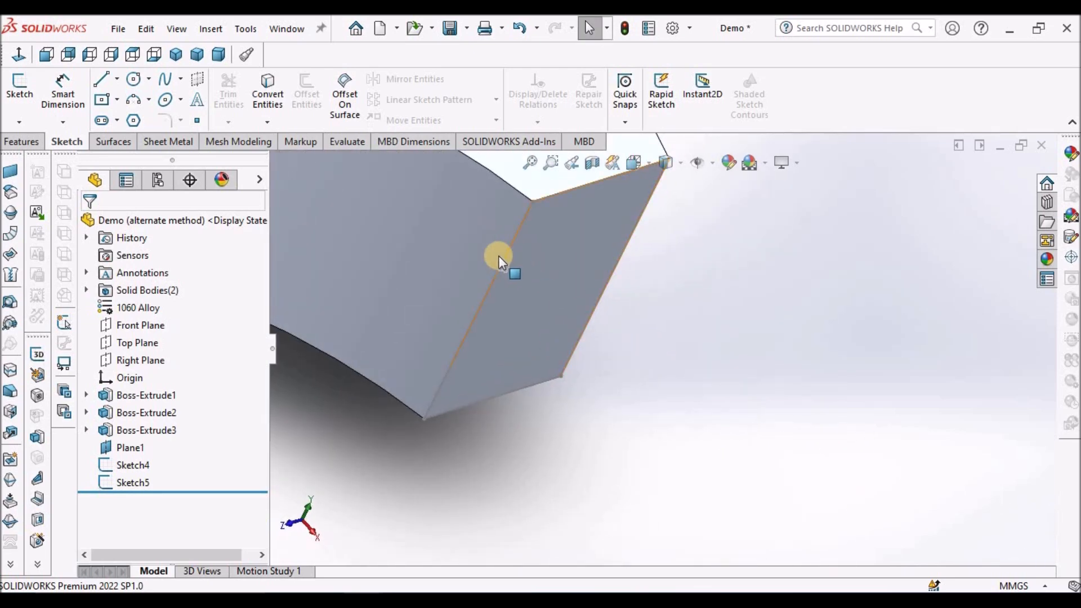
{"action": "left_click", "coordinate": [125, 465]}
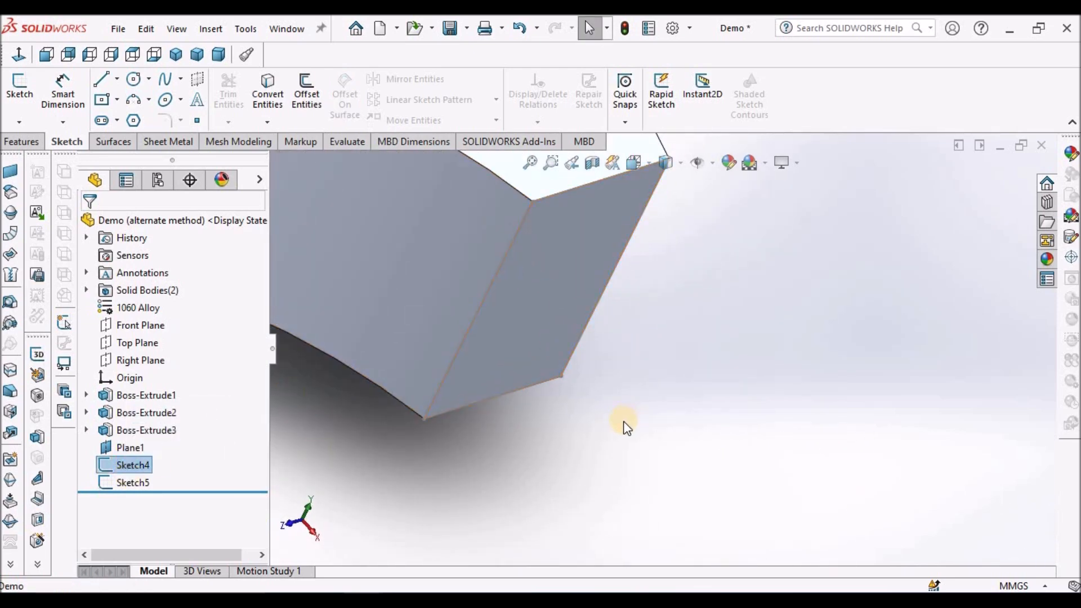
{"action": "scroll", "coordinate": [622, 425], "scroll_direction": "up", "scroll_amount": 10}
{"action": "scroll", "coordinate": [802, 511], "scroll_direction": "up", "scroll_amount": 2}
{"action": "scroll", "coordinate": [752, 480], "scroll_direction": "down", "scroll_amount": 5}
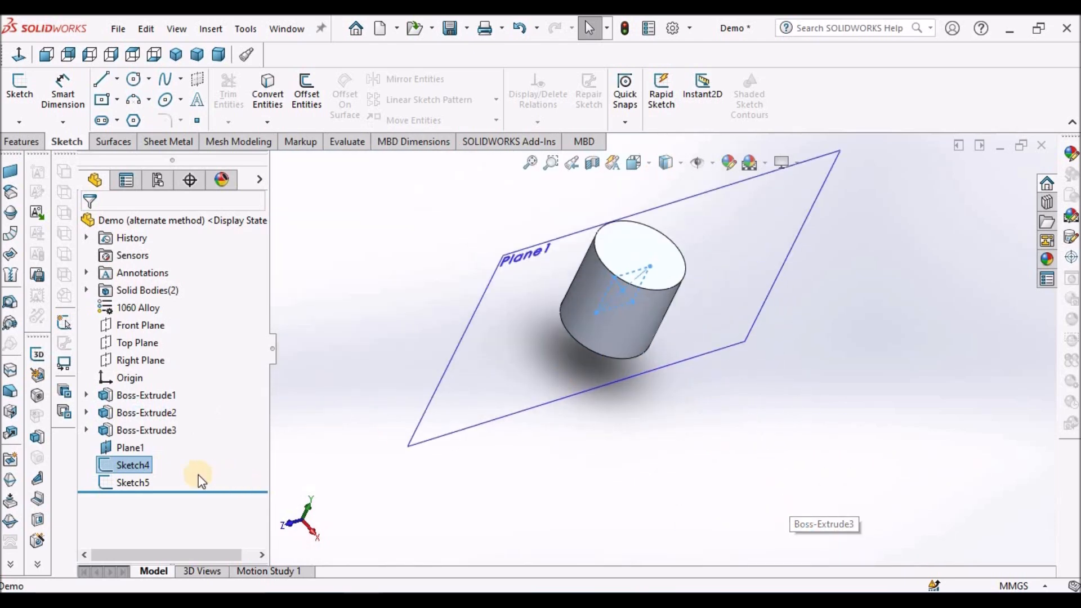
{"action": "left_click", "coordinate": [126, 483]}
{"action": "left_click", "coordinate": [602, 488]}
{"action": "scroll", "coordinate": [602, 487], "scroll_direction": "up", "scroll_amount": 5}
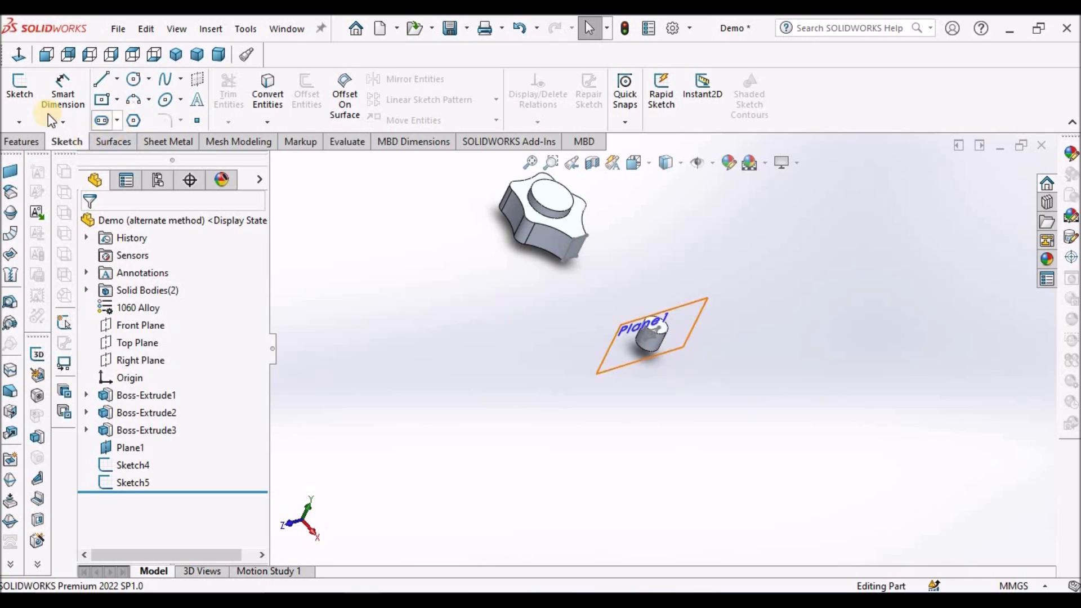
Start a sketch on the Front Plane and convert the side edge of the small-end square into a sketch line.
{"action": "left_click", "coordinate": [148, 363]}
{"action": "left_click", "coordinate": [133, 329]}
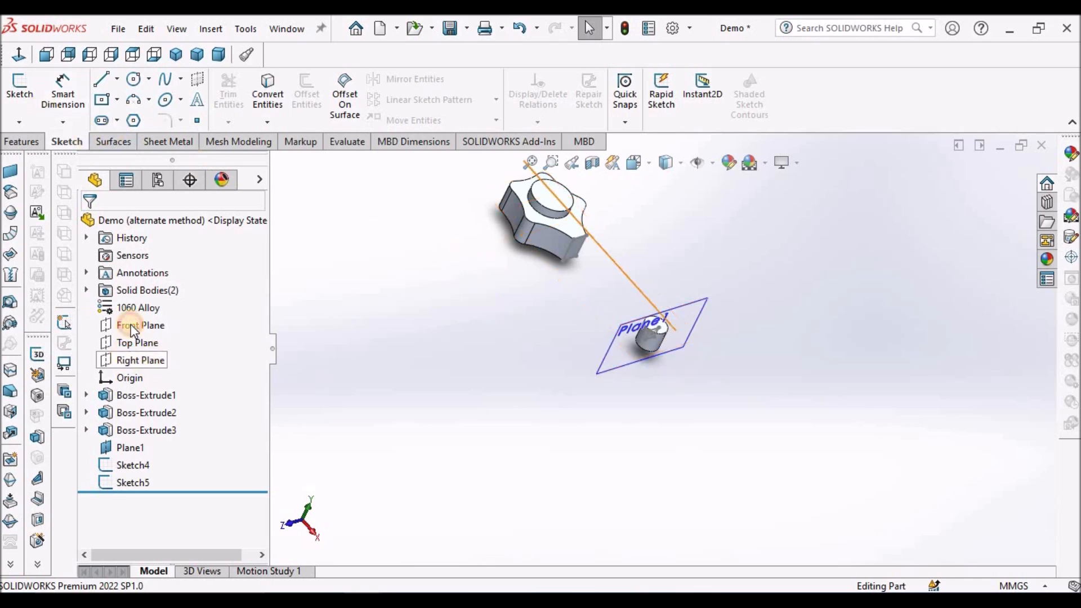
{"action": "left_click", "coordinate": [19, 87]}
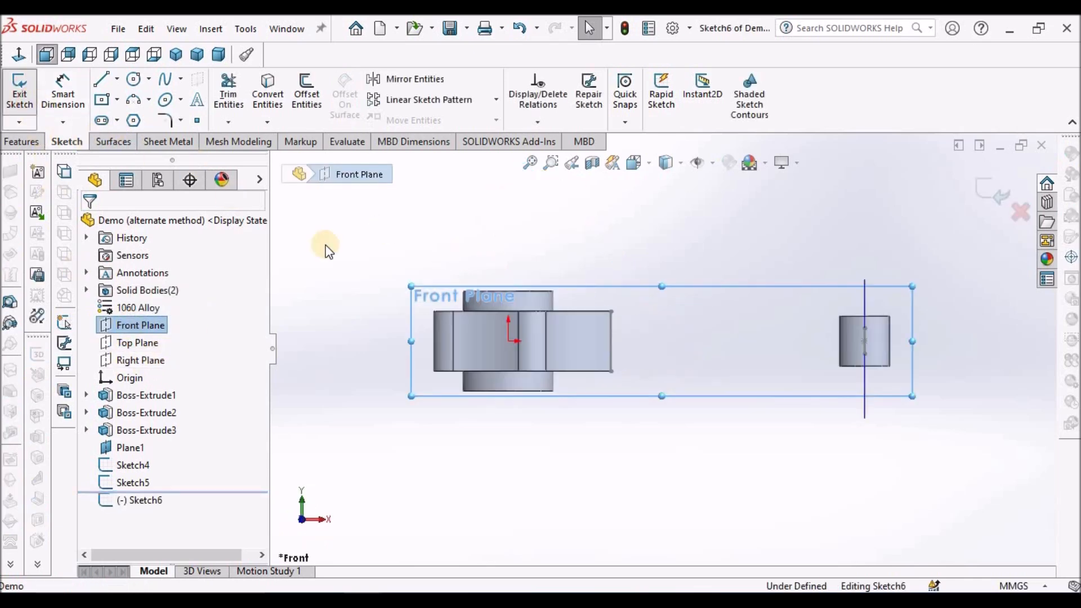
{"action": "left_click", "coordinate": [456, 449]}
{"action": "scroll", "coordinate": [660, 346], "scroll_direction": "up", "scroll_amount": 3}
{"action": "scroll", "coordinate": [844, 404], "scroll_direction": "down", "scroll_amount": 3}
{"action": "scroll", "coordinate": [658, 286], "scroll_direction": "down", "scroll_amount": 5}
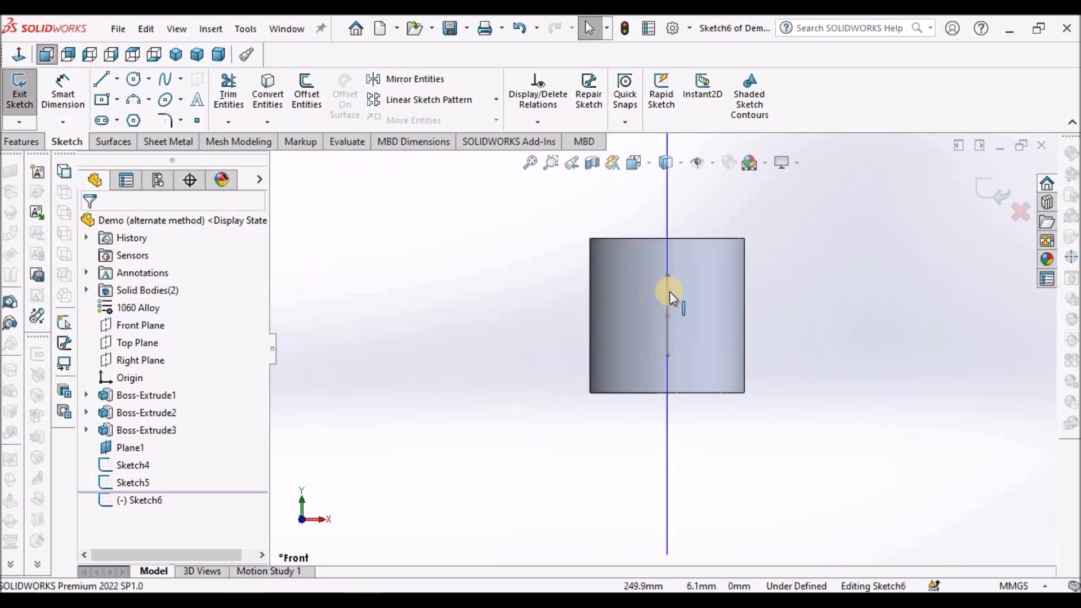
{"action": "left_click", "coordinate": [668, 291]}
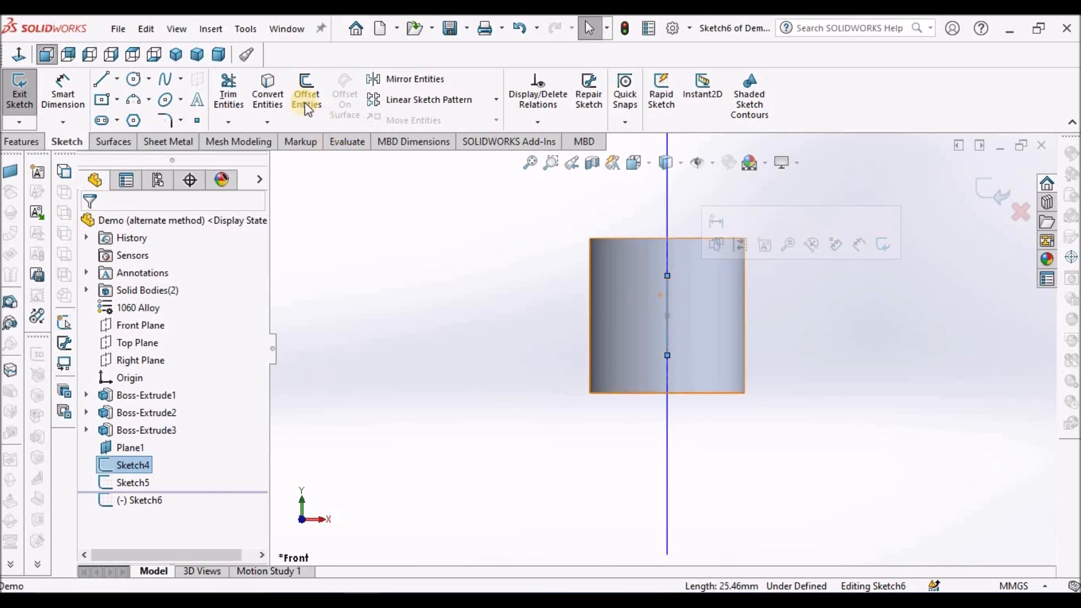
{"action": "left_click", "coordinate": [269, 86]}
{"action": "left_click", "coordinate": [503, 332]}
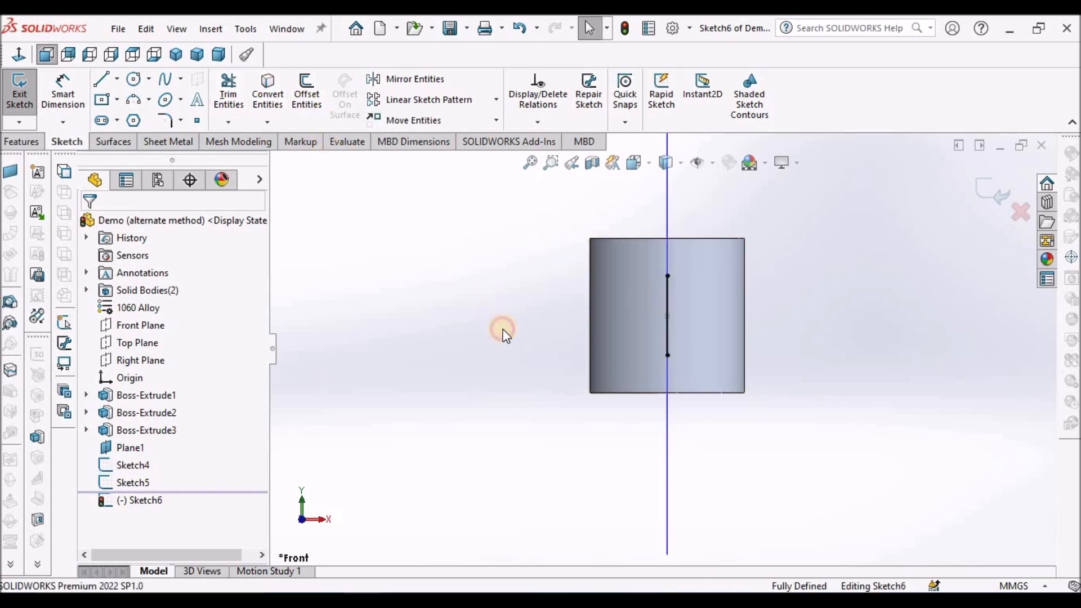
Make the converted small-end line construction geometry and return to the front view.
{"action": "middle_click_drag", "start_coordinate": [634, 308], "coordinate": [596, 312]}
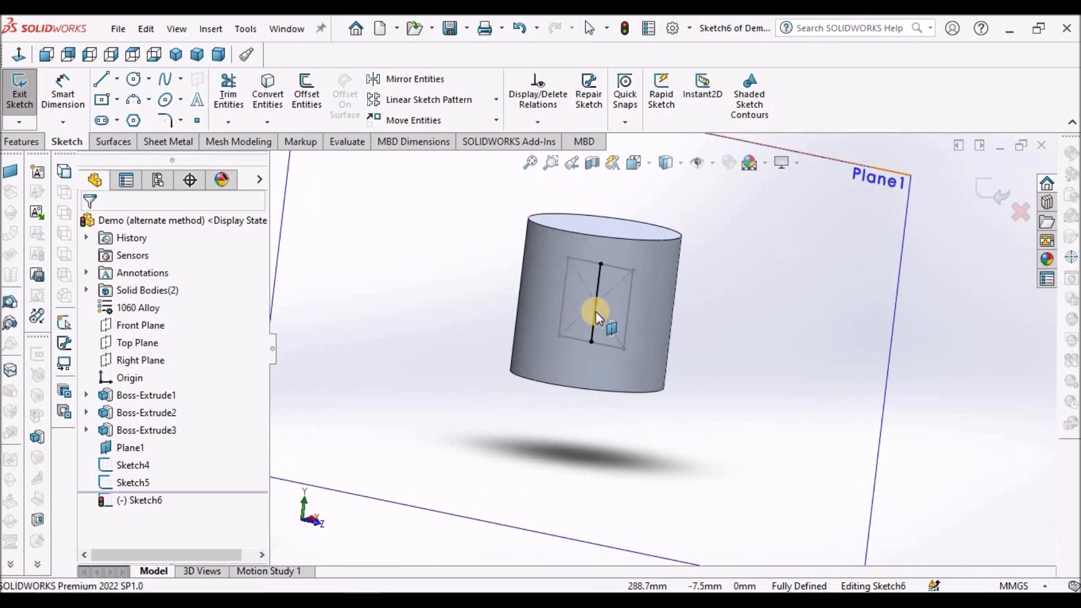
{"action": "left_click", "coordinate": [596, 278]}
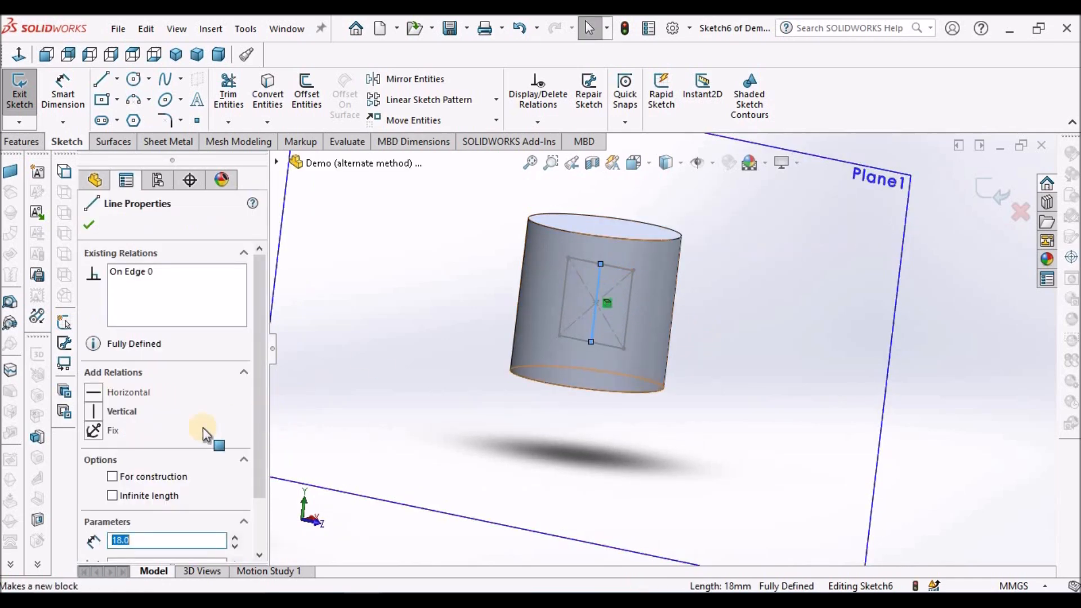
{"action": "left_click", "coordinate": [112, 477]}
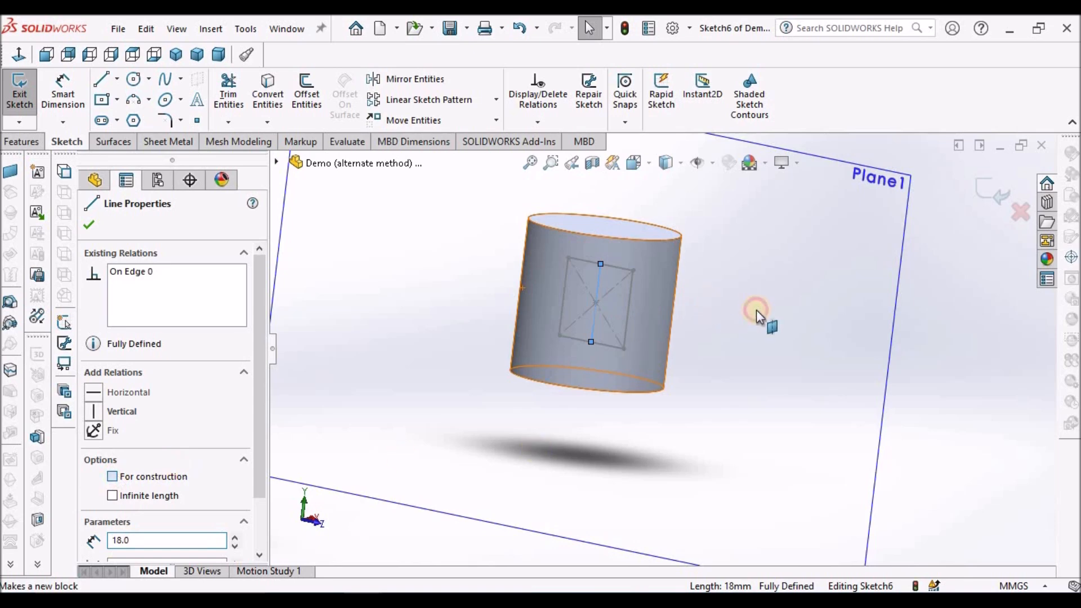
{"action": "left_click", "coordinate": [27, 54]}
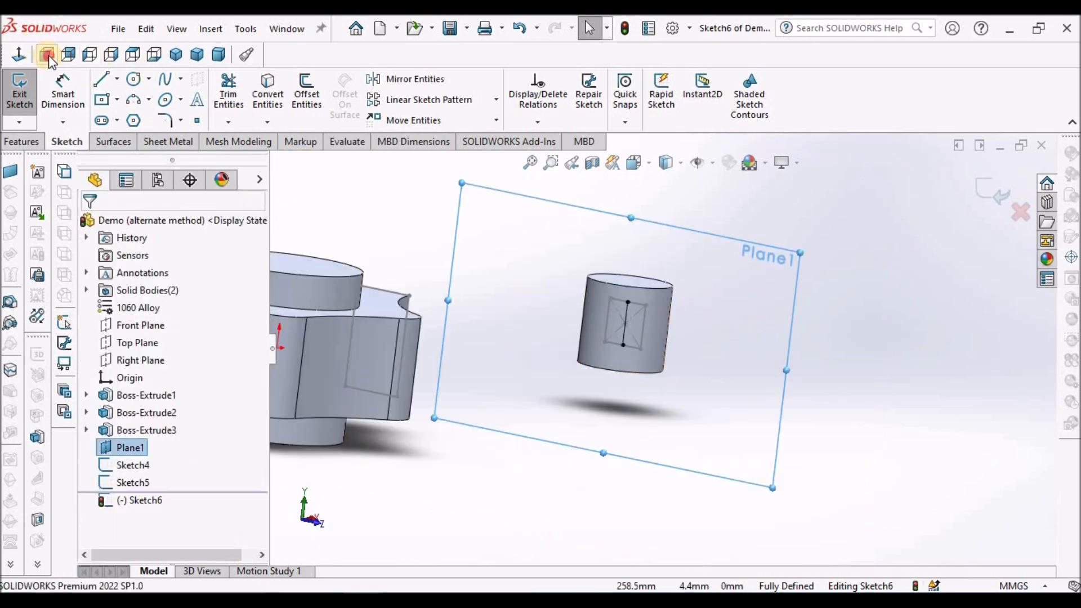
{"action": "left_click", "coordinate": [48, 55]}
{"action": "left_click", "coordinate": [819, 392]}
{"action": "scroll", "coordinate": [889, 368], "scroll_direction": "down", "scroll_amount": 3}
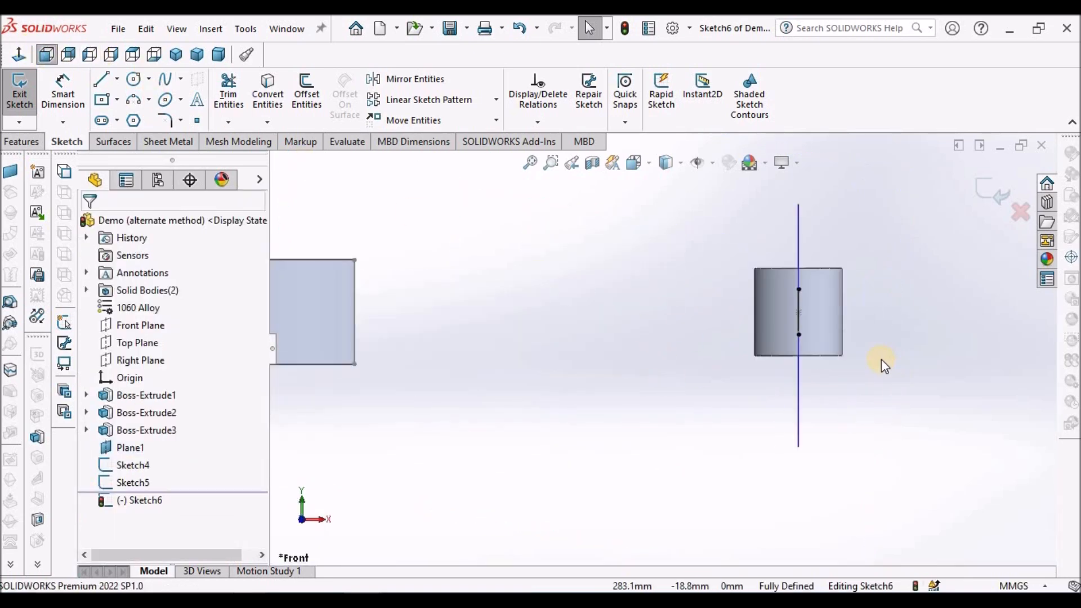
Hide the reference plane and the other sketches in the view.
{"action": "left_click", "coordinate": [697, 162]}
{"action": "scroll", "coordinate": [726, 343], "scroll_direction": "up", "scroll_amount": 2}
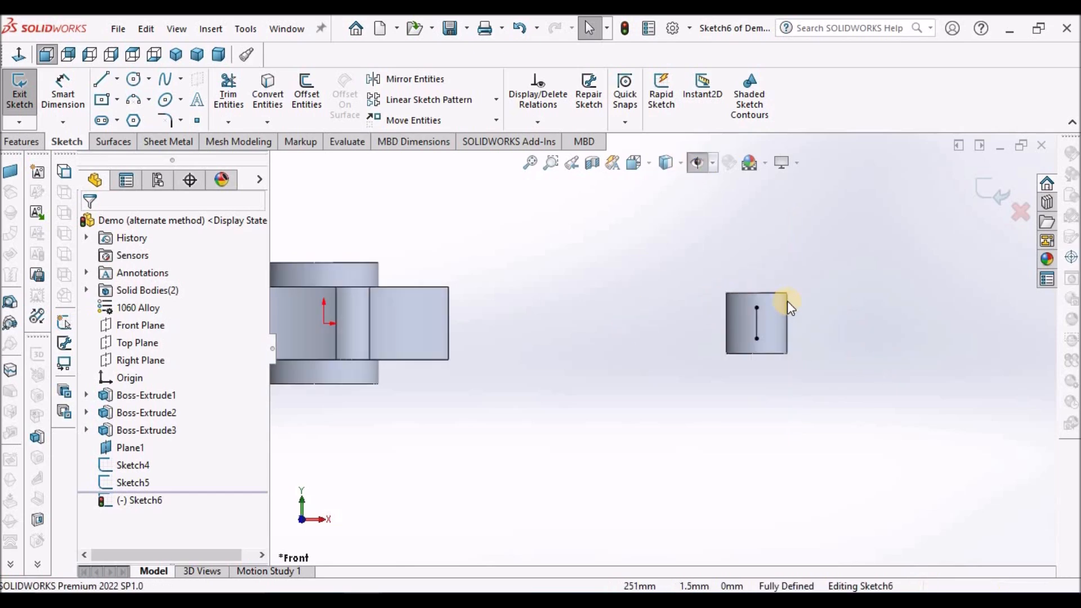
{"action": "scroll", "coordinate": [782, 304], "scroll_direction": "down", "scroll_amount": 1}
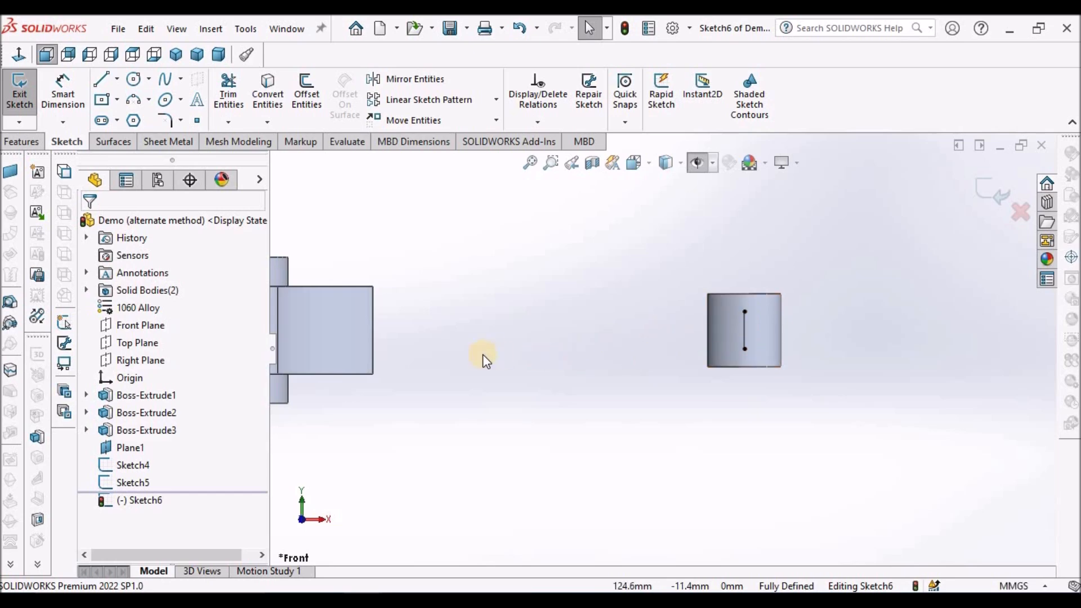
Convert the flange's vertical end edge into a sketch line and make it construction geometry.
{"action": "left_click", "coordinate": [373, 314]}
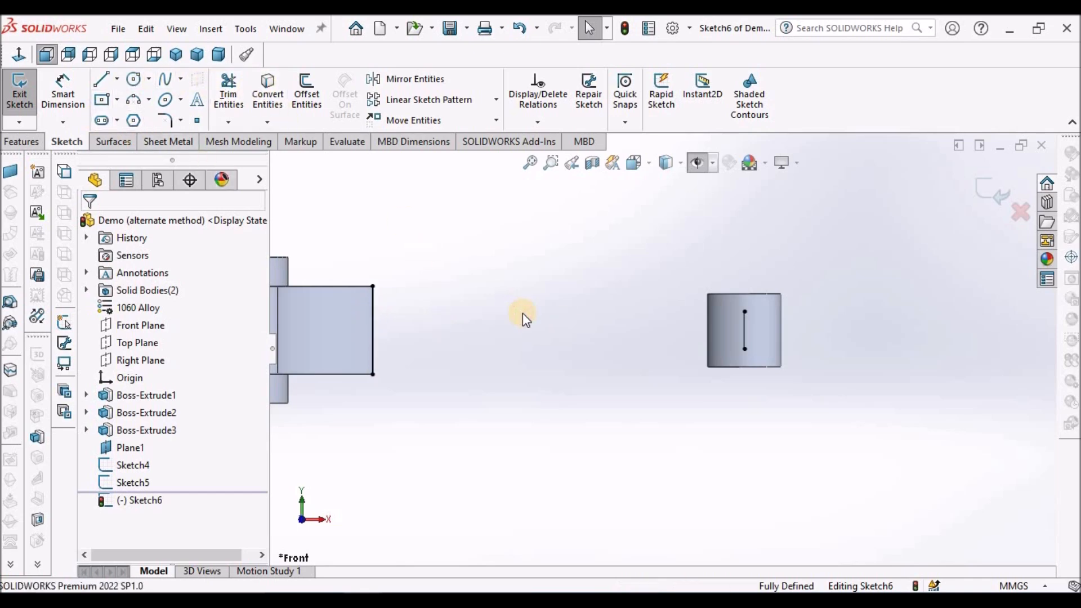
{"action": "left_click", "coordinate": [374, 329]}
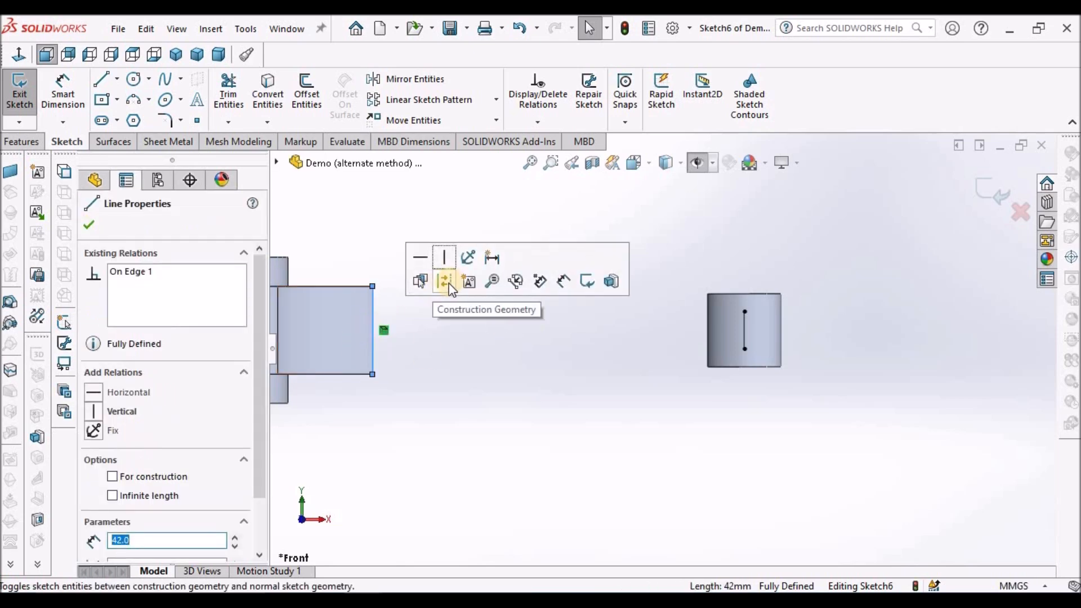
{"action": "left_click", "coordinate": [462, 361]}
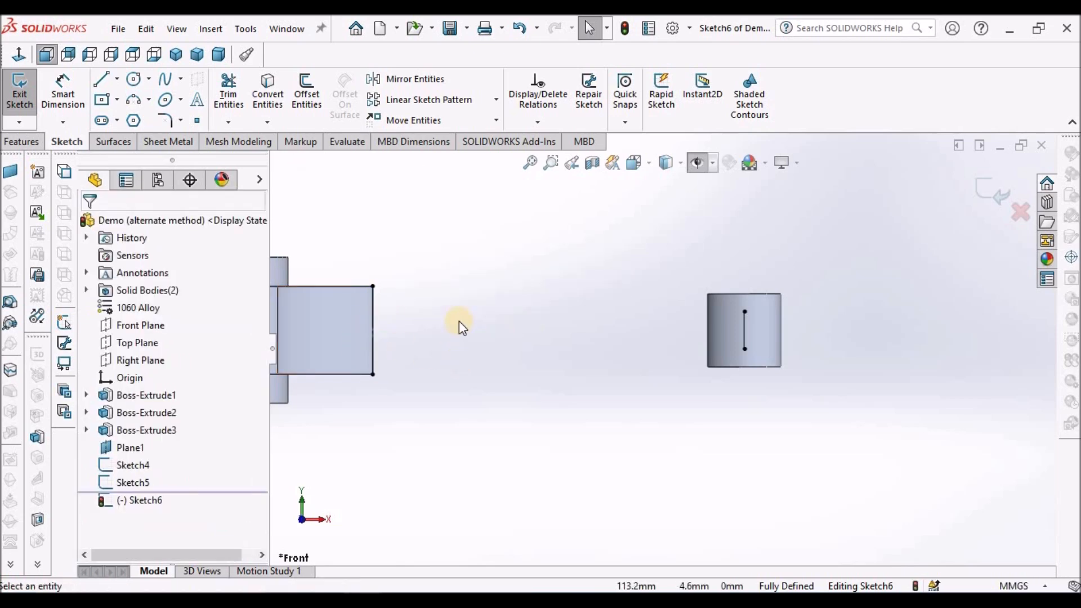
Sketch a downward-bulging three-point arc from the upper end of the flange line towards the small end.
{"action": "left_click", "coordinate": [140, 101]}
{"action": "left_click", "coordinate": [373, 287]}
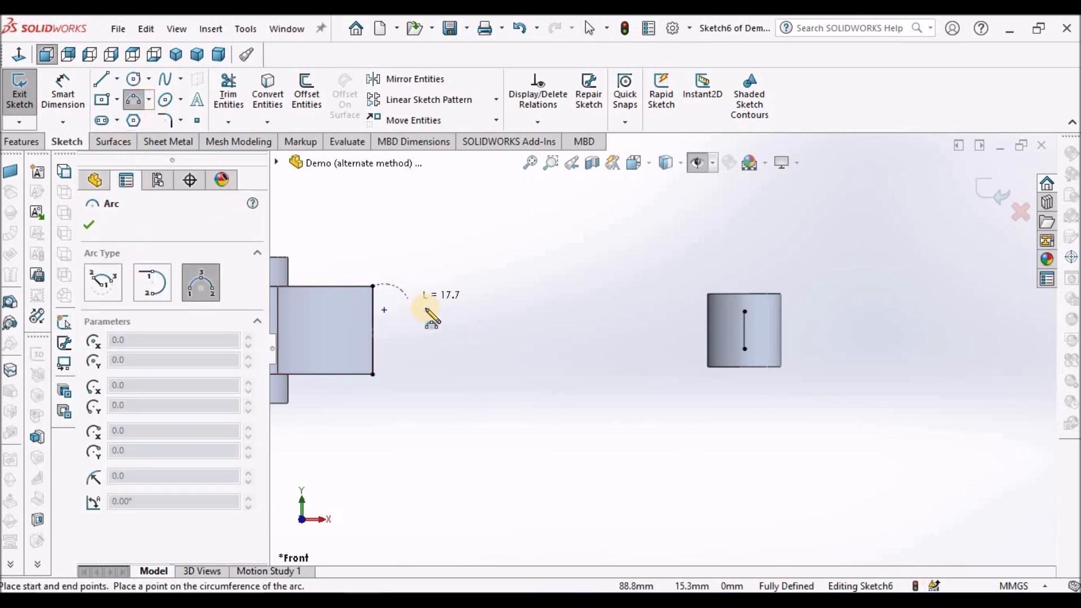
{"action": "left_click", "coordinate": [445, 311]}
{"action": "left_click", "coordinate": [418, 314]}
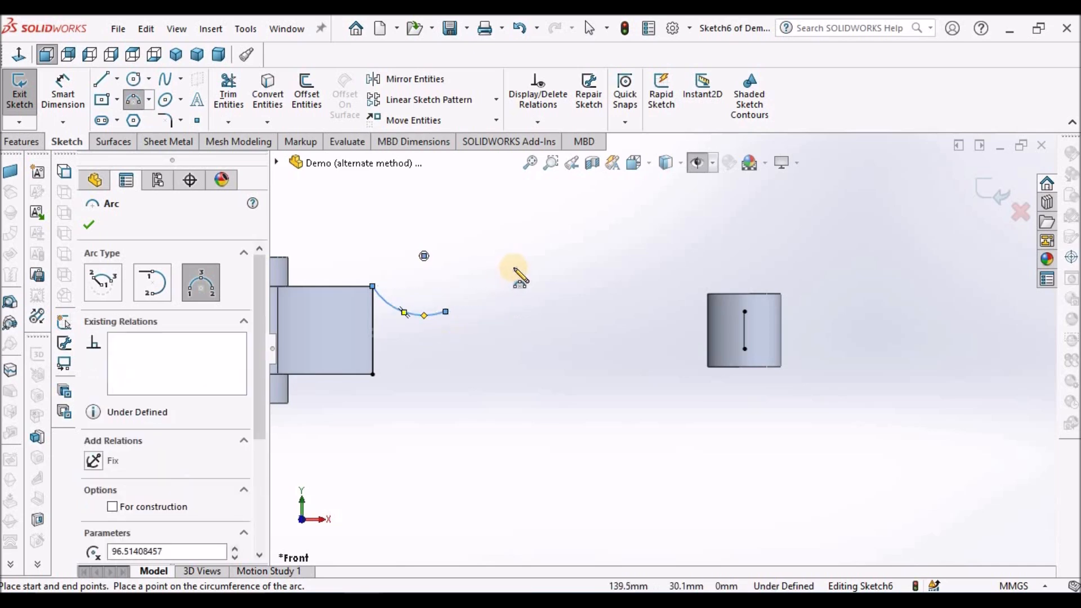
{"action": "key", "text": "Escape"}
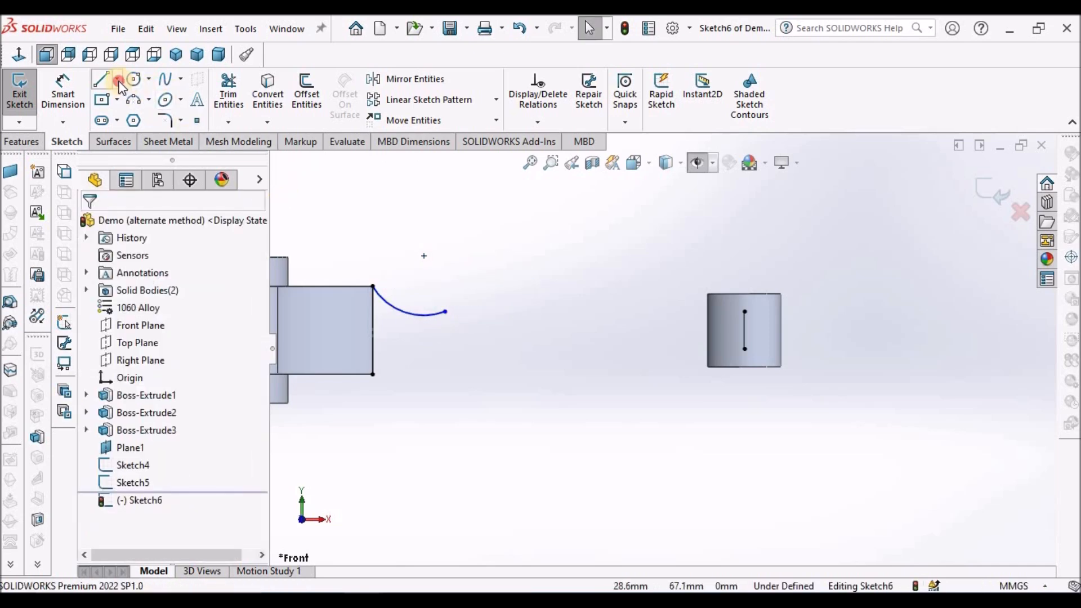
Draw a horizontal centerline from the midpoint of the flange line to the midpoint of the small-end line.
{"action": "left_click", "coordinate": [117, 81]}
{"action": "left_click", "coordinate": [141, 116]}
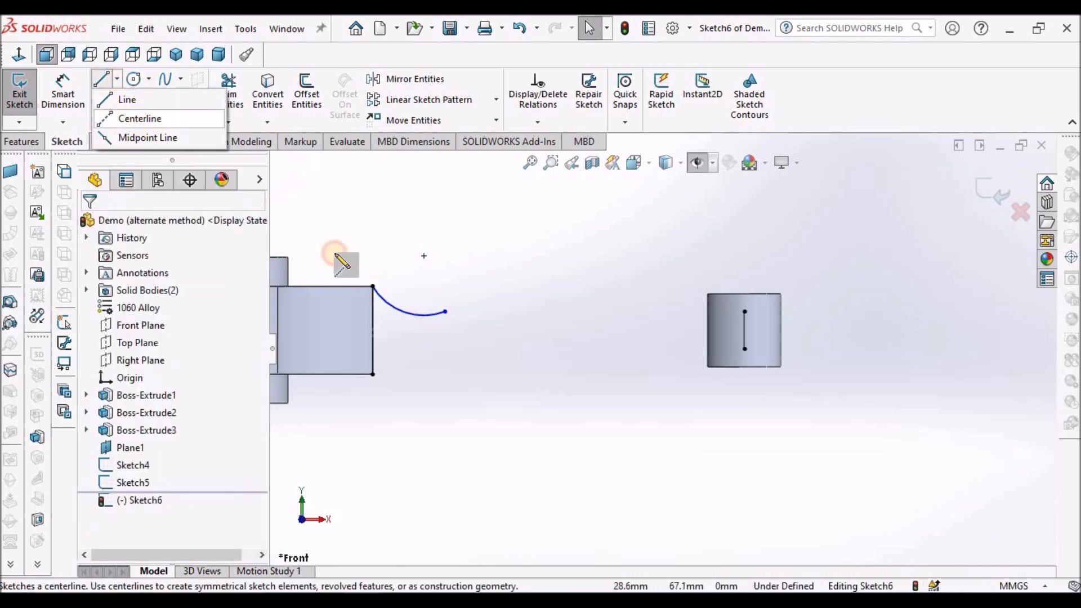
{"action": "left_click", "coordinate": [371, 330]}
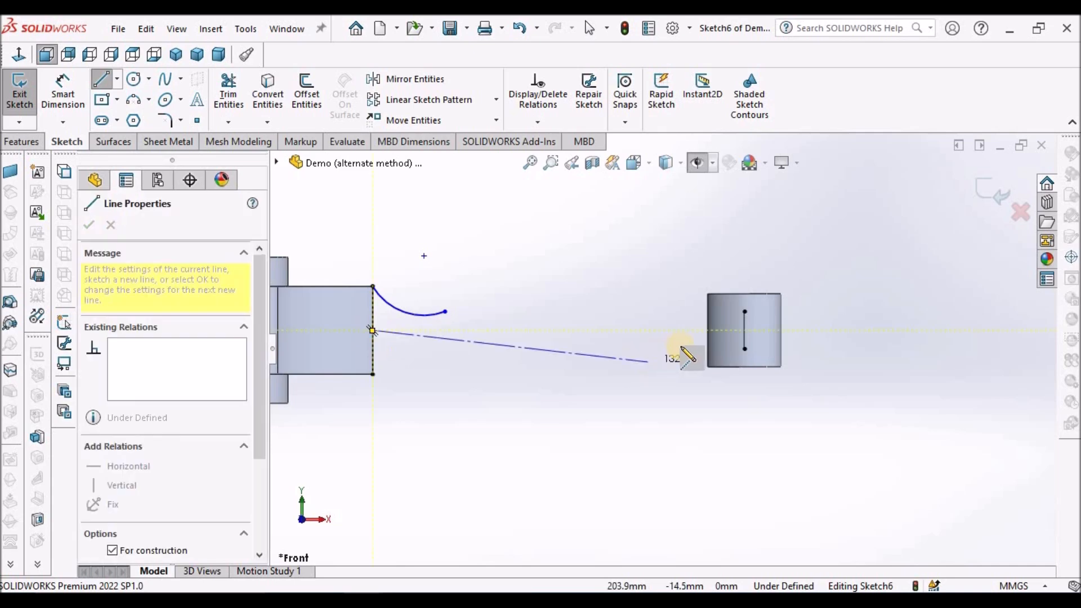
{"action": "left_click", "coordinate": [744, 330]}
{"action": "key", "text": "Escape"}
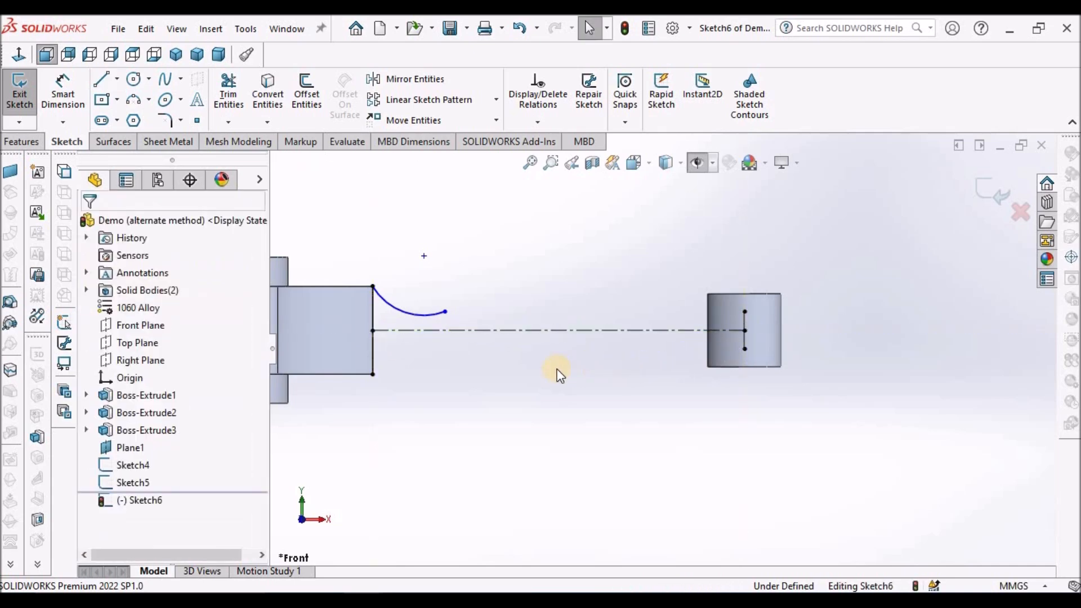
{"action": "scroll", "coordinate": [560, 371], "scroll_direction": "down", "scroll_amount": 1}
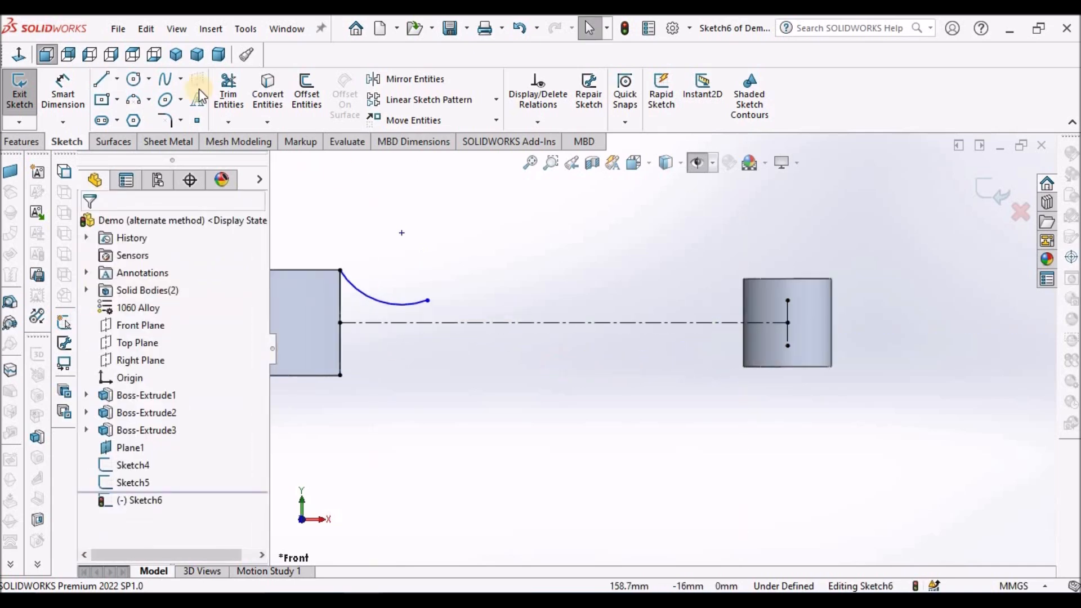
Draw a solid line from the upper end of the small-end line to the free end of the arc.
{"action": "left_click", "coordinate": [102, 82]}
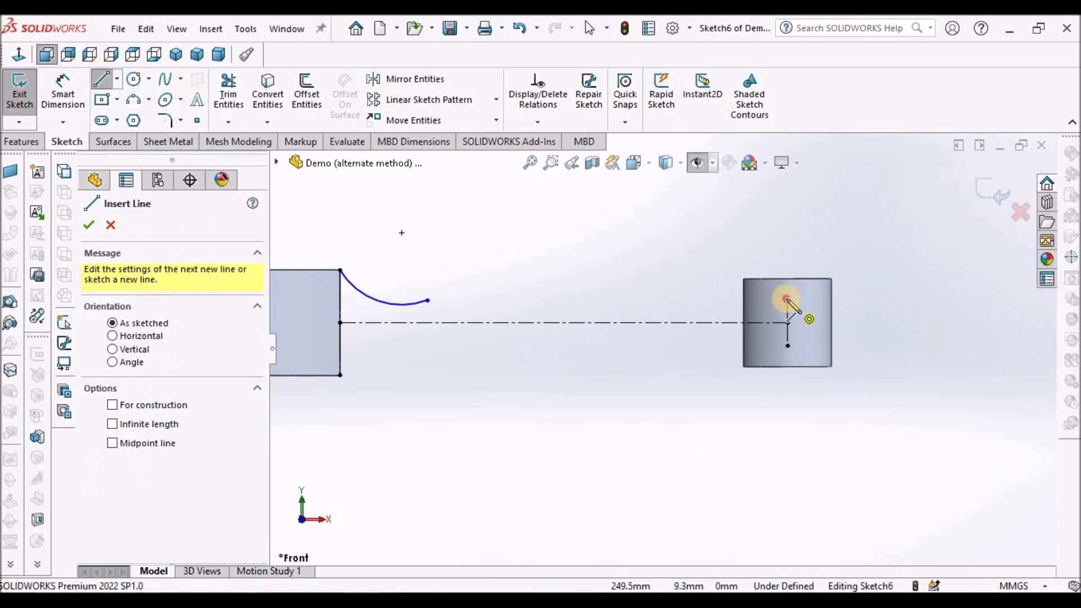
{"action": "left_click", "coordinate": [787, 300]}
{"action": "left_click", "coordinate": [428, 301]}
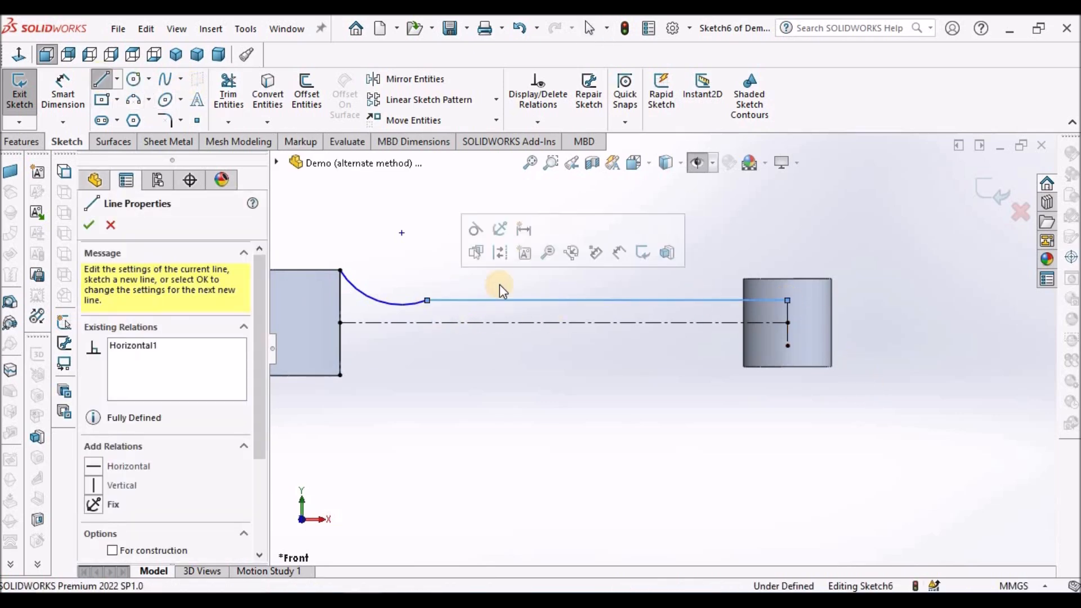
{"action": "key", "text": "Escape"}
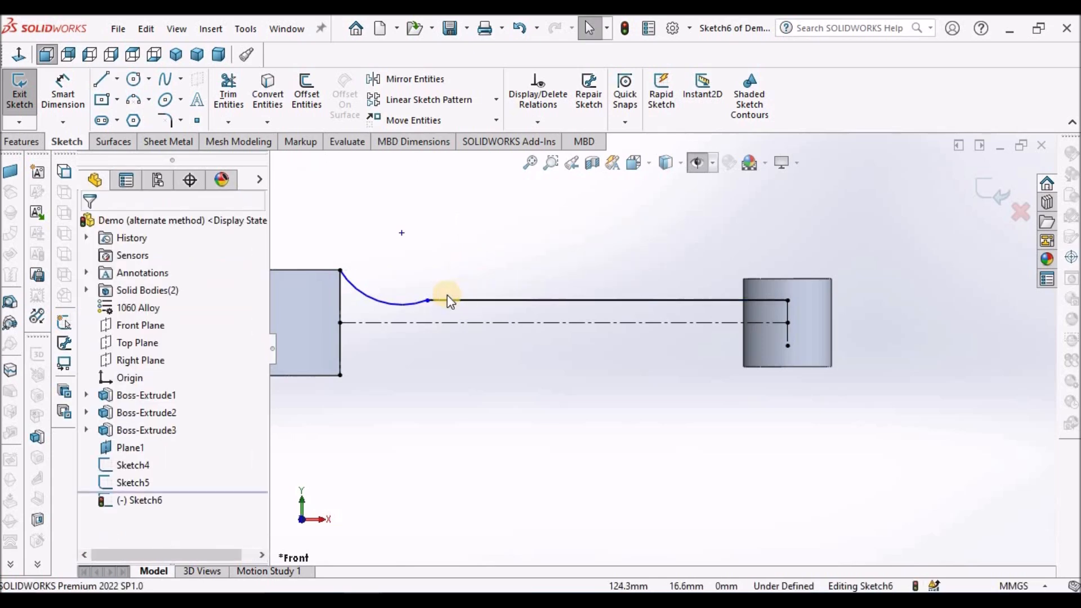
Delete the horizontal relation of the line joining the arc to the small end.
{"action": "left_click", "coordinate": [428, 301]}
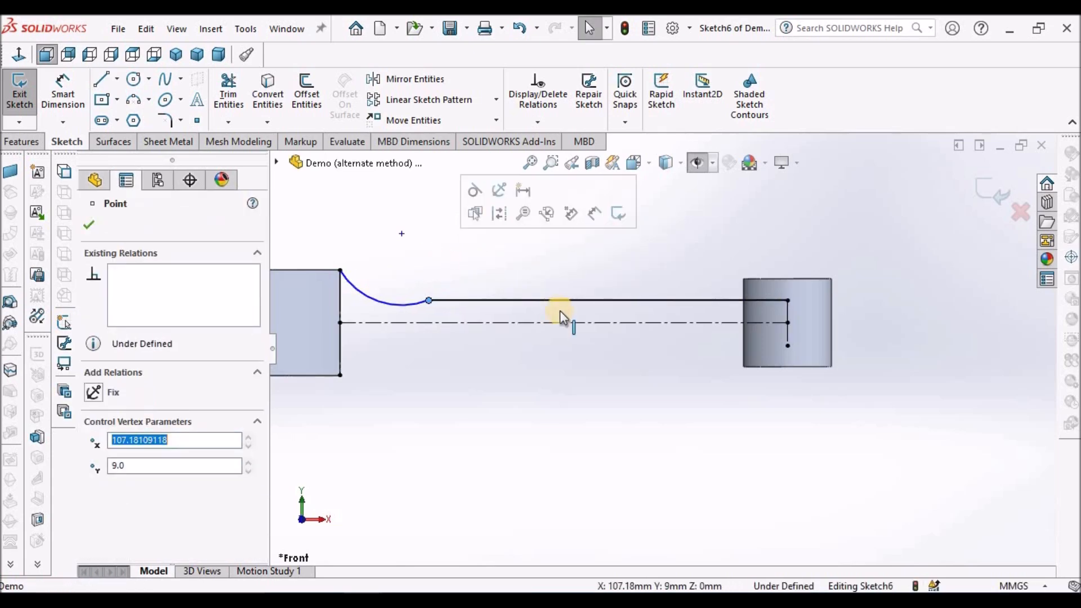
{"action": "left_click", "coordinate": [572, 300]}
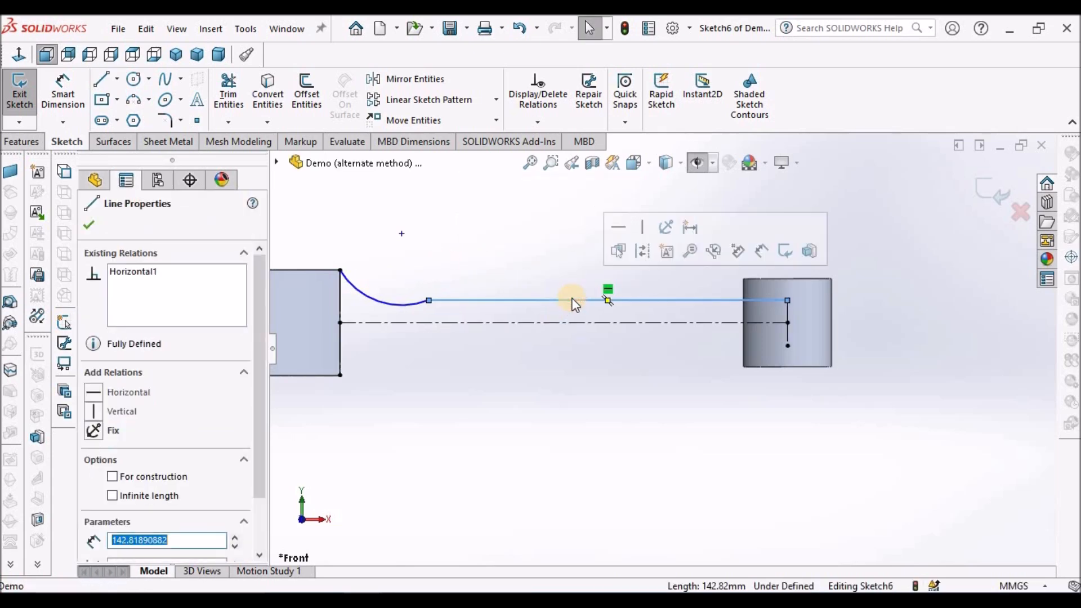
{"action": "left_click", "coordinate": [606, 285]}
{"action": "left_click", "coordinate": [572, 264]}
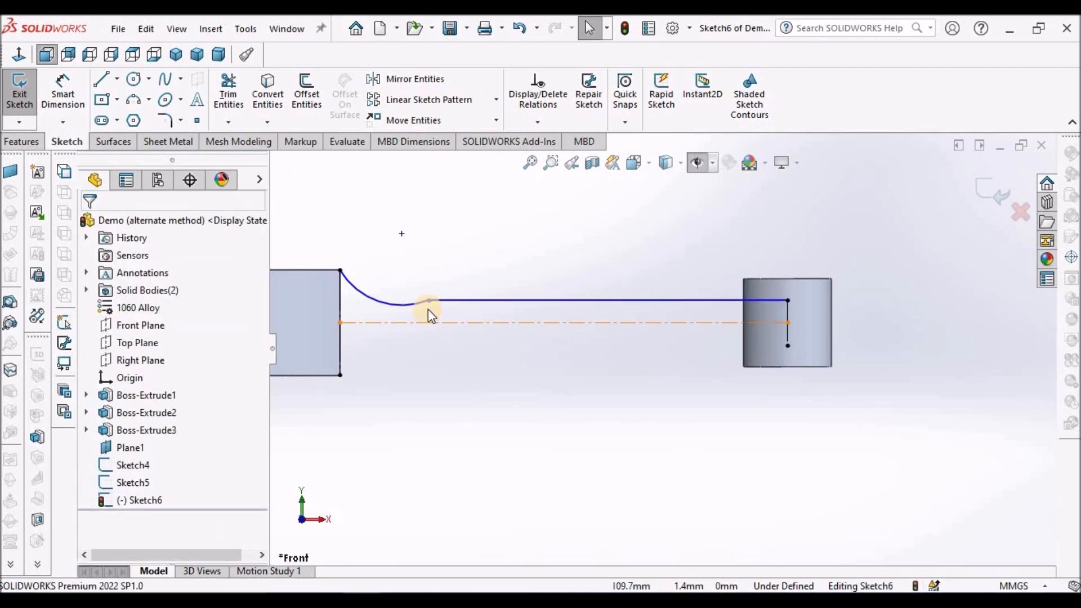
Move the shared endpoint of the arc and line slightly upward and make the two entities tangent there.
{"action": "left_click", "coordinate": [426, 292]}
{"action": "left_click_drag", "start_coordinate": [425, 282], "coordinate": [427, 284]}
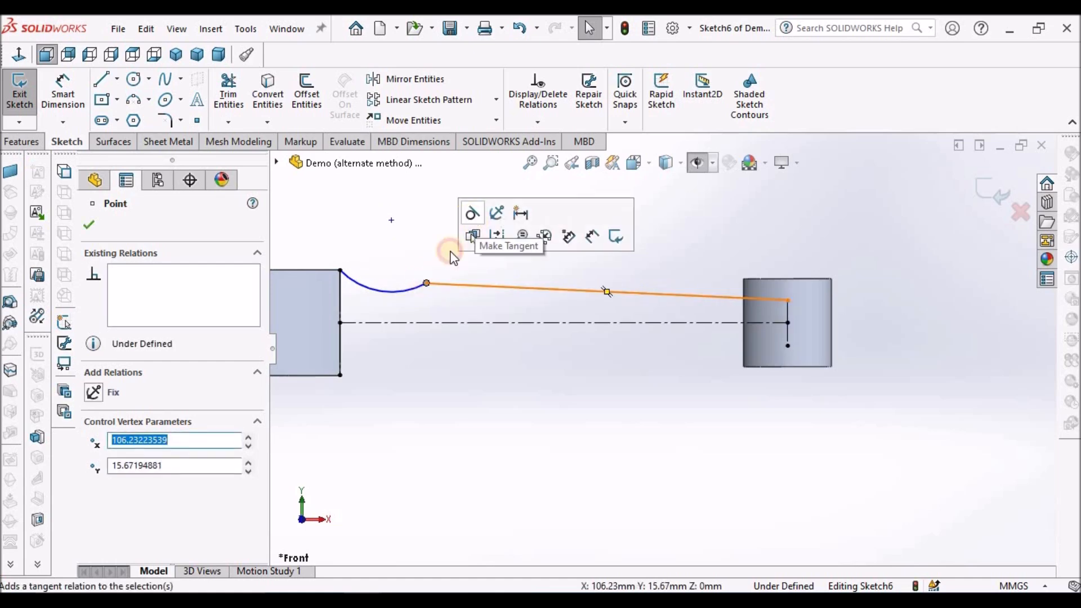
{"action": "left_click", "coordinate": [472, 219]}
{"action": "left_click", "coordinate": [424, 263]}
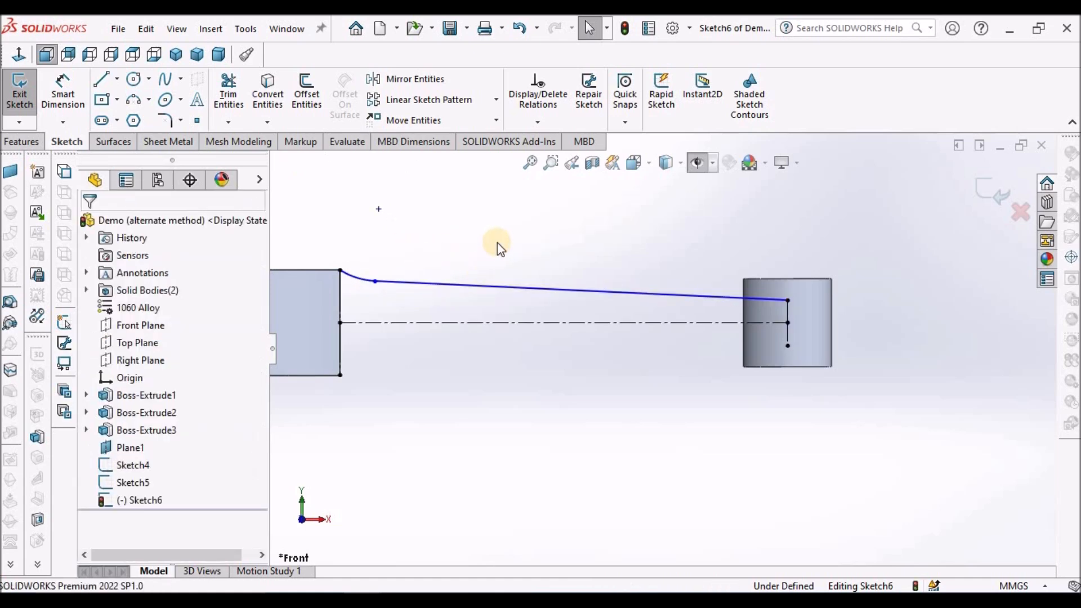
Dimension the radius of the arc beside the flange to 79 mm.
{"action": "left_click", "coordinate": [63, 90]}
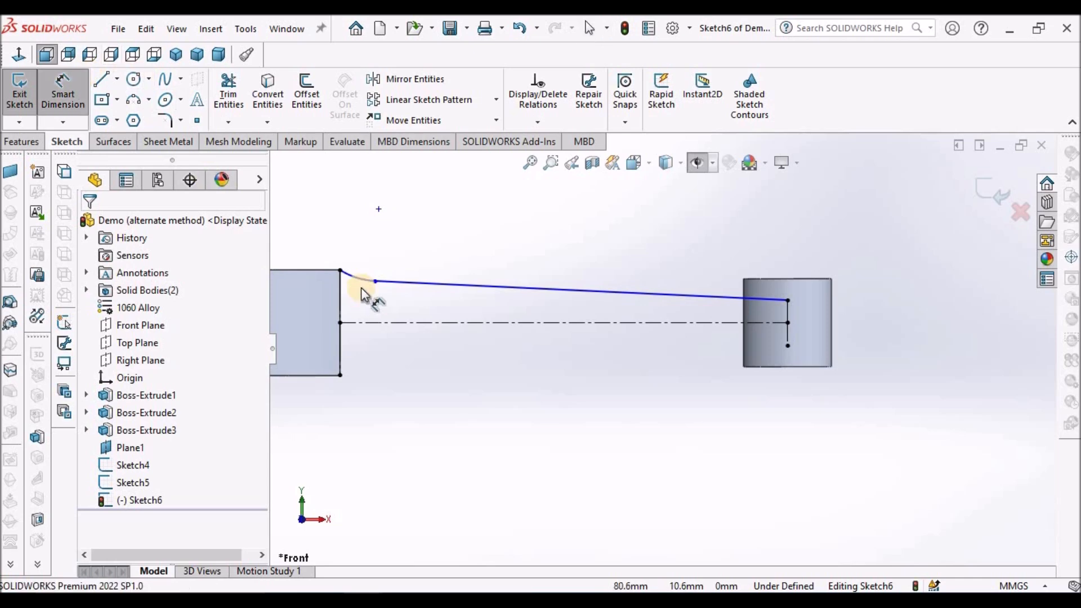
{"action": "left_click", "coordinate": [353, 275]}
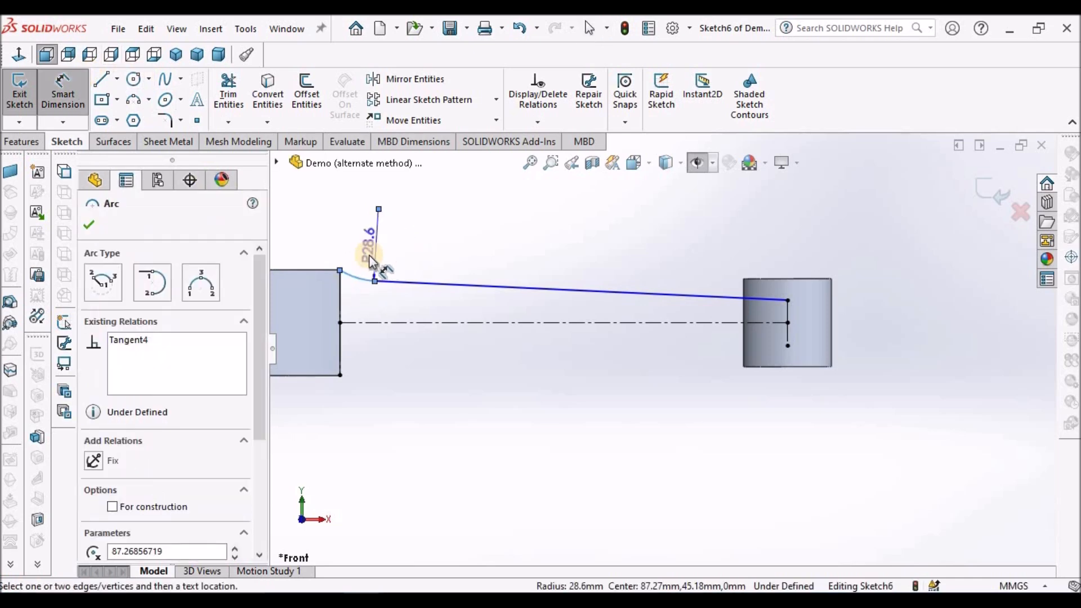
{"action": "left_click", "coordinate": [366, 256]}
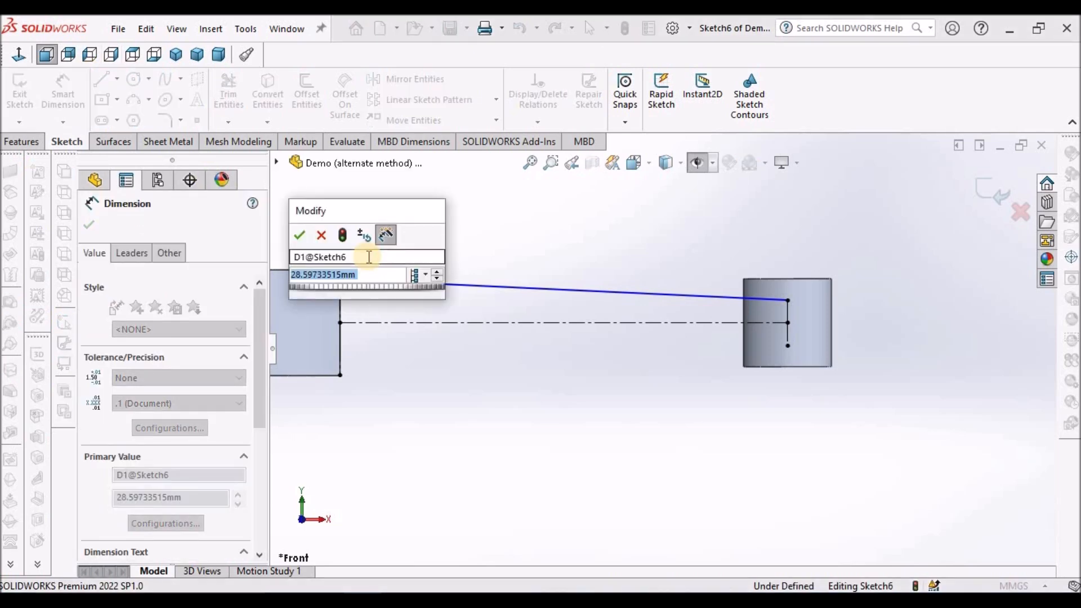
{"action": "type", "text": "79"}
{"action": "key", "text": "Return"}
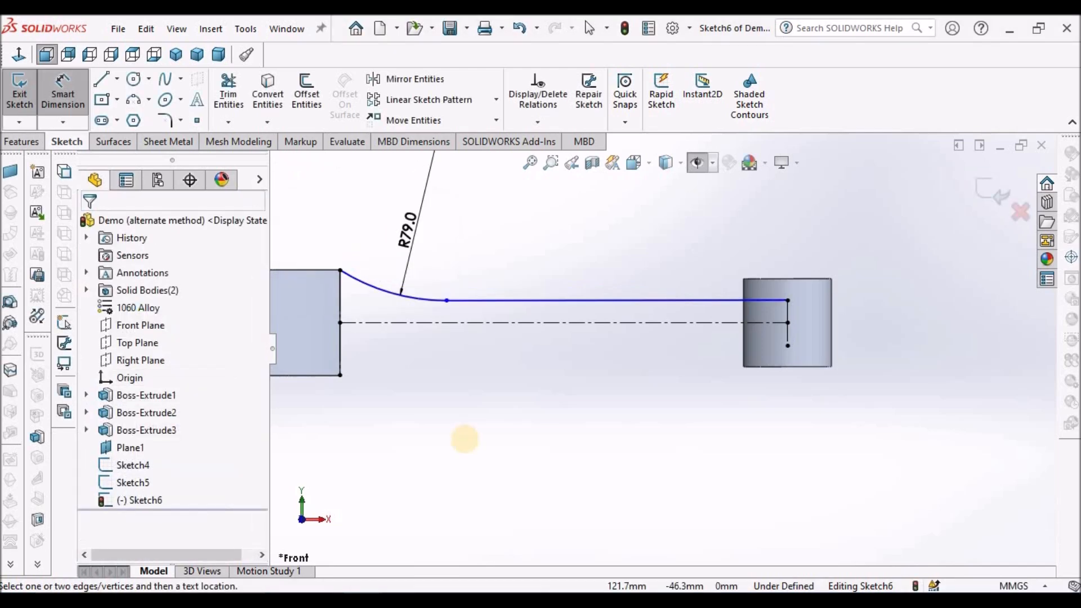
Dimension the horizontal distance from the flange's vertical line to the point where the arc meets the sloping line to 13 mm.
{"action": "left_click", "coordinate": [339, 334]}
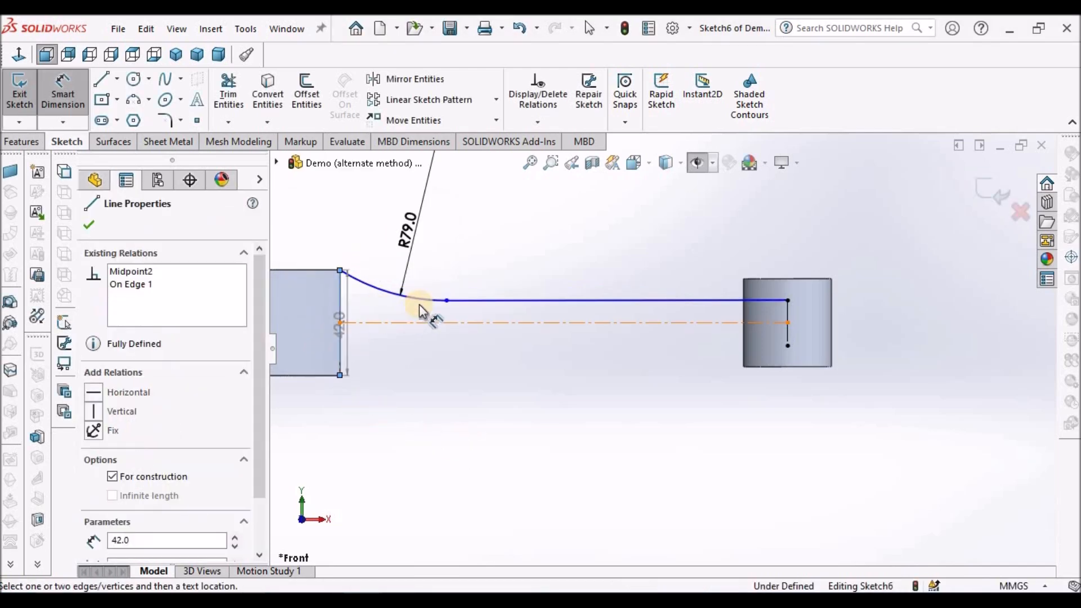
{"action": "left_click", "coordinate": [447, 300]}
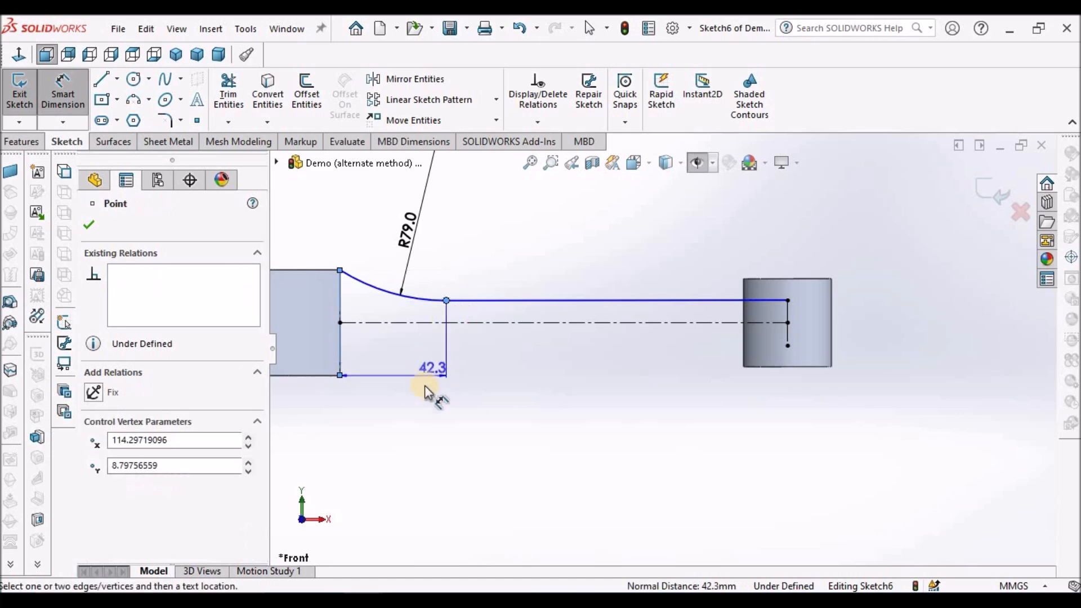
{"action": "left_click", "coordinate": [413, 417]}
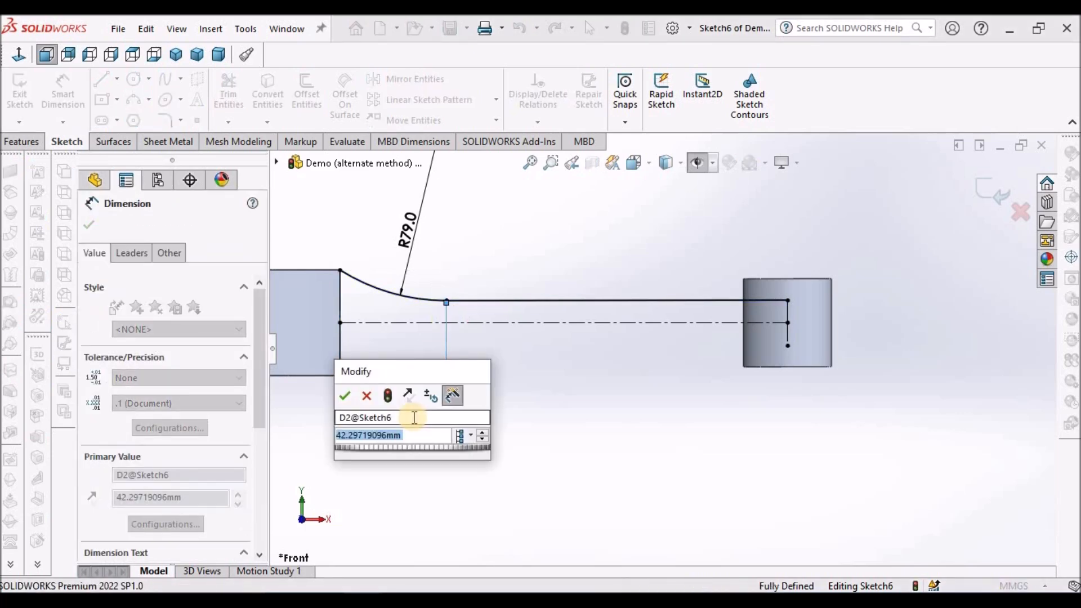
{"action": "type", "text": "13"}
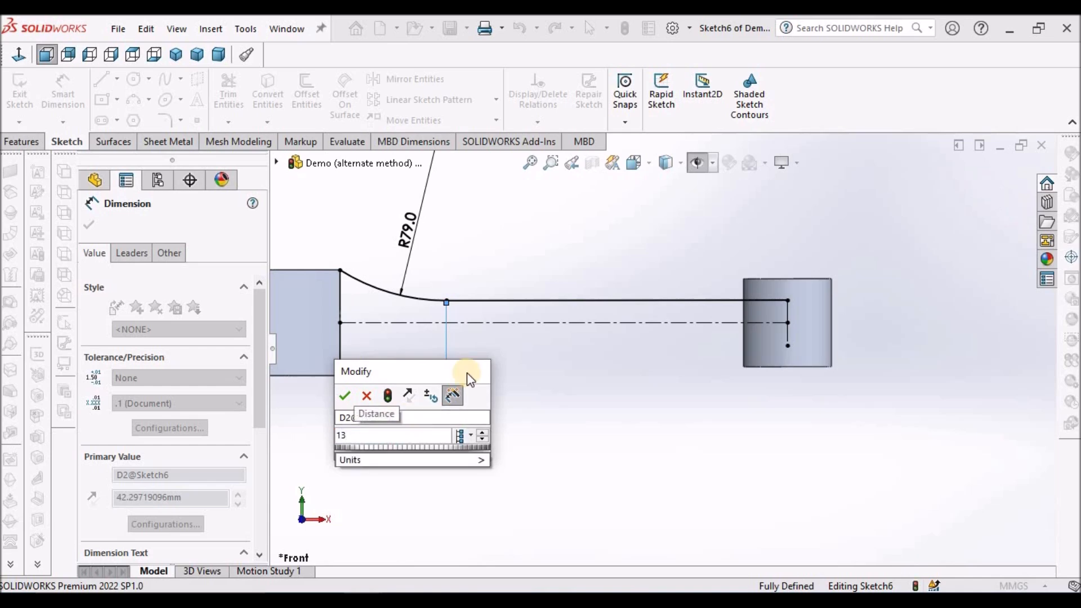
{"action": "key", "text": "Return"}
{"action": "left_click", "coordinate": [486, 405]}
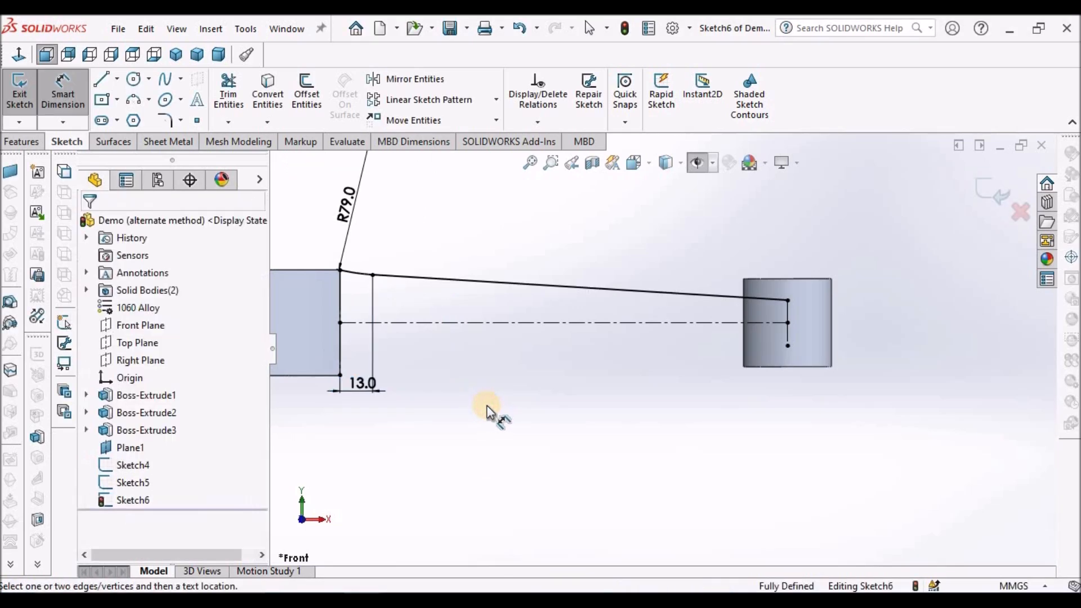
{"action": "key", "text": "Escape"}
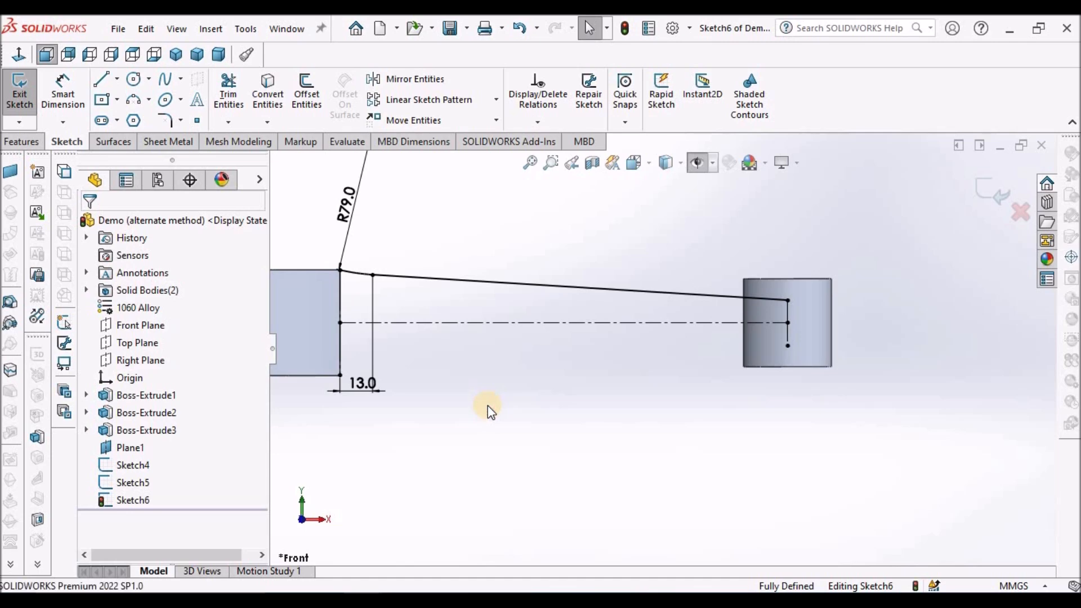
Mirror the sloping line and the R79 arc about the horizontal centerline, keeping the originals.
{"action": "key", "text": "f"}
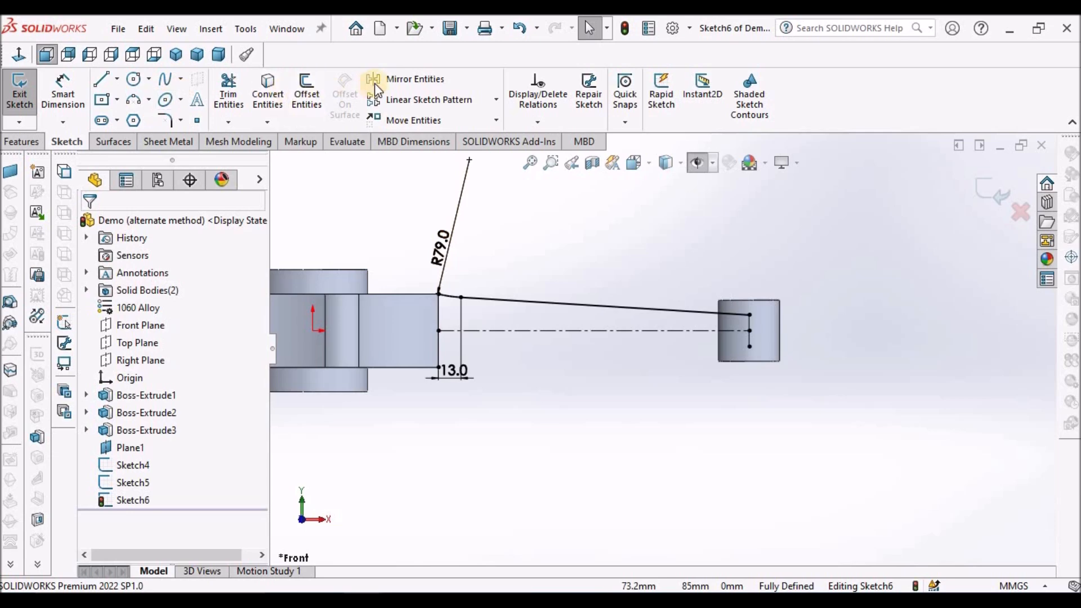
{"action": "left_click", "coordinate": [388, 81]}
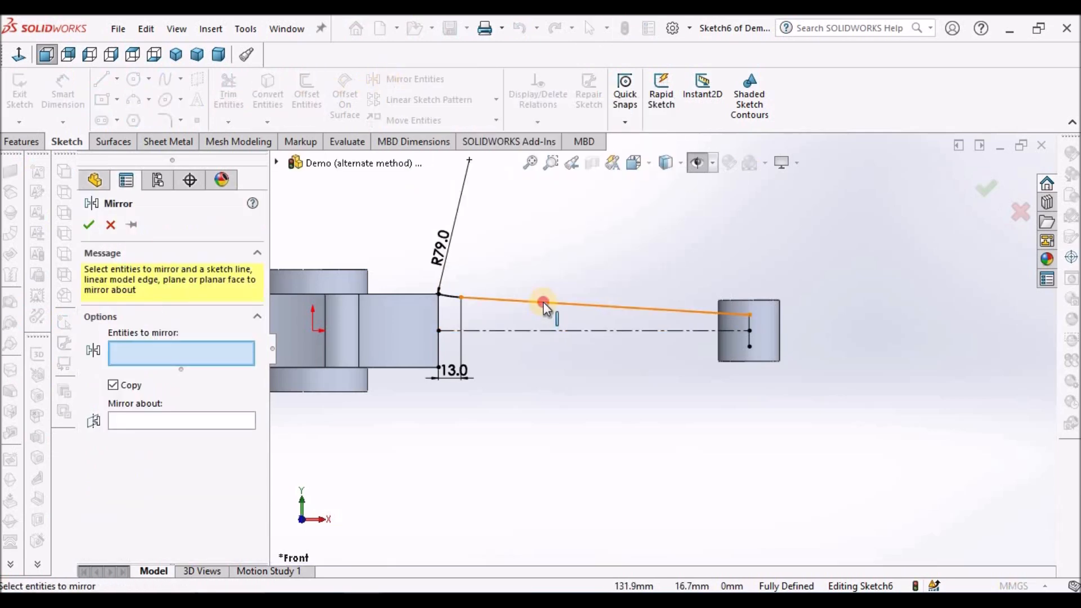
{"action": "left_click", "coordinate": [447, 294]}
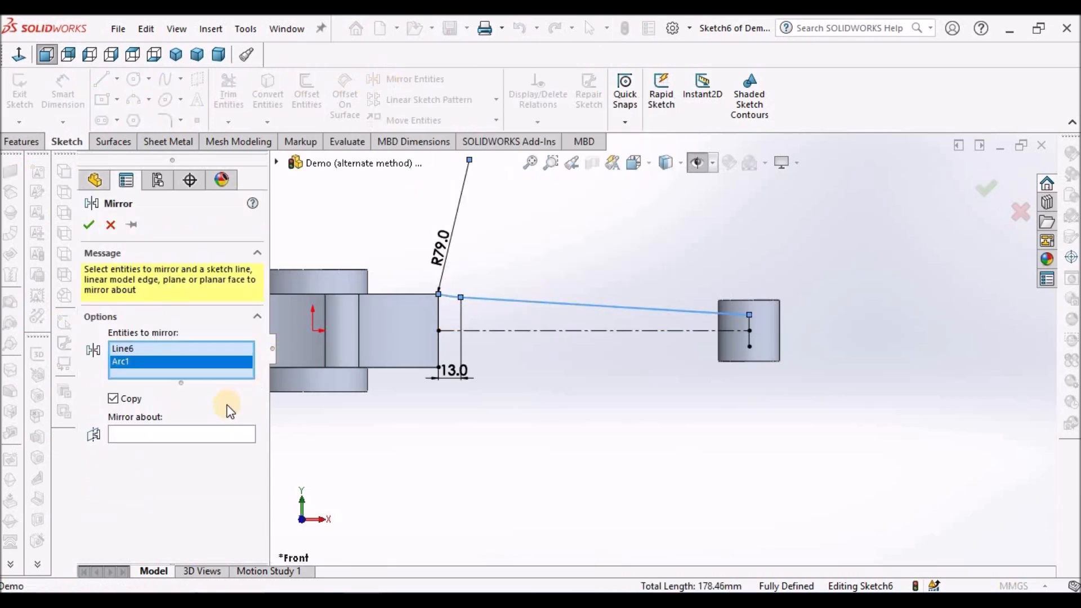
{"action": "left_click", "coordinate": [200, 435]}
{"action": "left_click", "coordinate": [529, 331]}
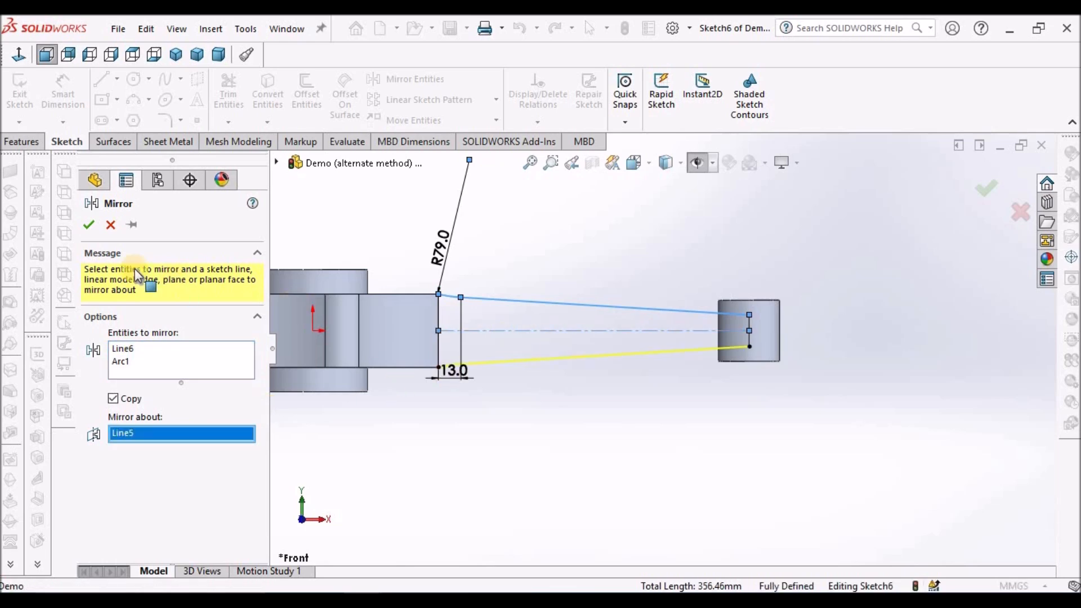
{"action": "left_click", "coordinate": [90, 225]}
Exit the guide curve sketch and make the hidden sketches and reference plane visible in the model view.
{"action": "middle_click_drag", "start_coordinate": [647, 401], "coordinate": [598, 449]}
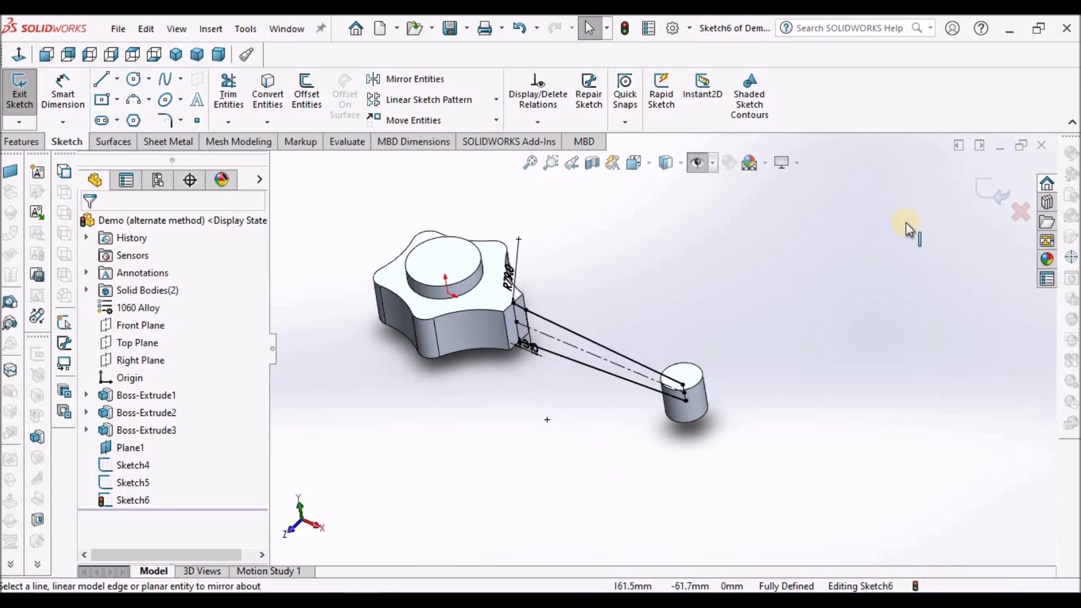
{"action": "double_click", "coordinate": [859, 288]}
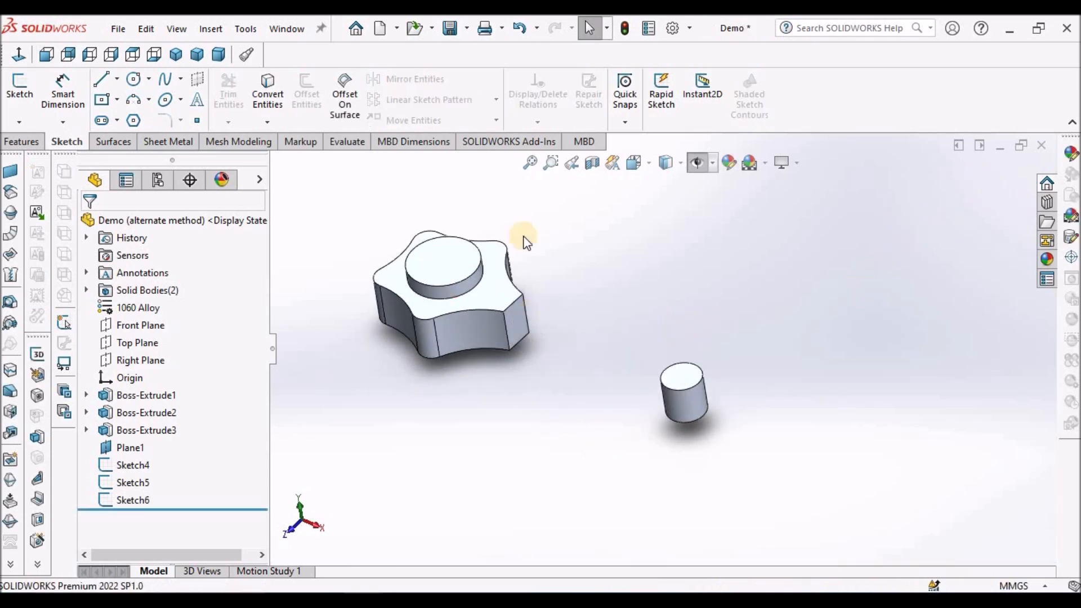
{"action": "left_click", "coordinate": [698, 164]}
{"action": "mouse_move", "coordinate": [842, 257]}
{"action": "middle_mouse_down"}
{"action": "mouse_move", "coordinate": [873, 248]}
{"action": "mouse_move", "coordinate": [895, 207]}
{"action": "mouse_move", "coordinate": [873, 181]}
{"action": "mouse_move", "coordinate": [845, 194]}
{"action": "mouse_move", "coordinate": [827, 231]}
{"action": "mouse_move", "coordinate": [841, 255]}
{"action": "middle_mouse_up"}
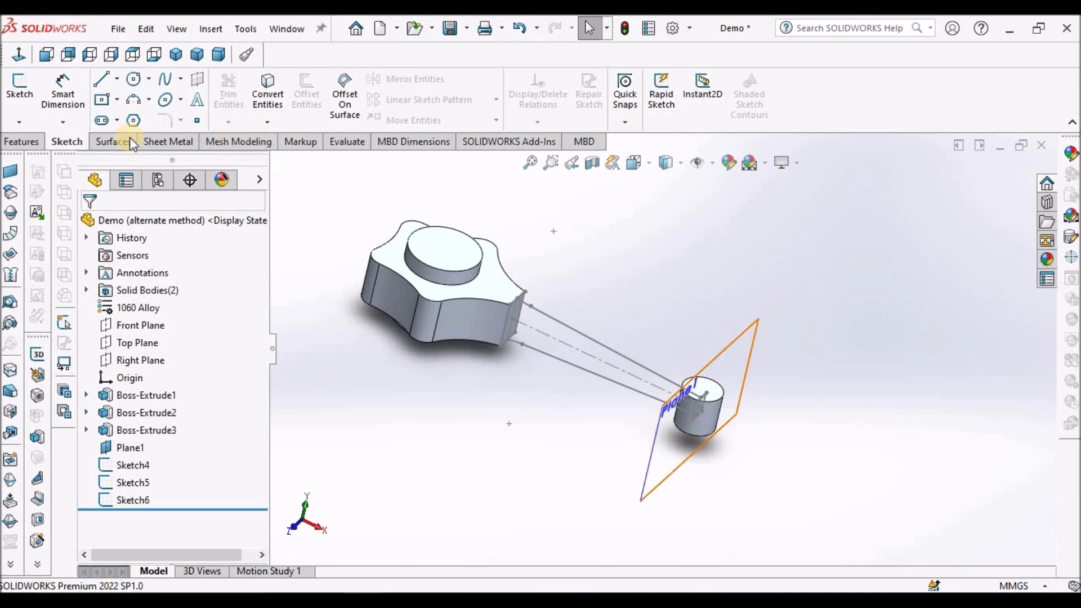
Start a Lofted Boss/Base with Sketch4 at the small end and Sketch5 at the flange as the profiles.
{"action": "left_click", "coordinate": [22, 142]}
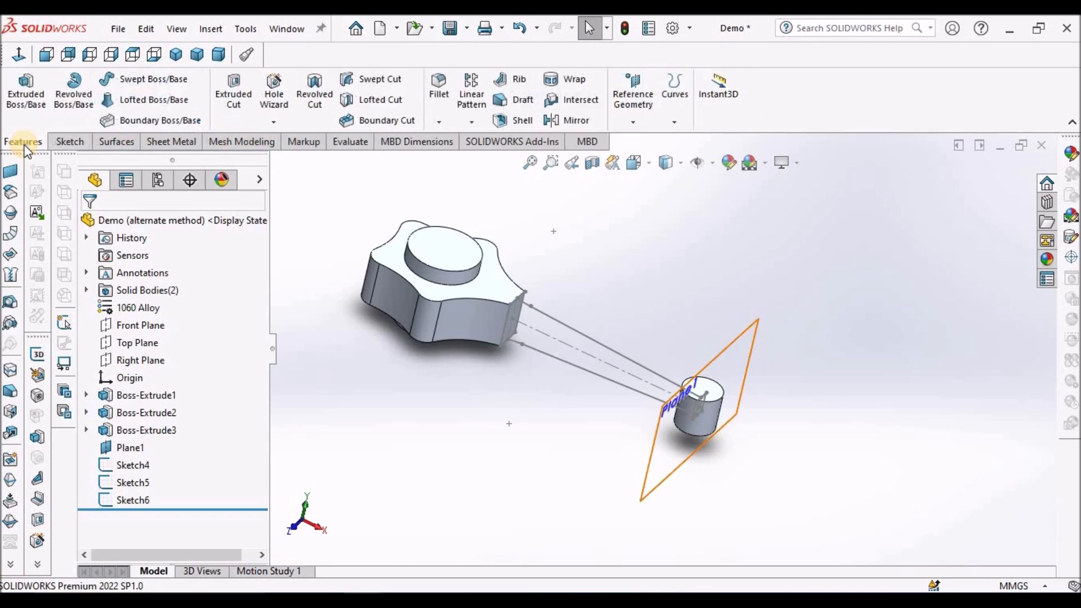
{"action": "left_click", "coordinate": [181, 106]}
{"action": "middle_click_drag", "start_coordinate": [612, 288], "coordinate": [545, 346]}
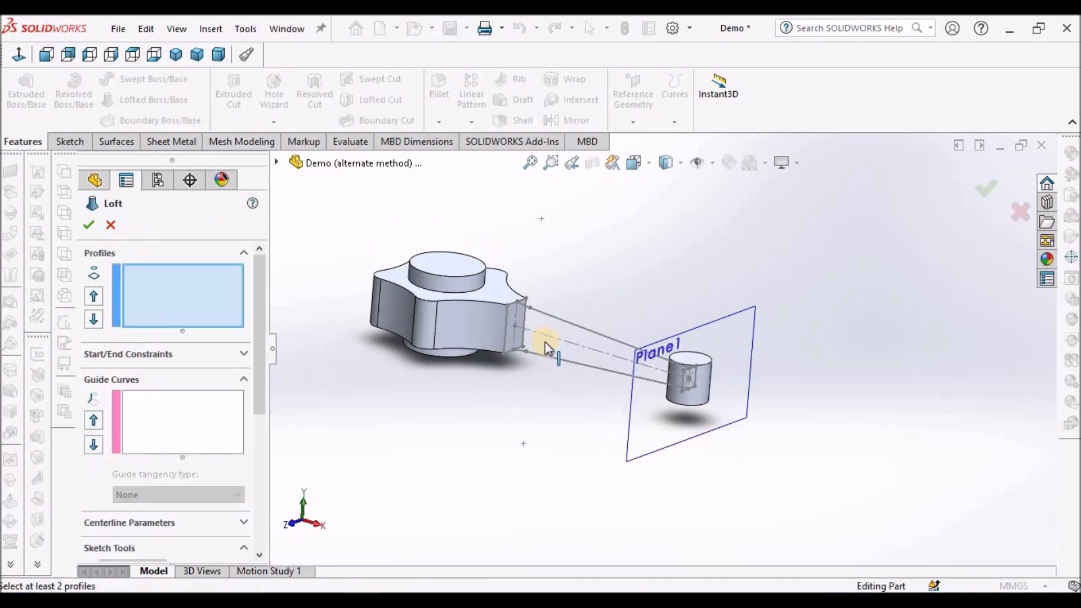
{"action": "left_click", "coordinate": [276, 163]}
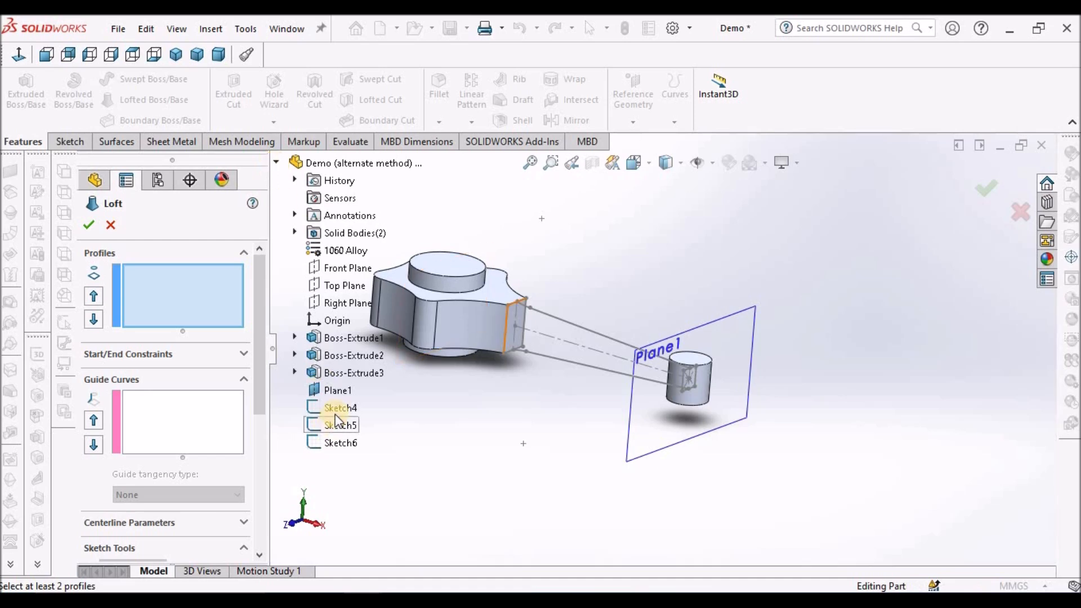
{"action": "left_click", "coordinate": [337, 409]}
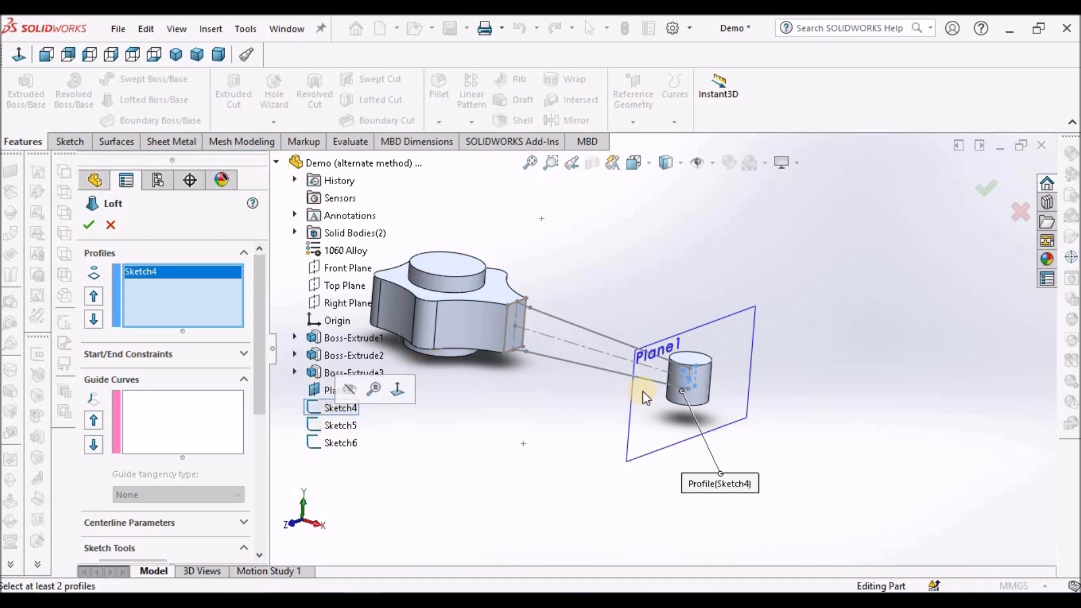
{"action": "middle_click_drag", "start_coordinate": [646, 394], "coordinate": [583, 403]}
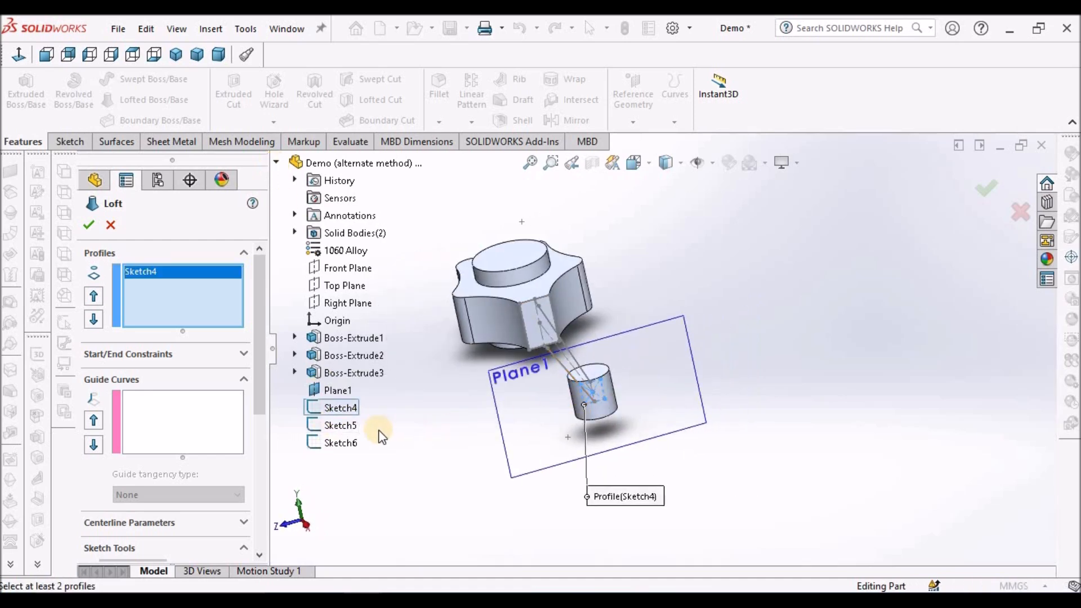
{"action": "left_click", "coordinate": [327, 427]}
Move the loft connectors on the small-end and flange profiles to matching upper corners so the loft does not twist.
{"action": "middle_click_drag", "start_coordinate": [741, 320], "coordinate": [793, 328]}
{"action": "scroll", "coordinate": [706, 400], "scroll_direction": "down", "scroll_amount": 3}
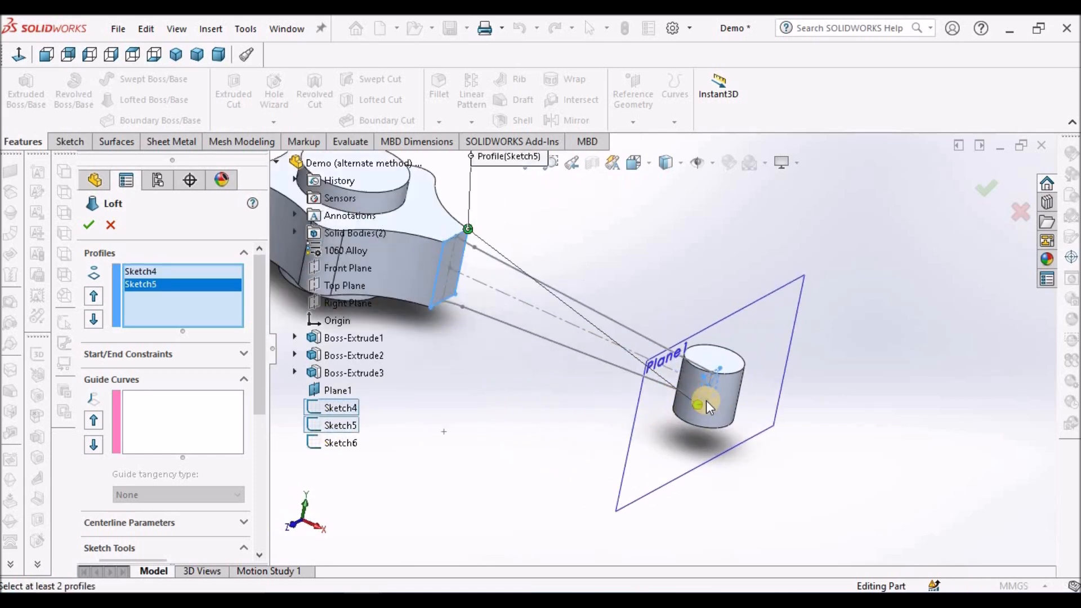
{"action": "left_click_drag", "start_coordinate": [692, 405], "coordinate": [720, 364]}
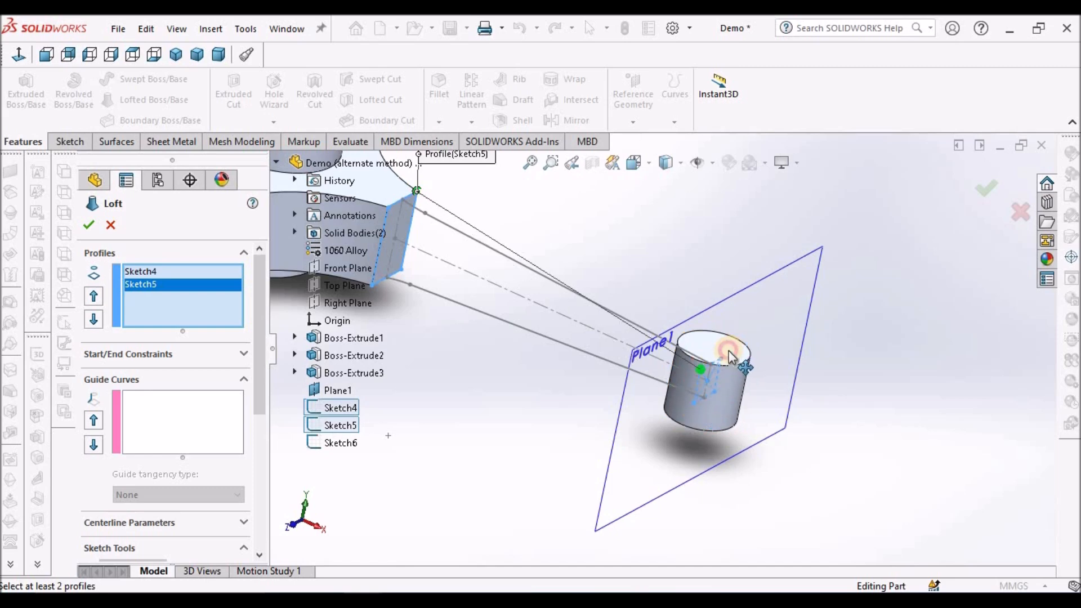
{"action": "left_click_drag", "start_coordinate": [418, 191], "coordinate": [388, 207]}
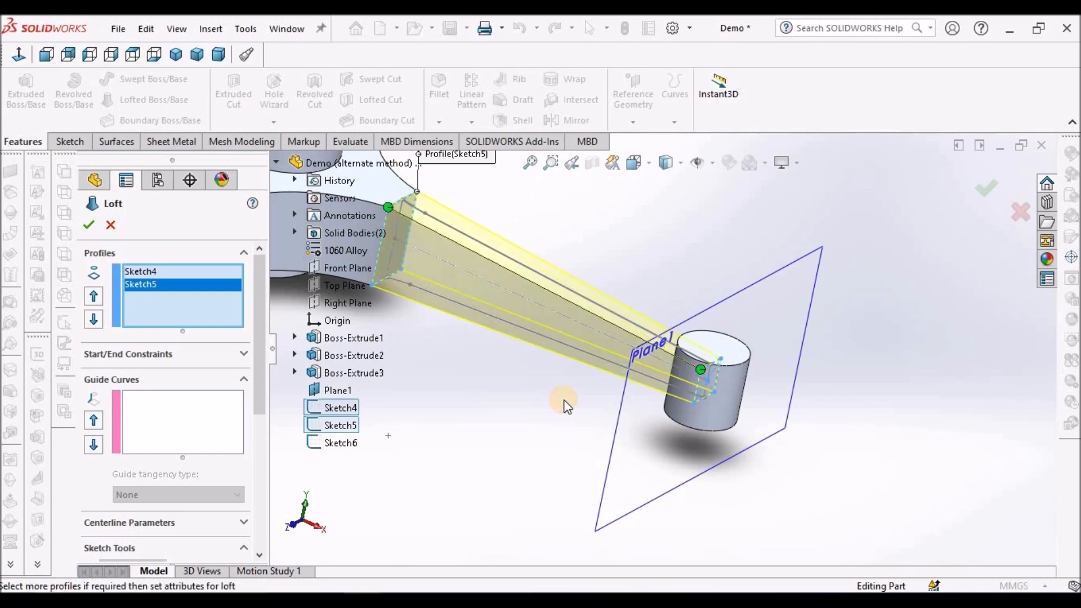
Examine the loft preview in the front view, comparing its upper edge with the sketched guide curve.
{"action": "scroll", "coordinate": [589, 390], "scroll_direction": "up", "scroll_amount": 4}
{"action": "middle_click_drag", "start_coordinate": [581, 315], "coordinate": [631, 313]}
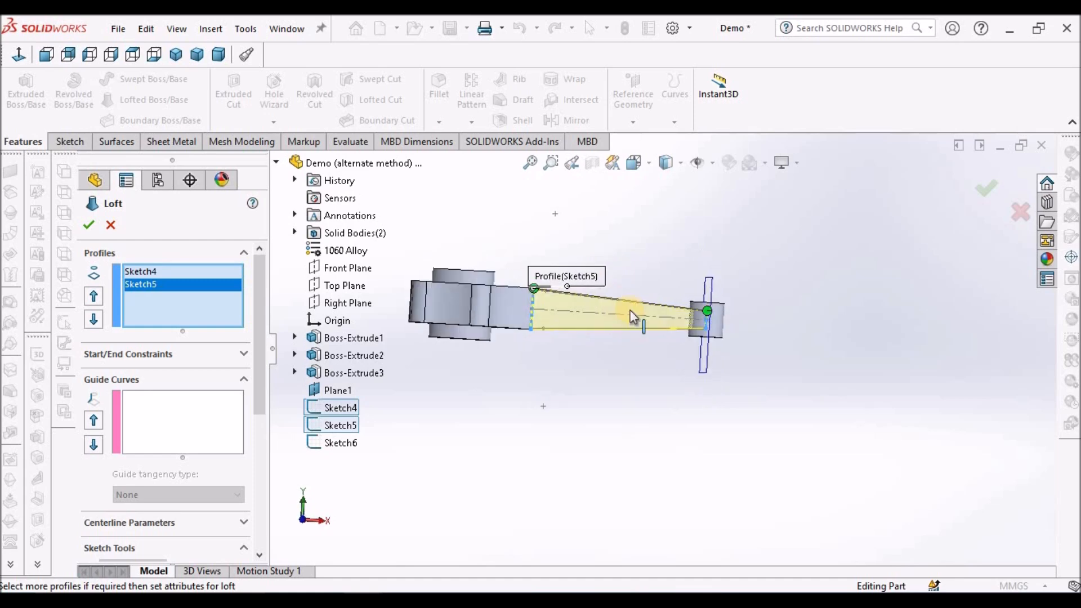
{"action": "left_click", "coordinate": [48, 55]}
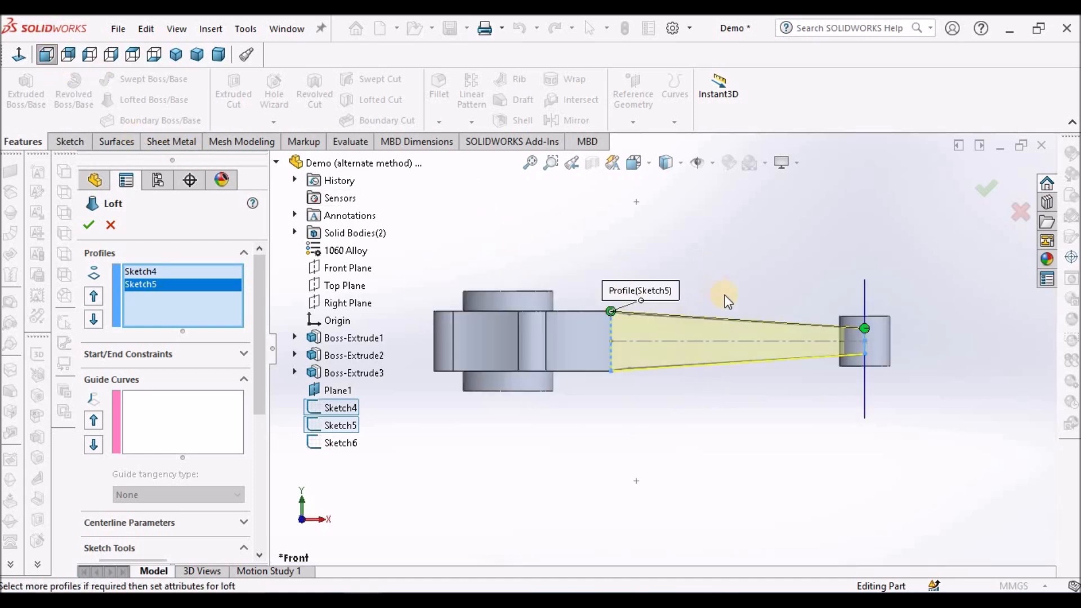
{"action": "scroll", "coordinate": [809, 343], "scroll_direction": "down", "scroll_amount": 6}
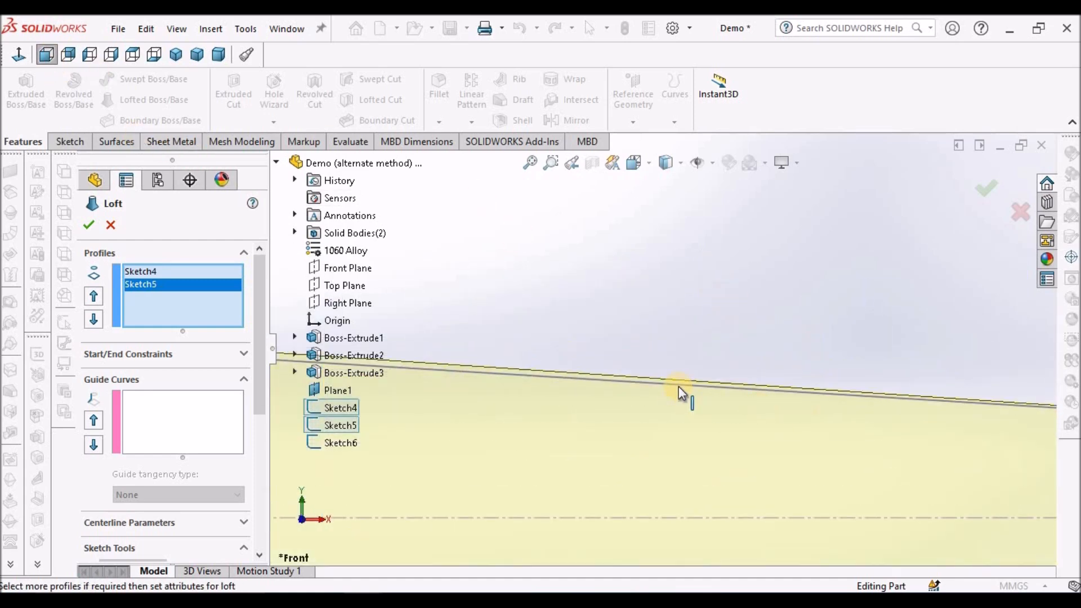
{"action": "scroll", "coordinate": [476, 362], "scroll_direction": "up", "scroll_amount": 3}
{"action": "middle_click_drag", "start_coordinate": [575, 364], "coordinate": [704, 334]}
{"action": "scroll", "coordinate": [711, 356], "scroll_direction": "up", "scroll_amount": 4}
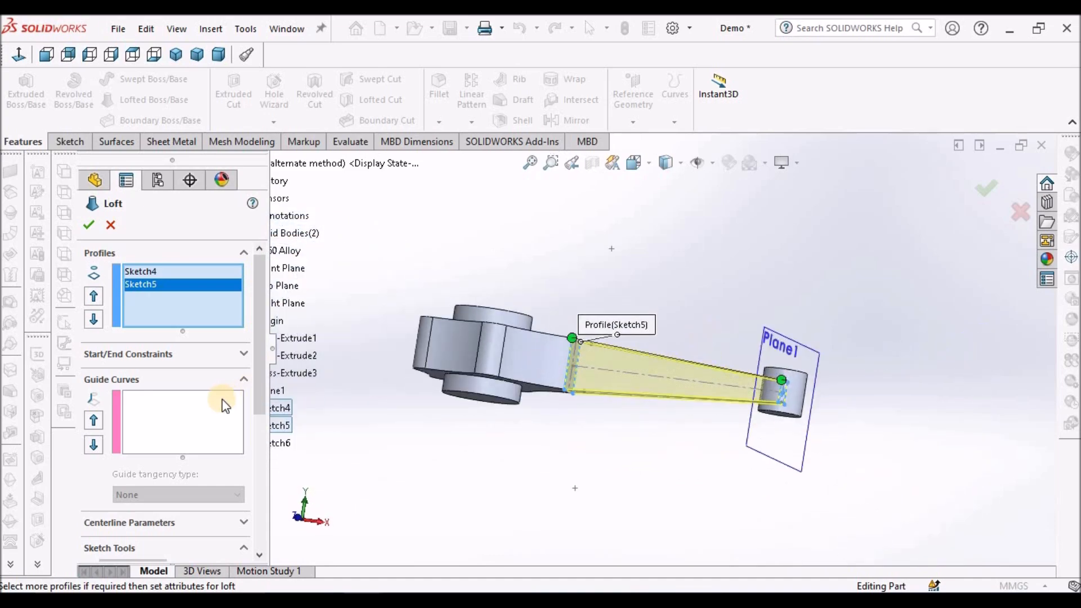
Add the upper arc-and-line chain of the side sketch to the loft as an open-loop guide curve.
{"action": "left_click", "coordinate": [188, 418]}
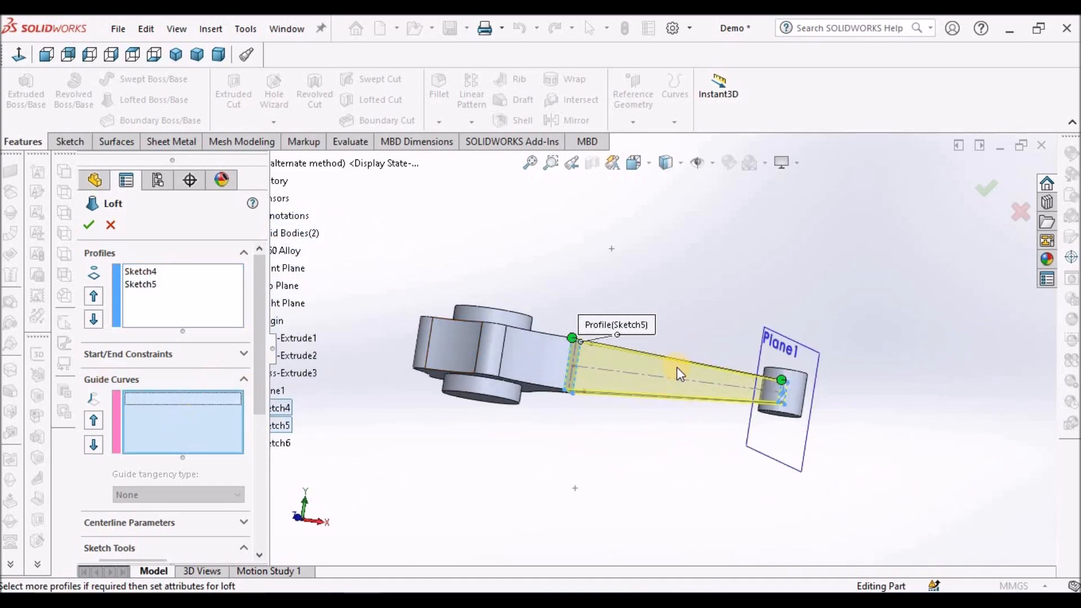
{"action": "scroll", "coordinate": [670, 372], "scroll_direction": "down", "scroll_amount": 1}
{"action": "scroll", "coordinate": [670, 368], "scroll_direction": "down", "scroll_amount": 5}
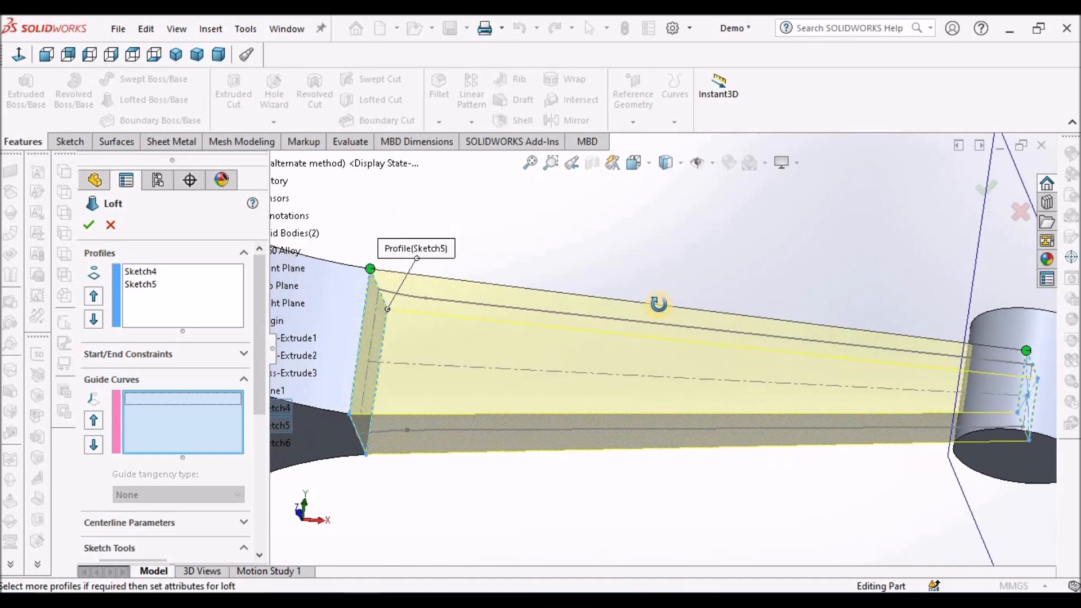
{"action": "left_click", "coordinate": [629, 321]}
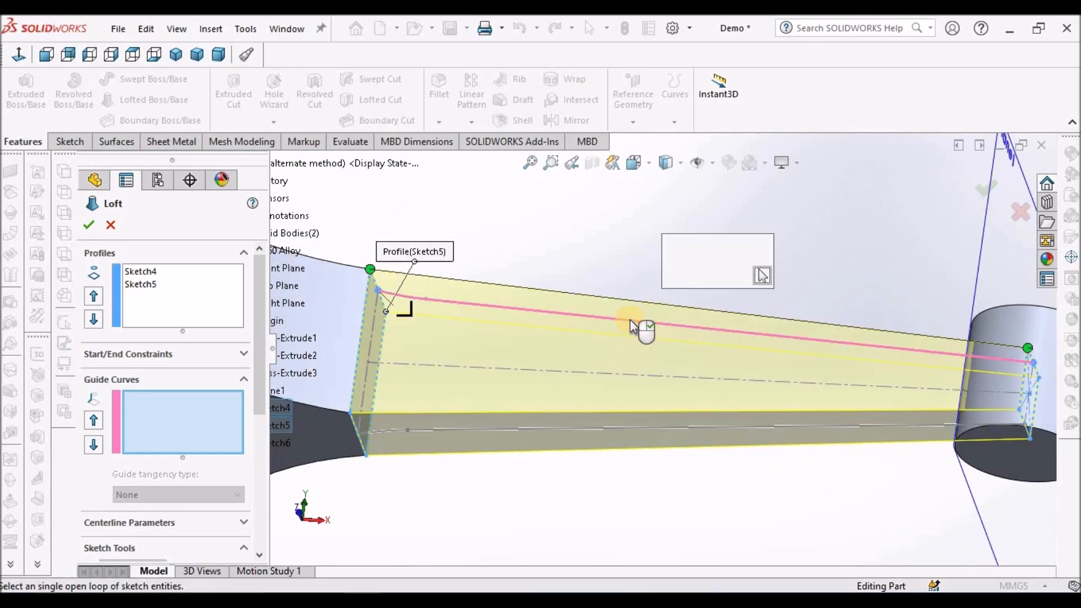
{"action": "left_click", "coordinate": [47, 54]}
{"action": "scroll", "coordinate": [816, 340], "scroll_direction": "down", "scroll_amount": 4}
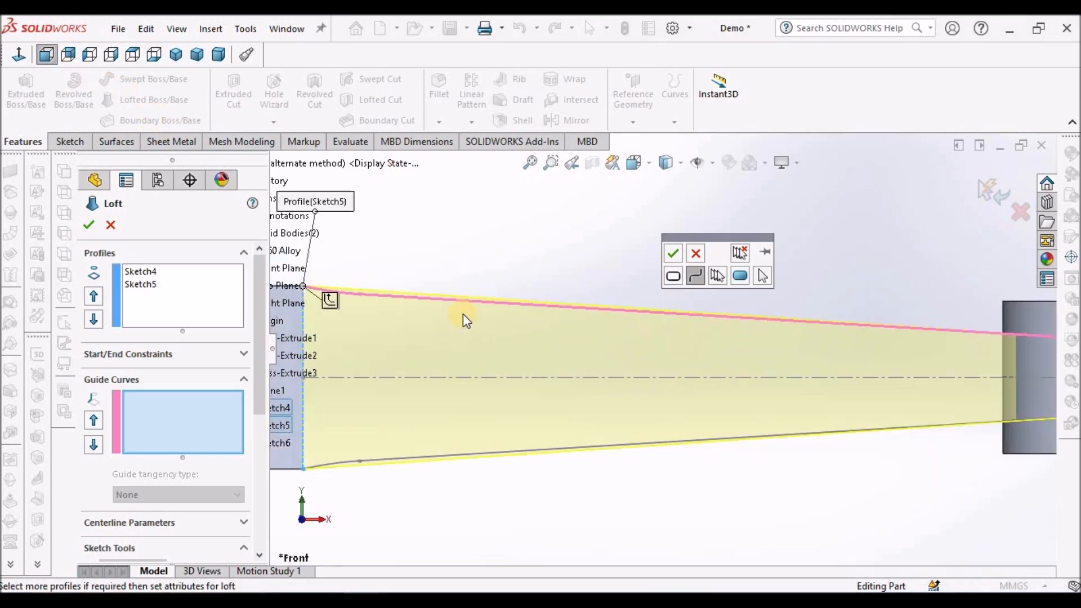
{"action": "scroll", "coordinate": [600, 338], "scroll_direction": "up", "scroll_amount": 3}
{"action": "scroll", "coordinate": [599, 338], "scroll_direction": "down", "scroll_amount": 5}
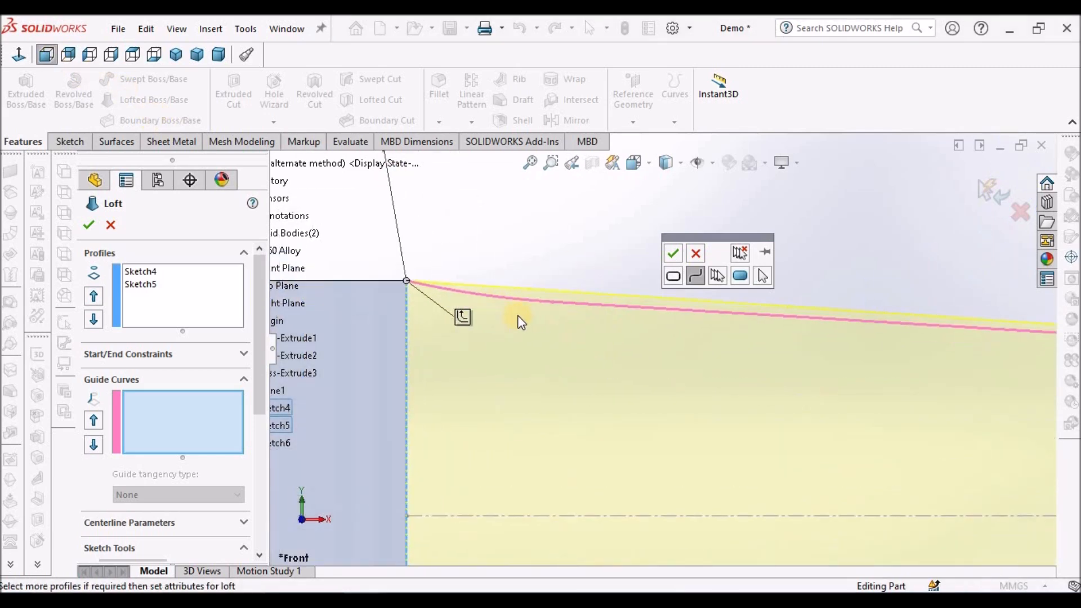
{"action": "left_click", "coordinate": [613, 307]}
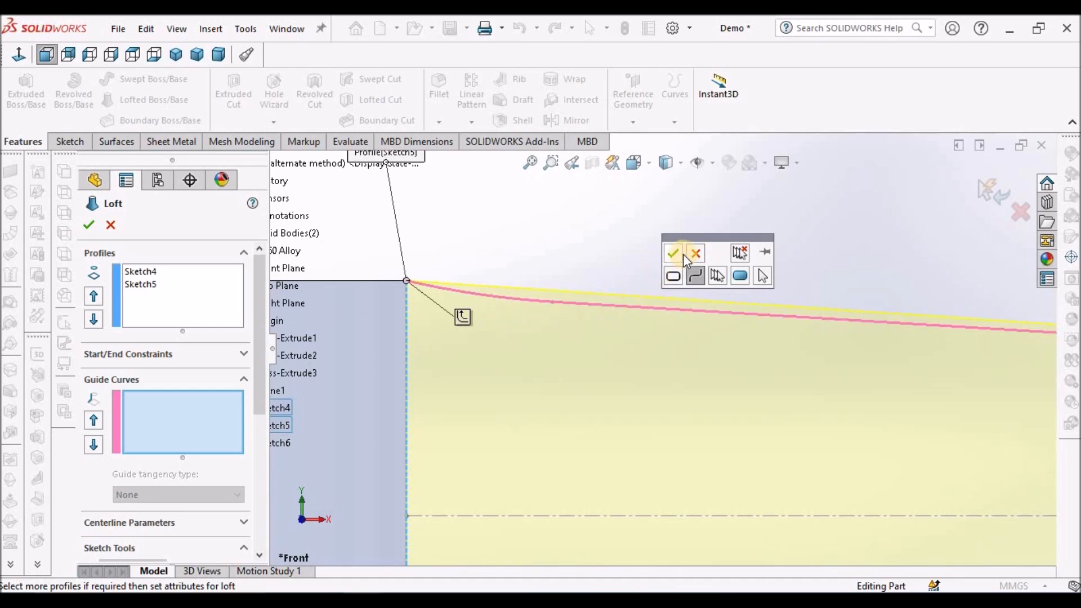
{"action": "left_click", "coordinate": [673, 253]}
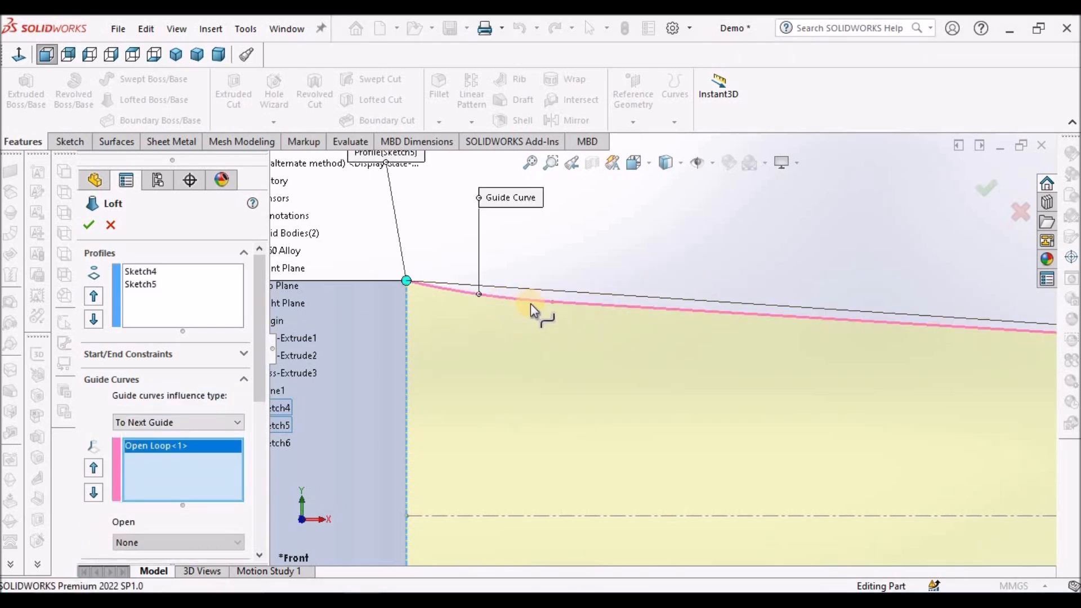
Add the lower arc-and-line chain of the side sketch as a second open-loop guide curve and complete the loft.
{"action": "scroll", "coordinate": [835, 326], "scroll_direction": "up", "scroll_amount": 5}
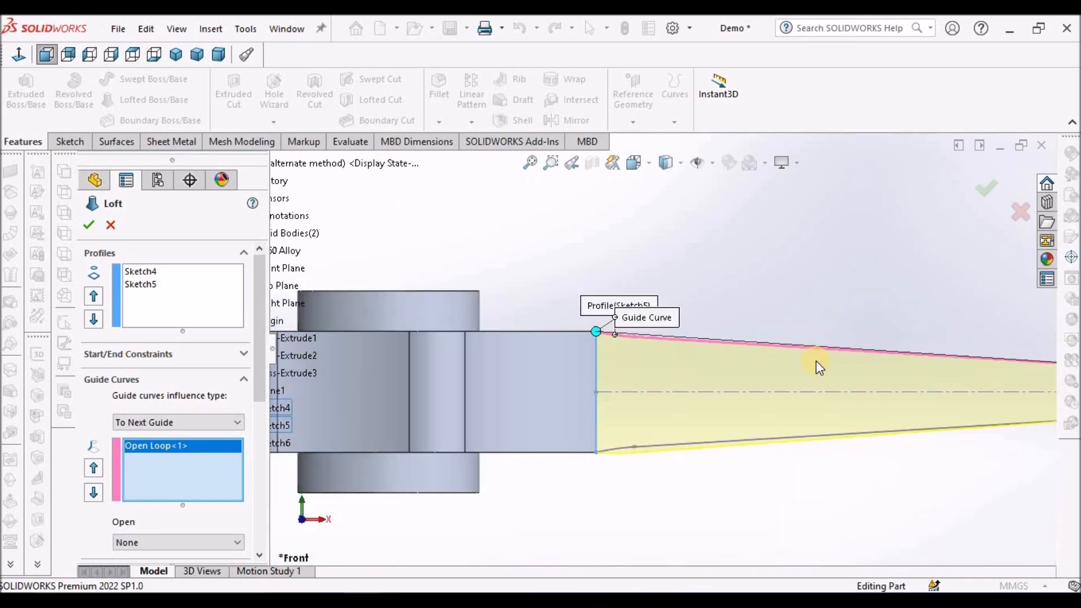
{"action": "scroll", "coordinate": [593, 417], "scroll_direction": "down", "scroll_amount": 6}
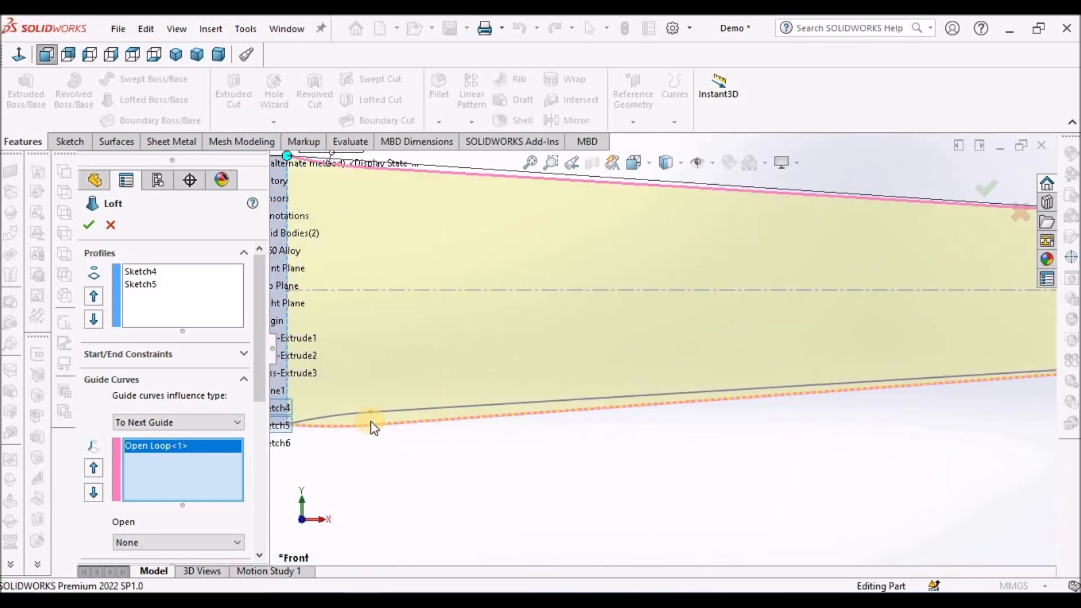
{"action": "scroll", "coordinate": [498, 403], "scroll_direction": "down", "scroll_amount": 3}
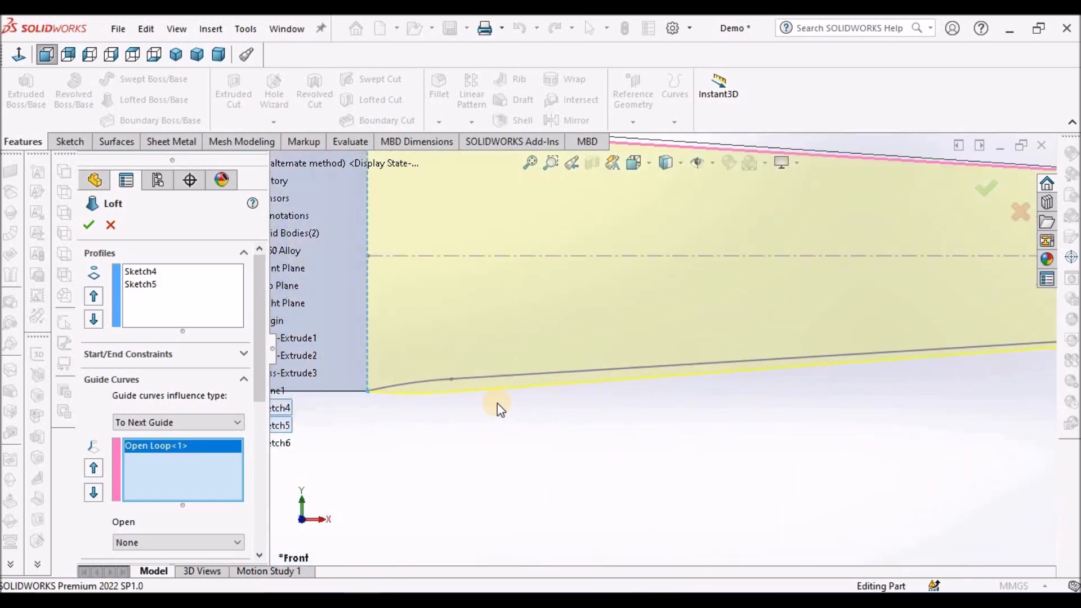
{"action": "left_click", "coordinate": [457, 369]}
{"action": "left_click", "coordinate": [325, 420]}
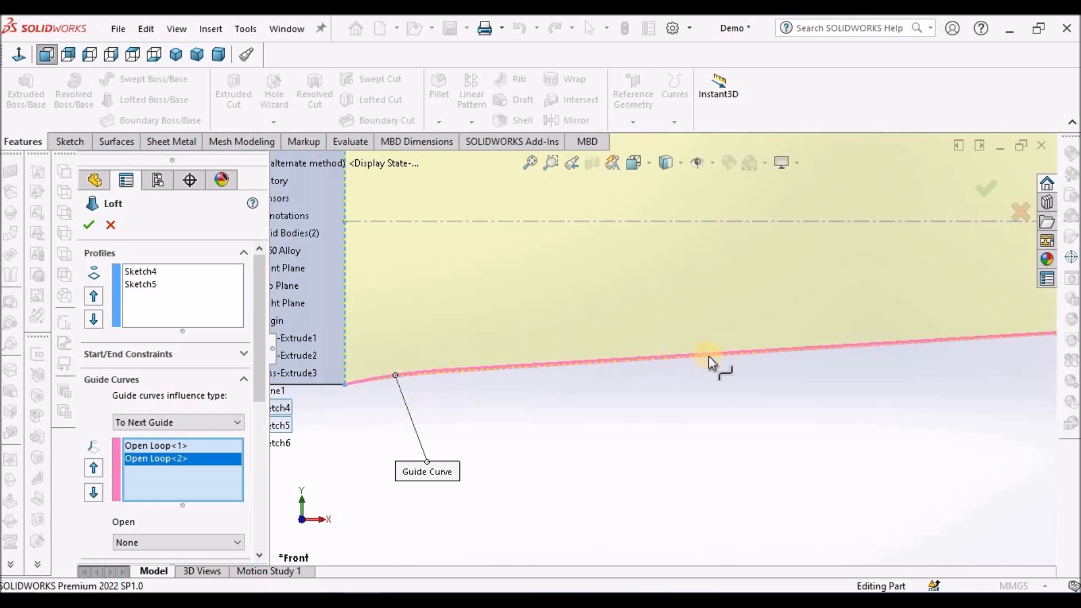
{"action": "scroll", "coordinate": [686, 376], "scroll_direction": "up", "scroll_amount": 8}
{"action": "scroll", "coordinate": [907, 329], "scroll_direction": "down", "scroll_amount": 2}
{"action": "left_click", "coordinate": [89, 224]}
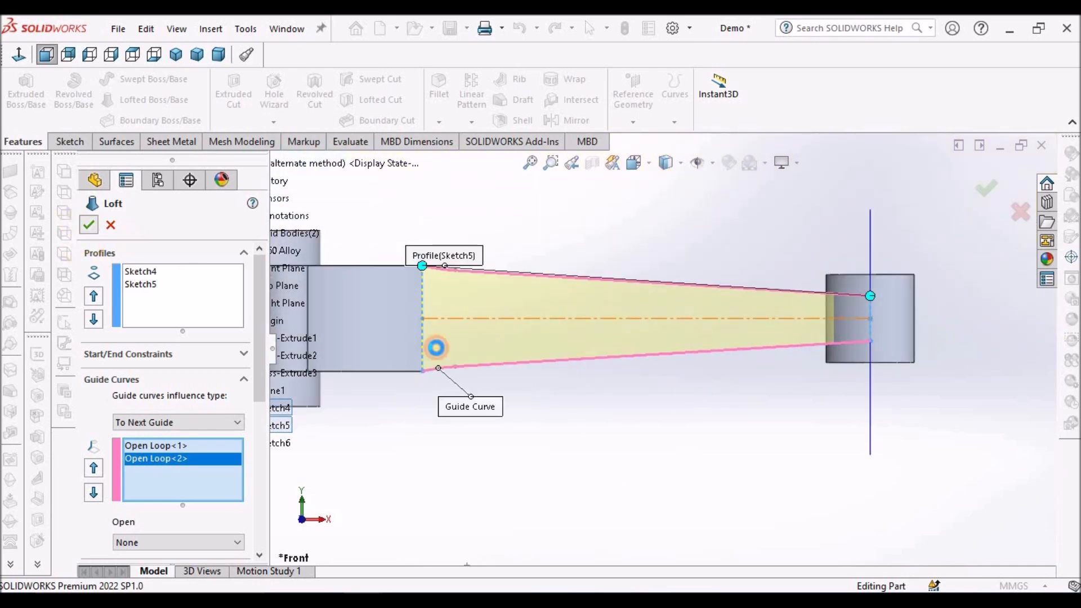
Hide Plane1 at the small end and show the connecting rod in the dimetric view.
{"action": "scroll", "coordinate": [721, 359], "scroll_direction": "up", "scroll_amount": 5}
{"action": "middle_click_drag", "start_coordinate": [697, 405], "coordinate": [681, 500]}
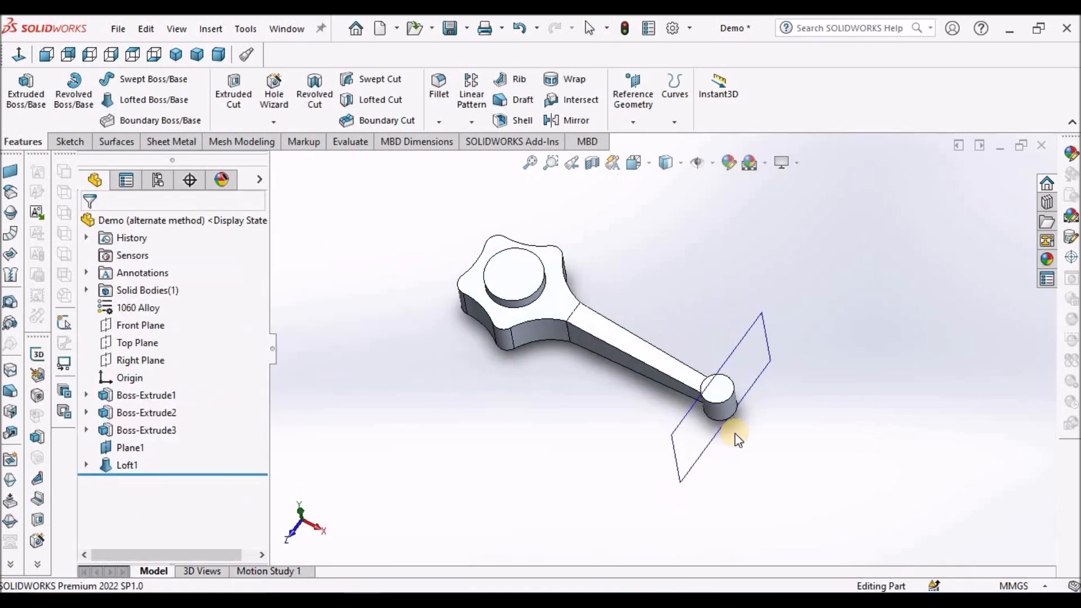
{"action": "right_click", "coordinate": [760, 361]}
{"action": "left_click", "coordinate": [823, 337]}
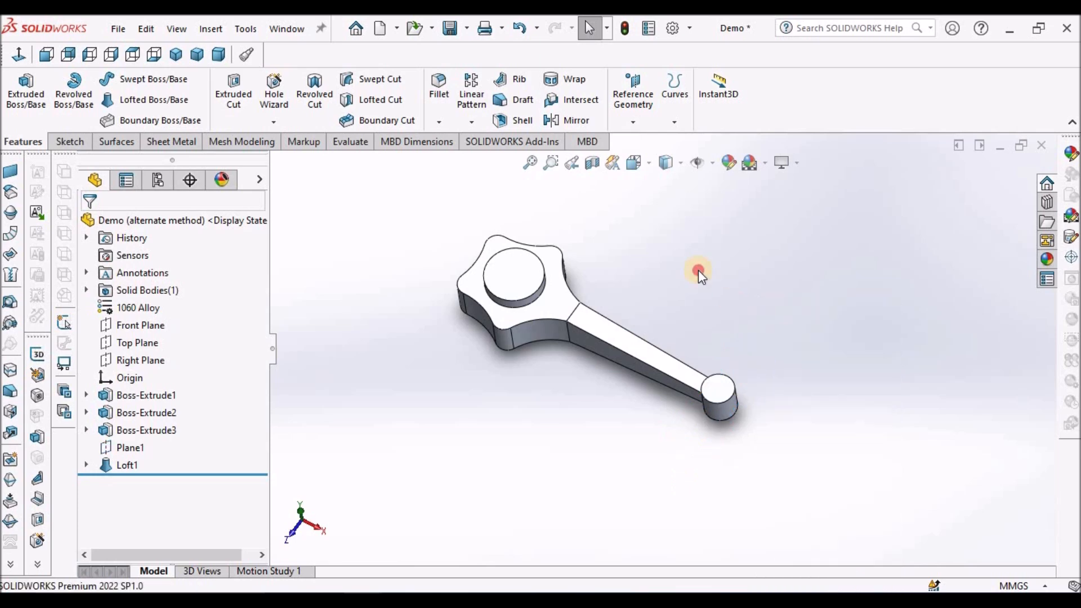
{"action": "middle_click_drag", "start_coordinate": [694, 275], "coordinate": [774, 302]}
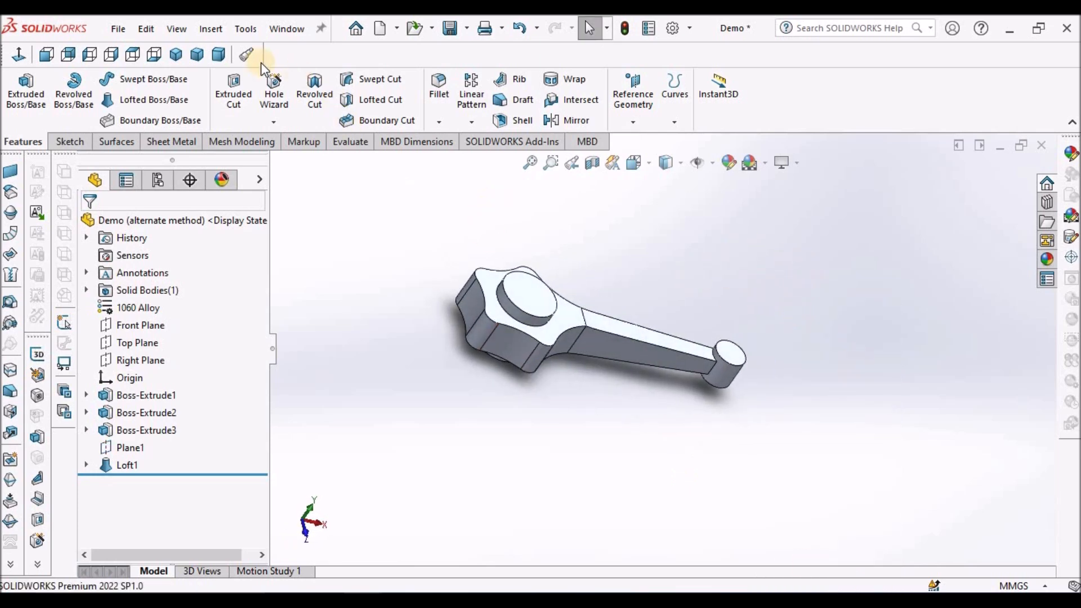
{"action": "left_click", "coordinate": [218, 54]}
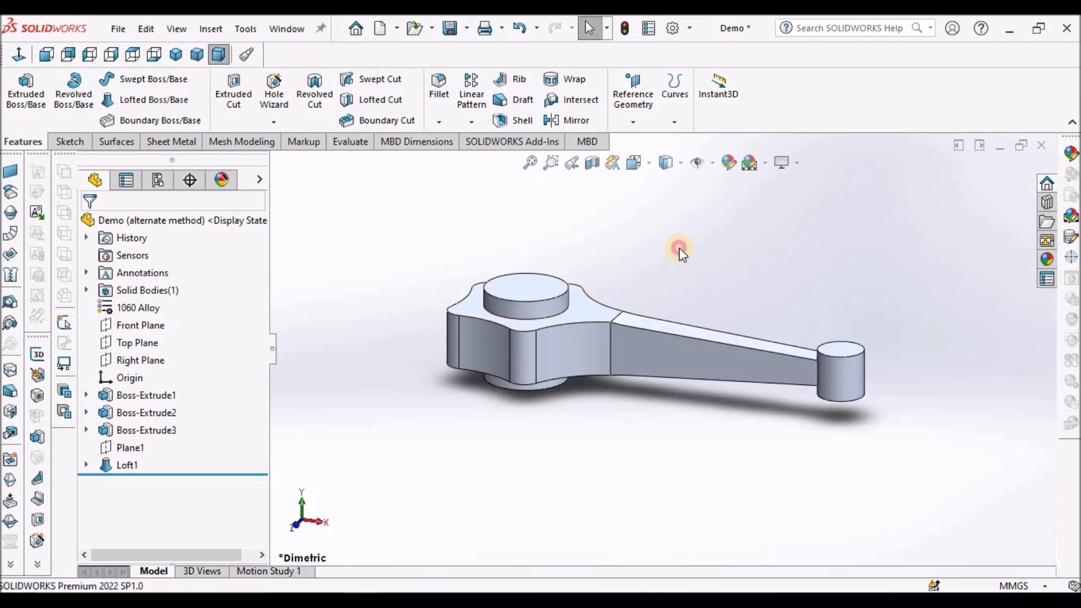
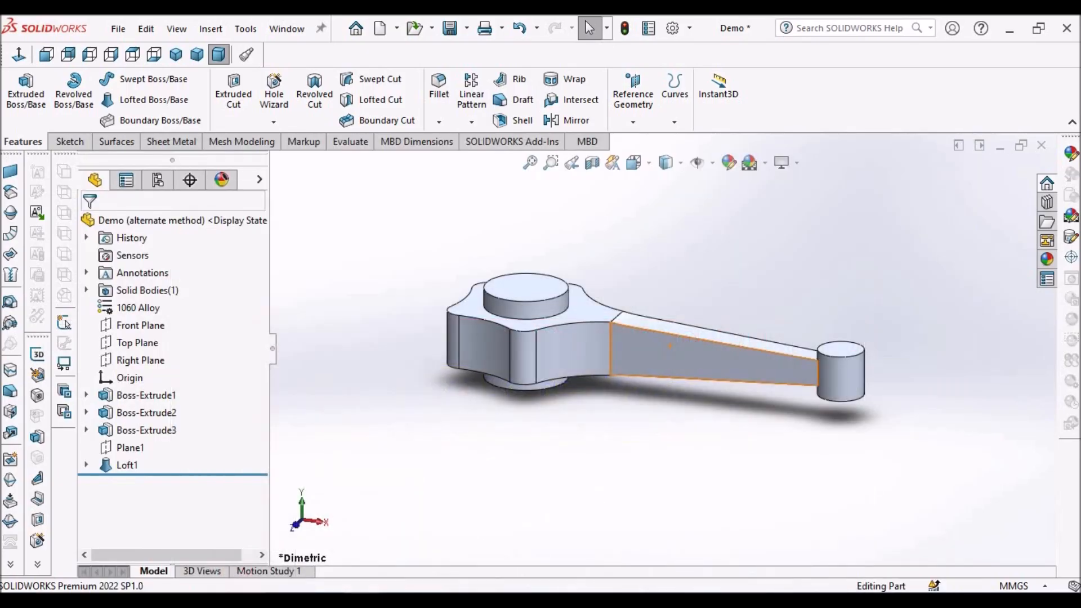
Sketch a straight slot about 124 mm long between centres on the Top Plane, along the shank's axis.
{"action": "left_click", "coordinate": [147, 345]}
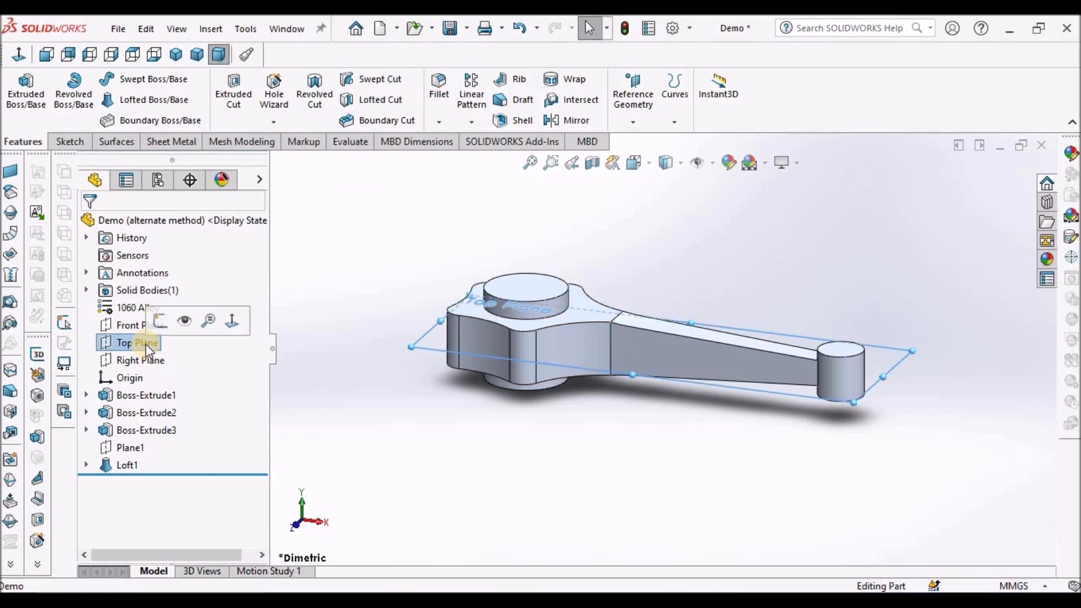
{"action": "left_click", "coordinate": [70, 141]}
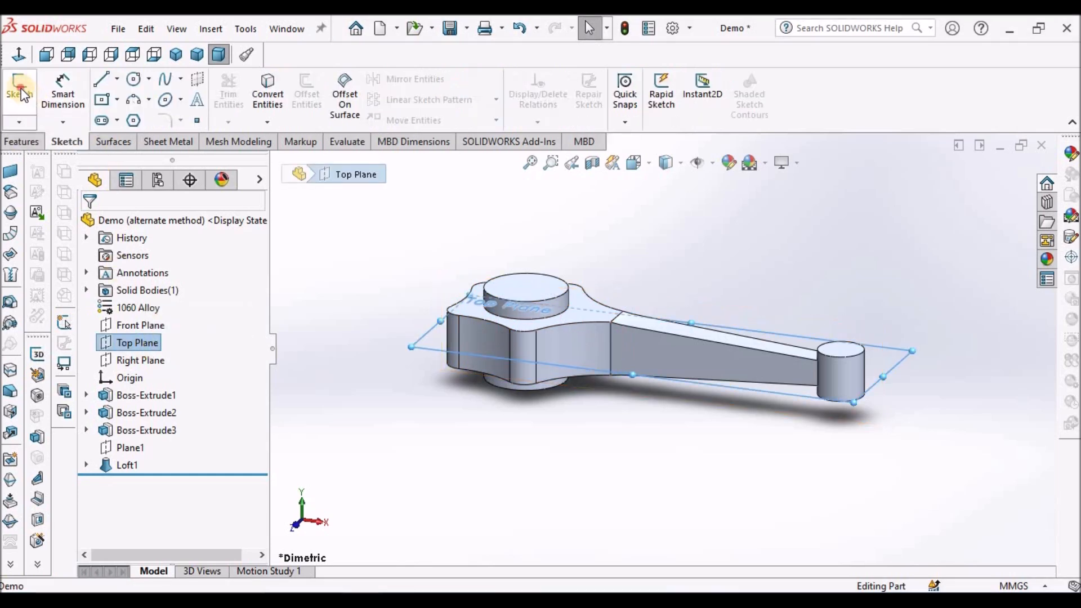
{"action": "left_click", "coordinate": [24, 95]}
{"action": "left_click", "coordinate": [116, 120]}
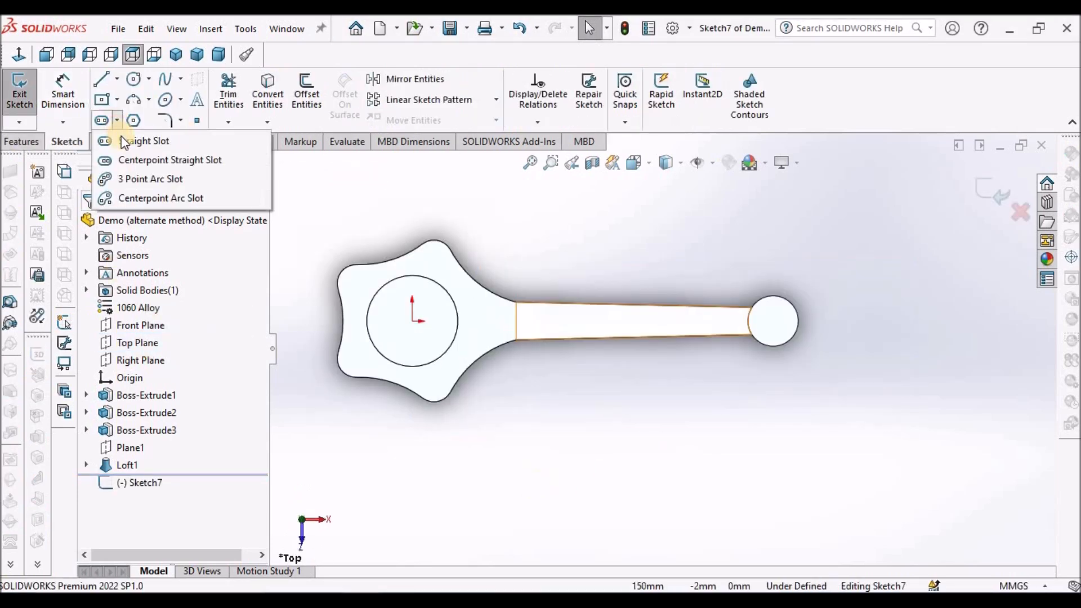
{"action": "left_click", "coordinate": [133, 139]}
{"action": "scroll", "coordinate": [586, 320], "scroll_direction": "down", "scroll_amount": 5}
{"action": "left_click", "coordinate": [474, 327]}
{"action": "left_click", "coordinate": [865, 329]}
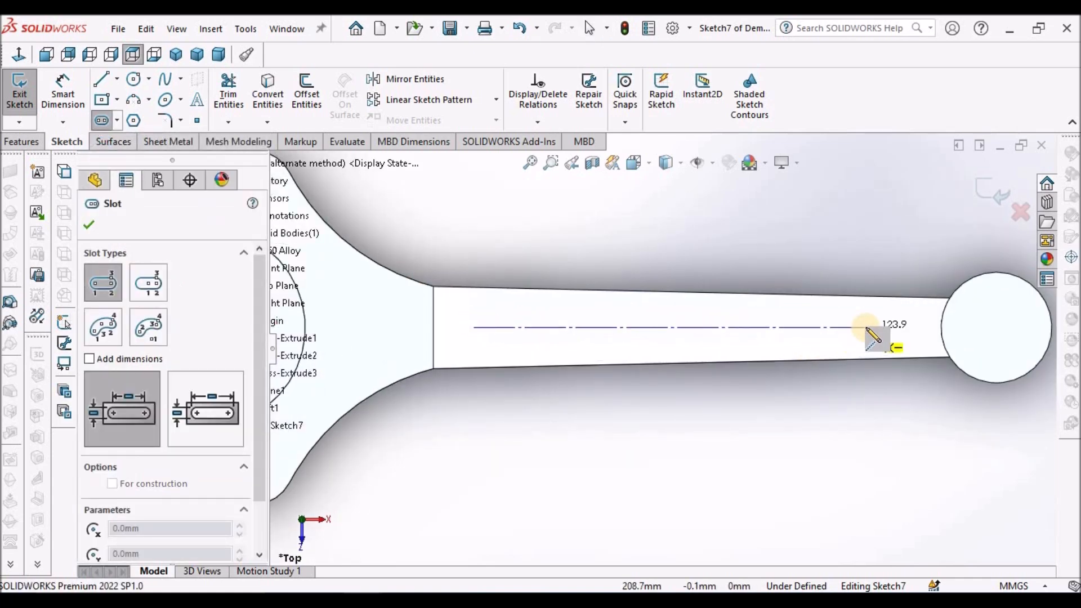
{"action": "left_click", "coordinate": [863, 314]}
{"action": "key", "text": "Escape"}
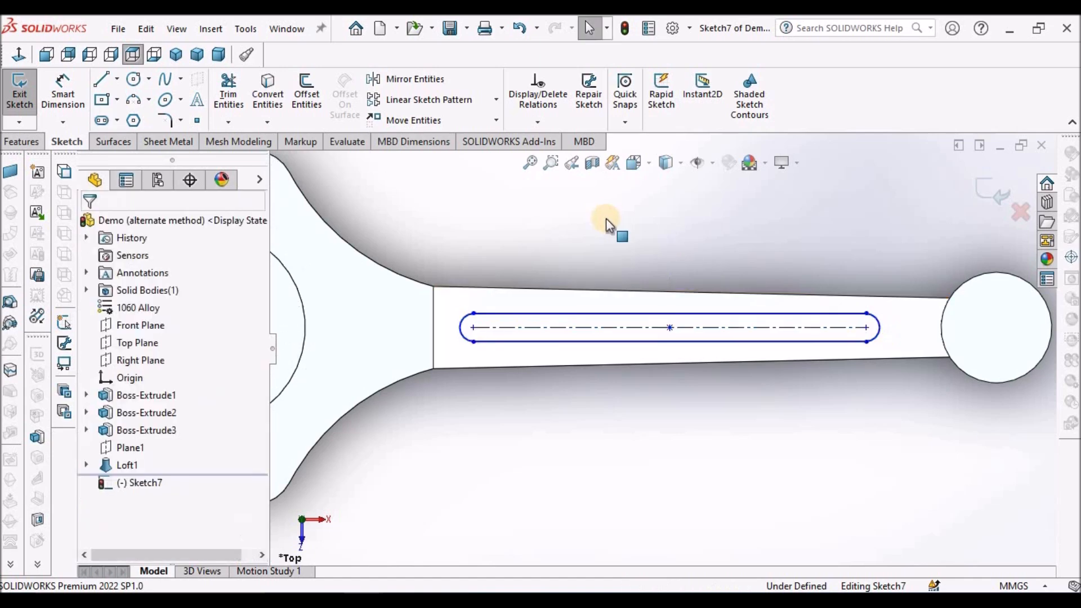
{"action": "key", "text": "z"}
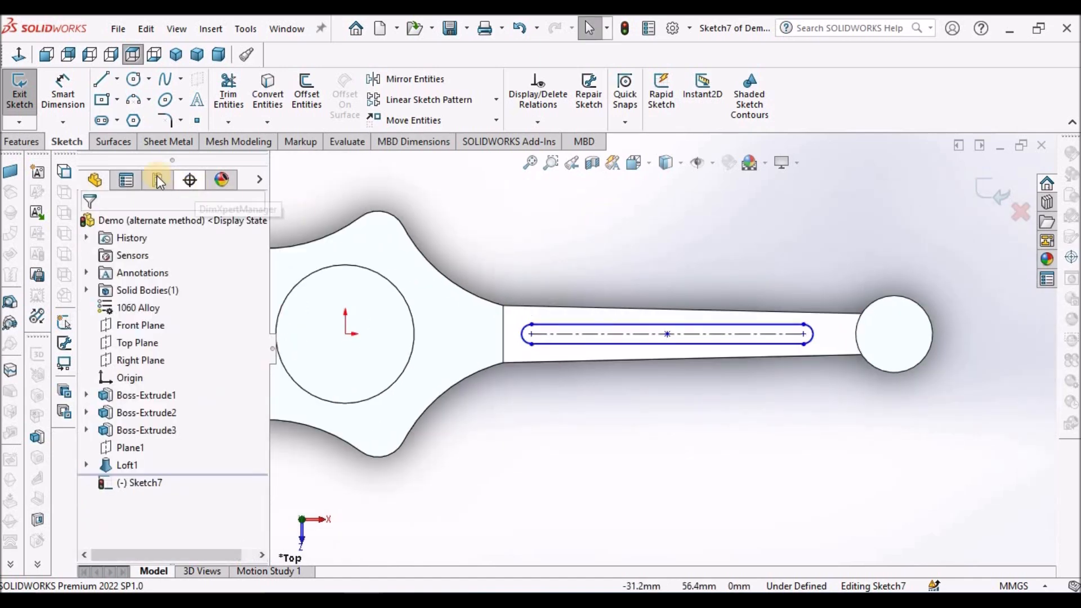
Dimension the slot's end arc near the small end with a radius of 6 mm.
{"action": "left_click", "coordinate": [54, 96]}
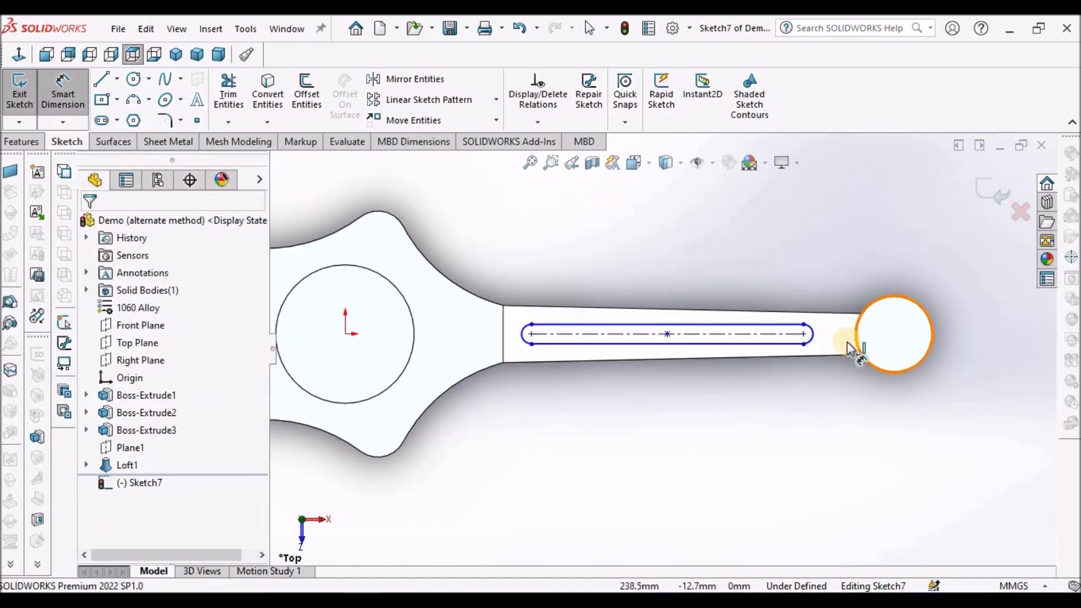
{"action": "scroll", "coordinate": [850, 338], "scroll_direction": "down", "scroll_amount": 2}
{"action": "left_click", "coordinate": [763, 318]}
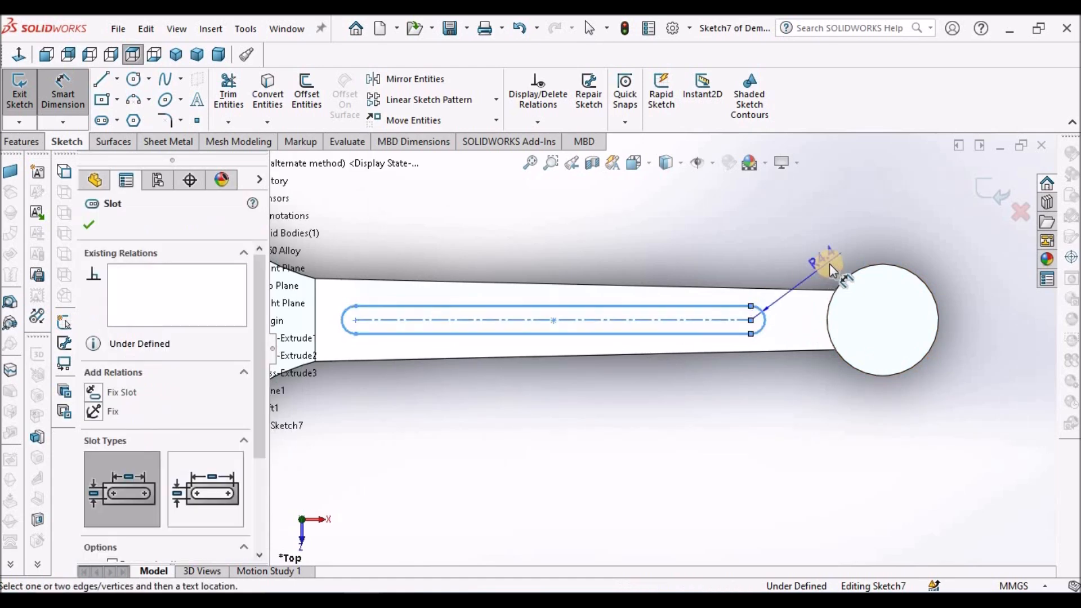
{"action": "left_click", "coordinate": [829, 263]}
{"action": "type", "text": "6"}
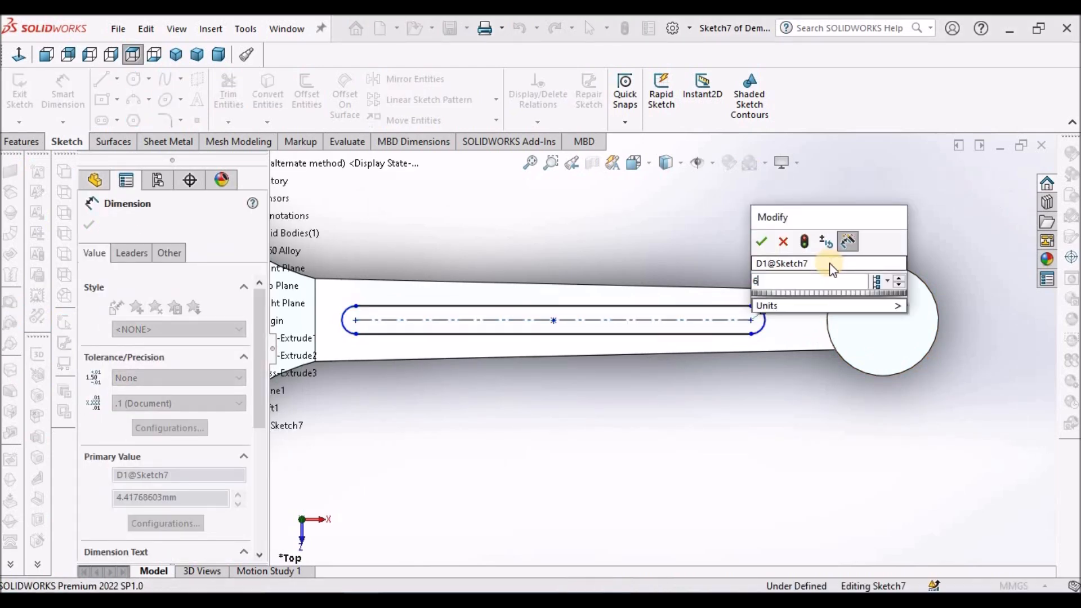
{"action": "key", "text": "Return"}
{"action": "left_click", "coordinate": [715, 432]}
Dimension the slot's centre-to-centre length as 150 mm.
{"action": "scroll", "coordinate": [556, 341], "scroll_direction": "up", "scroll_amount": 3}
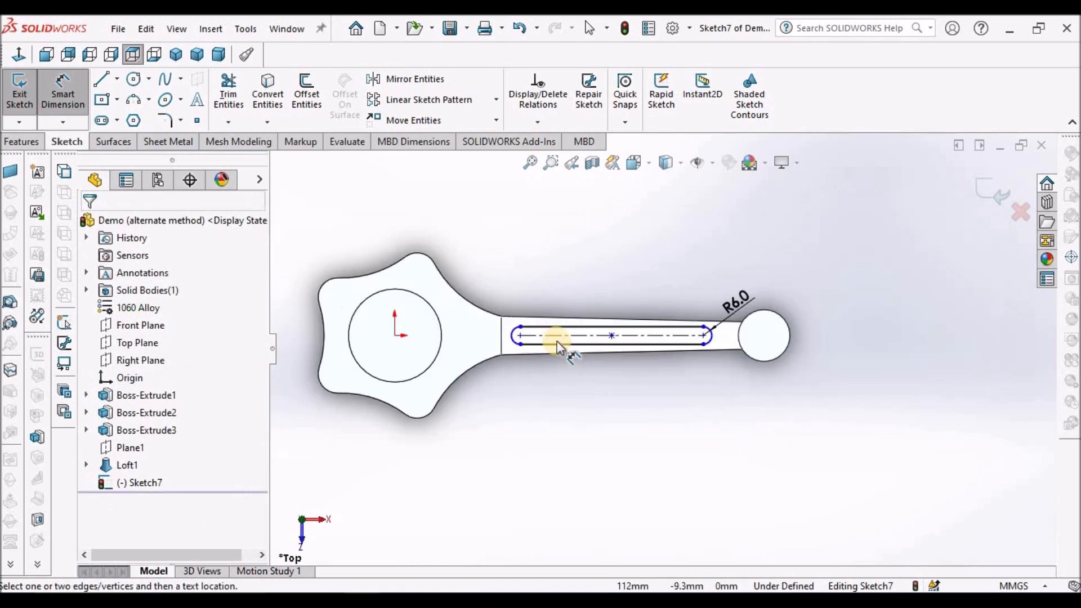
{"action": "left_click", "coordinate": [593, 366]}
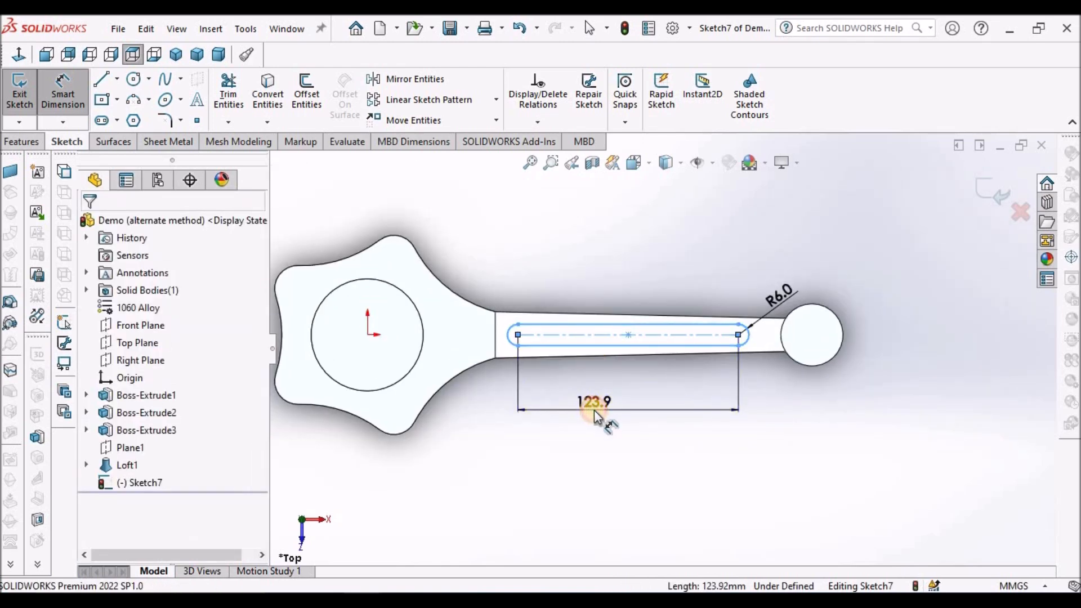
{"action": "left_click", "coordinate": [594, 409]}
{"action": "type", "text": "150"}
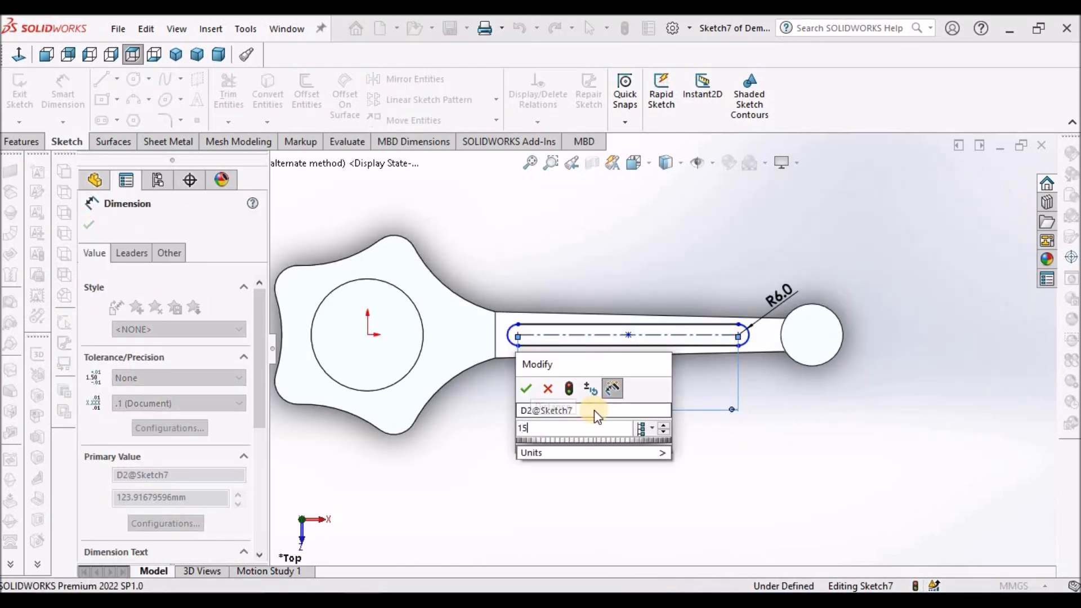
{"action": "key", "text": "Return"}
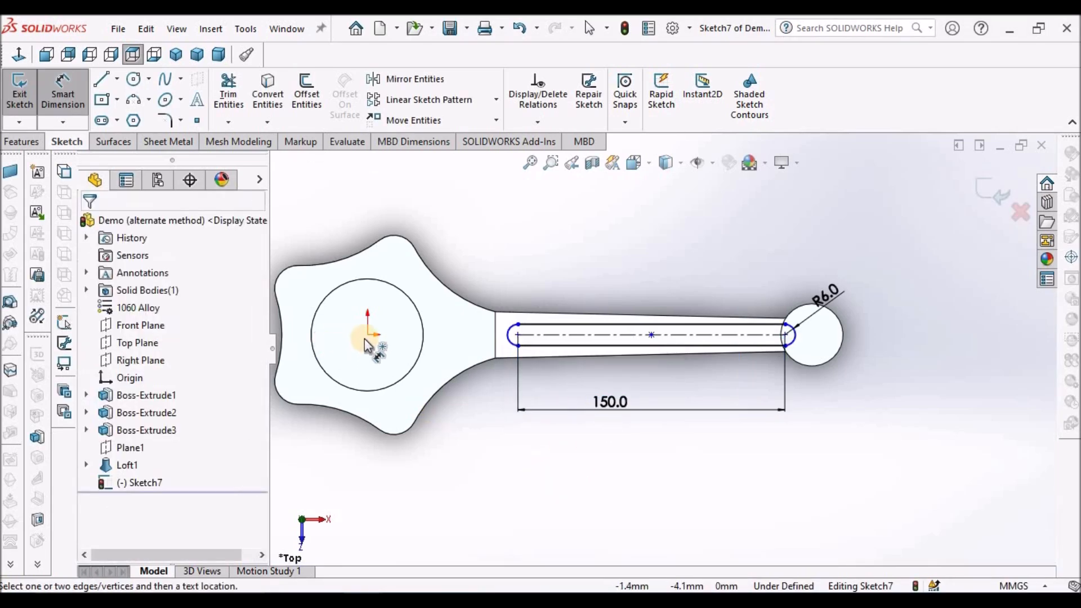
Dimension the distance from the origin to the slot's nearer arc centre as 70 mm.
{"action": "left_click", "coordinate": [367, 337]}
{"action": "left_click", "coordinate": [517, 334]}
{"action": "left_click", "coordinate": [448, 492]}
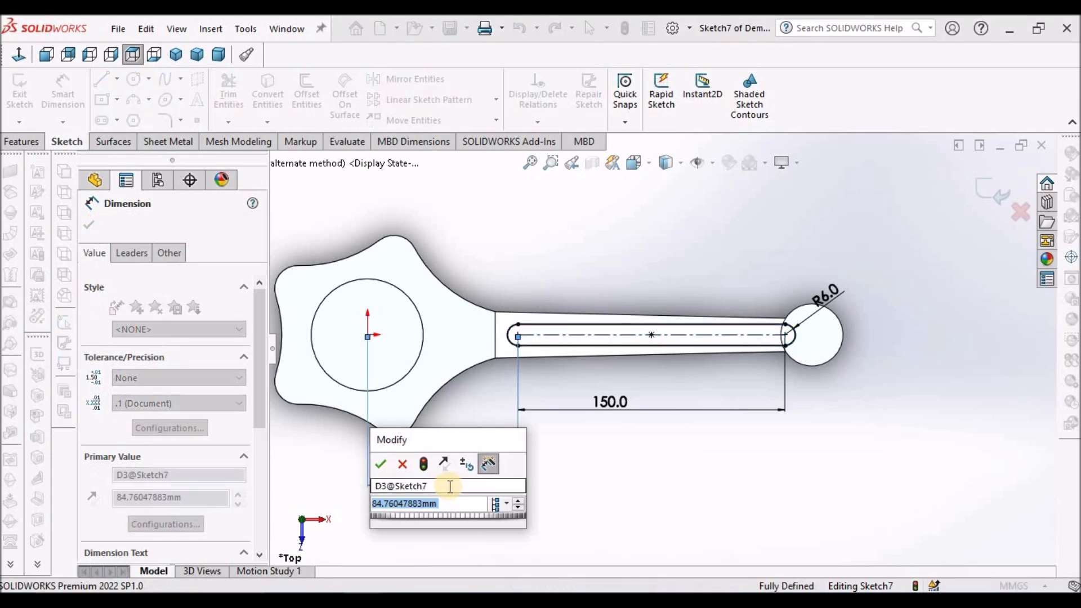
{"action": "type", "text": "70"}
{"action": "key", "text": "Return"}
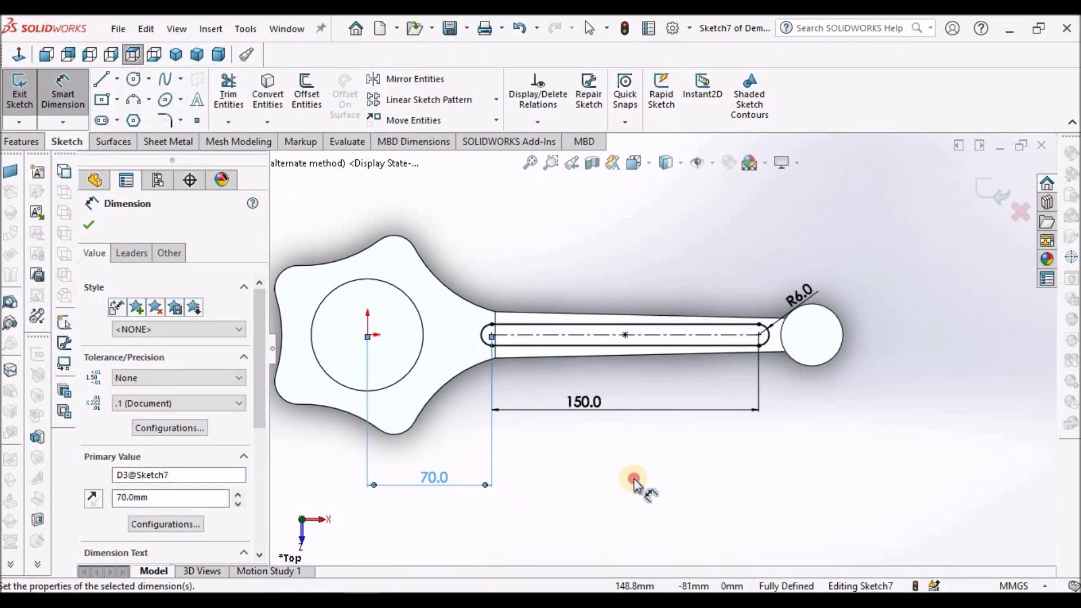
{"action": "left_click", "coordinate": [634, 485]}
Start an Extruded Cut of the slot sketch with a Blind end and an Offset start, reversing its direction to cut upward.
{"action": "mouse_move", "coordinate": [646, 350]}
{"action": "middle_mouse_down"}
{"action": "mouse_move", "coordinate": [623, 212]}
{"action": "mouse_move", "coordinate": [562, 212]}
{"action": "mouse_move", "coordinate": [647, 292]}
{"action": "mouse_move", "coordinate": [678, 260]}
{"action": "mouse_move", "coordinate": [627, 217]}
{"action": "mouse_move", "coordinate": [647, 285]}
{"action": "middle_mouse_up"}
{"action": "scroll", "coordinate": [683, 353], "scroll_direction": "down", "scroll_amount": 5}
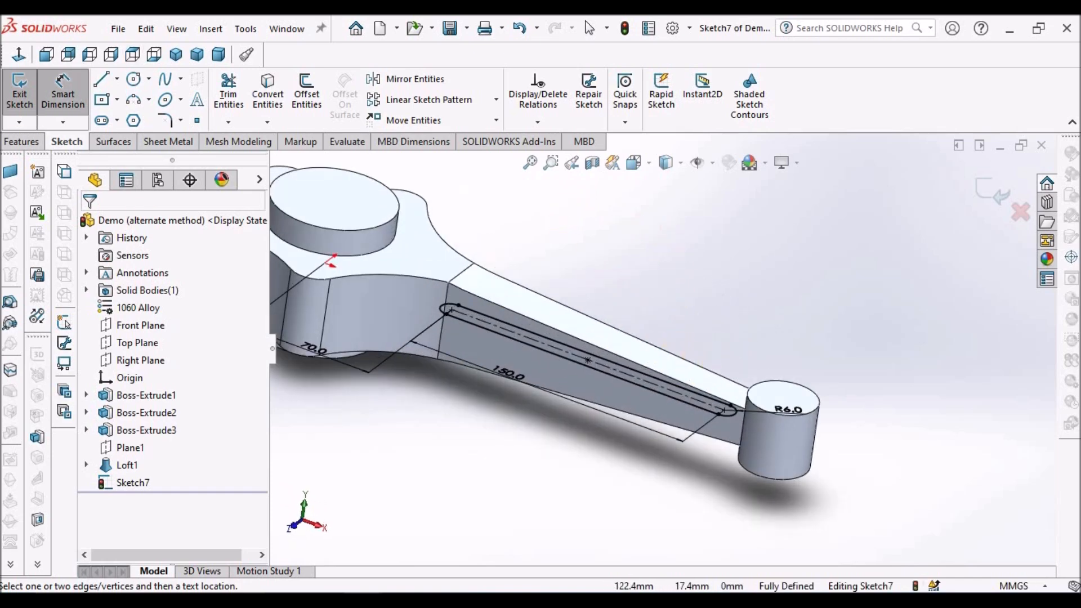
{"action": "left_click", "coordinate": [21, 142]}
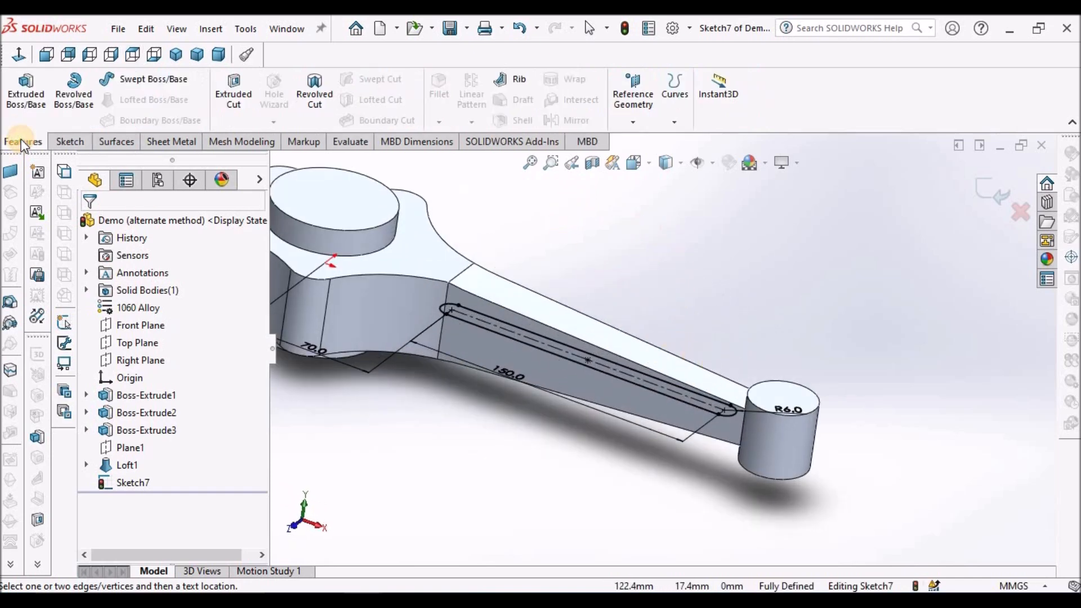
{"action": "left_click", "coordinate": [232, 85]}
{"action": "left_click", "coordinate": [487, 218]}
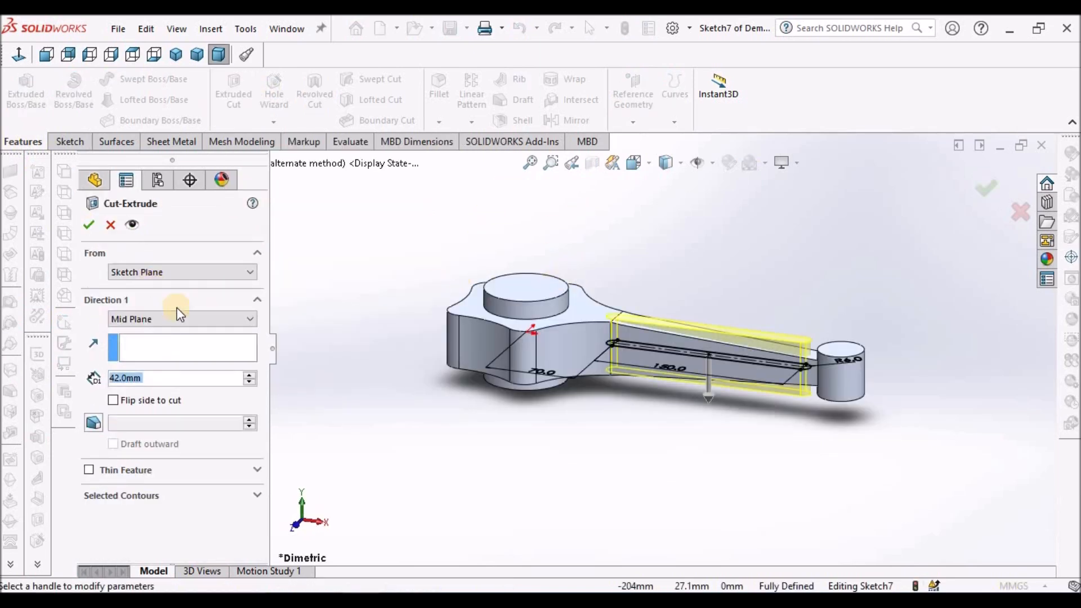
{"action": "left_click", "coordinate": [249, 320]}
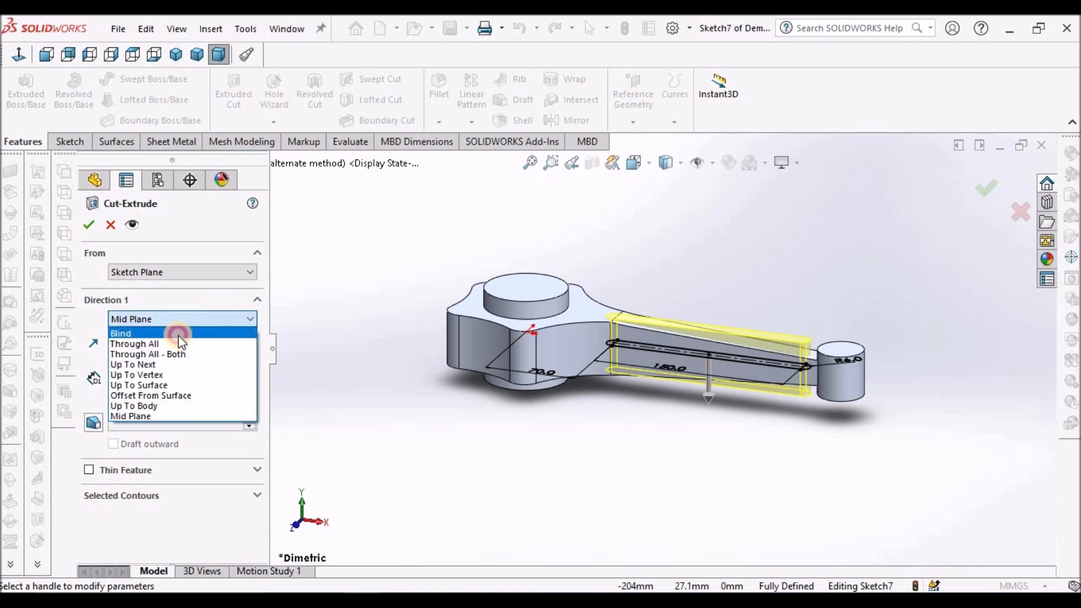
{"action": "left_click", "coordinate": [178, 335]}
{"action": "left_click", "coordinate": [251, 273]}
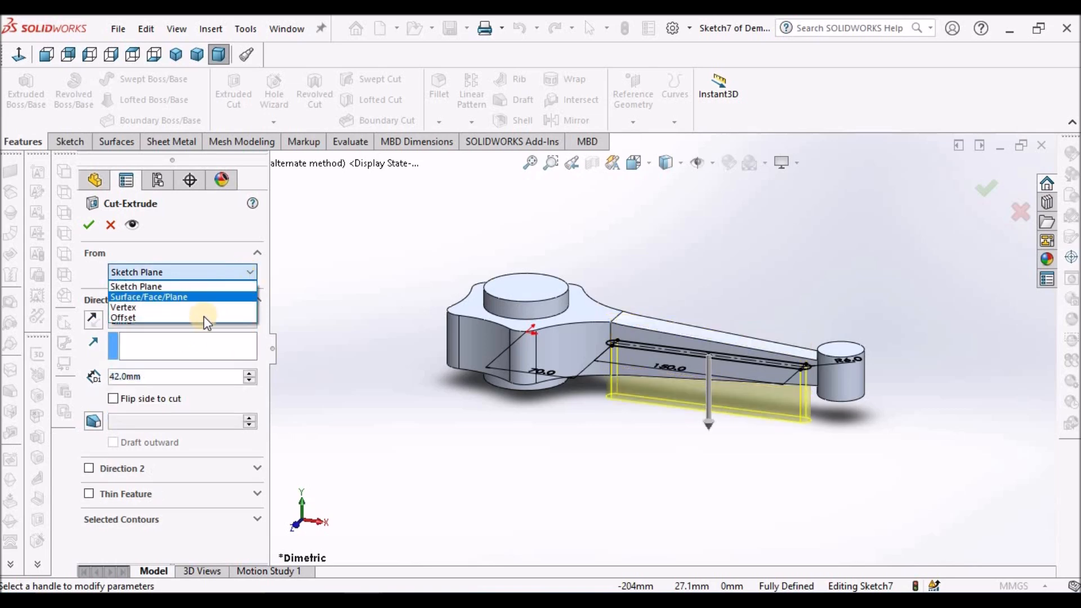
{"action": "left_click", "coordinate": [204, 316]}
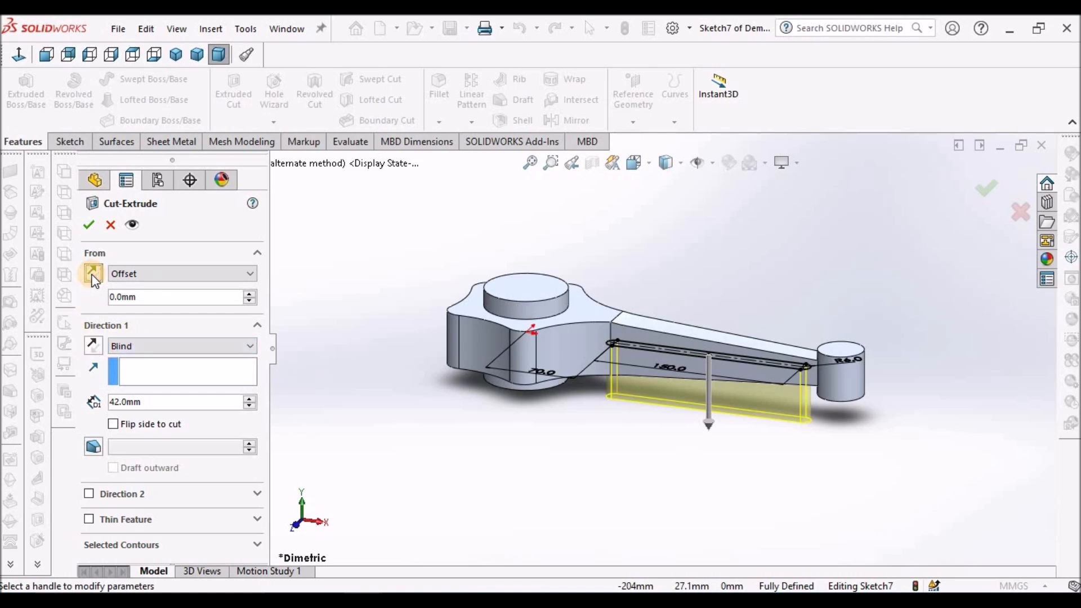
{"action": "left_click", "coordinate": [94, 346]}
Show the cut preview as wireframe in the front view and set its start offset to 2.5 mm.
{"action": "scroll", "coordinate": [785, 346], "scroll_direction": "down", "scroll_amount": 3}
{"action": "mouse_move", "coordinate": [786, 345]}
{"action": "middle_mouse_down"}
{"action": "mouse_move", "coordinate": [812, 295]}
{"action": "mouse_move", "coordinate": [798, 332]}
{"action": "middle_mouse_up"}
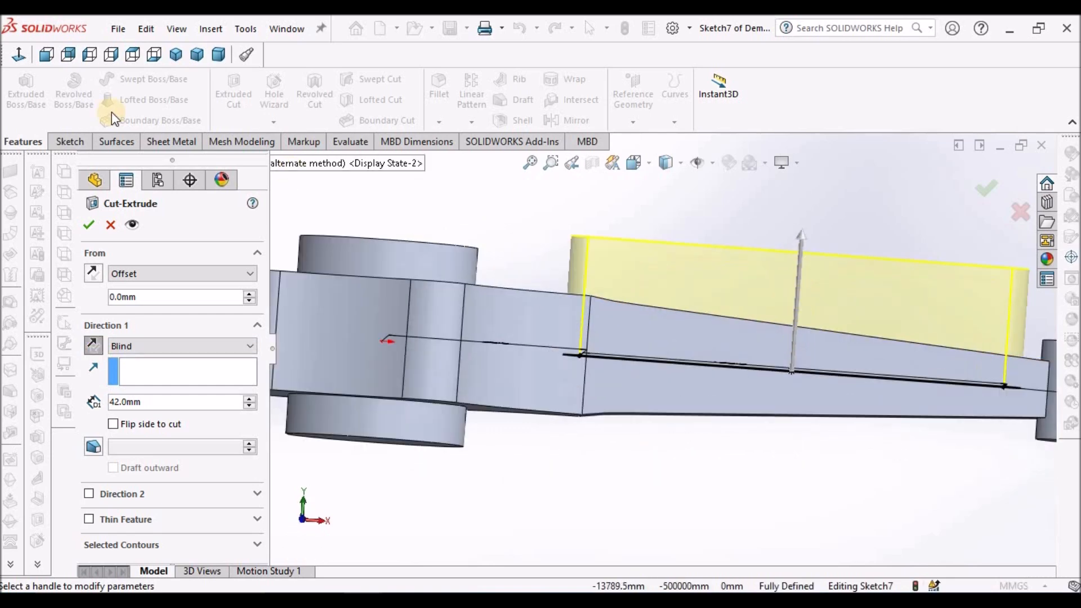
{"action": "left_click", "coordinate": [47, 55]}
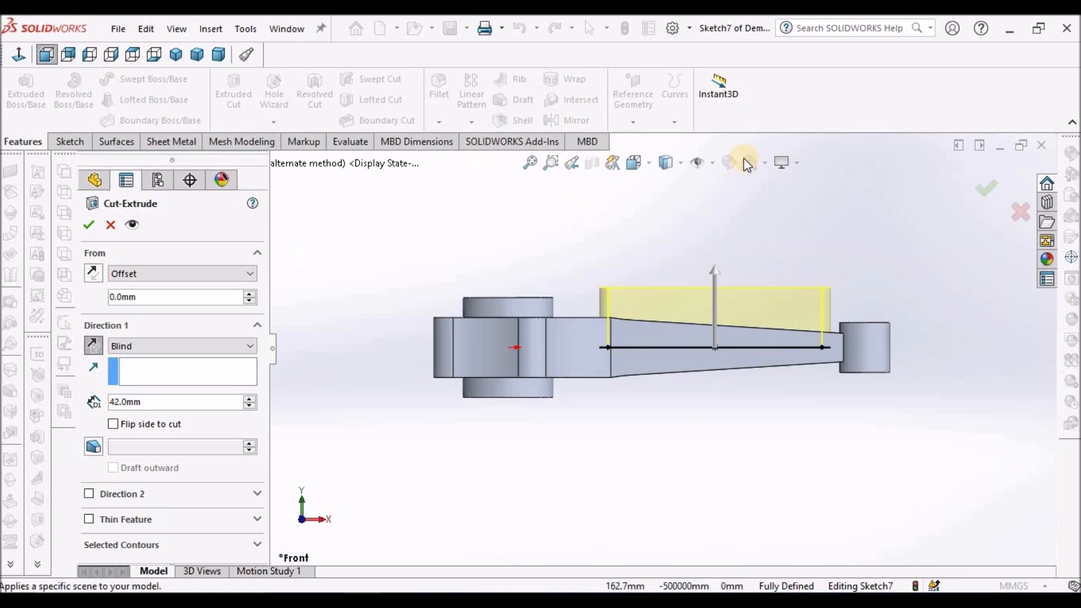
{"action": "left_click", "coordinate": [681, 169]}
{"action": "left_click", "coordinate": [670, 270]}
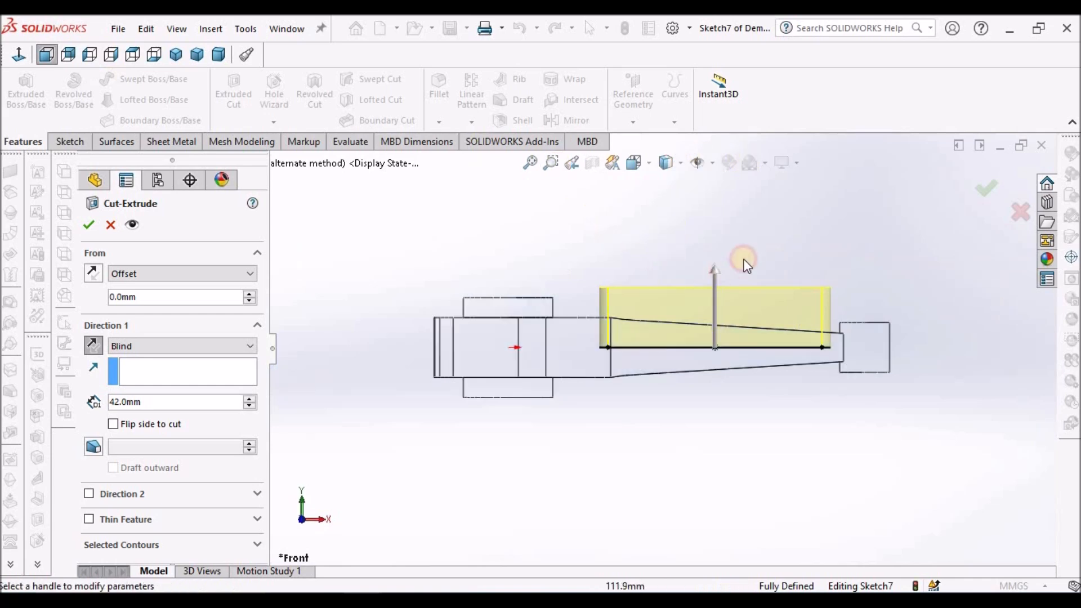
{"action": "scroll", "coordinate": [754, 298], "scroll_direction": "down", "scroll_amount": 3}
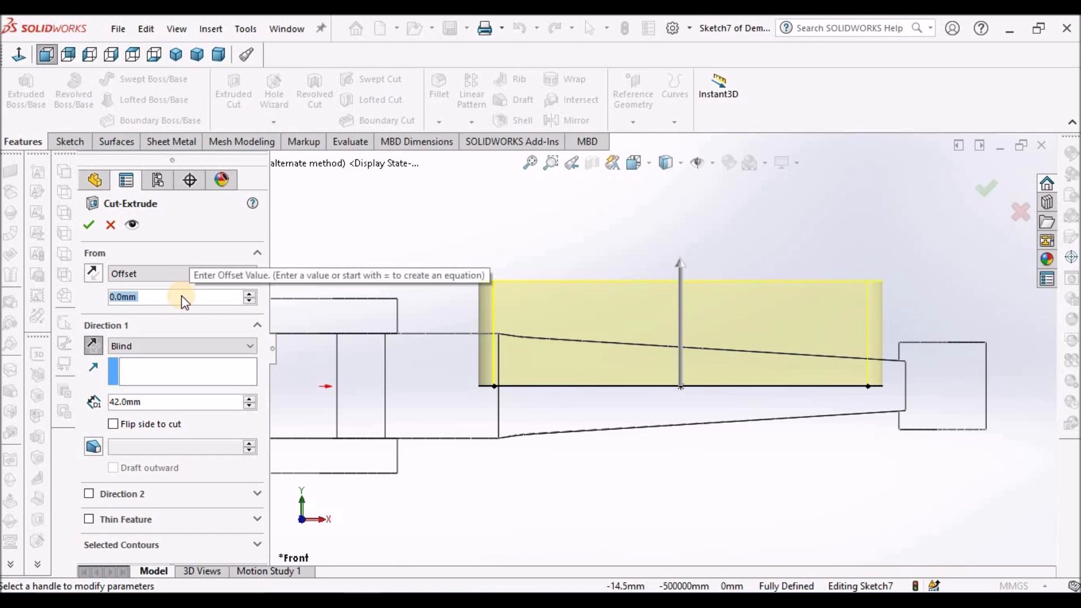
{"action": "type", "text": "2.5"}
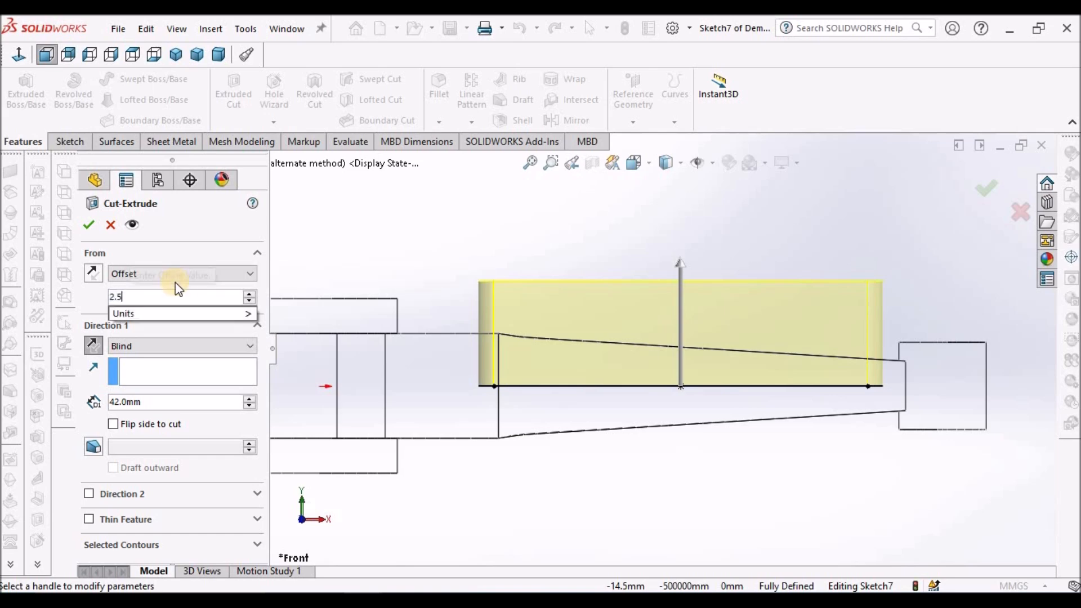
{"action": "key", "text": "Return"}
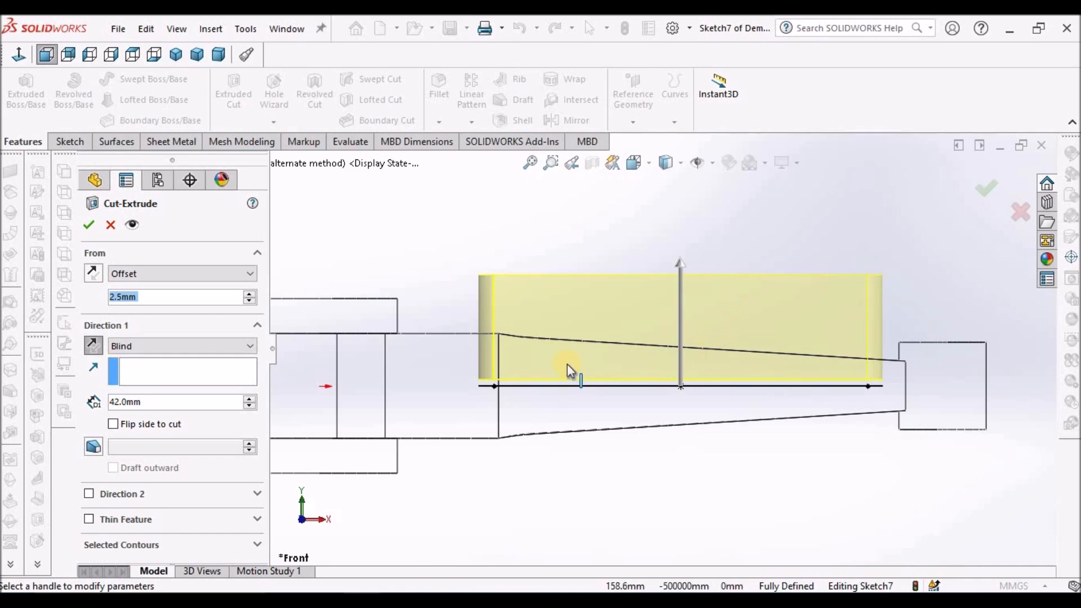
Set the cut's end condition to Up To Next, inspect the preview from an angle and complete the cut.
{"action": "left_click", "coordinate": [246, 349]}
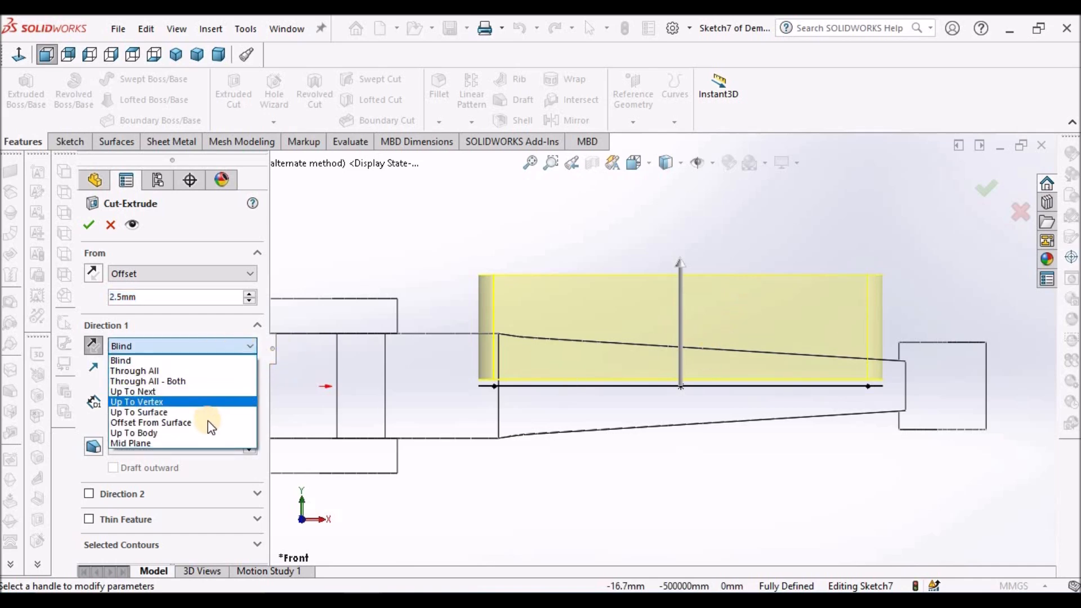
{"action": "left_click", "coordinate": [214, 391]}
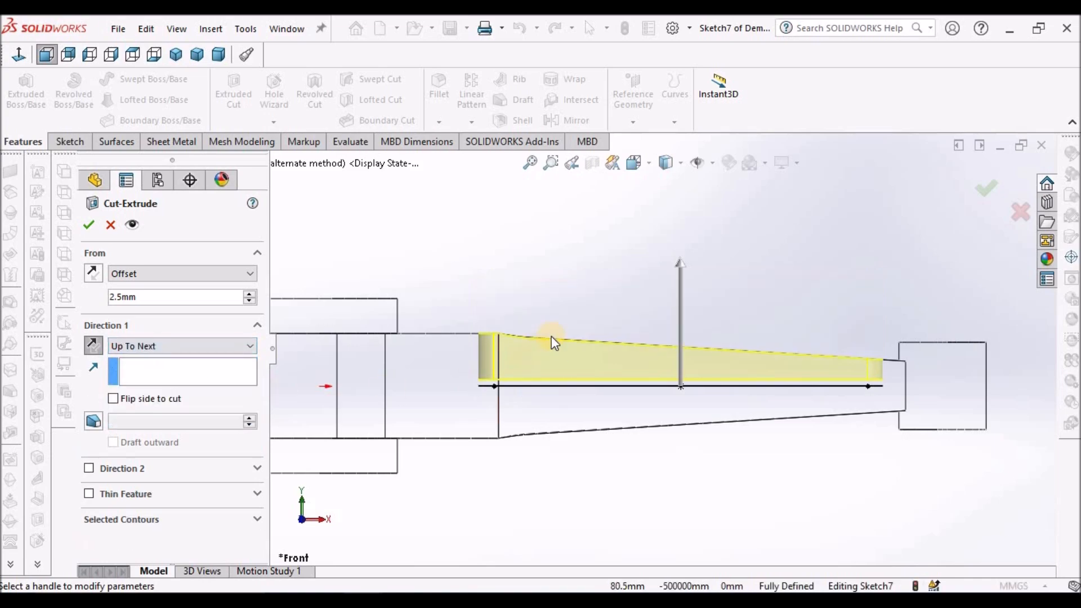
{"action": "middle_click_drag", "start_coordinate": [552, 336], "coordinate": [603, 309]}
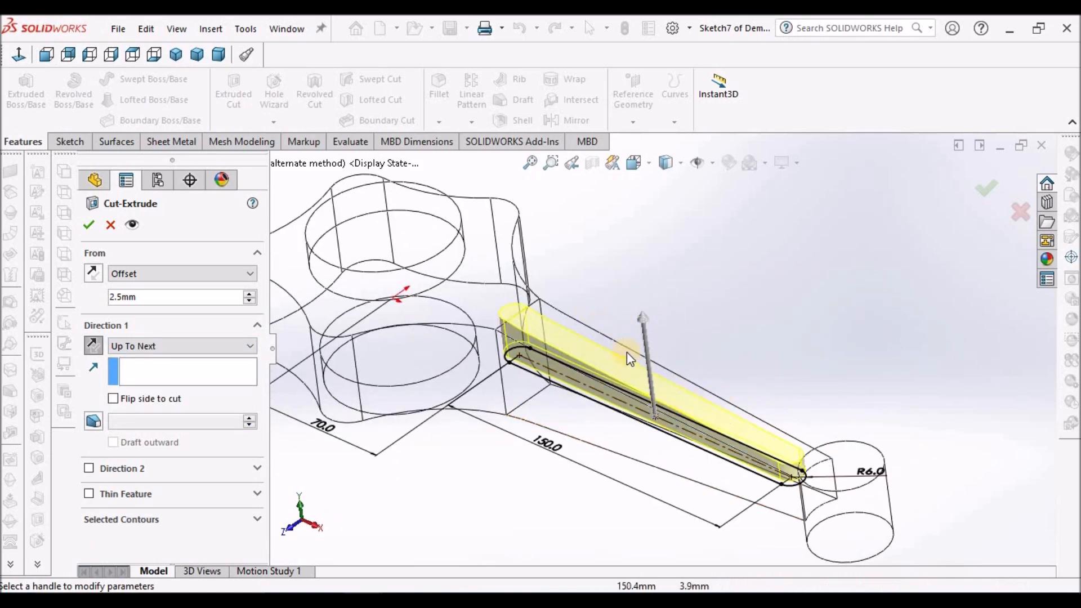
{"action": "middle_click_drag", "start_coordinate": [636, 350], "coordinate": [603, 326]}
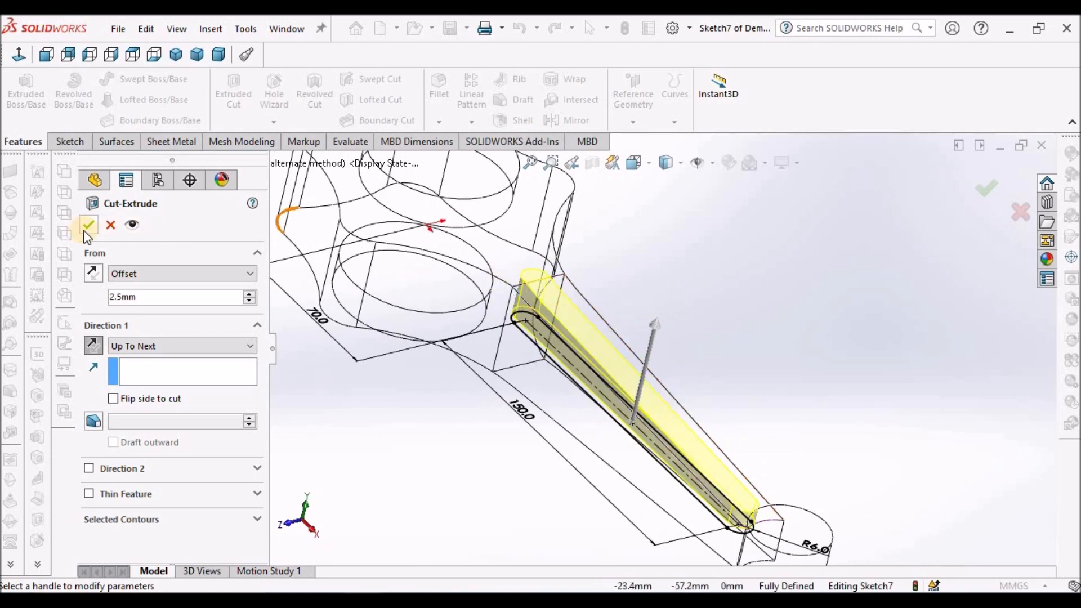
{"action": "left_click", "coordinate": [720, 259]}
Display the connecting rod shaded with edges and inspect the slot pocket in the shank at an angle.
{"action": "left_click", "coordinate": [679, 164]}
{"action": "left_click", "coordinate": [670, 181]}
{"action": "scroll", "coordinate": [695, 320], "scroll_direction": "up", "scroll_amount": 5}
{"action": "mouse_move", "coordinate": [650, 319]}
{"action": "middle_mouse_down"}
{"action": "mouse_move", "coordinate": [570, 324]}
{"action": "mouse_move", "coordinate": [647, 333]}
{"action": "mouse_move", "coordinate": [690, 321]}
{"action": "middle_mouse_up"}
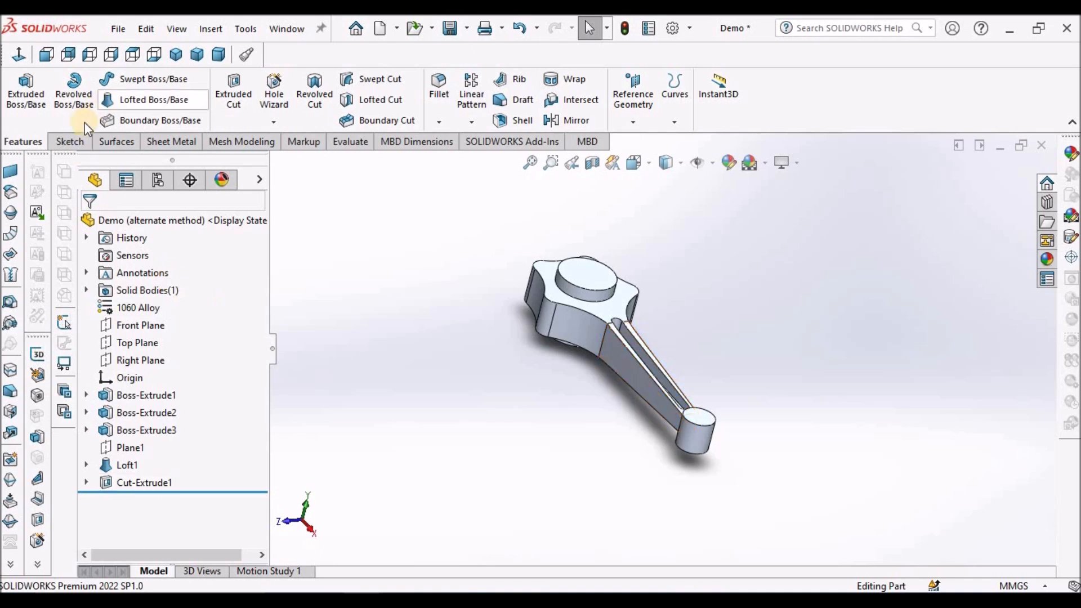
Start a new sketch on the Top Plane for the second shank pocket.
{"action": "left_click", "coordinate": [72, 147]}
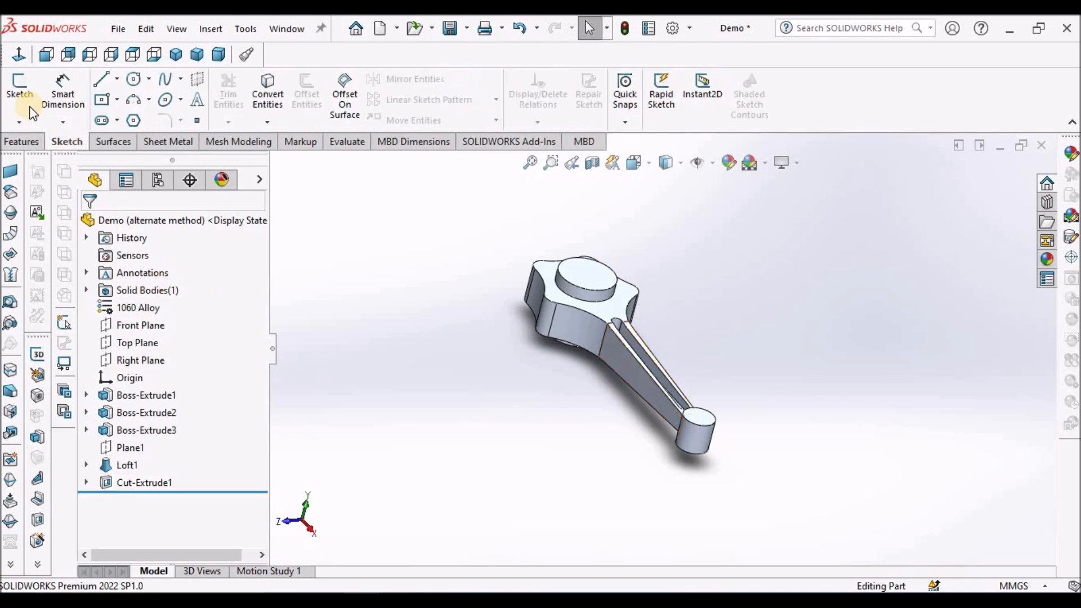
{"action": "left_click", "coordinate": [19, 90]}
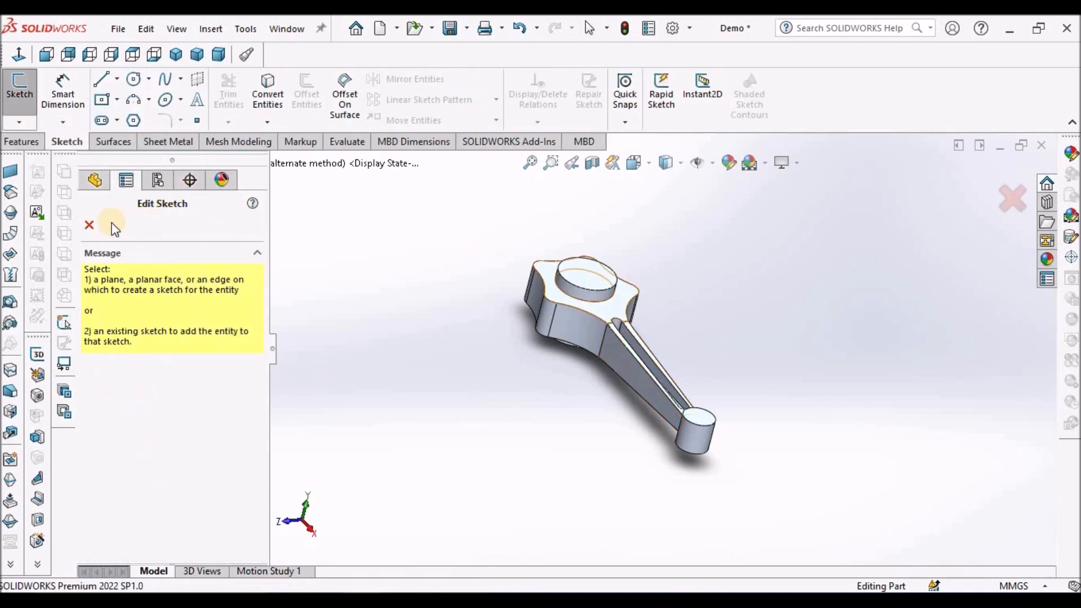
{"action": "left_click", "coordinate": [88, 227]}
{"action": "left_click", "coordinate": [137, 342]}
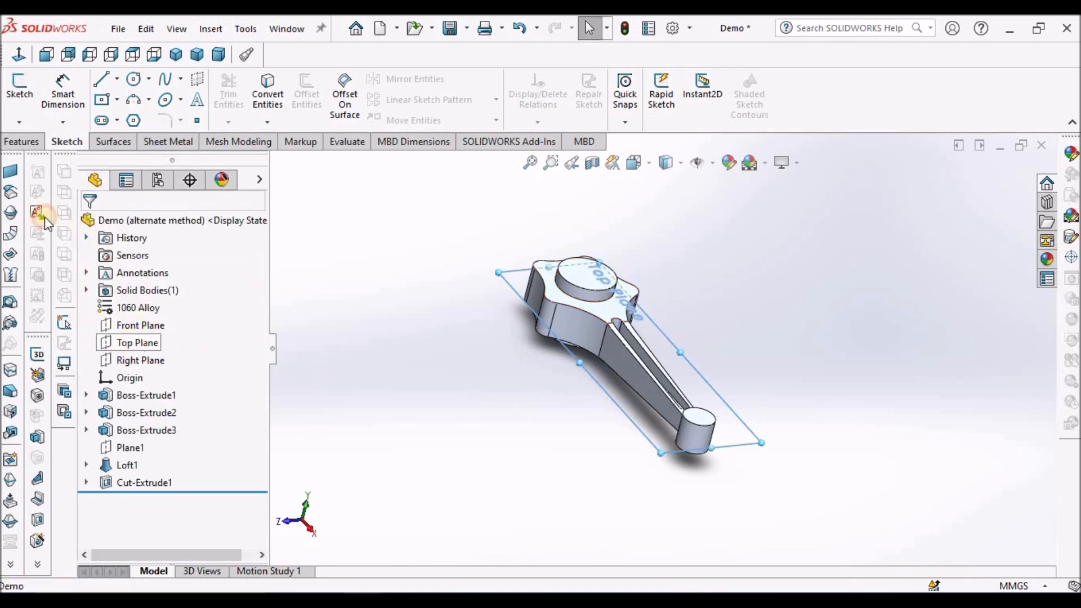
{"action": "left_click", "coordinate": [20, 91]}
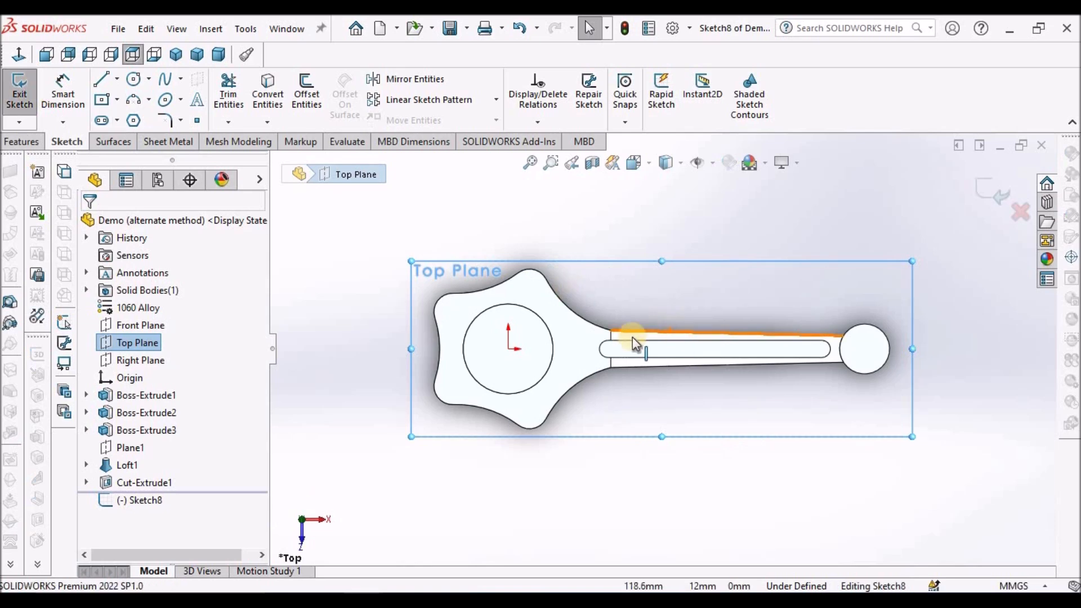
Convert the first cut's slot sketch, Sketch7, into entities of the new sketch and view the slot inside the shank at an angle.
{"action": "left_click", "coordinate": [87, 483]}
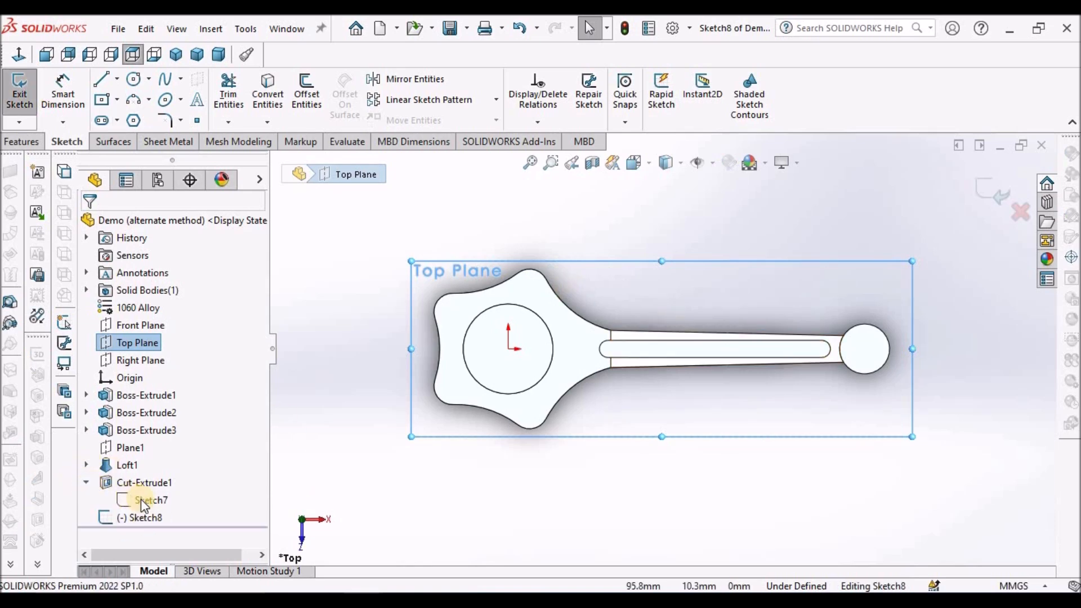
{"action": "left_click", "coordinate": [143, 499]}
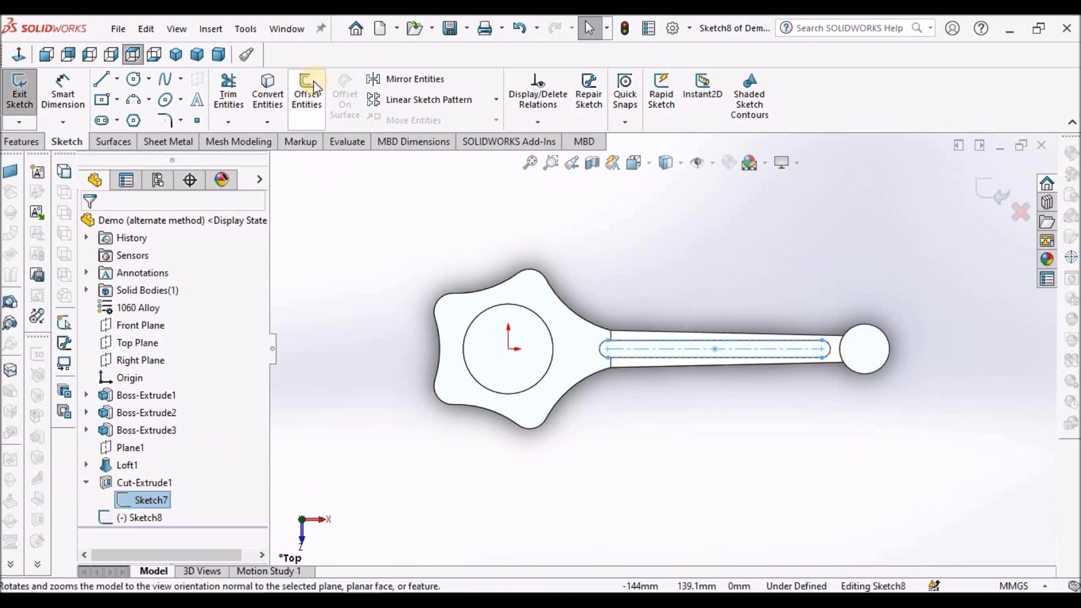
{"action": "left_click", "coordinate": [269, 103]}
{"action": "mouse_move", "coordinate": [688, 265]}
{"action": "middle_mouse_down"}
{"action": "mouse_move", "coordinate": [659, 251]}
{"action": "mouse_move", "coordinate": [655, 192]}
{"action": "mouse_move", "coordinate": [656, 223]}
{"action": "middle_mouse_up"}
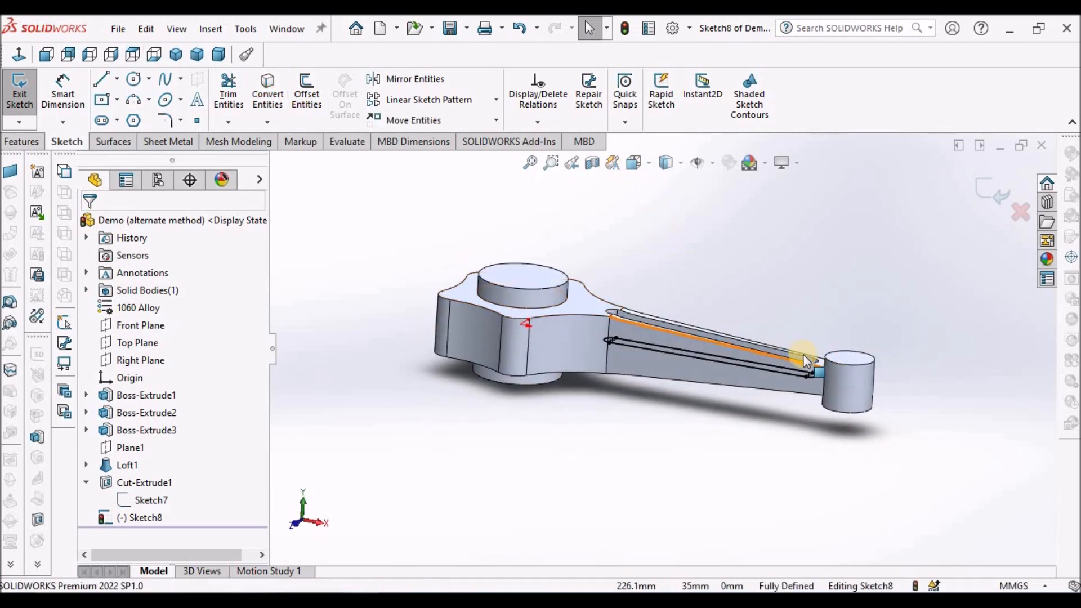
{"action": "left_click", "coordinate": [779, 357]}
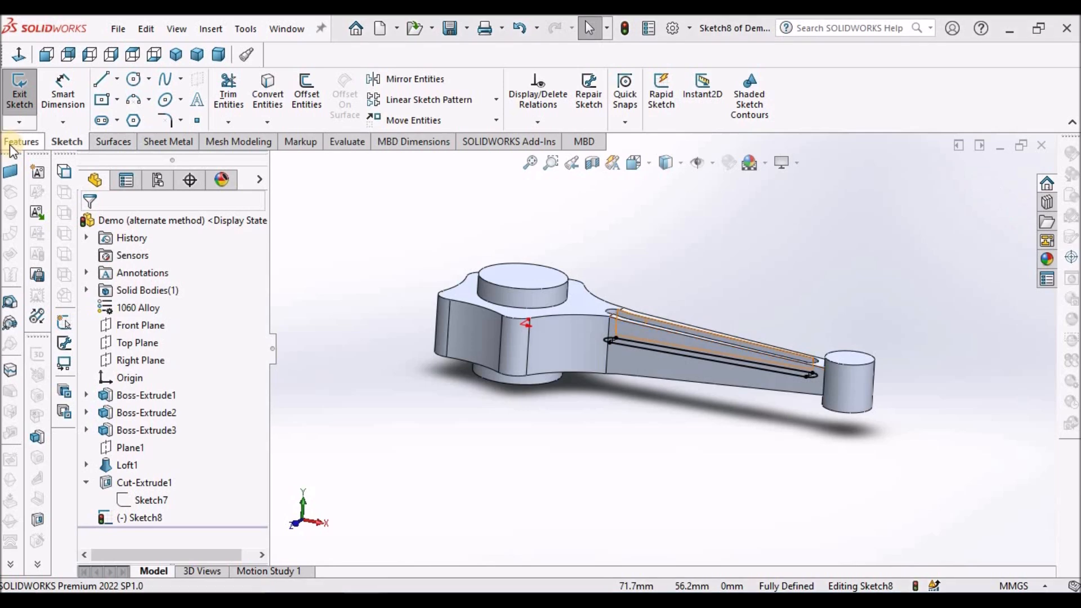
Start an Extruded Cut of the converted slot with an Offset start of 2.5 mm.
{"action": "left_click", "coordinate": [22, 142]}
{"action": "left_click", "coordinate": [233, 93]}
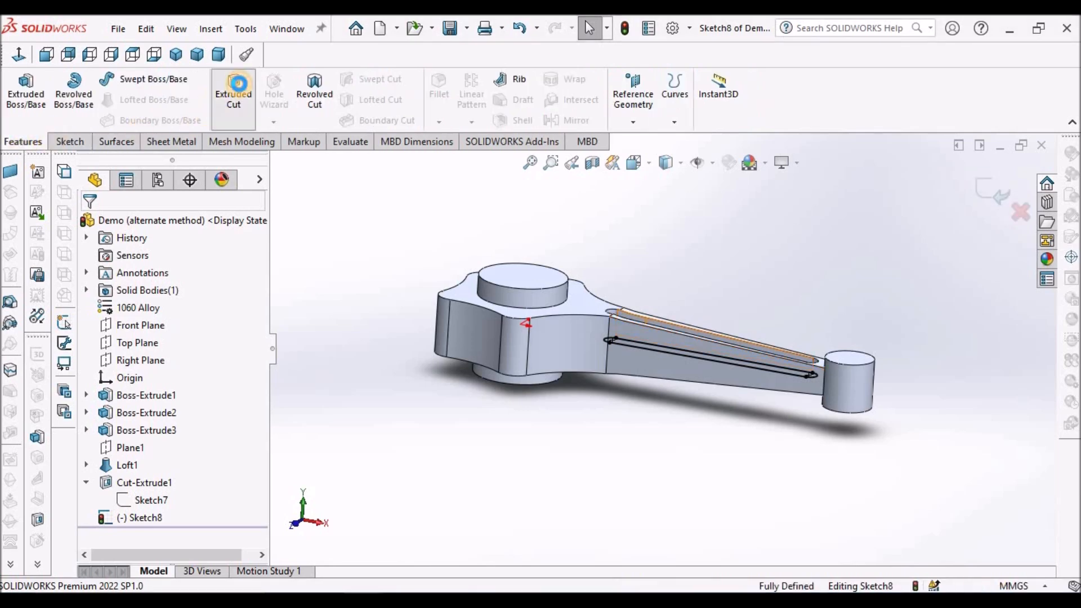
{"action": "left_click", "coordinate": [251, 272]}
{"action": "left_click", "coordinate": [205, 317]}
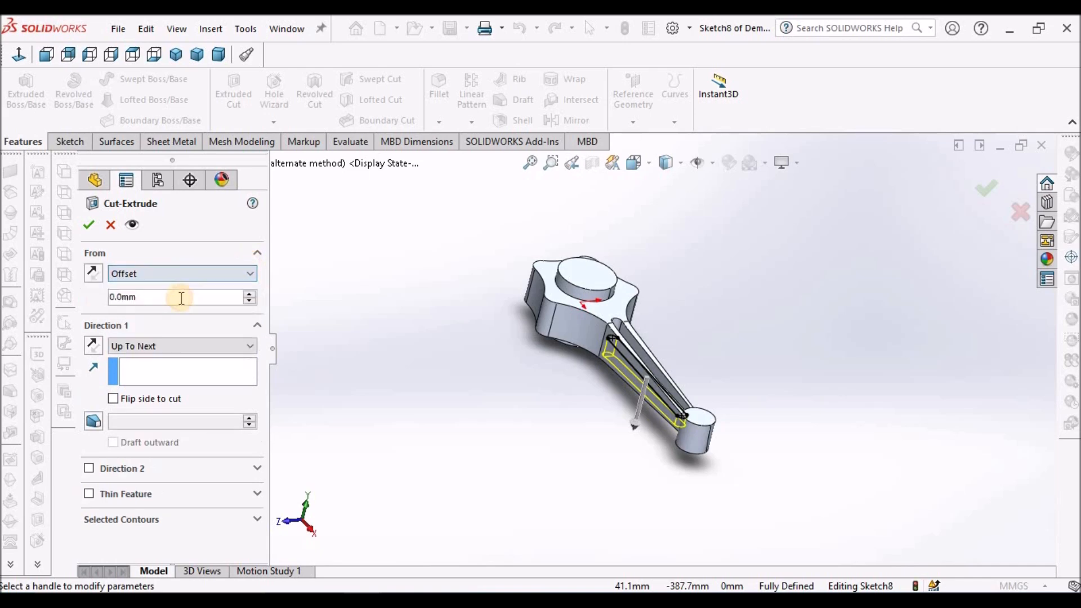
{"action": "type", "text": "2.5"}
{"action": "key", "text": "Return"}
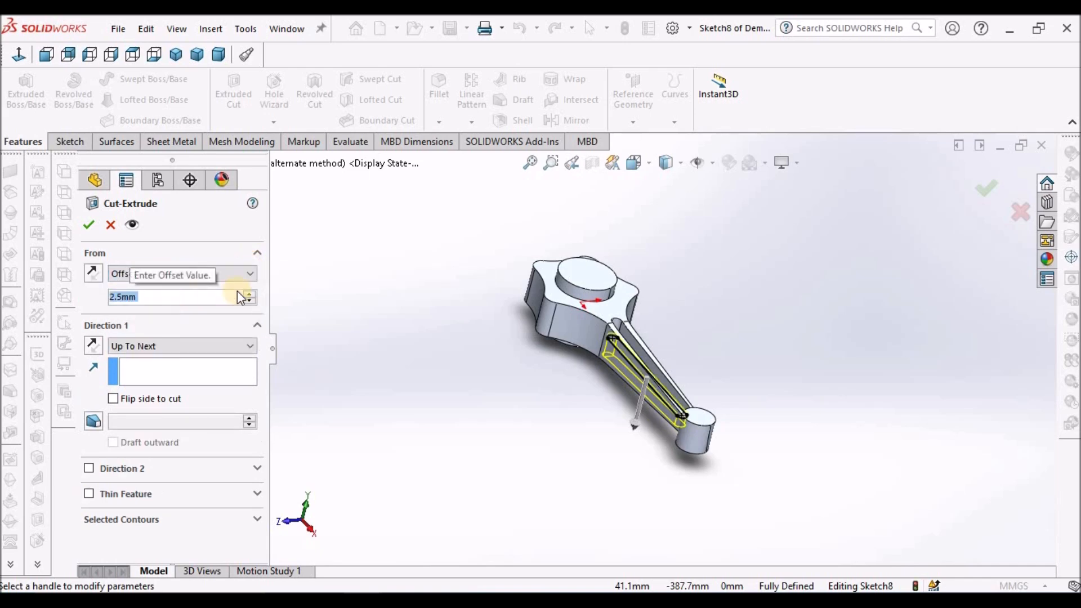
Check the cut preview as wireframe in the front view, reverse its start offset to below the sketch plane and complete the cut.
{"action": "left_click", "coordinate": [46, 54]}
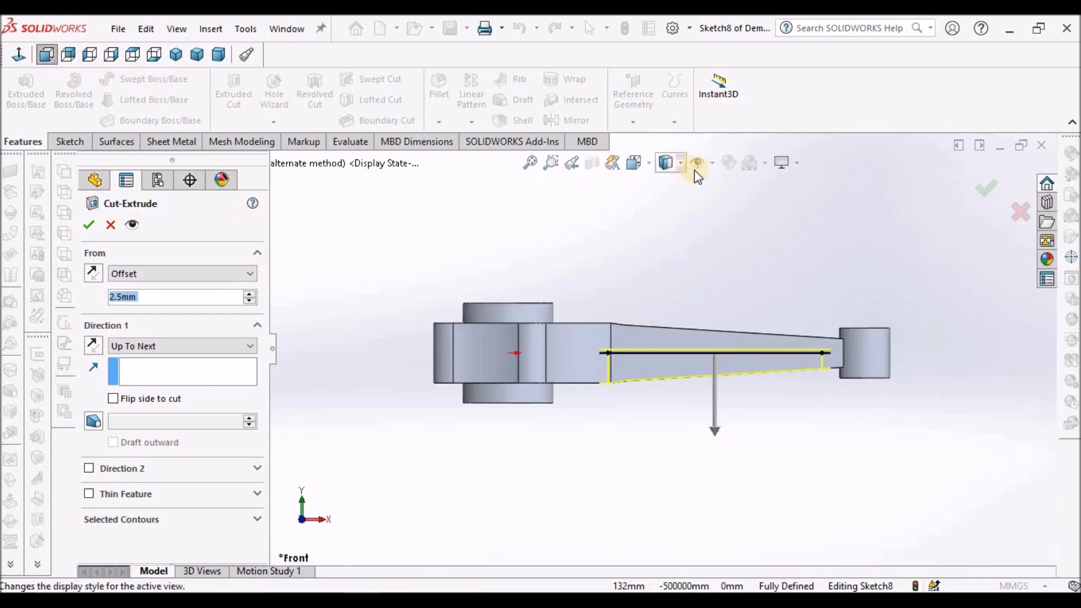
{"action": "left_click", "coordinate": [680, 163]}
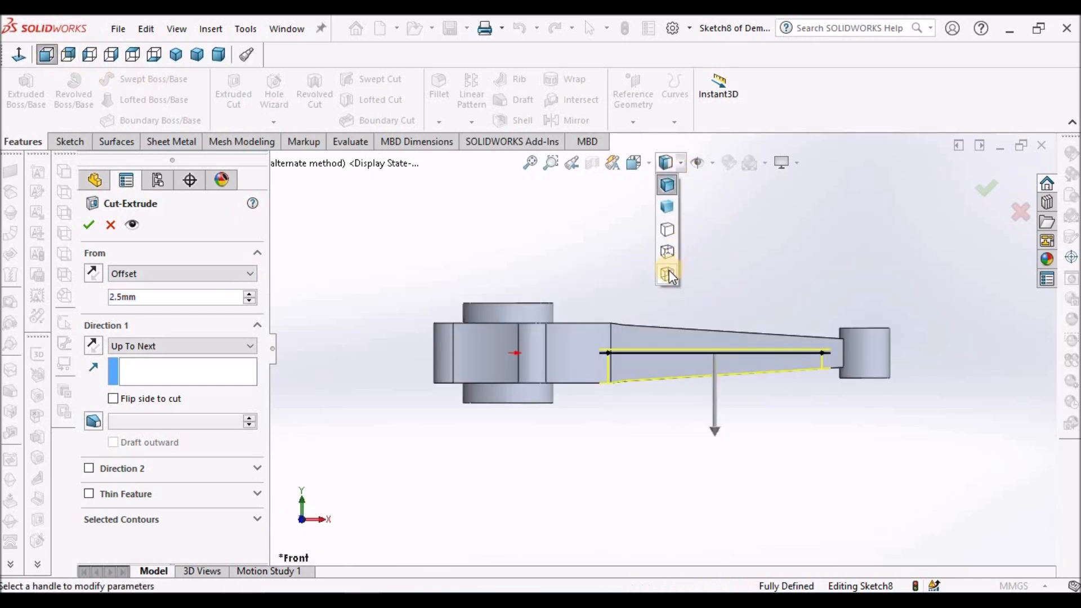
{"action": "left_click", "coordinate": [668, 270]}
{"action": "scroll", "coordinate": [760, 315], "scroll_direction": "down", "scroll_amount": 3}
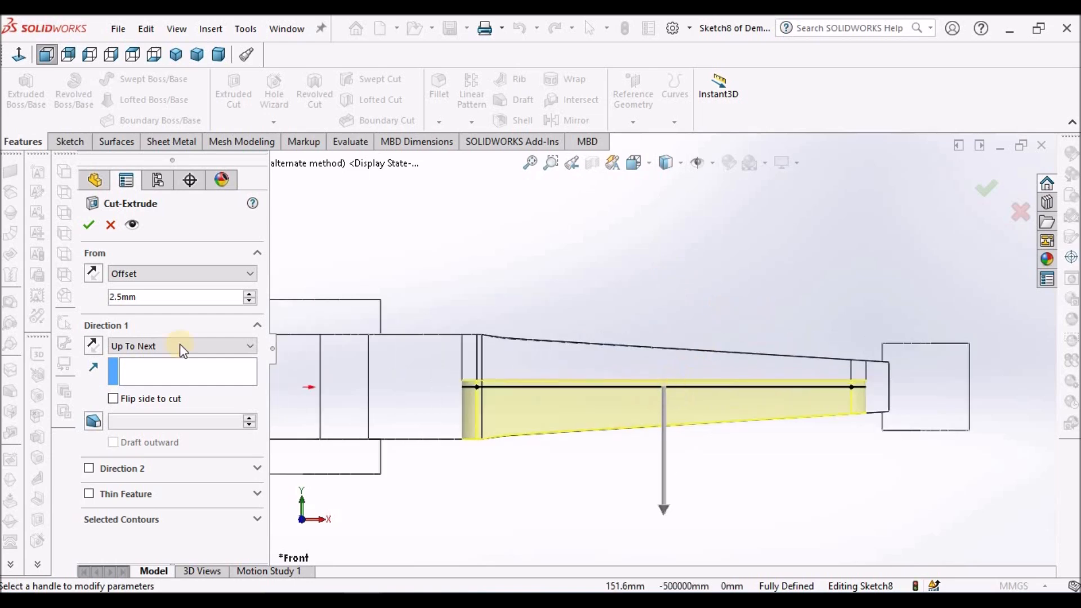
{"action": "left_click", "coordinate": [95, 274]}
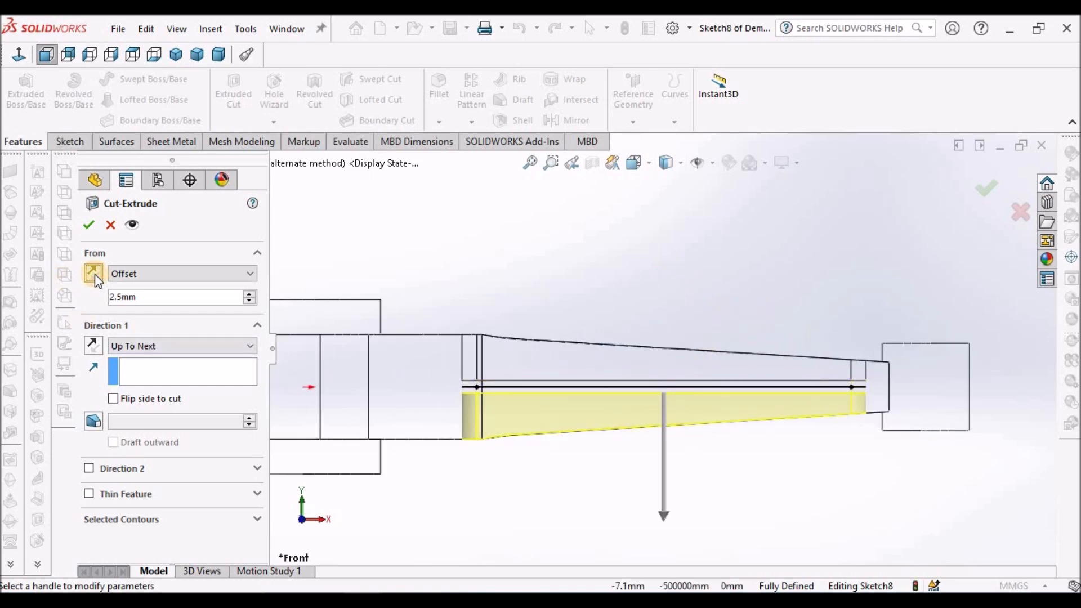
{"action": "left_click", "coordinate": [91, 225]}
Display the connecting rod shaded with edges and inspect the slot pocket on the shank's underside.
{"action": "left_click", "coordinate": [676, 163]}
{"action": "left_click", "coordinate": [671, 185]}
{"action": "middle_click", "coordinate": [690, 230]}
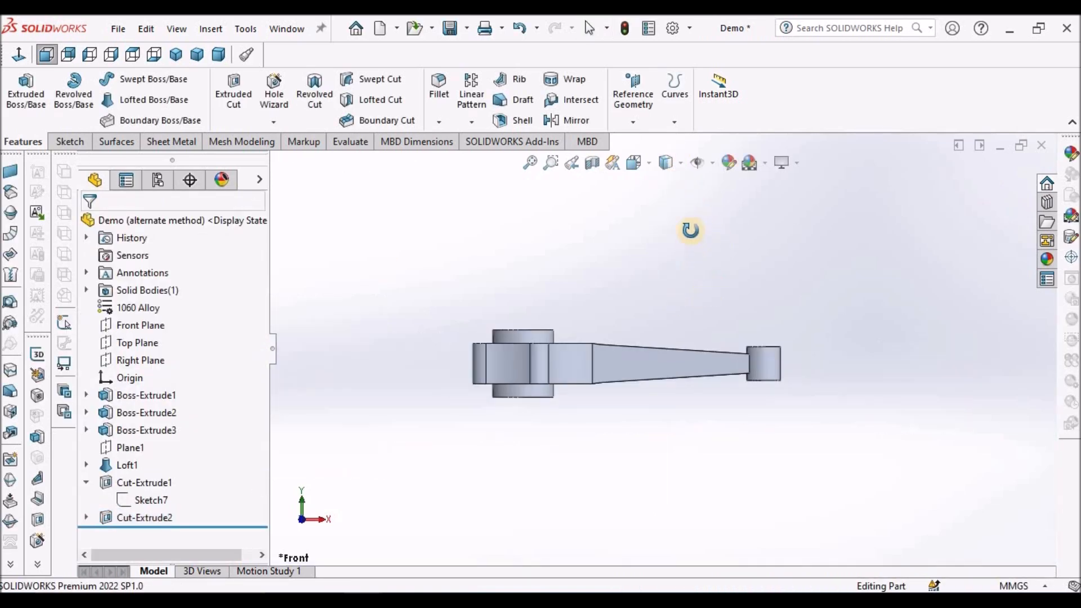
{"action": "middle_click_drag", "start_coordinate": [690, 230], "coordinate": [552, 391]}
{"action": "scroll", "coordinate": [657, 342], "scroll_direction": "down", "scroll_amount": 5}
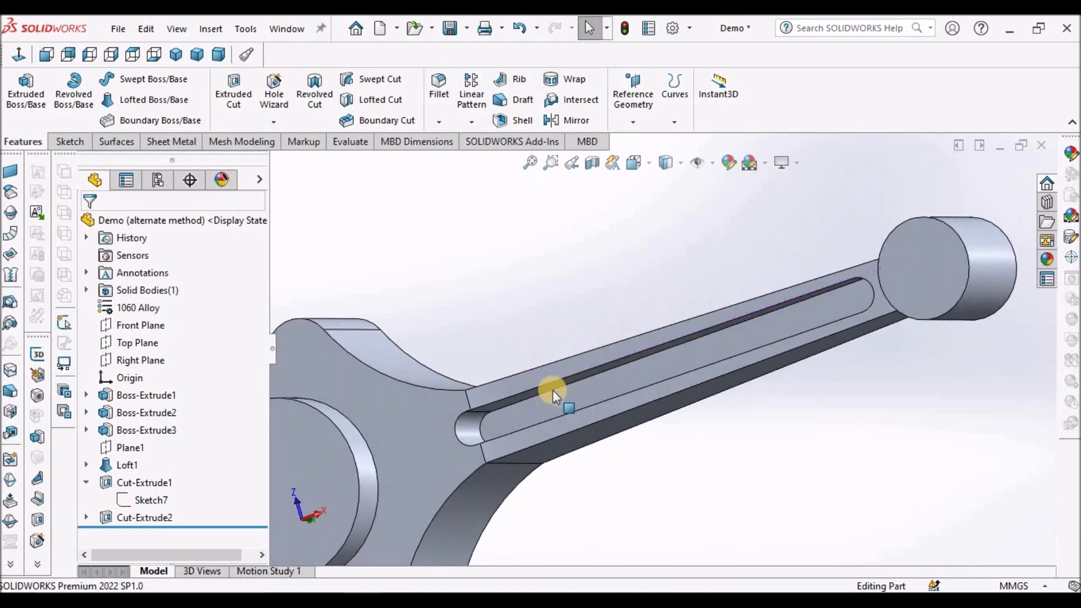
Examine the rounded end of the lower pocket and compare it with the pocket on the shank's upper side.
{"action": "left_click", "coordinate": [467, 423]}
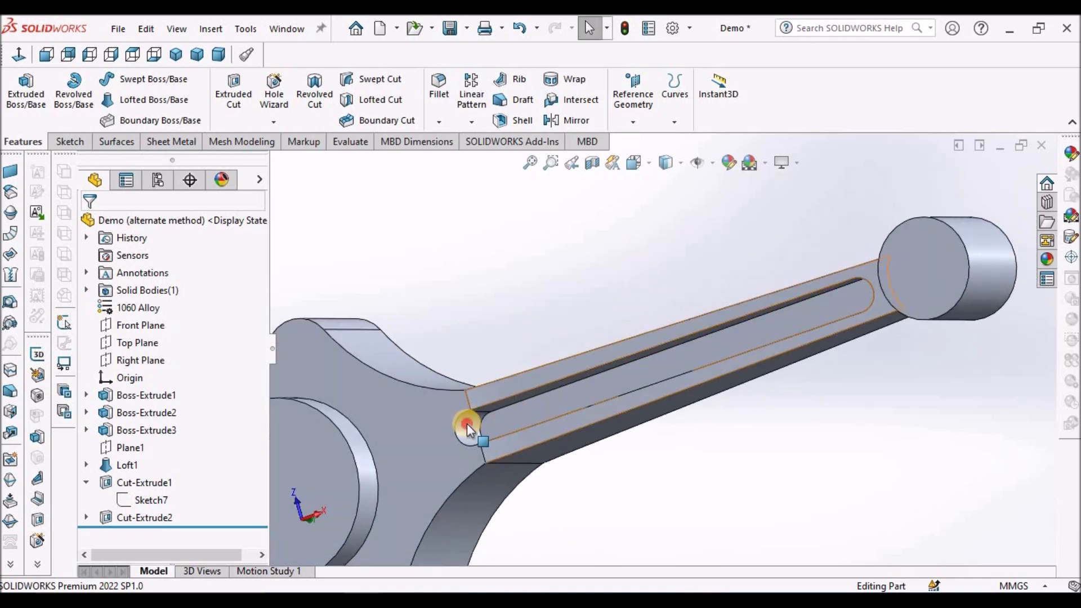
{"action": "left_click", "coordinate": [486, 277]}
{"action": "middle_click_drag", "start_coordinate": [495, 285], "coordinate": [684, 257]}
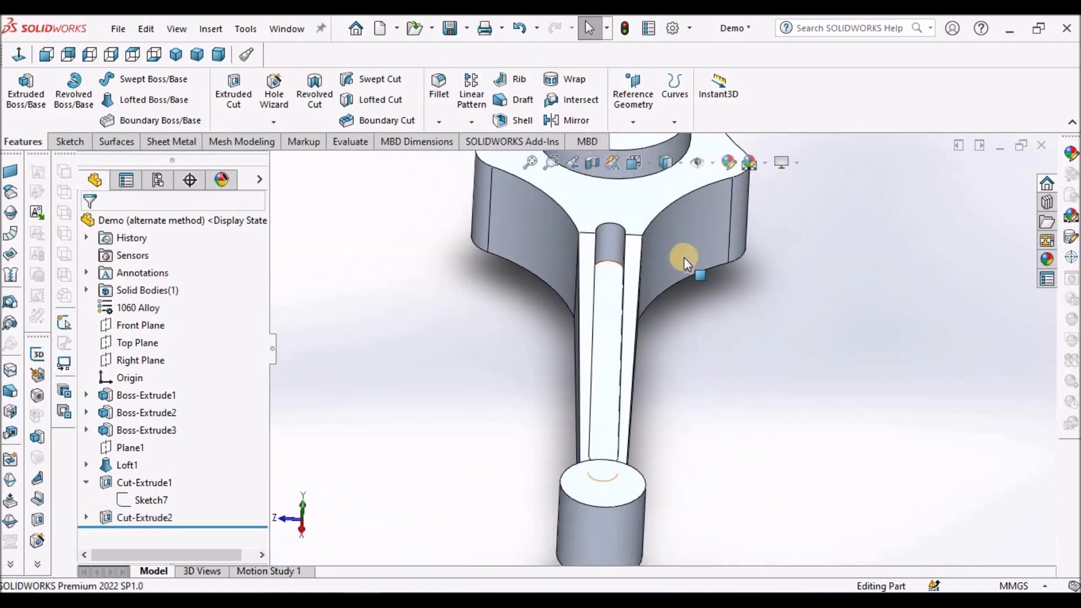
{"action": "scroll", "coordinate": [616, 248], "scroll_direction": "down", "scroll_amount": 1}
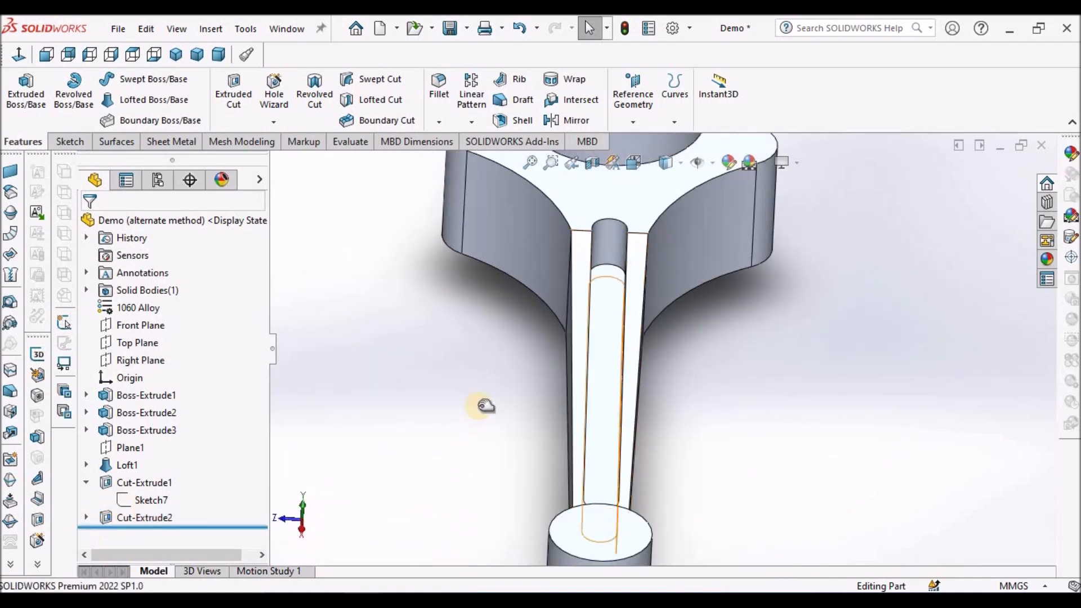
{"action": "scroll", "coordinate": [481, 413], "scroll_direction": "up", "scroll_amount": 5}
{"action": "mouse_move", "coordinate": [591, 366]}
{"action": "middle_mouse_down"}
{"action": "mouse_move", "coordinate": [634, 314]}
{"action": "mouse_move", "coordinate": [588, 358]}
{"action": "middle_mouse_up"}
Highlight Cut-Extrude1, Cut-Extrude2 and its Sketch8 in turn to compare where each lies in the shank.
{"action": "left_click", "coordinate": [144, 483]}
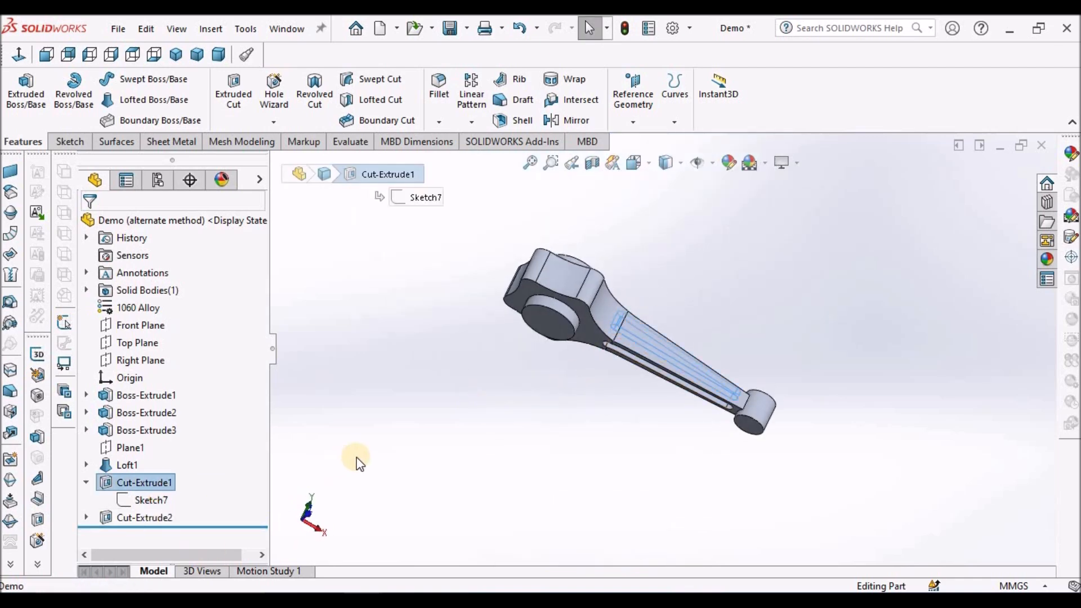
{"action": "scroll", "coordinate": [583, 361], "scroll_direction": "down", "scroll_amount": 2}
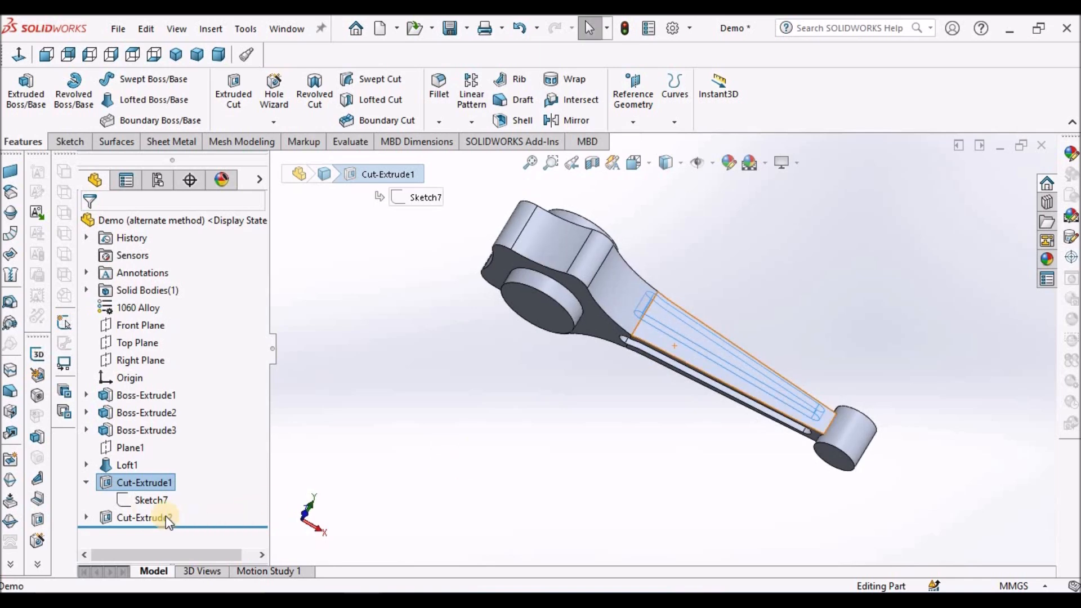
{"action": "left_click", "coordinate": [137, 517]}
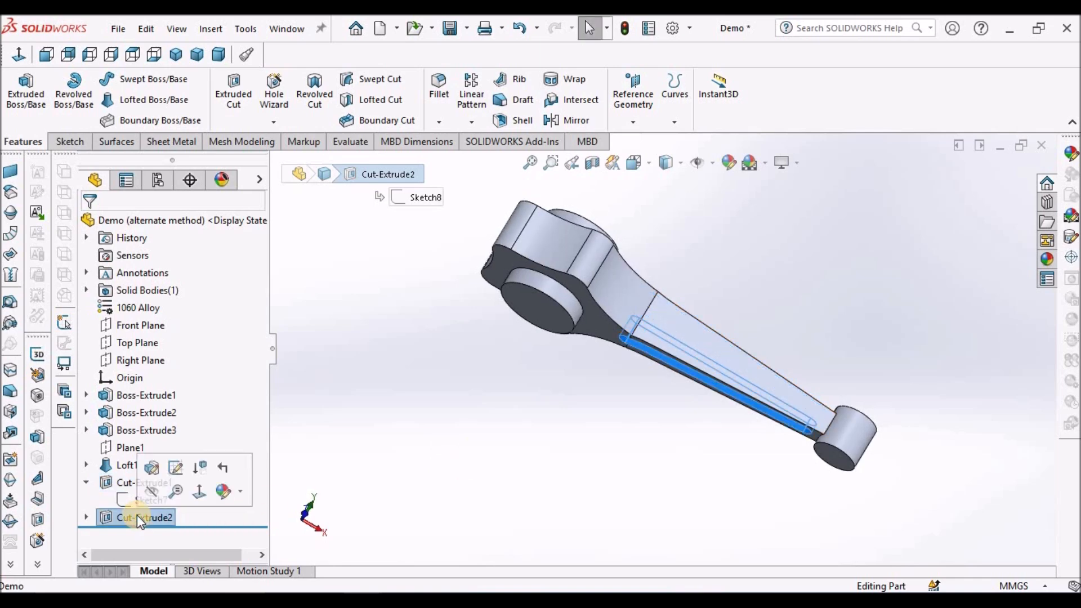
{"action": "left_click", "coordinate": [387, 444]}
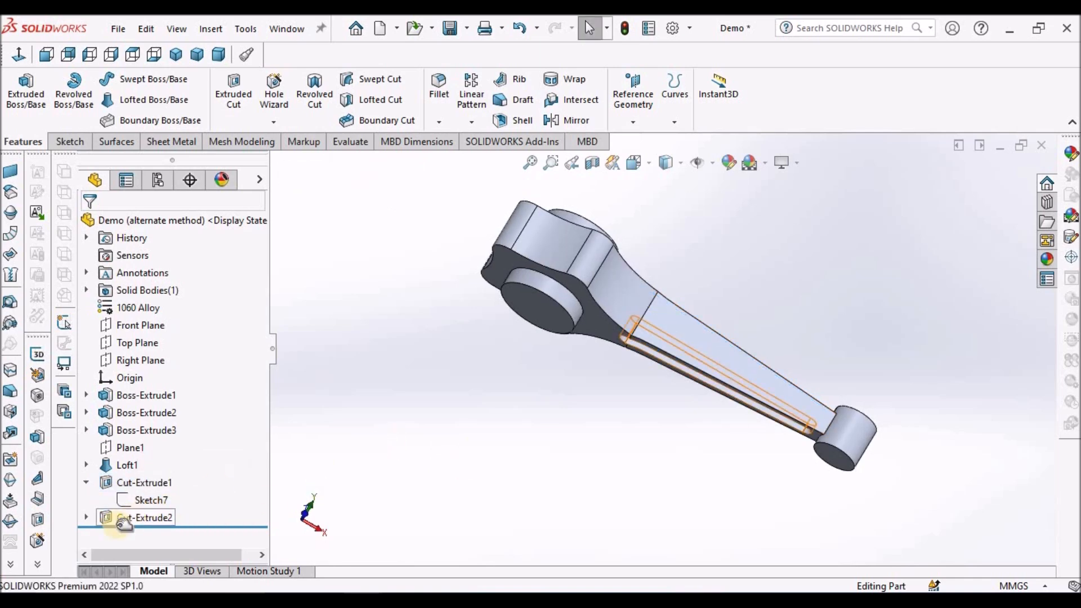
{"action": "left_click", "coordinate": [84, 518]}
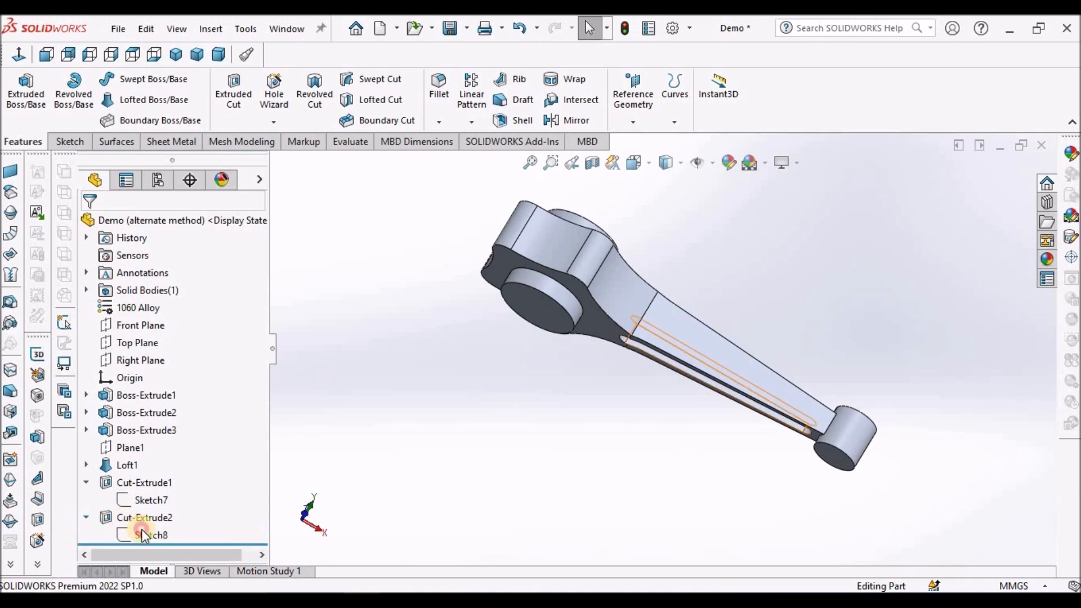
{"action": "left_click", "coordinate": [140, 534]}
{"action": "middle_click_drag", "start_coordinate": [824, 296], "coordinate": [692, 379]}
{"action": "left_click", "coordinate": [420, 364]}
View the rod from above at an angle, inspect the large end's boss and start a new sketch on the Top Plane.
{"action": "left_click", "coordinate": [224, 54]}
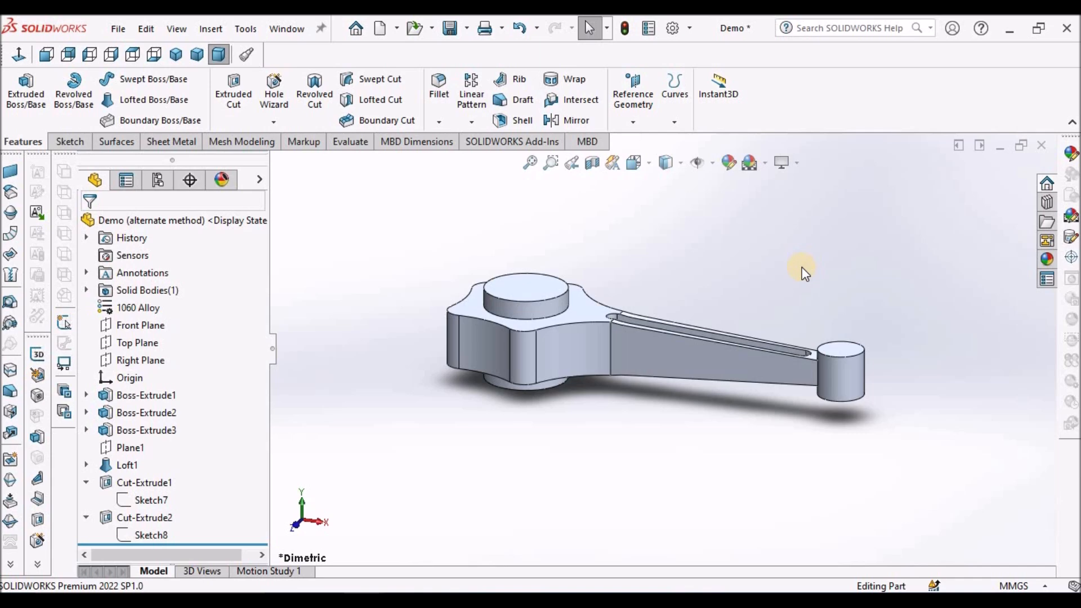
{"action": "middle_click_drag", "start_coordinate": [691, 294], "coordinate": [659, 339]}
{"action": "scroll", "coordinate": [691, 268], "scroll_direction": "down", "scroll_amount": 2}
{"action": "left_click", "coordinate": [493, 335]}
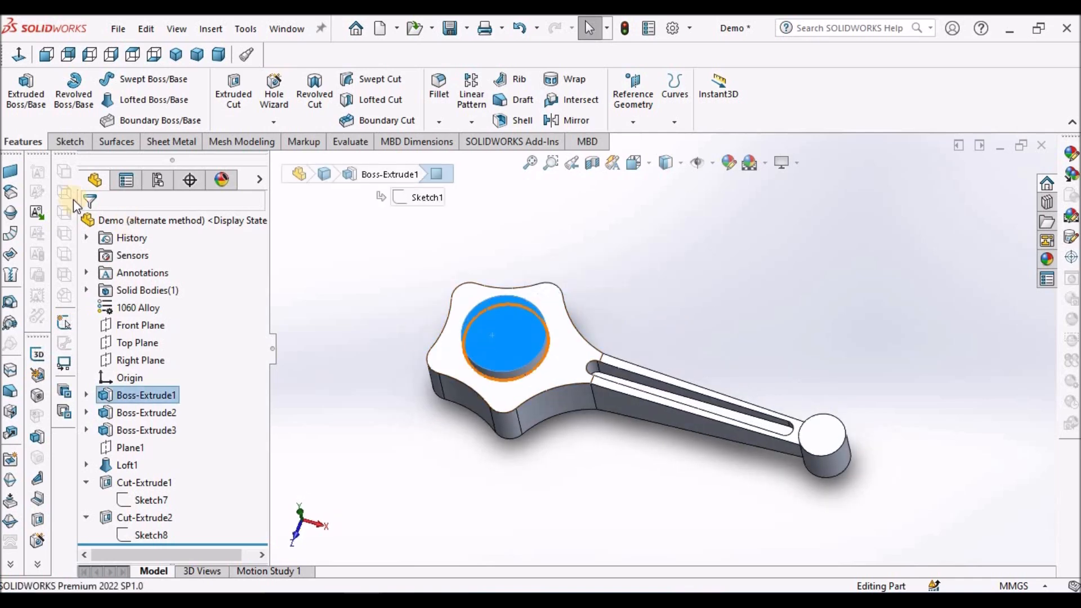
{"action": "left_click", "coordinate": [141, 344]}
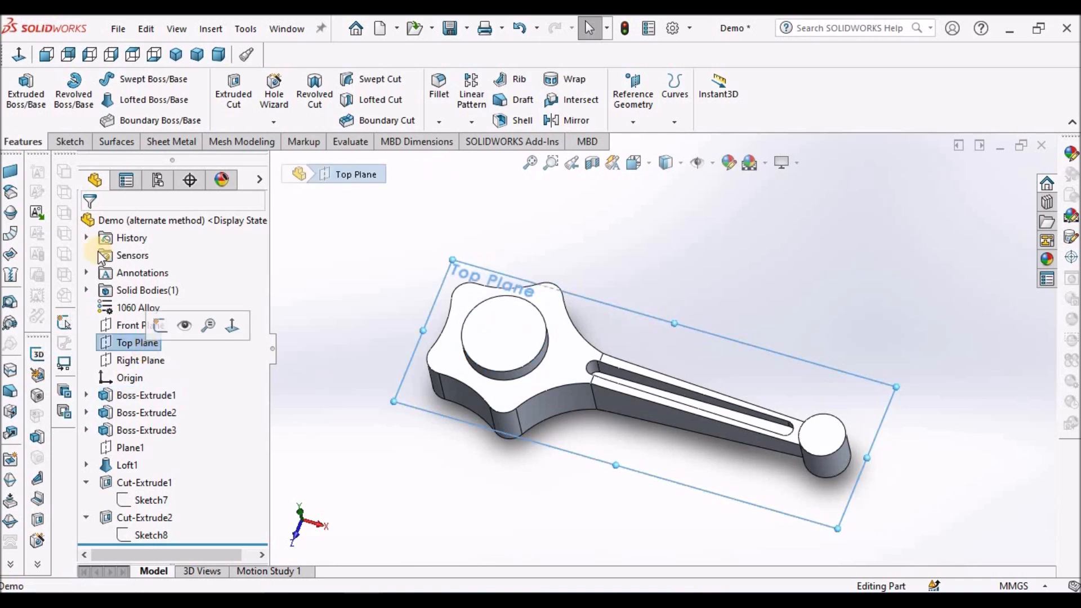
{"action": "left_click", "coordinate": [69, 141]}
{"action": "left_click", "coordinate": [25, 85]}
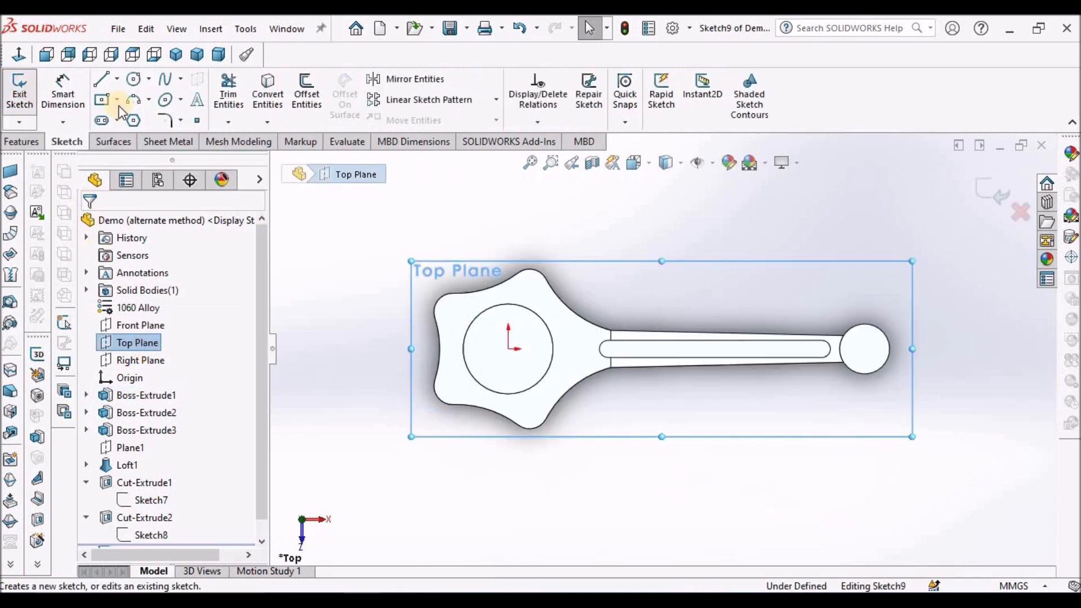
Sketch a circle about 38.5 mm in diameter, centred on the origin inside the large end's boss.
{"action": "left_click", "coordinate": [133, 80]}
{"action": "scroll", "coordinate": [554, 352], "scroll_direction": "down", "scroll_amount": 3}
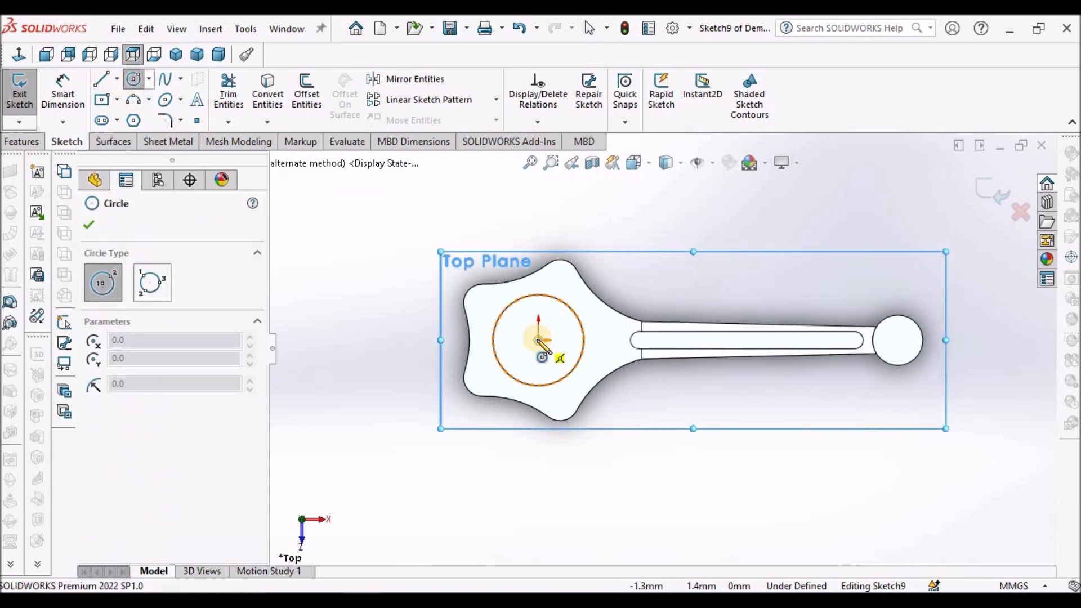
{"action": "left_click", "coordinate": [538, 340]}
{"action": "left_click", "coordinate": [550, 316]}
{"action": "right_click", "coordinate": [390, 213]}
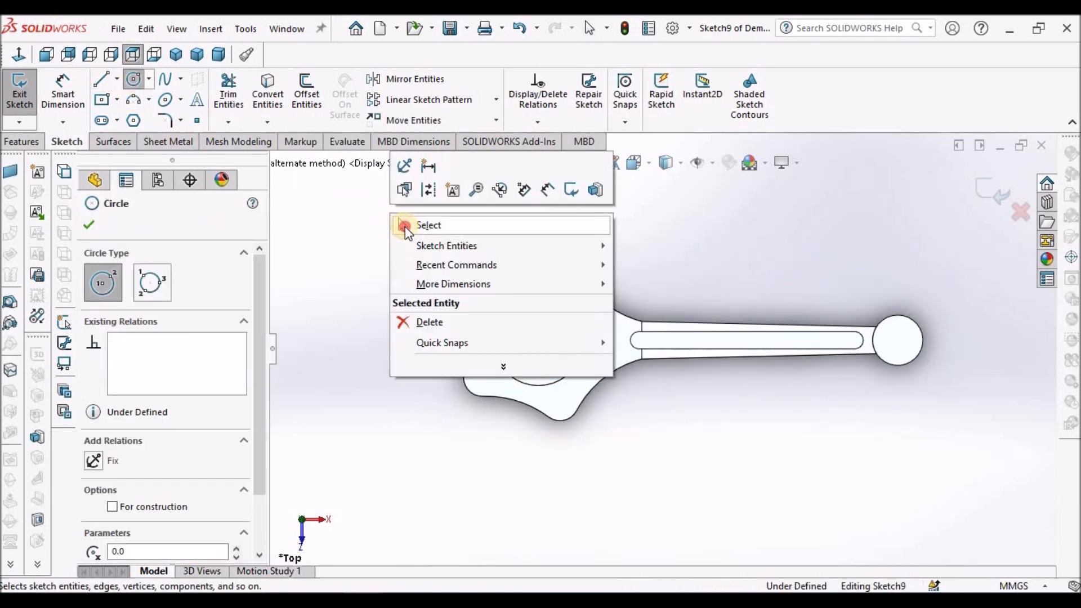
{"action": "left_click", "coordinate": [427, 225]}
Dimension the circle's diameter and set it to 52 mm.
{"action": "left_click", "coordinate": [63, 90]}
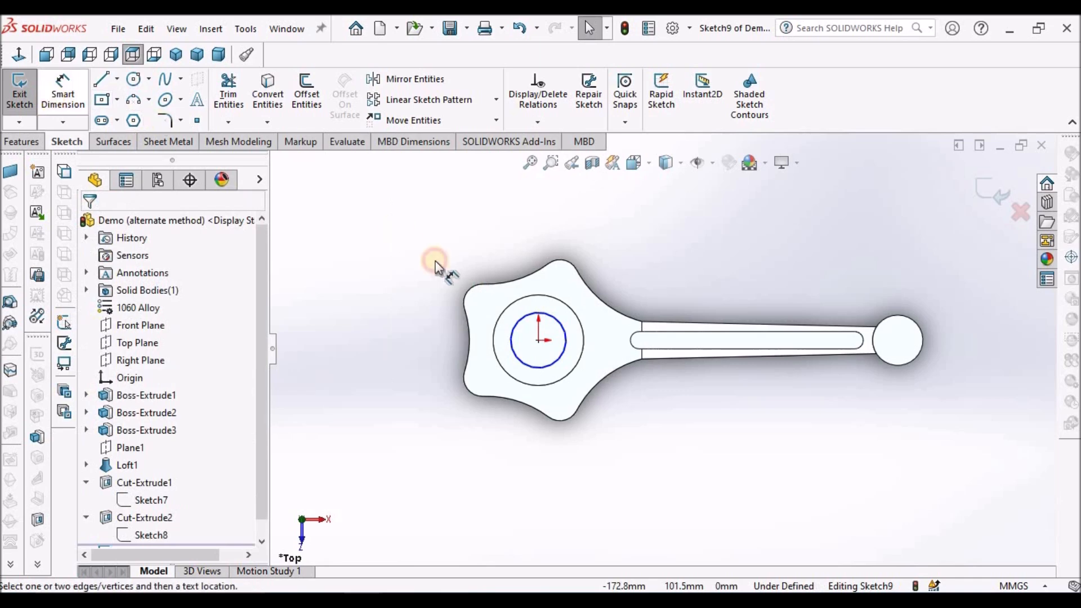
{"action": "left_click", "coordinate": [518, 325]}
{"action": "left_click", "coordinate": [481, 252]}
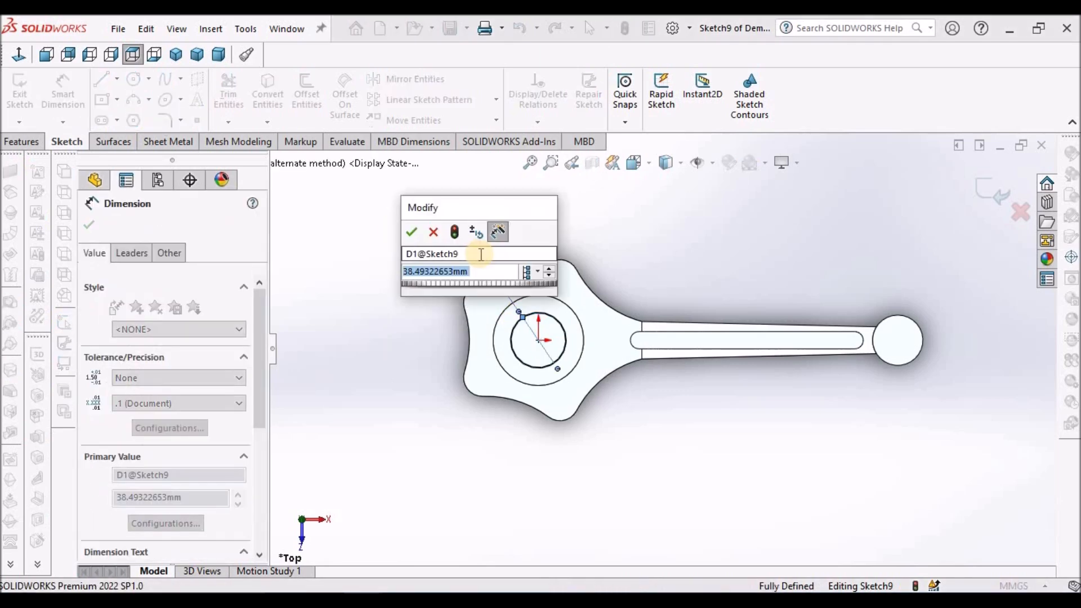
{"action": "type", "text": "52"}
{"action": "key", "text": "Return"}
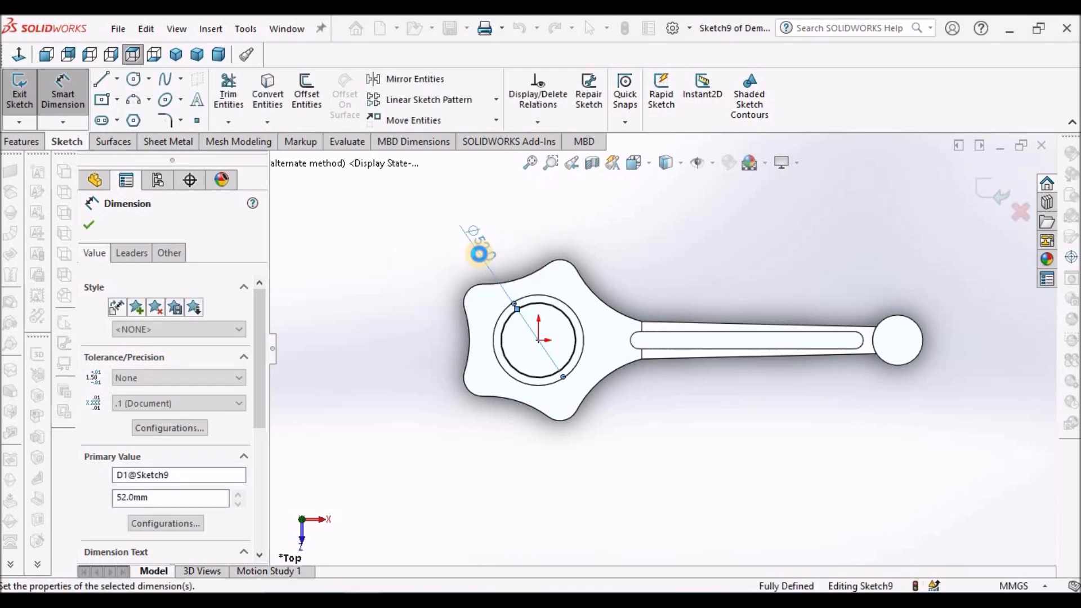
{"action": "left_click", "coordinate": [22, 142]}
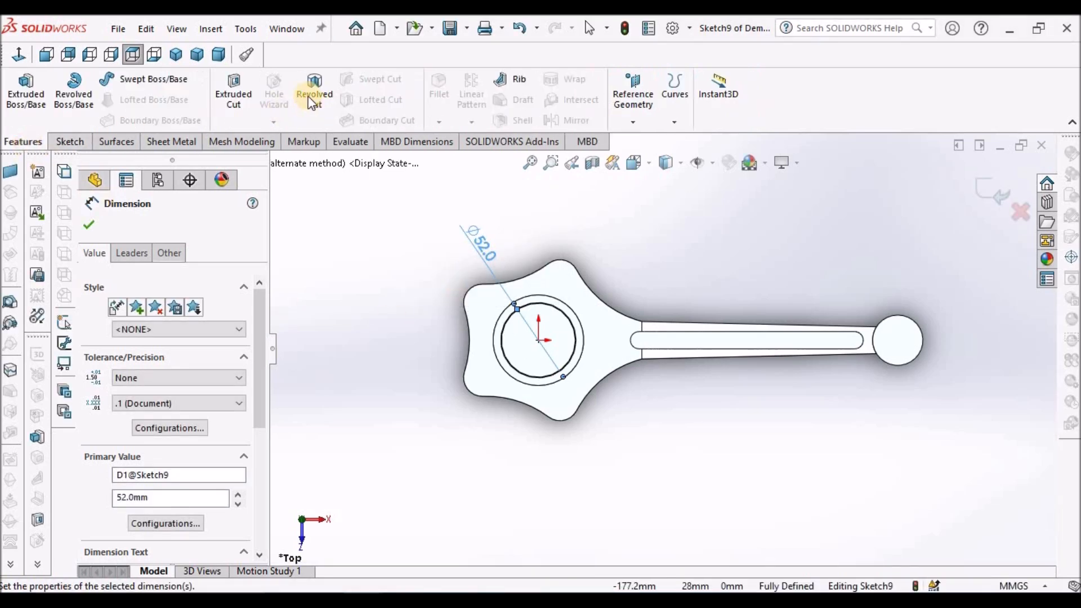
Cut the 52 mm circle through the large end's boss with an Extruded Cut set to Through All - Both.
{"action": "left_click", "coordinate": [233, 94]}
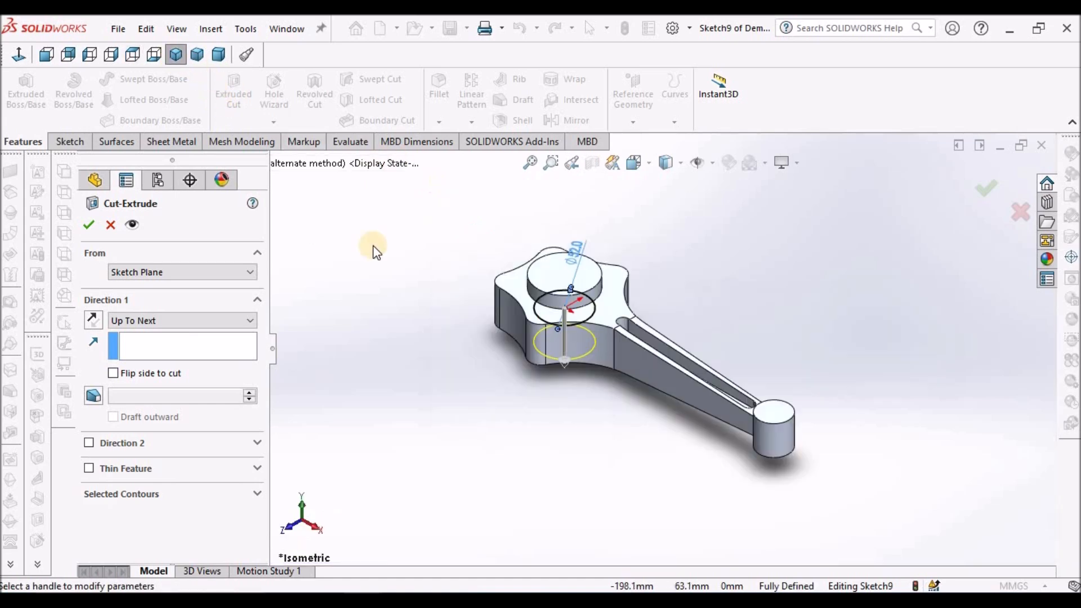
{"action": "left_click", "coordinate": [251, 320]}
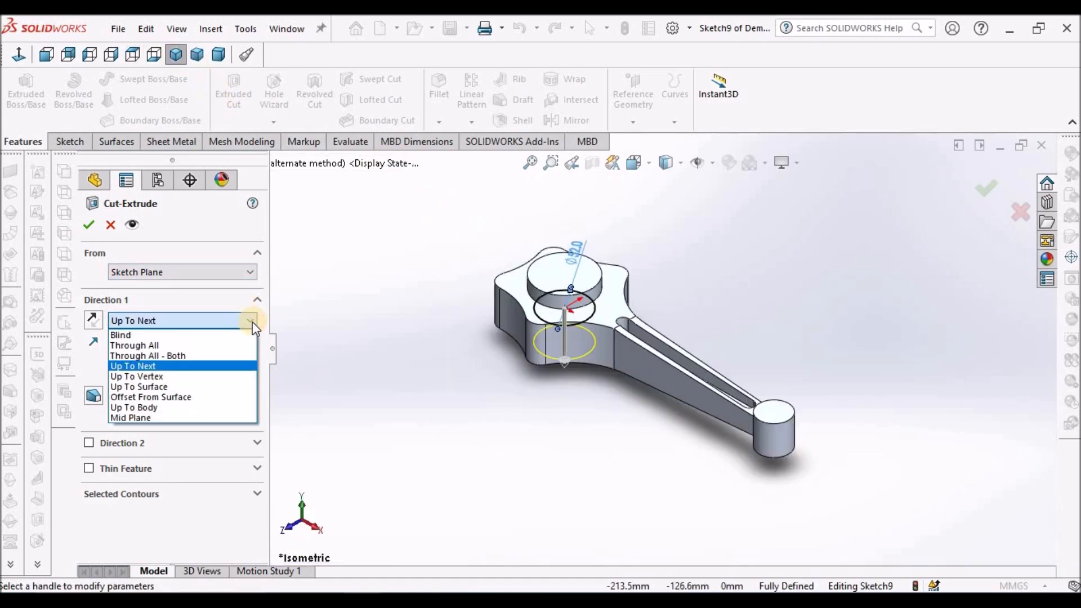
{"action": "left_click", "coordinate": [207, 354]}
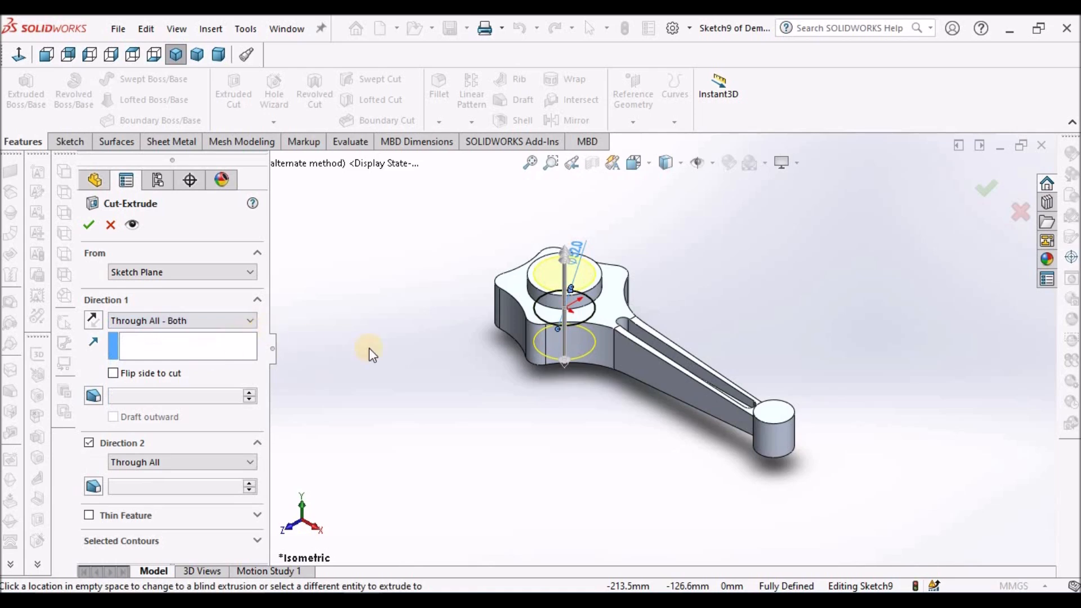
{"action": "left_click", "coordinate": [89, 225]}
{"action": "middle_click_drag", "start_coordinate": [575, 291], "coordinate": [569, 315]}
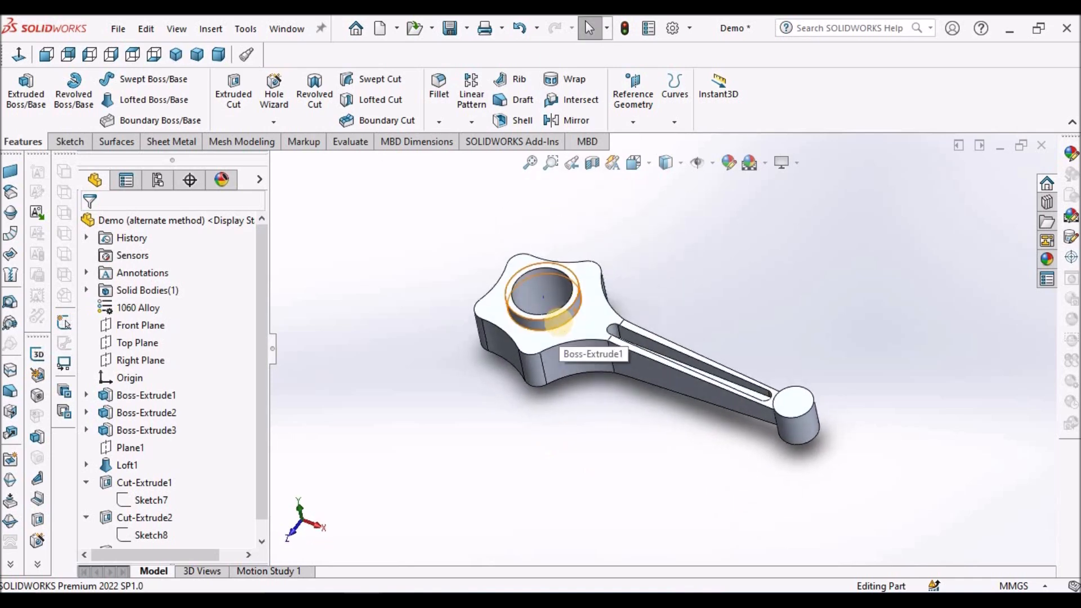
Expand the large-end bore cut and check the reference plane of its Sketch9 in the sketch plane settings.
{"action": "scroll", "coordinate": [262, 511], "scroll_direction": "down", "scroll_amount": 2}
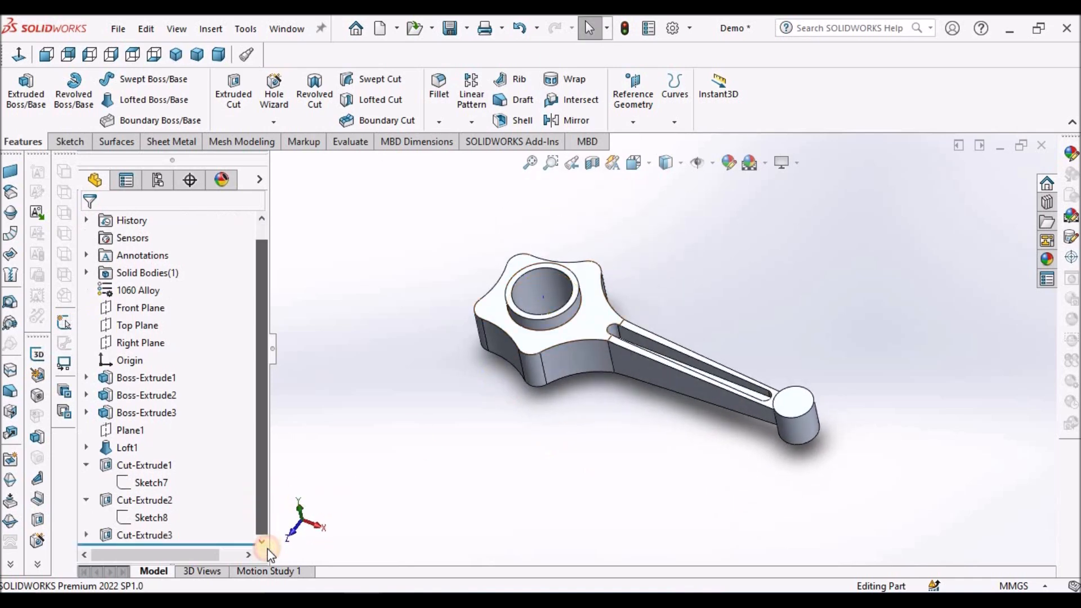
{"action": "left_click", "coordinate": [87, 535]}
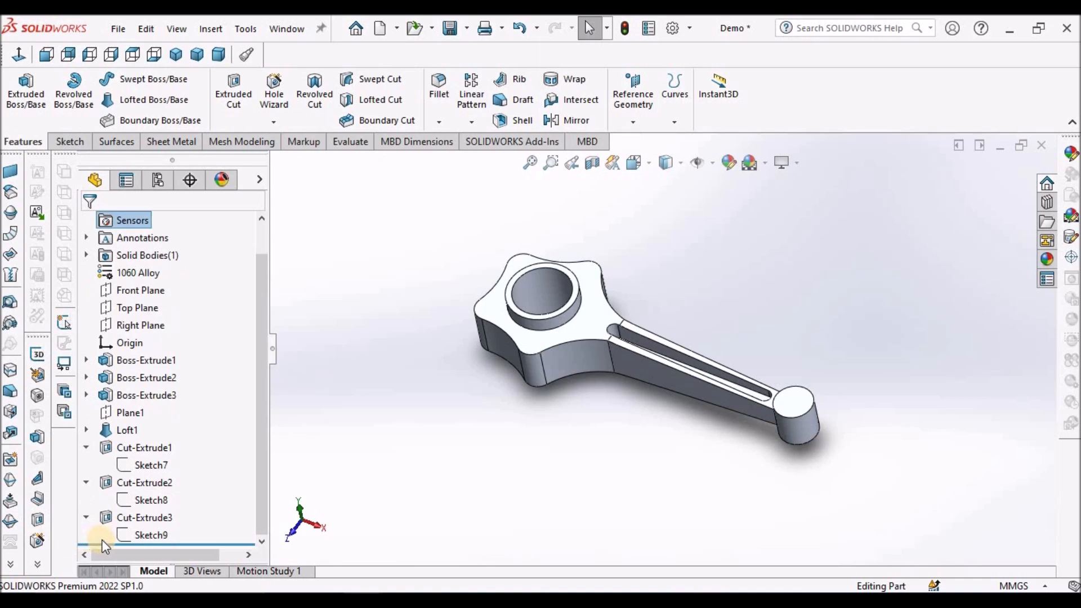
{"action": "right_click", "coordinate": [149, 536]}
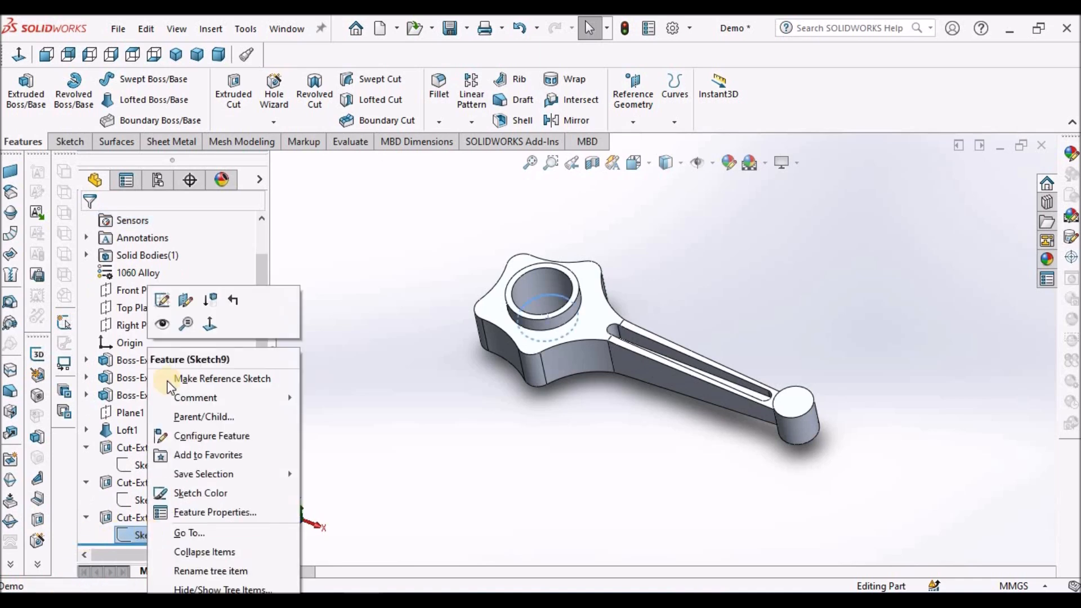
{"action": "left_click", "coordinate": [164, 301]}
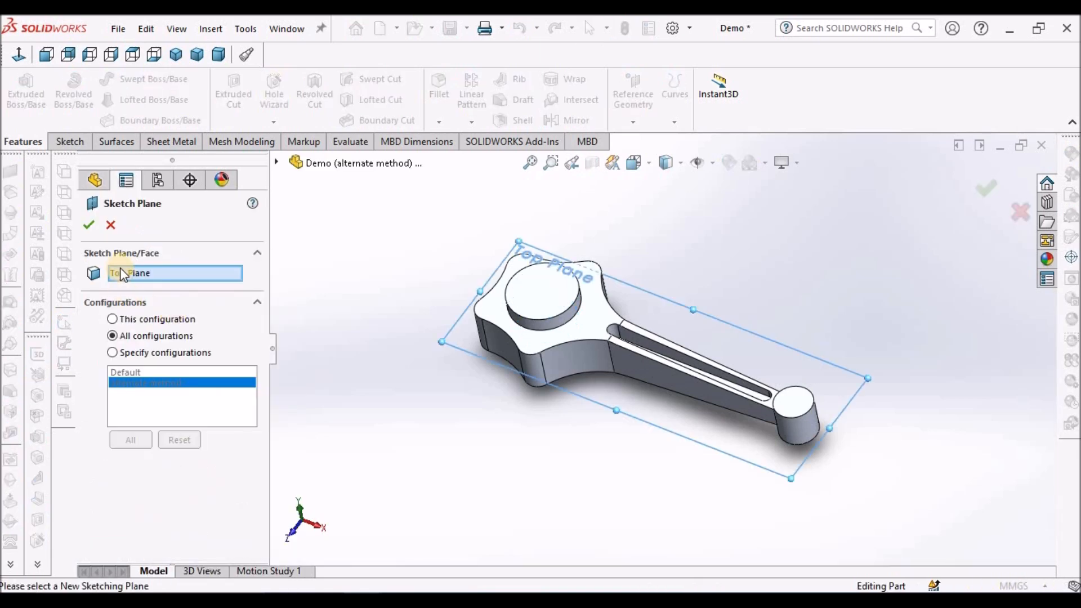
{"action": "left_click", "coordinate": [140, 274]}
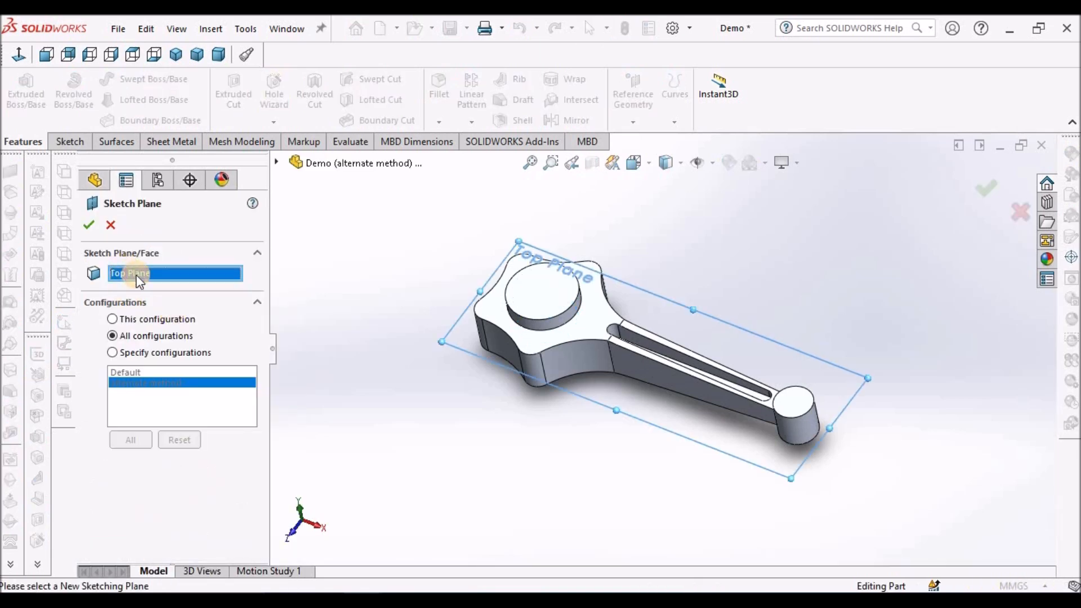
{"action": "left_click", "coordinate": [89, 224]}
{"action": "left_click", "coordinate": [417, 275]}
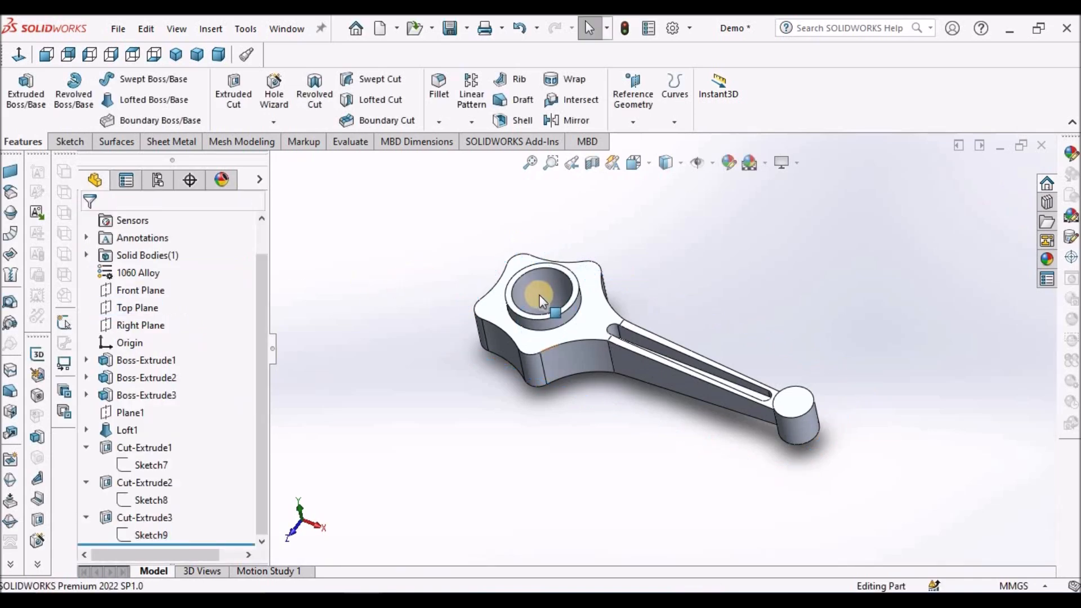
Examine the large end's bored boss and highlight the Front, Top and Right Planes in turn to compare their positions.
{"action": "scroll", "coordinate": [539, 295], "scroll_direction": "down", "scroll_amount": 3}
{"action": "left_click", "coordinate": [558, 253]}
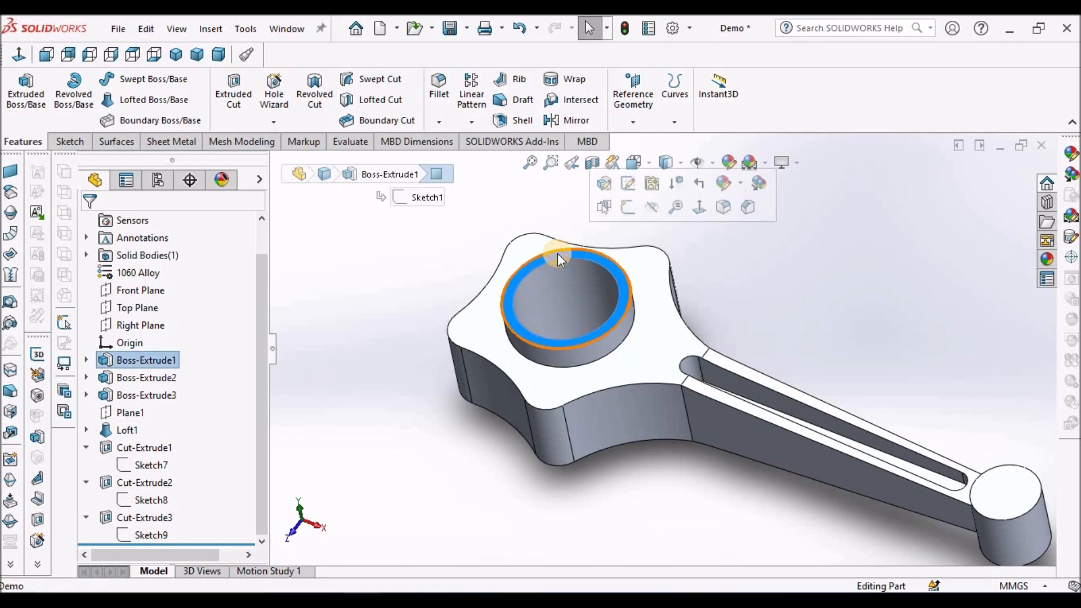
{"action": "scroll", "coordinate": [547, 325], "scroll_direction": "up", "scroll_amount": 3}
{"action": "middle_click_drag", "start_coordinate": [563, 332], "coordinate": [669, 362]}
{"action": "middle_click_drag", "start_coordinate": [661, 460], "coordinate": [643, 360]}
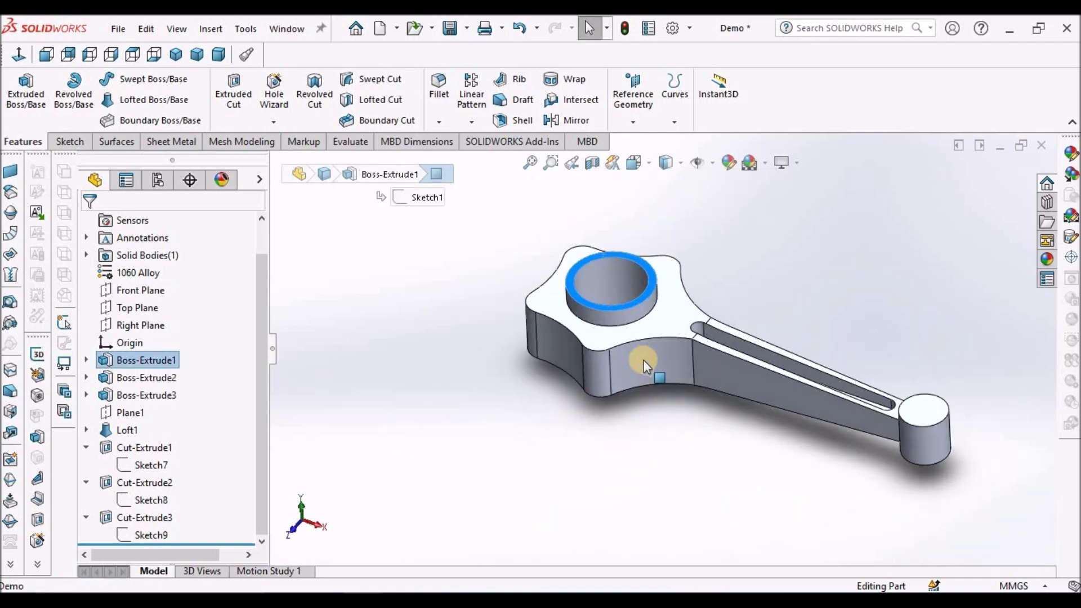
{"action": "scroll", "coordinate": [620, 315], "scroll_direction": "down", "scroll_amount": 5}
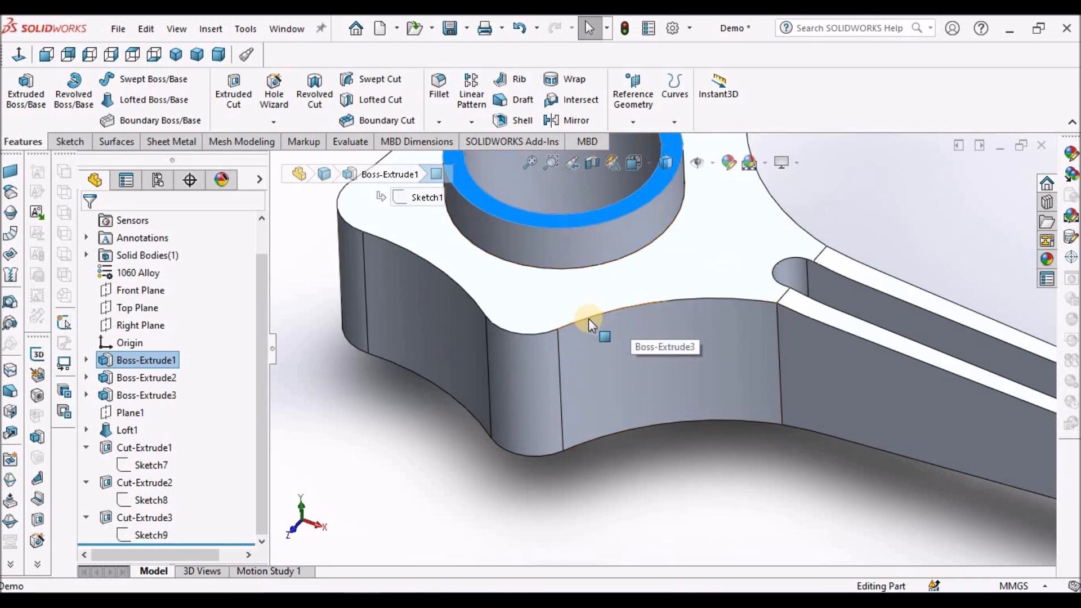
{"action": "scroll", "coordinate": [377, 442], "scroll_direction": "up", "scroll_amount": 10}
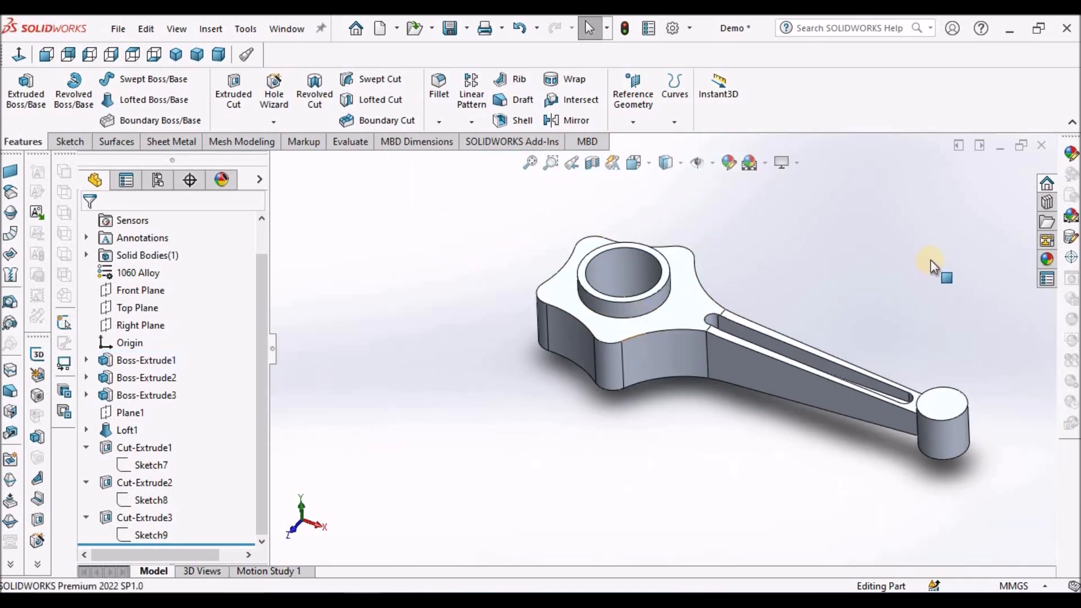
{"action": "left_click", "coordinate": [134, 289]}
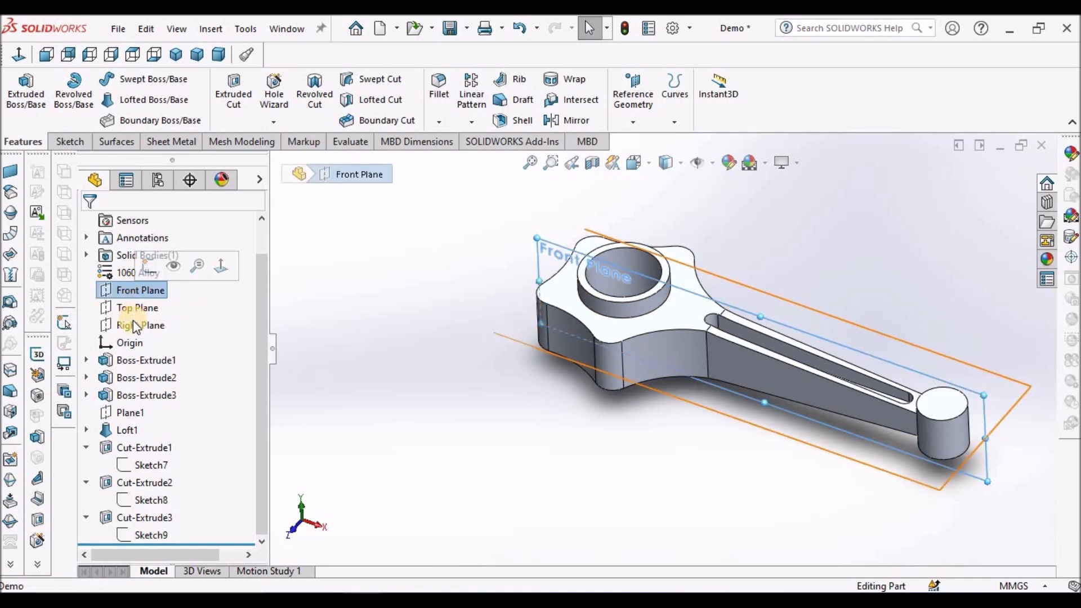
{"action": "left_click", "coordinate": [133, 307]}
{"action": "left_click", "coordinate": [133, 325]}
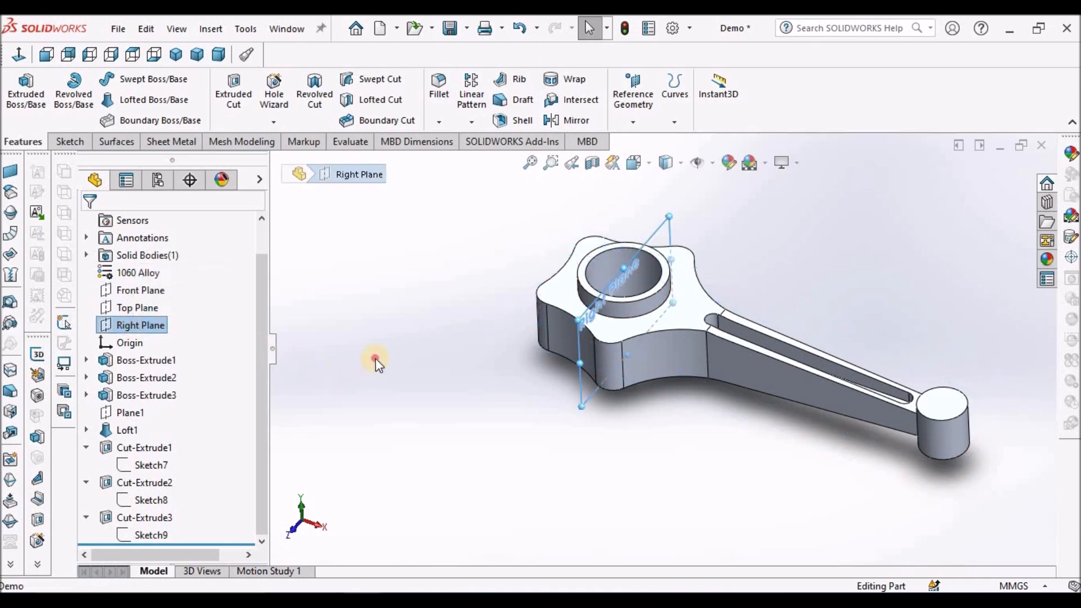
{"action": "key", "text": "Escape"}
Inspect the small end's boss and start a new sketch on the Top Plane.
{"action": "scroll", "coordinate": [941, 394], "scroll_direction": "down", "scroll_amount": 5}
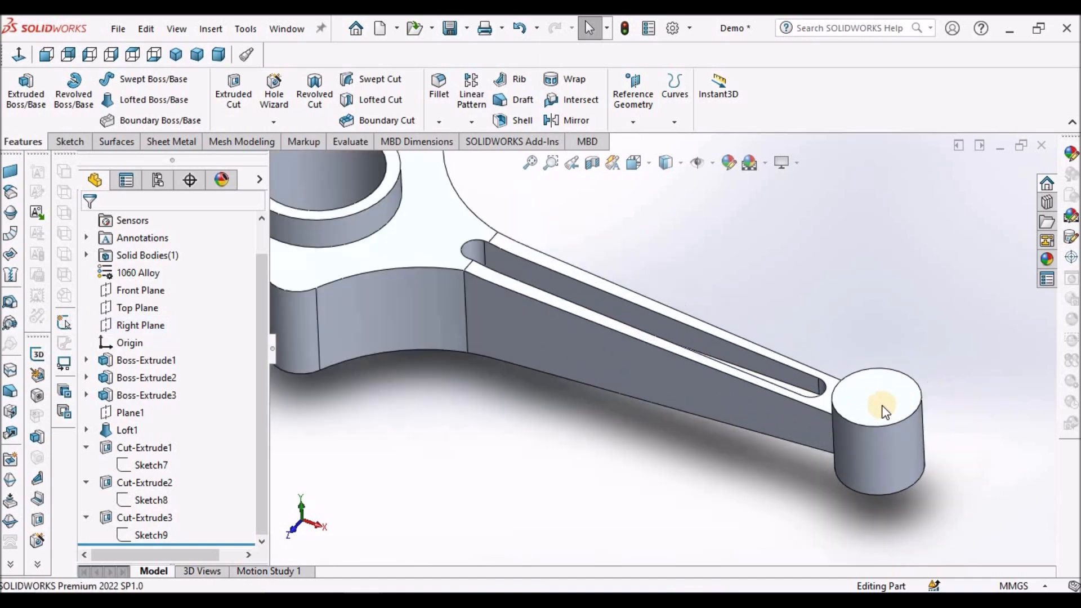
{"action": "left_click", "coordinate": [881, 404]}
{"action": "left_click", "coordinate": [531, 428]}
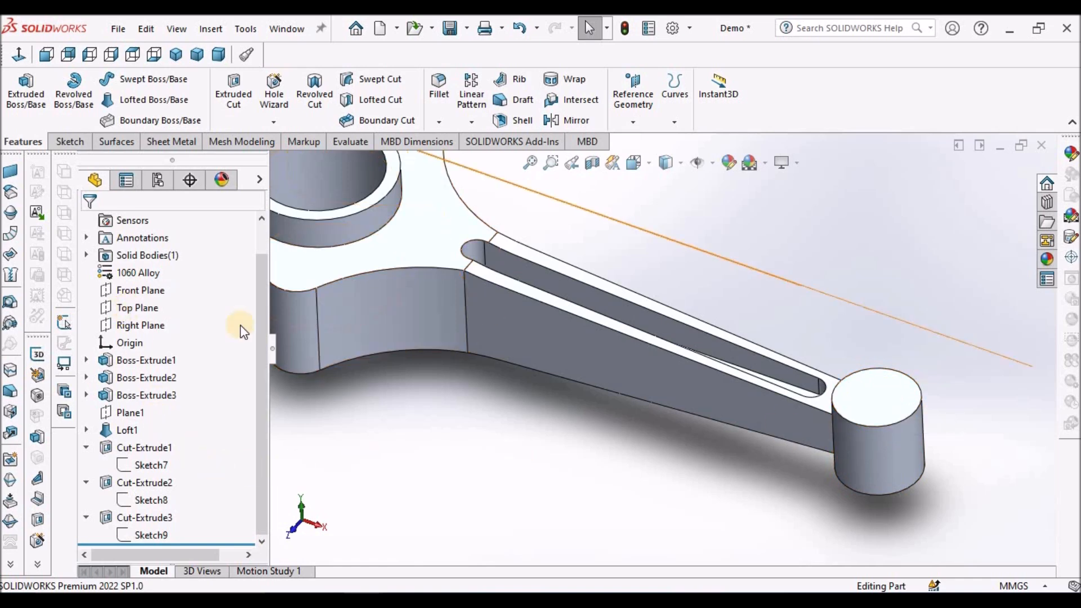
{"action": "left_click", "coordinate": [134, 312]}
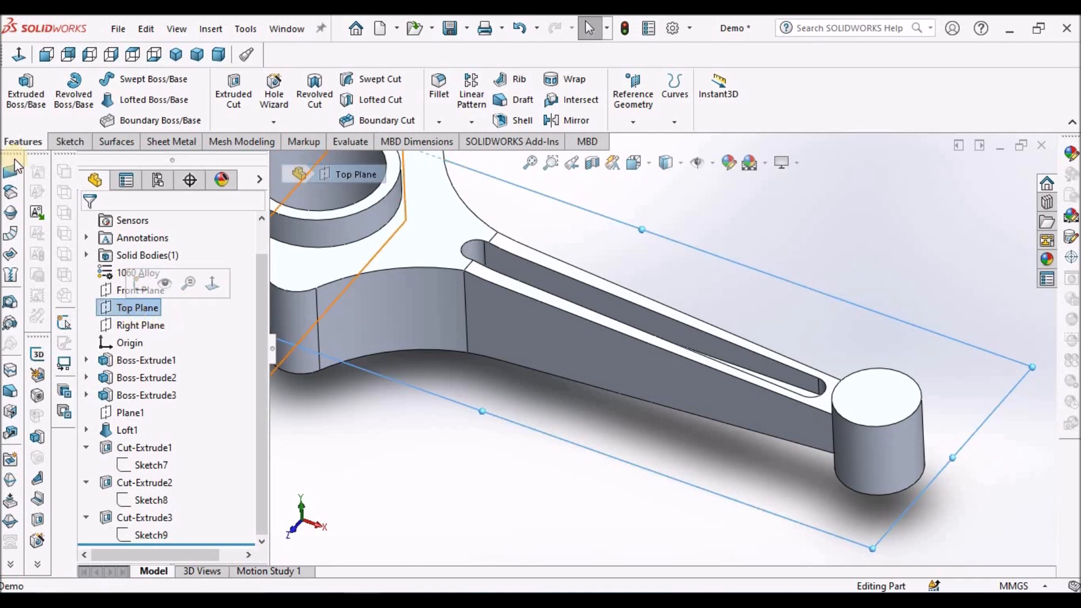
{"action": "left_click", "coordinate": [62, 130]}
{"action": "left_click", "coordinate": [19, 84]}
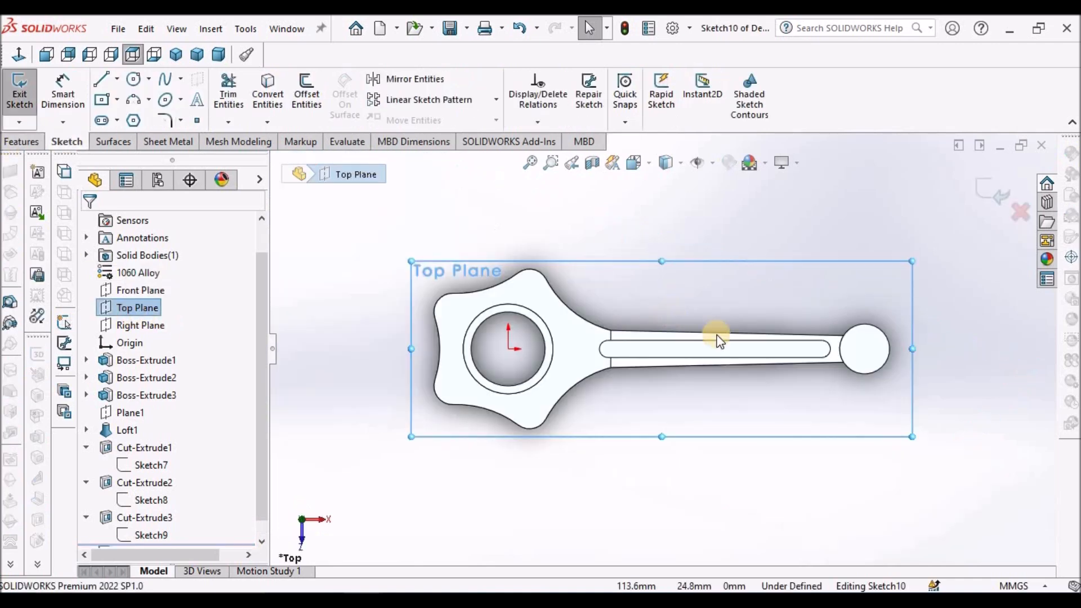
{"action": "left_click", "coordinate": [876, 310]}
{"action": "scroll", "coordinate": [901, 320], "scroll_direction": "down", "scroll_amount": 2}
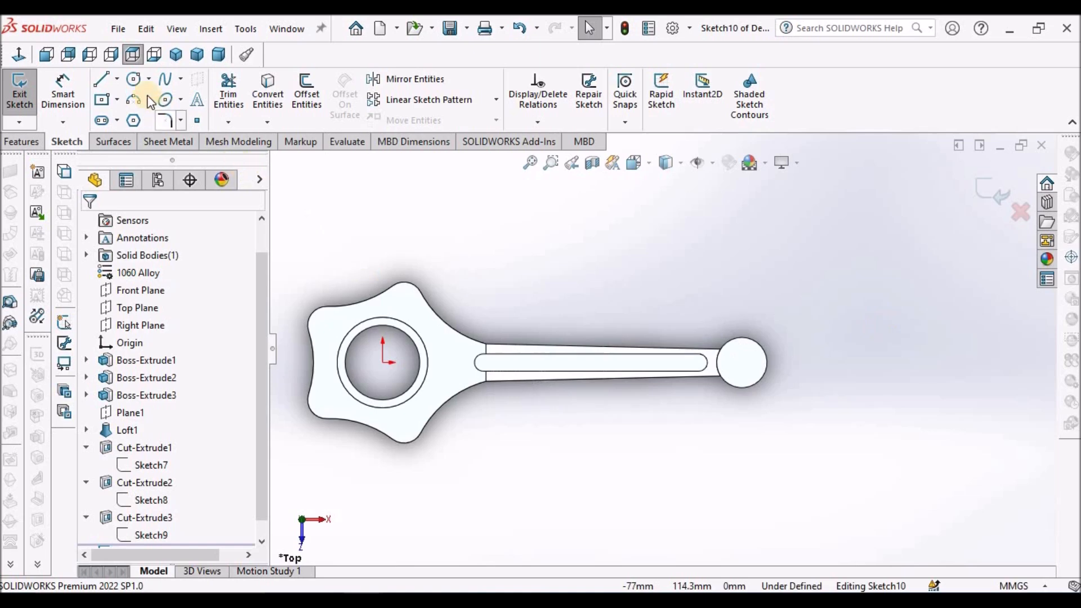
Sketch a circle about 19 mm in diameter, centred on the small end's boss.
{"action": "left_click", "coordinate": [134, 79]}
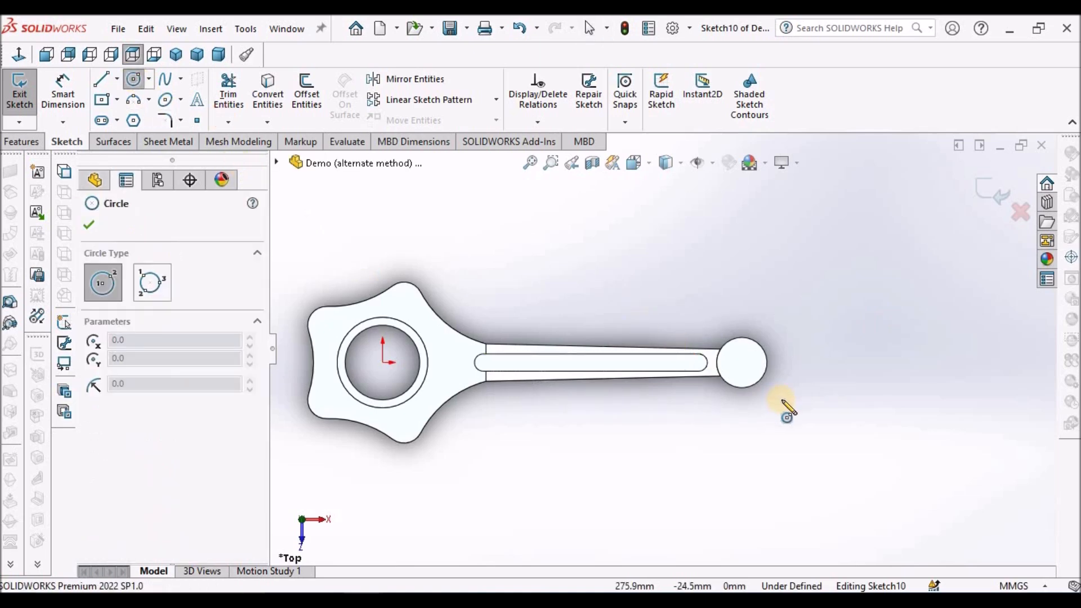
{"action": "scroll", "coordinate": [805, 416], "scroll_direction": "down", "scroll_amount": 2}
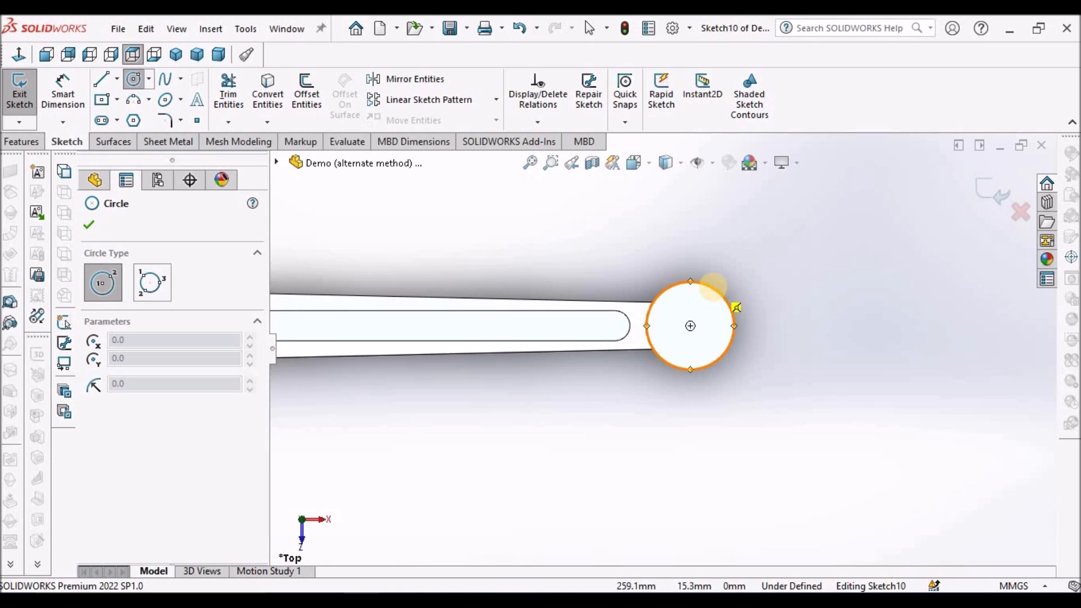
{"action": "left_click", "coordinate": [690, 326]}
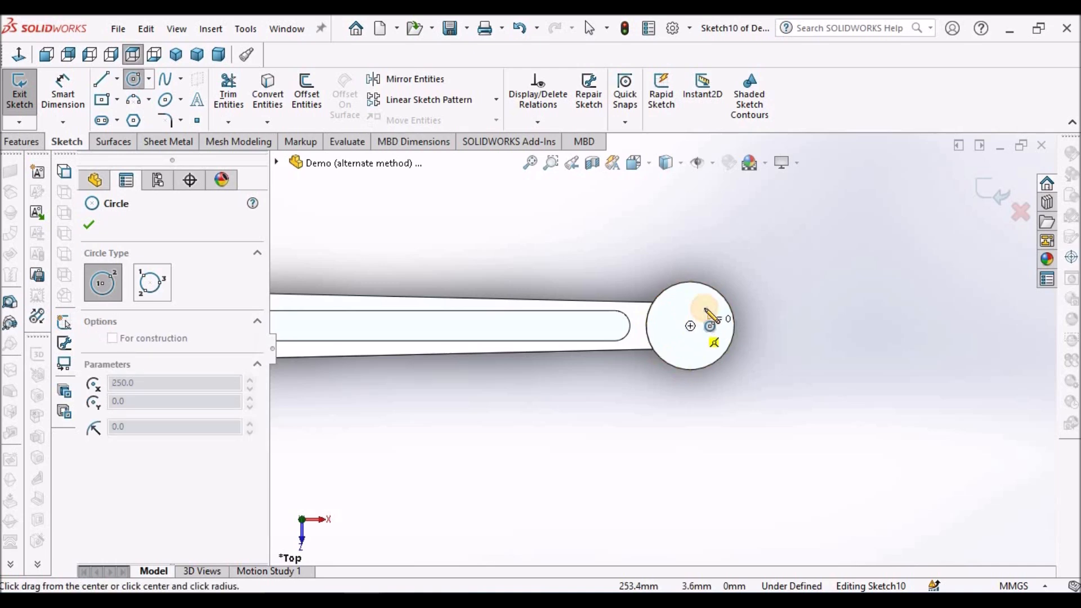
{"action": "left_click", "coordinate": [705, 308]}
{"action": "right_click", "coordinate": [760, 246]}
{"action": "left_click", "coordinate": [780, 254]}
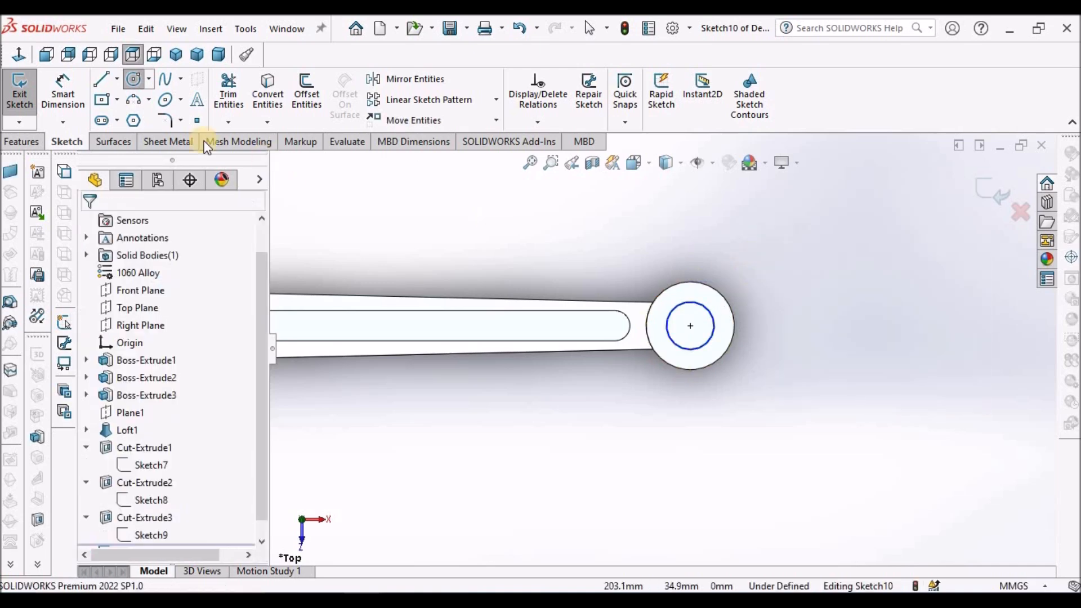
Dimension the small-end circle's diameter and set it to 24 mm.
{"action": "left_click", "coordinate": [63, 90]}
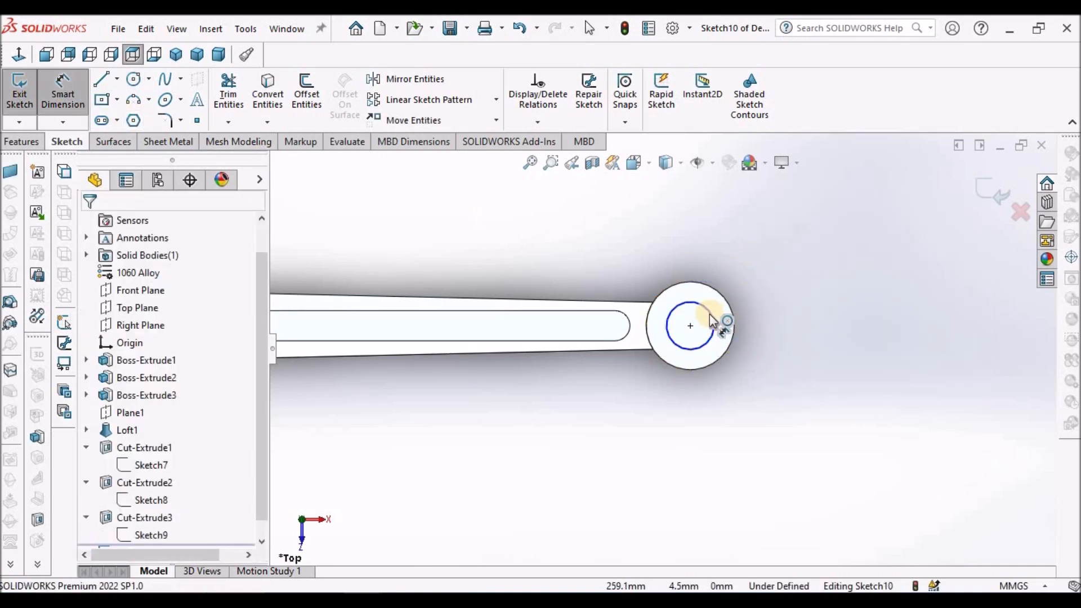
{"action": "left_click", "coordinate": [754, 289]}
{"action": "left_click", "coordinate": [776, 283]}
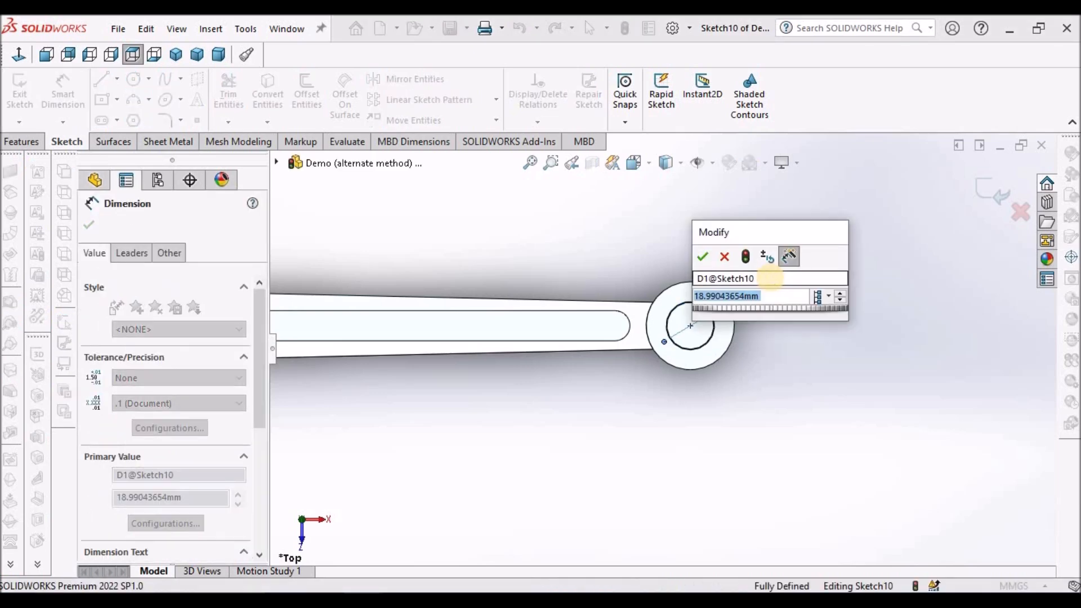
{"action": "type", "text": "24"}
{"action": "key", "text": "Return"}
{"action": "key", "text": "Escape"}
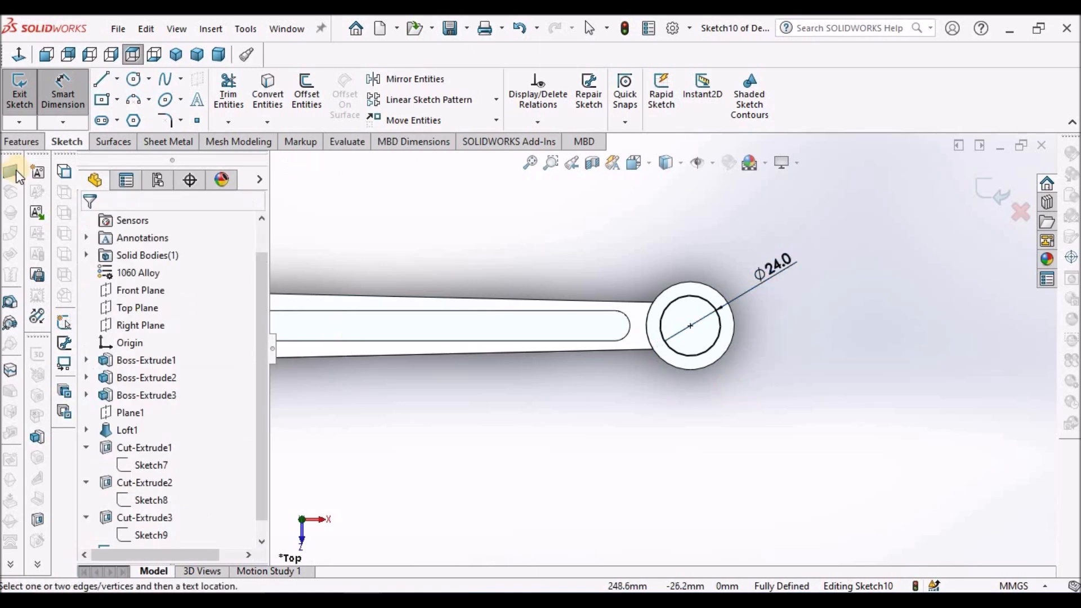
Cut the 24 mm circle through the small end's boss with an Extruded Cut set to Through All - Both.
{"action": "left_click", "coordinate": [21, 141]}
{"action": "left_click", "coordinate": [233, 93]}
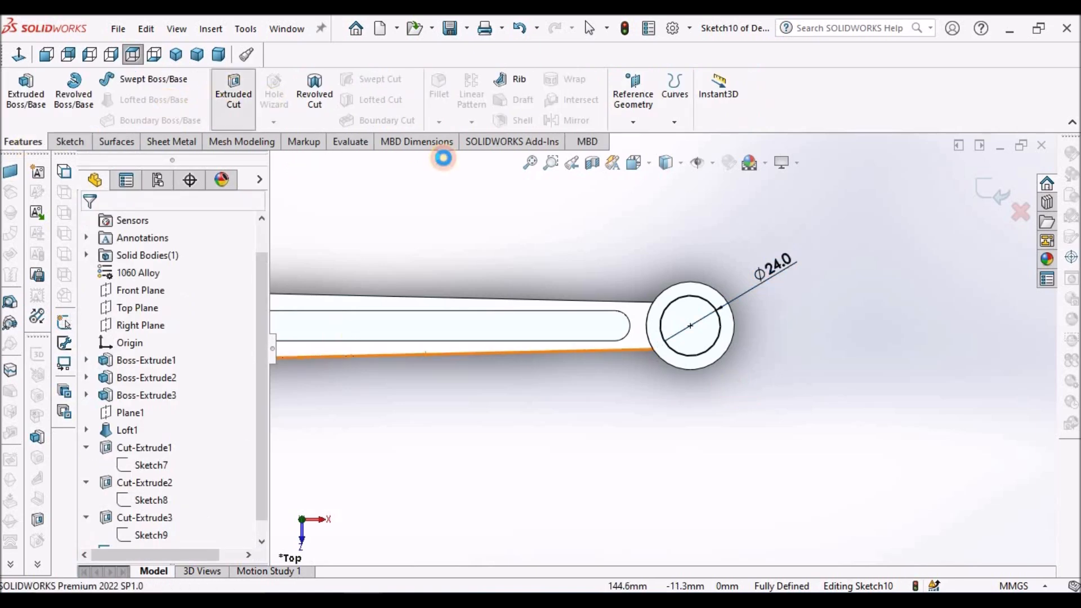
{"action": "left_click", "coordinate": [219, 55]}
{"action": "scroll", "coordinate": [889, 374], "scroll_direction": "up", "scroll_amount": 5}
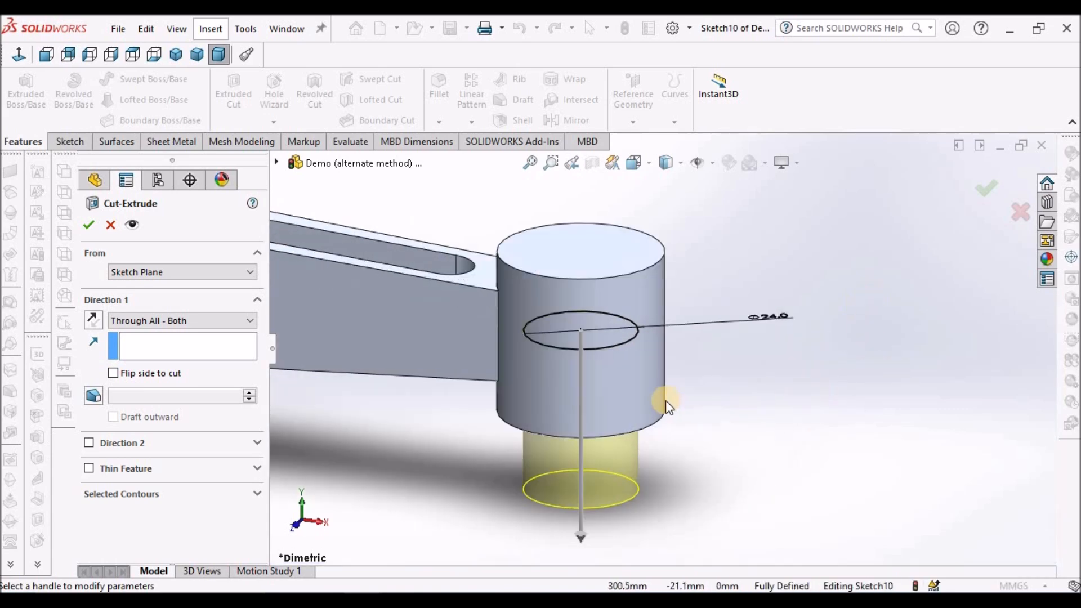
{"action": "left_click", "coordinate": [248, 325]}
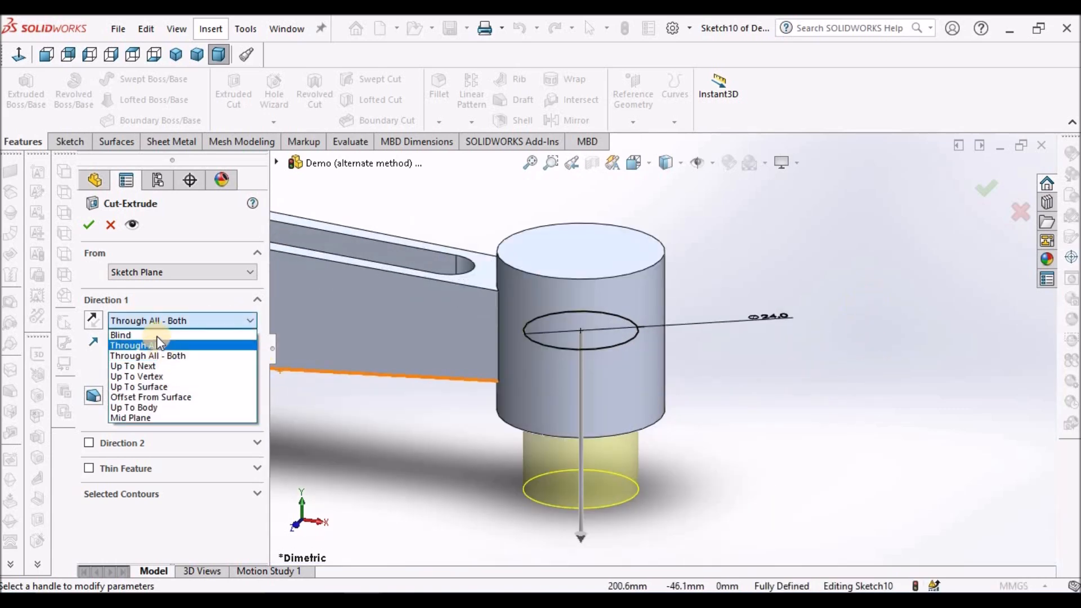
{"action": "left_click", "coordinate": [157, 336]}
{"action": "left_click", "coordinate": [252, 322]}
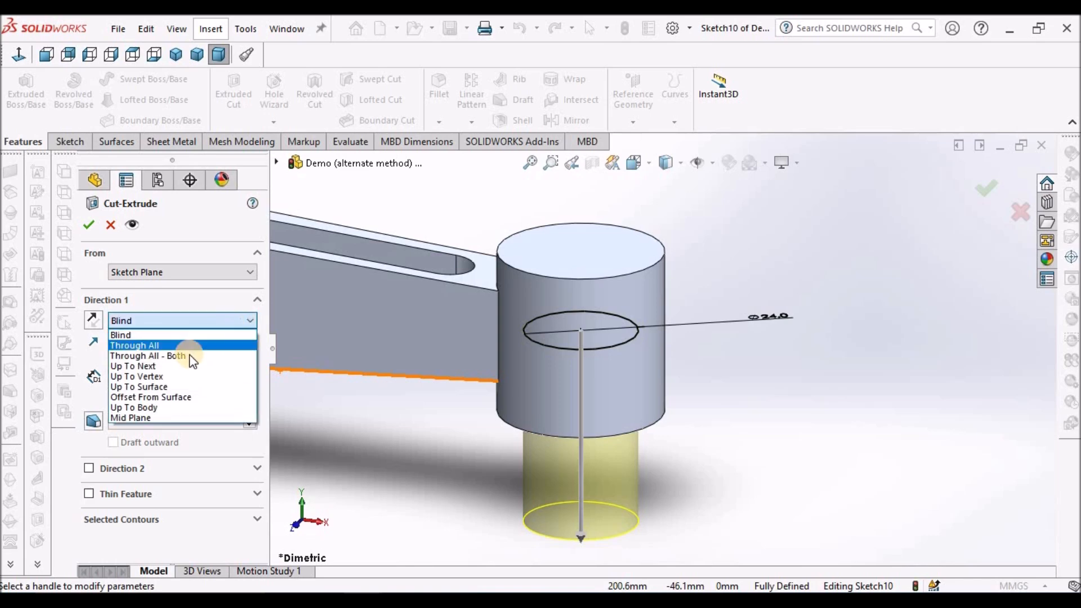
{"action": "left_click", "coordinate": [190, 356]}
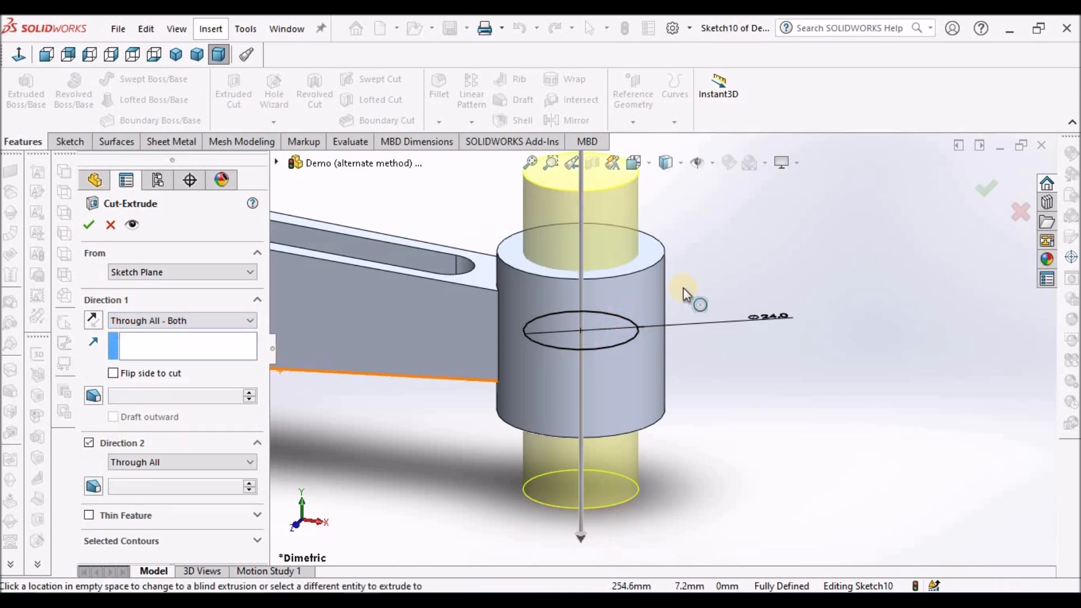
{"action": "scroll", "coordinate": [745, 322], "scroll_direction": "up", "scroll_amount": 4}
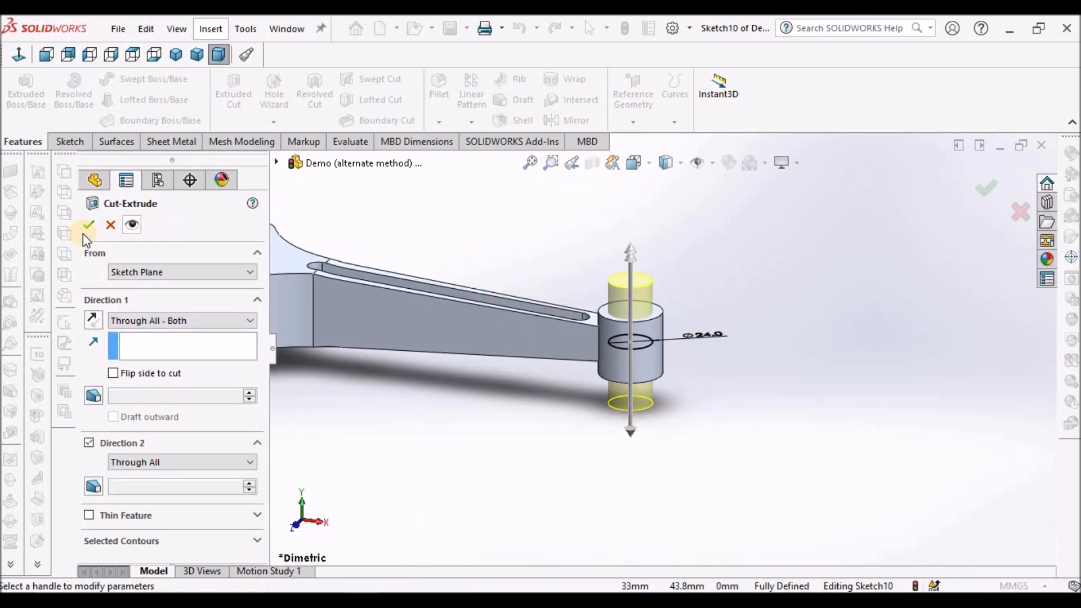
{"action": "left_click", "coordinate": [586, 242]}
{"action": "scroll", "coordinate": [597, 225], "scroll_direction": "up", "scroll_amount": 4}
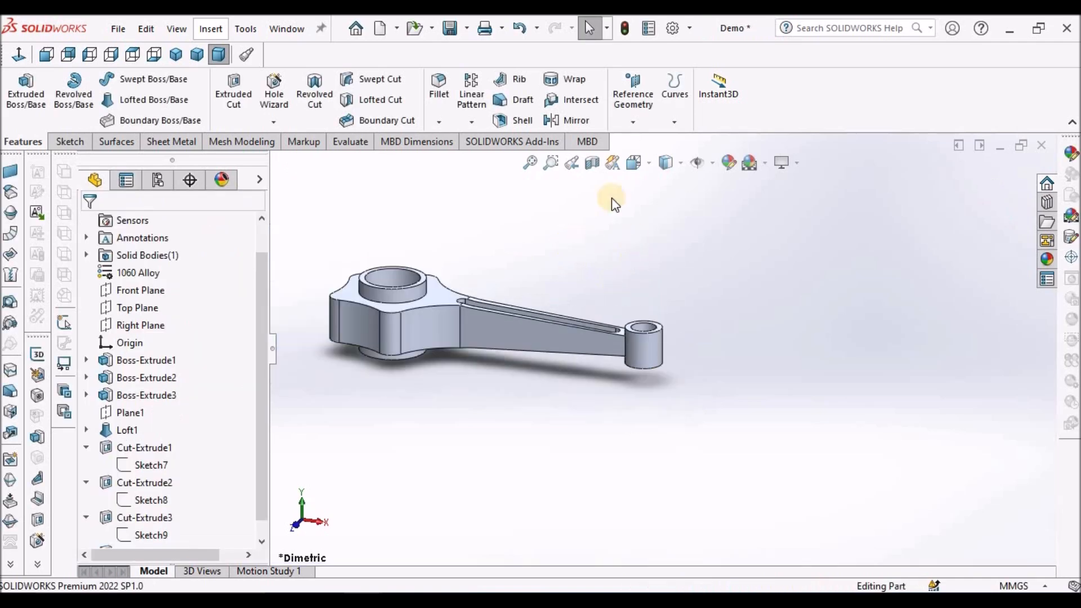
Inspect the connecting rod's interior with a section view along the Front Plane and return to the full model.
{"action": "left_click", "coordinate": [591, 164]}
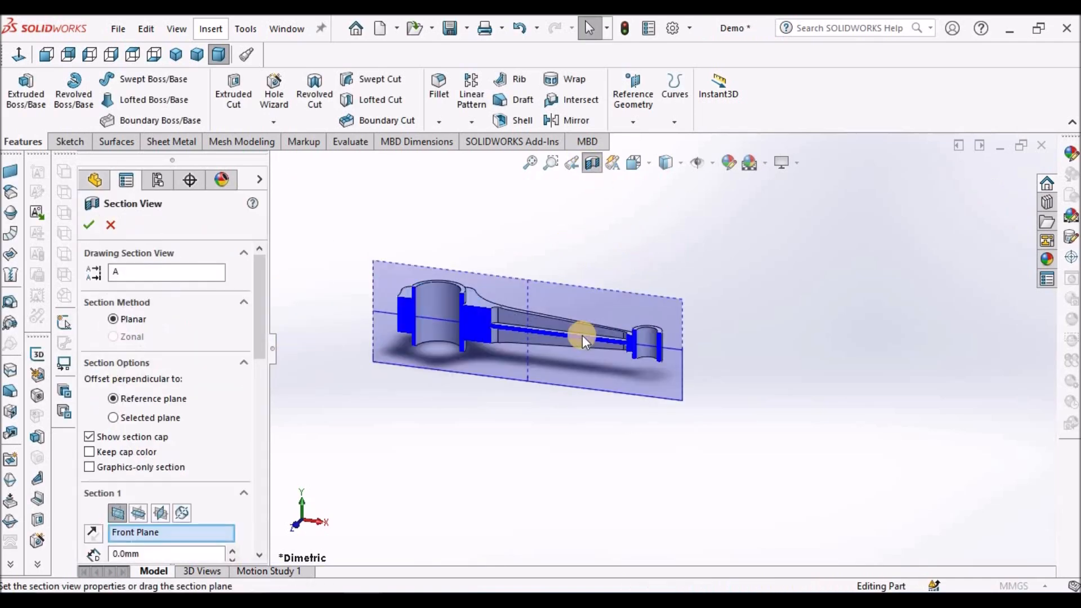
{"action": "left_click", "coordinate": [113, 224]}
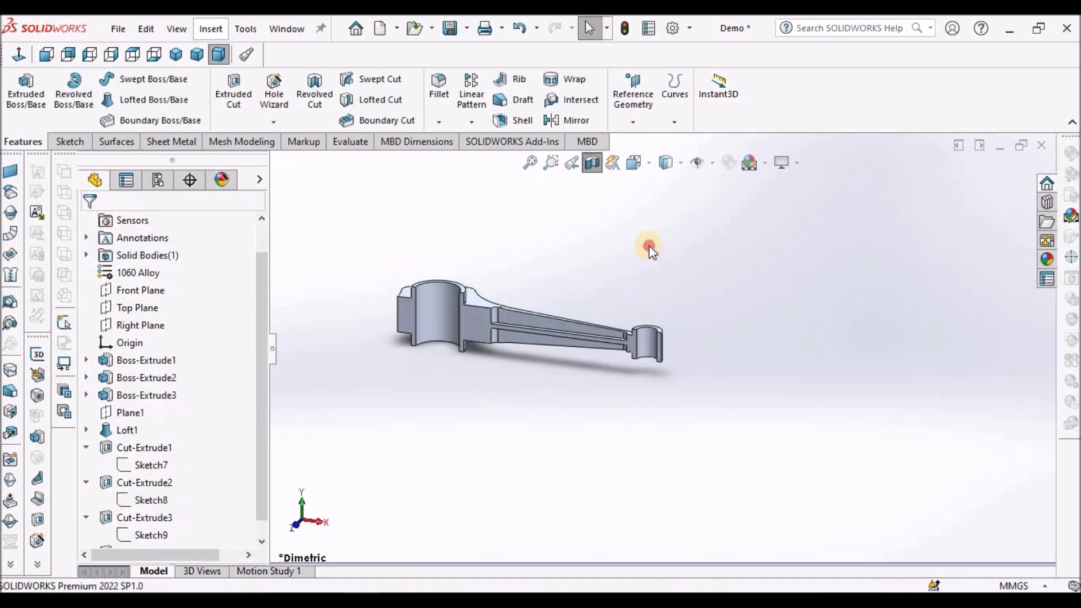
{"action": "scroll", "coordinate": [428, 359], "scroll_direction": "down", "scroll_amount": 4}
{"action": "middle_click_drag", "start_coordinate": [426, 359], "coordinate": [569, 254]}
{"action": "left_click", "coordinate": [592, 164]}
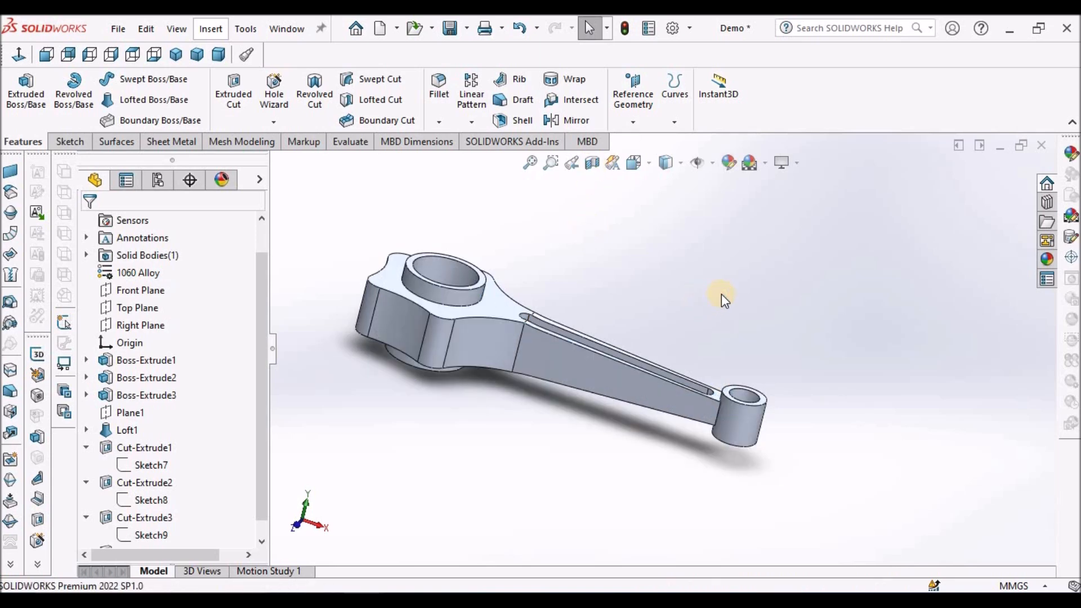
{"action": "scroll", "coordinate": [722, 294], "scroll_direction": "up", "scroll_amount": 1}
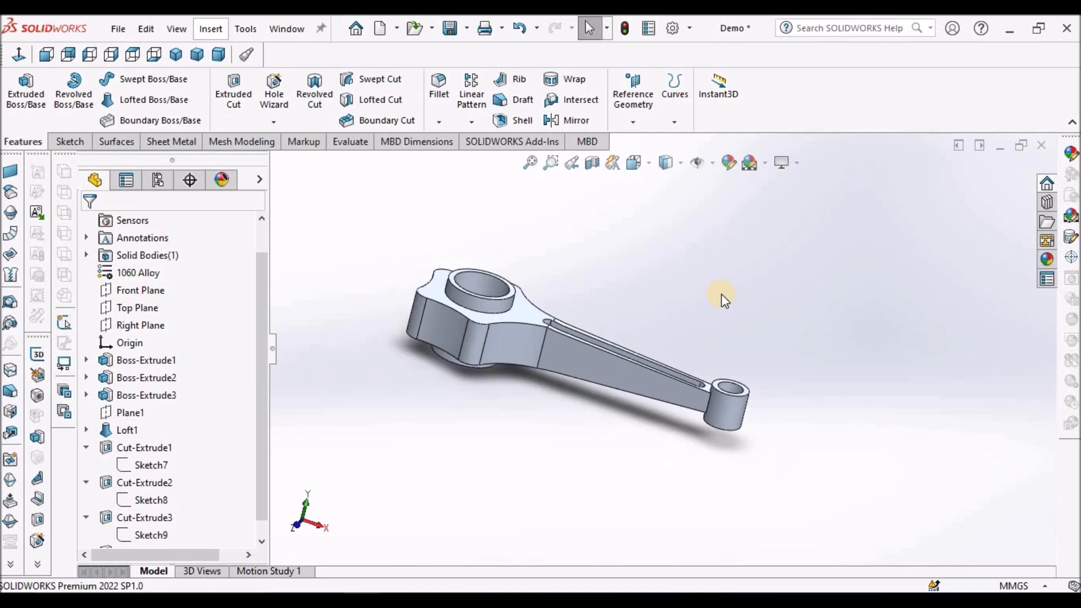
{"action": "middle_click_drag", "start_coordinate": [668, 299], "coordinate": [545, 321]}
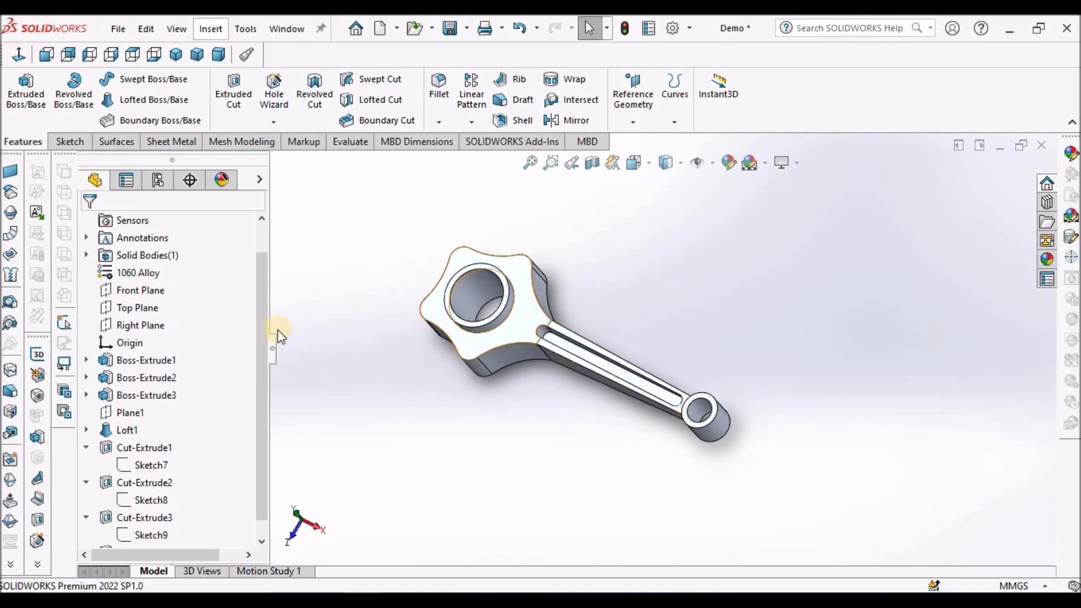
Open the large end's profile sketch, Sketch3, examine its dimensions and pin-hole circles, and close it.
{"action": "left_click", "coordinate": [87, 361]}
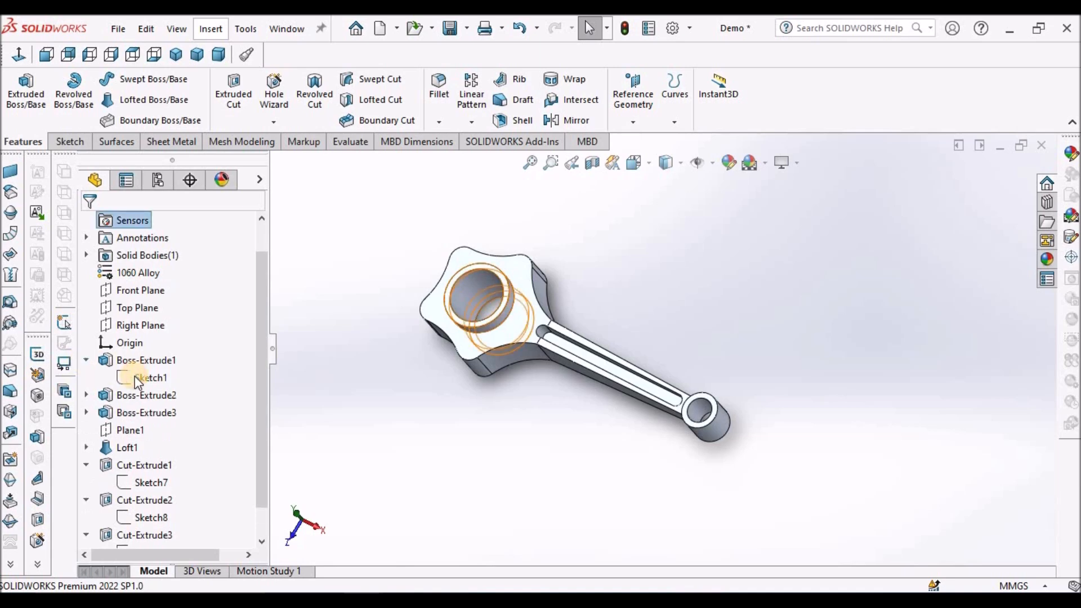
{"action": "left_click", "coordinate": [134, 376]}
{"action": "left_click", "coordinate": [87, 412]}
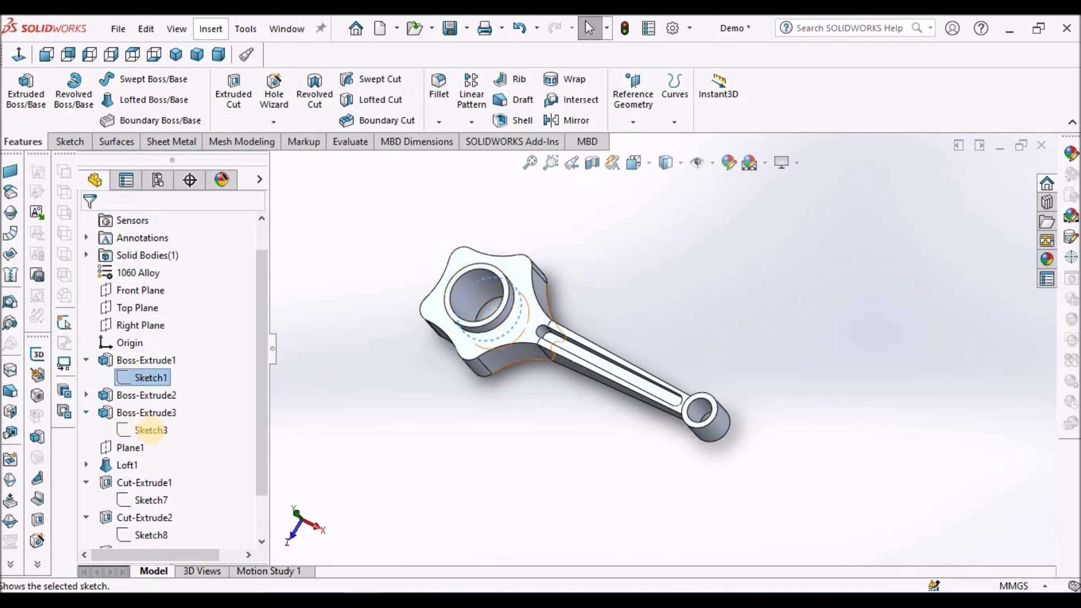
{"action": "left_click", "coordinate": [151, 431]}
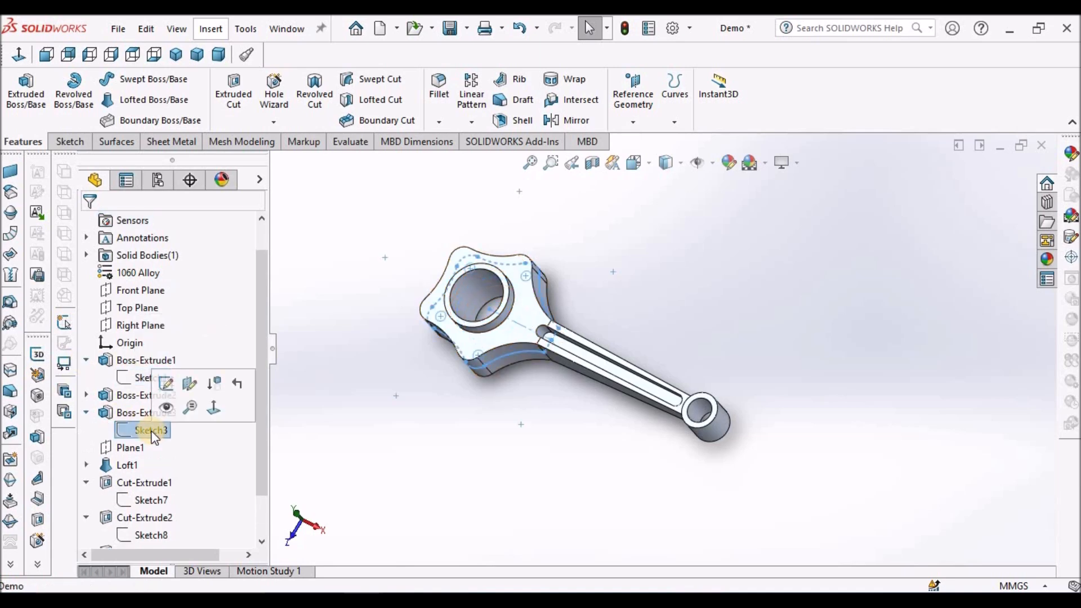
{"action": "left_click", "coordinate": [167, 384]}
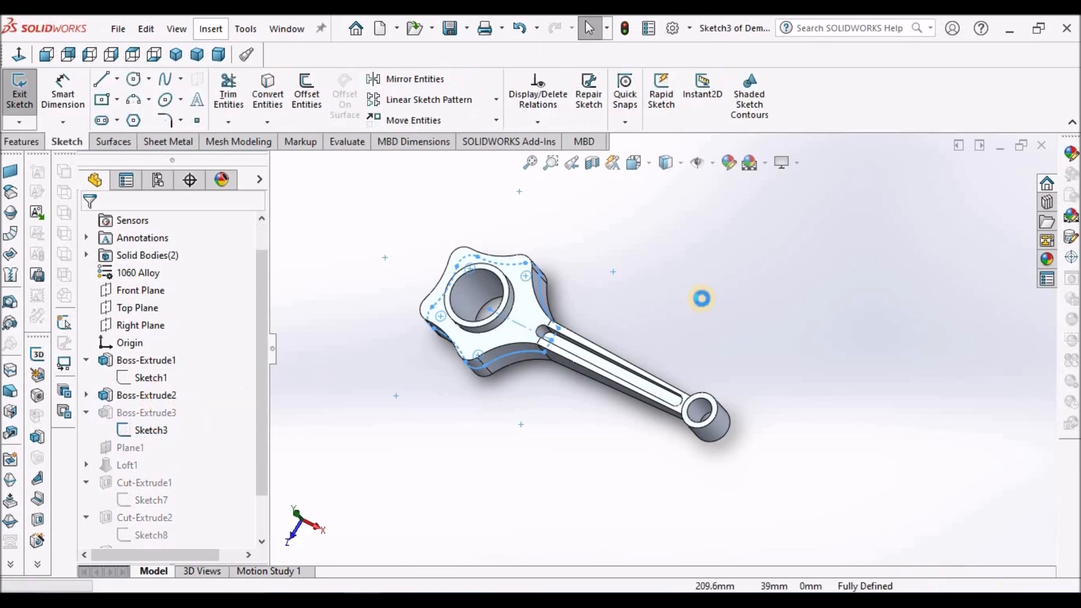
{"action": "scroll", "coordinate": [544, 332], "scroll_direction": "down", "scroll_amount": 1}
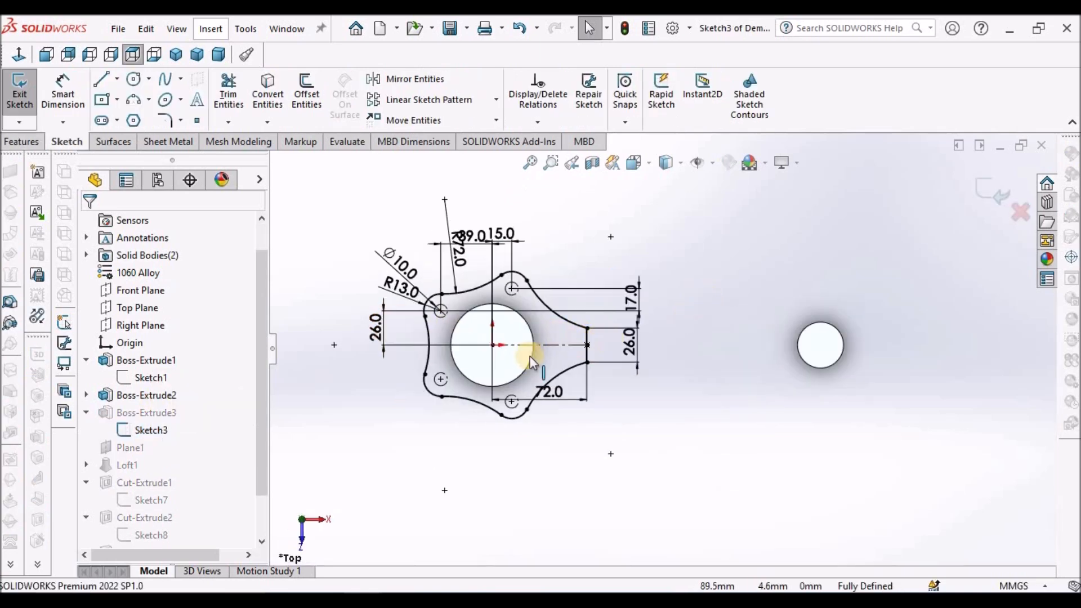
{"action": "scroll", "coordinate": [507, 349], "scroll_direction": "down", "scroll_amount": 2}
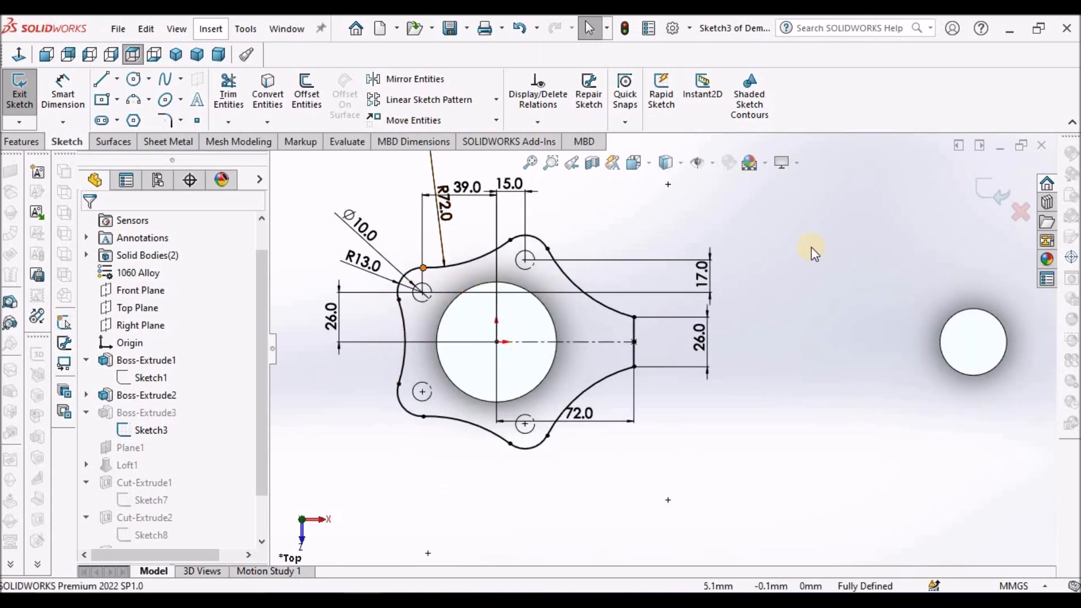
{"action": "left_click", "coordinate": [964, 190]}
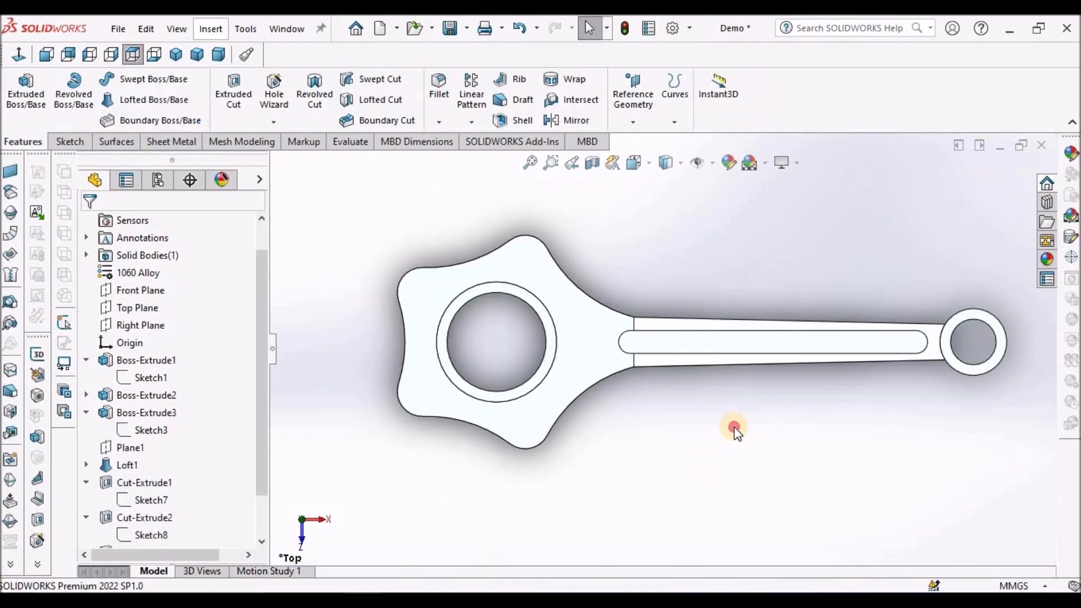
Show the large end's profile sketch, Sketch3, on the model.
{"action": "right_click", "coordinate": [145, 433]}
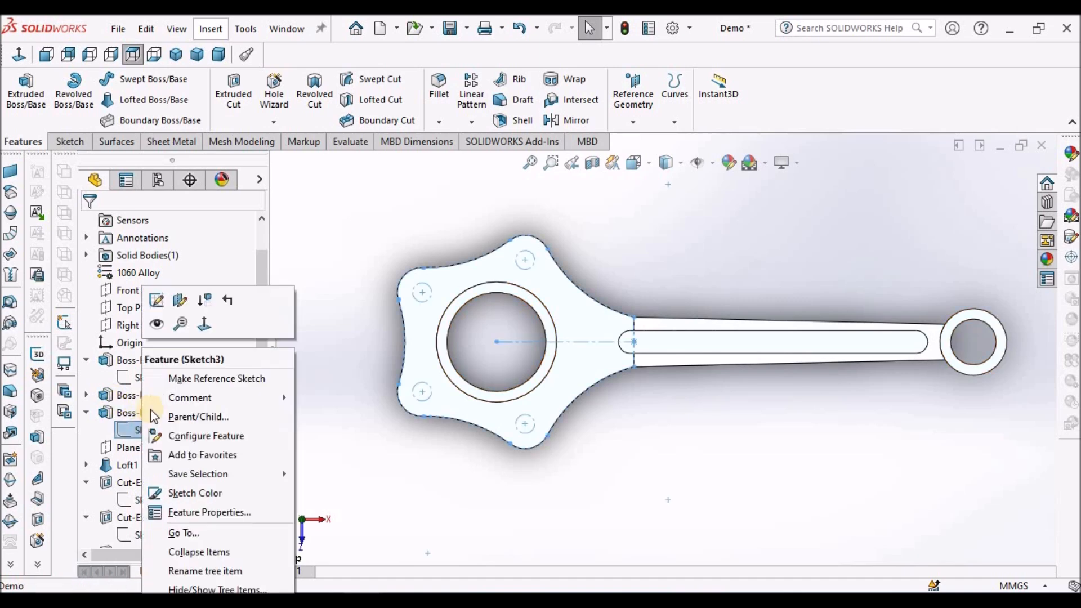
{"action": "left_click", "coordinate": [158, 330]}
{"action": "left_click", "coordinate": [726, 467]}
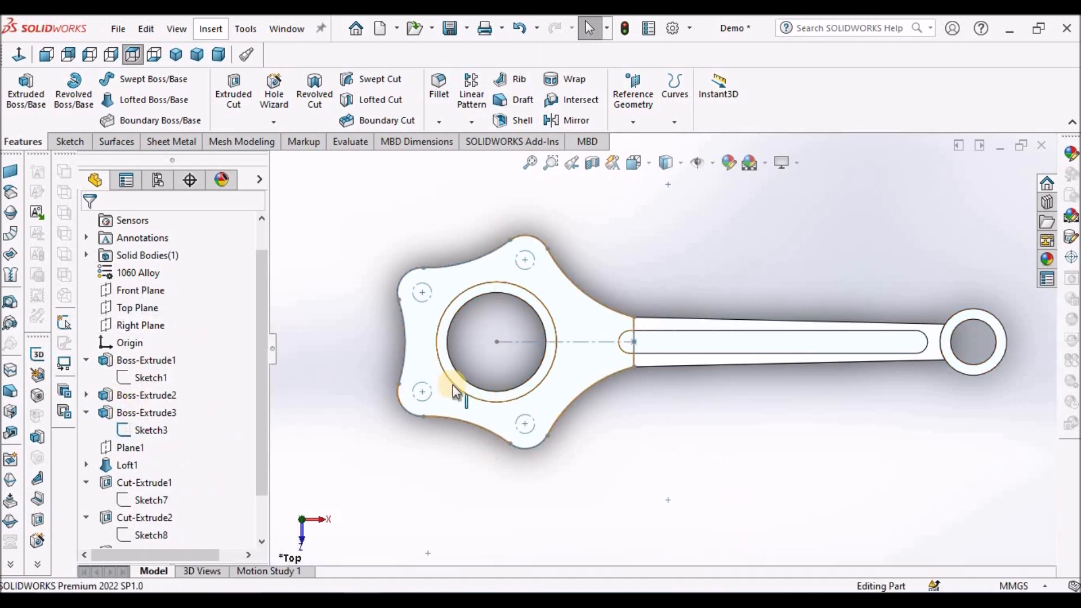
Start a sketch on the Top Plane and convert the four 10 mm construction circles of Sketch3 into it.
{"action": "left_click", "coordinate": [139, 308]}
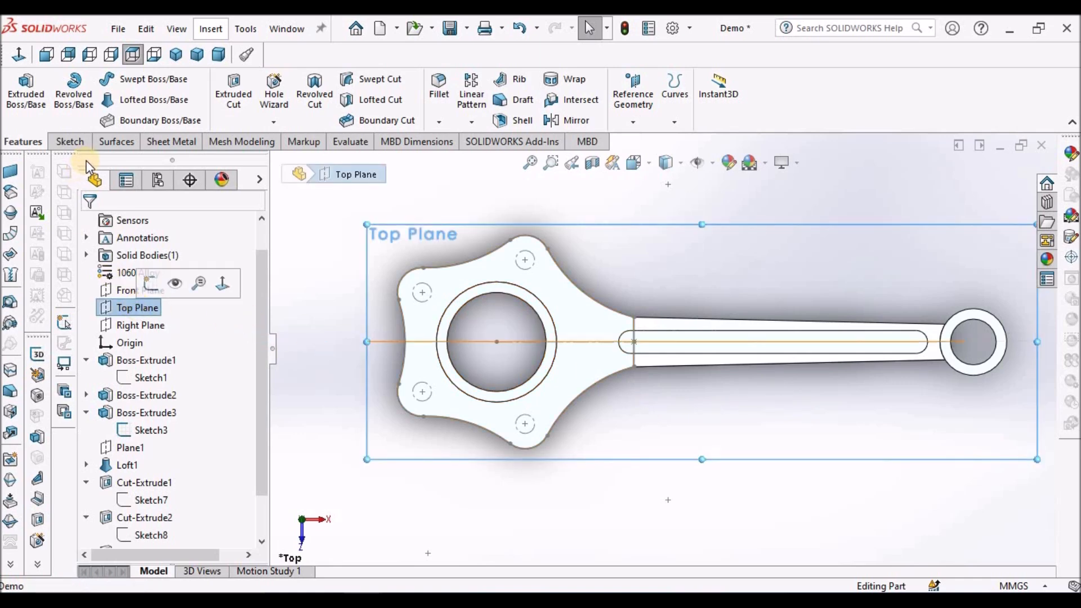
{"action": "left_click", "coordinate": [69, 142]}
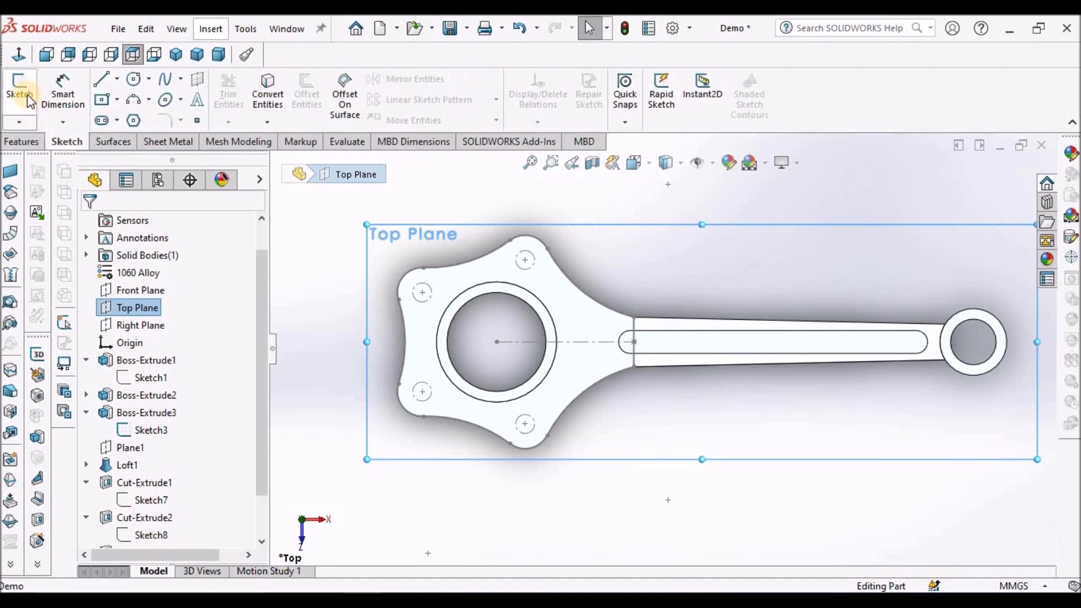
{"action": "left_click", "coordinate": [19, 90]}
{"action": "left_click", "coordinate": [509, 286]}
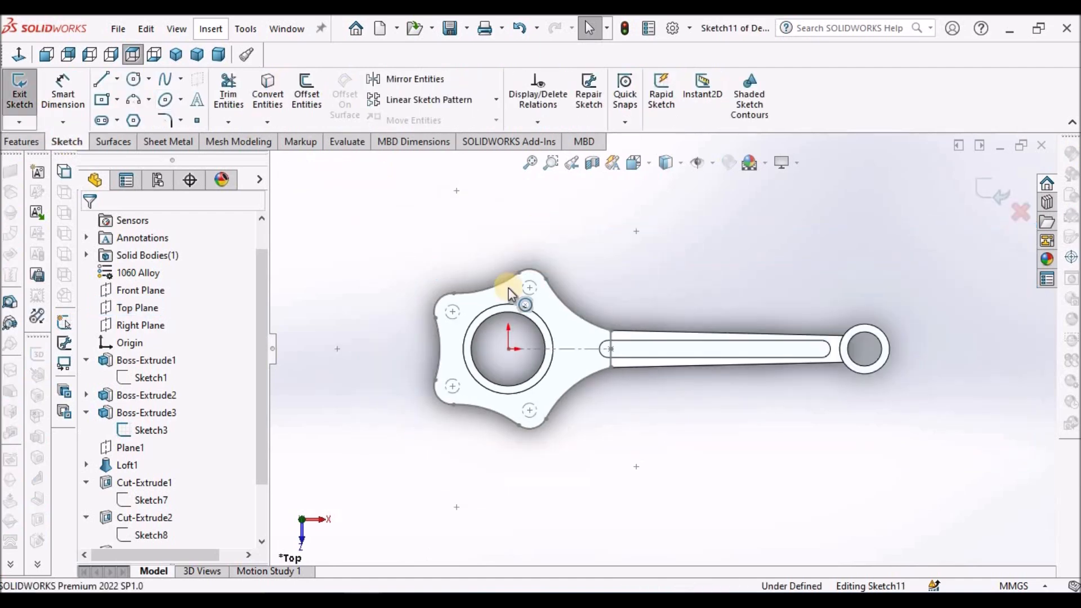
{"action": "scroll", "coordinate": [506, 285], "scroll_direction": "down", "scroll_amount": 3}
{"action": "left_click", "coordinate": [275, 95]}
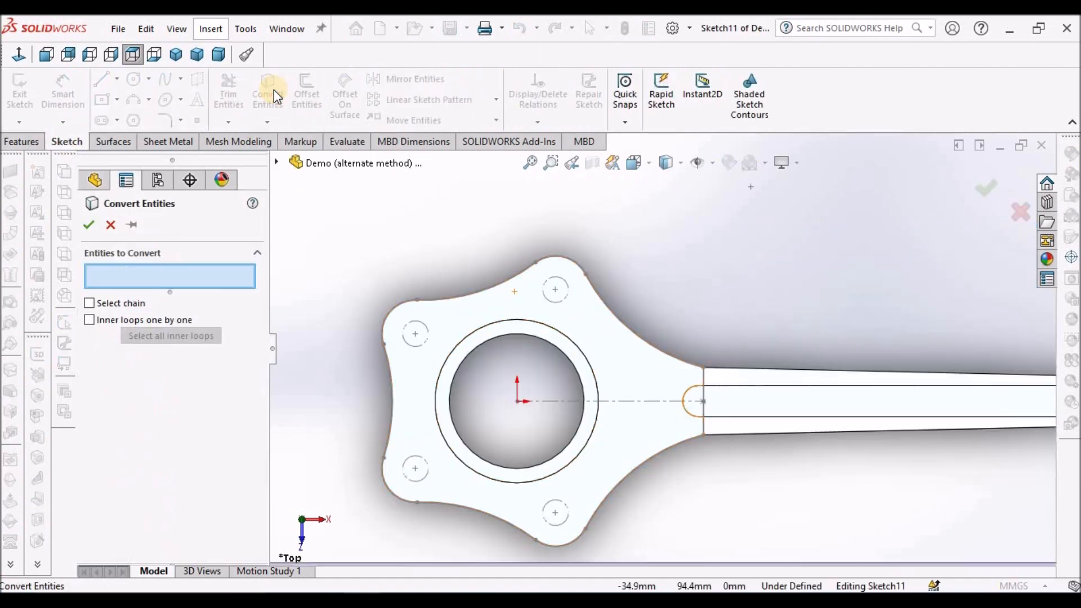
{"action": "left_click", "coordinate": [546, 299]}
{"action": "left_click", "coordinate": [410, 345]}
{"action": "left_click", "coordinate": [423, 475]}
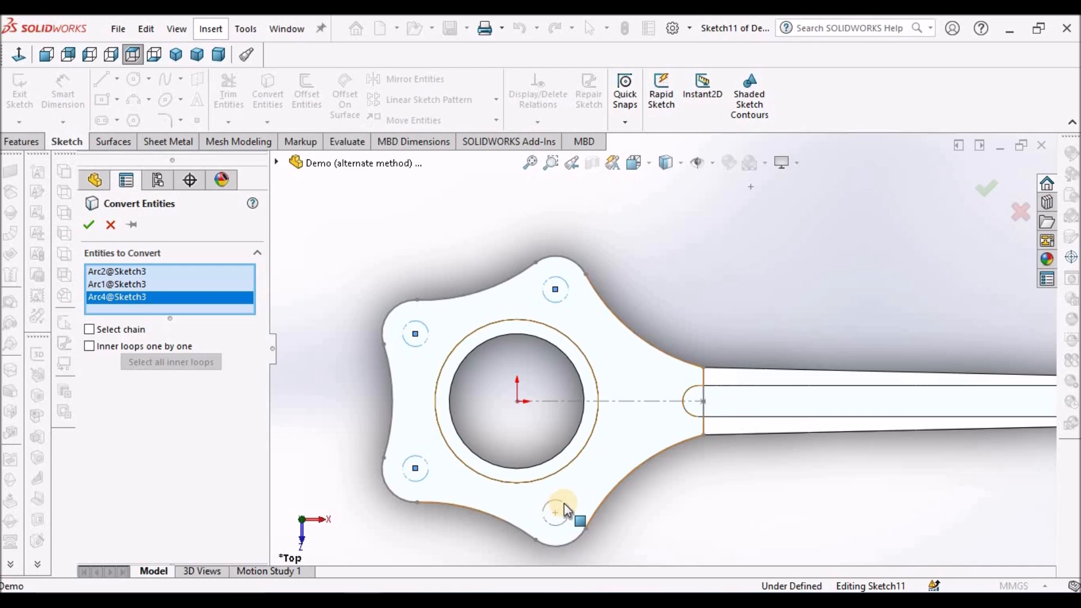
{"action": "left_click", "coordinate": [560, 512]}
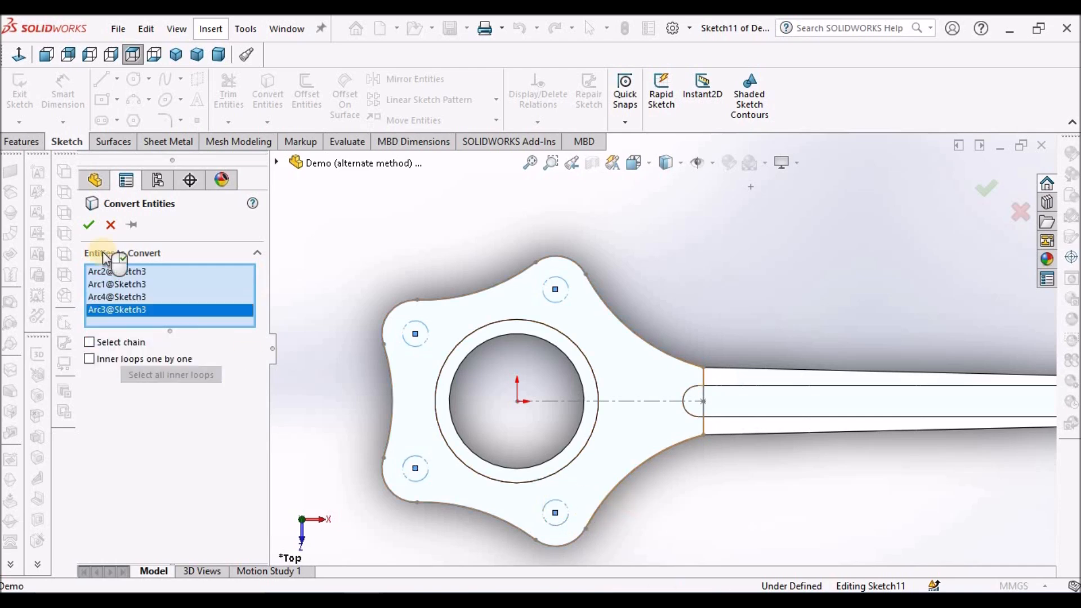
{"action": "left_click", "coordinate": [91, 225]}
Cut the four converted circles through the large end with an Extruded Cut set to Through All - Both.
{"action": "scroll", "coordinate": [441, 242], "scroll_direction": "up", "scroll_amount": 1}
{"action": "scroll", "coordinate": [505, 284], "scroll_direction": "up", "scroll_amount": 3}
{"action": "middle_click_drag", "start_coordinate": [509, 282], "coordinate": [478, 224]}
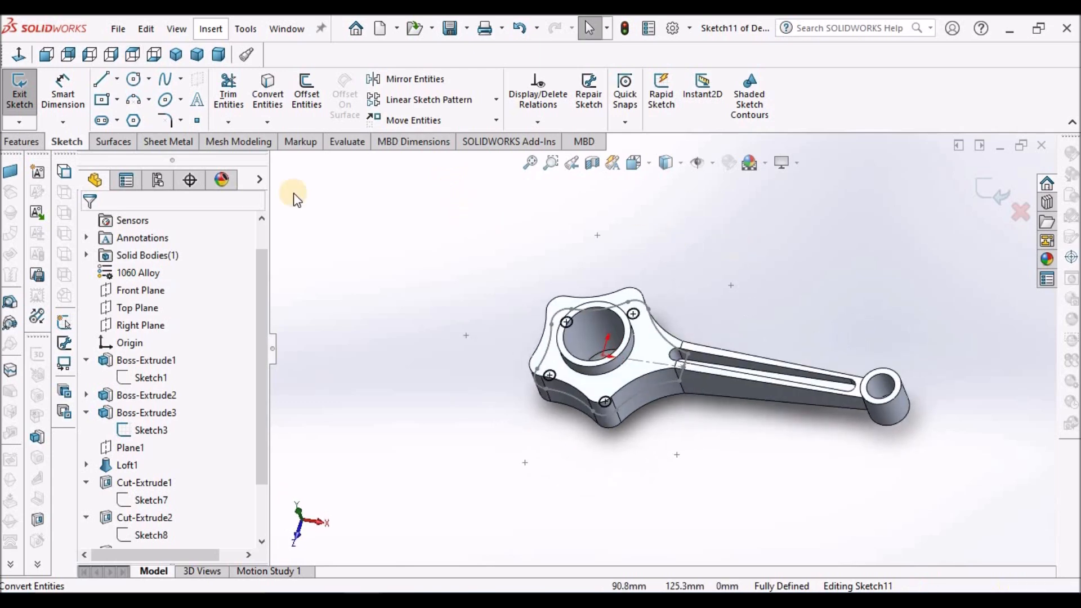
{"action": "left_click", "coordinate": [17, 143]}
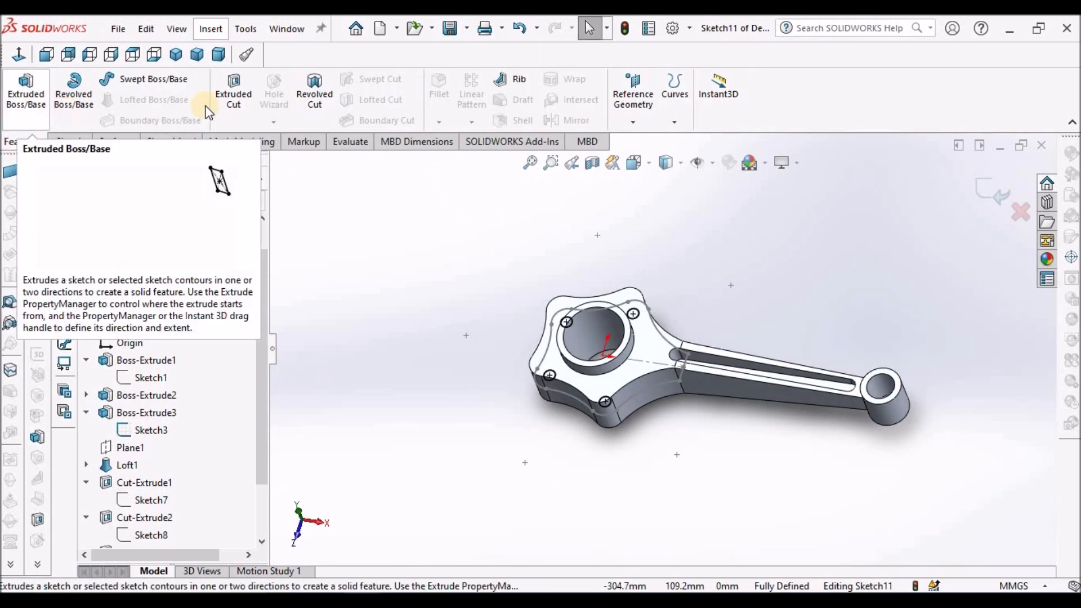
{"action": "left_click", "coordinate": [233, 94]}
{"action": "middle_click_drag", "start_coordinate": [675, 360], "coordinate": [472, 247]}
{"action": "scroll", "coordinate": [701, 322], "scroll_direction": "down", "scroll_amount": 4}
{"action": "middle_click_drag", "start_coordinate": [701, 319], "coordinate": [717, 273]}
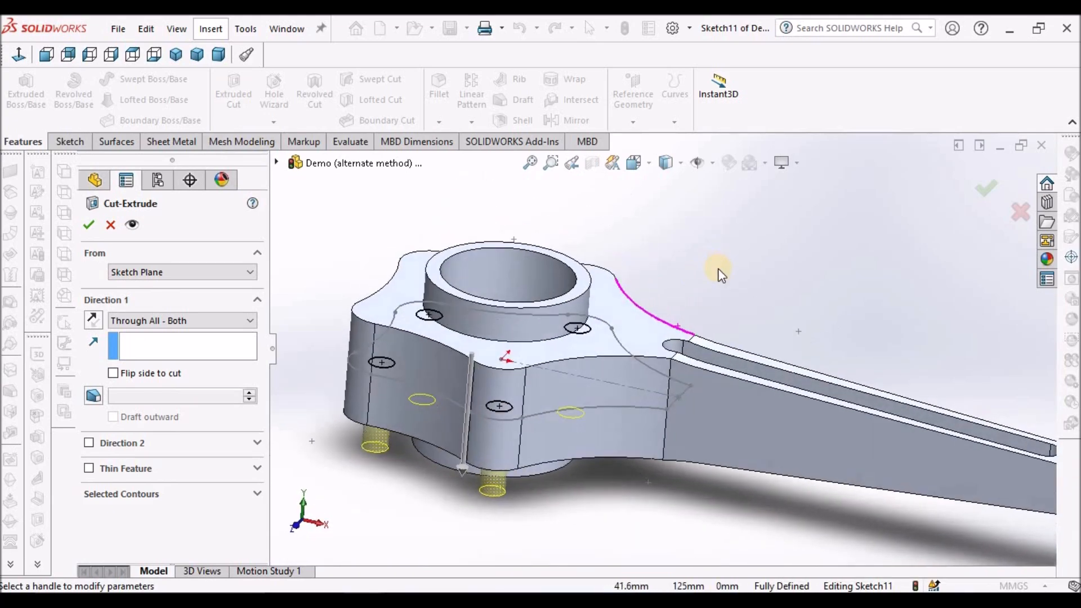
{"action": "left_click", "coordinate": [197, 321]}
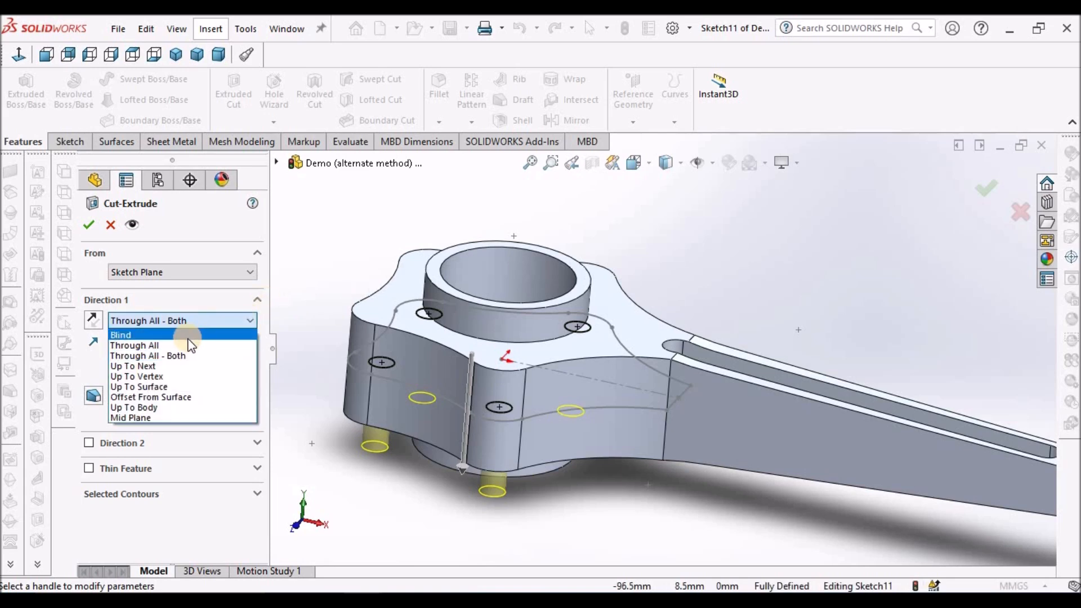
{"action": "left_click", "coordinate": [187, 335]}
{"action": "left_click", "coordinate": [249, 320]}
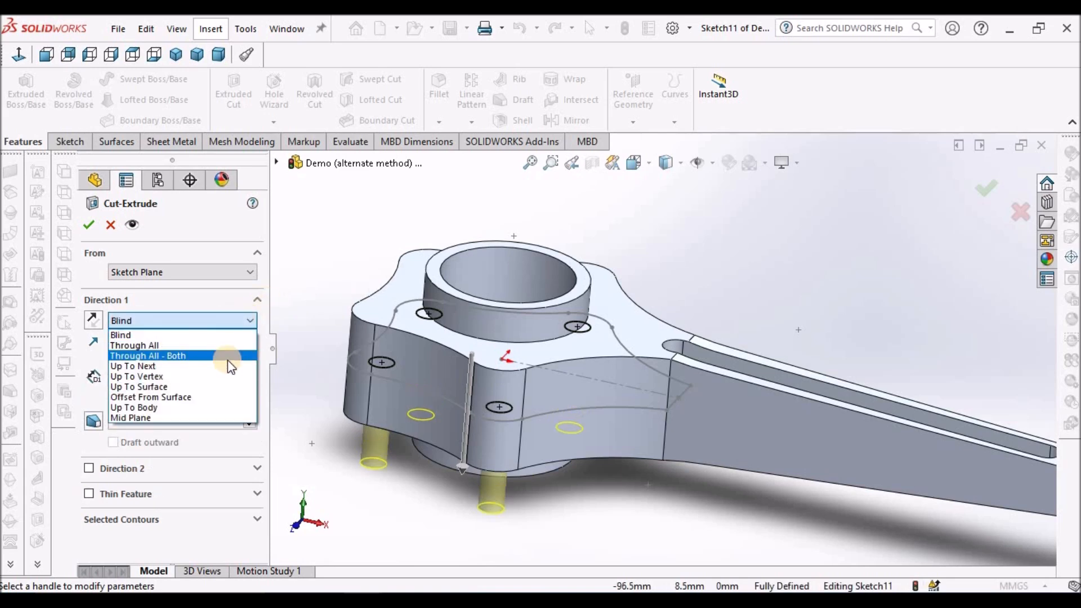
{"action": "left_click", "coordinate": [227, 358]}
{"action": "middle_click", "coordinate": [606, 321]}
{"action": "middle_click_drag", "start_coordinate": [606, 320], "coordinate": [686, 361]}
{"action": "left_click", "coordinate": [89, 224]}
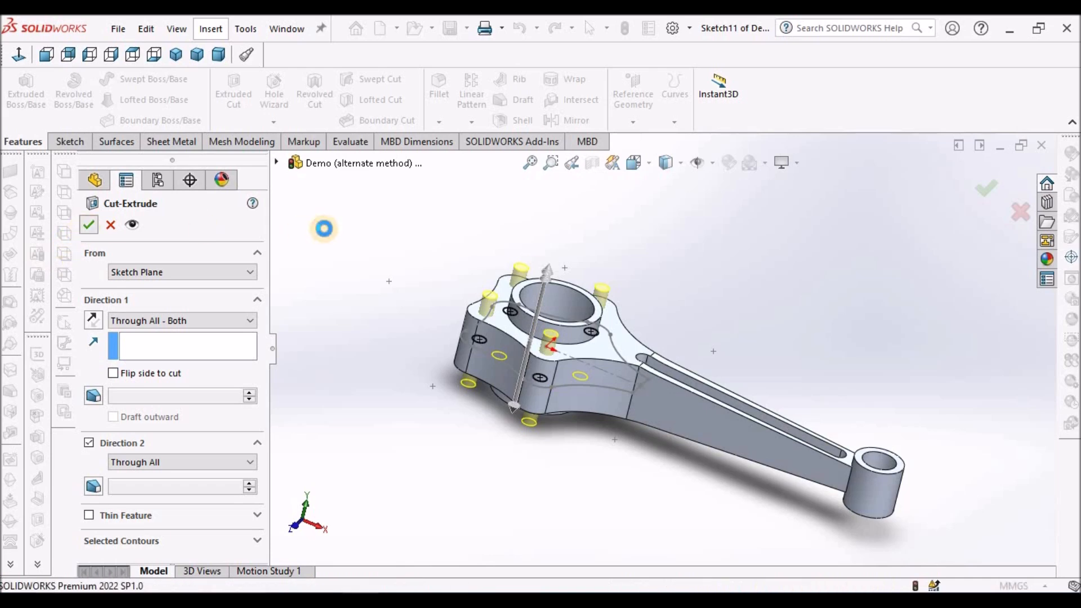
Hide the large end's profile sketch, Sketch3.
{"action": "middle_click_drag", "start_coordinate": [485, 381], "coordinate": [559, 371]}
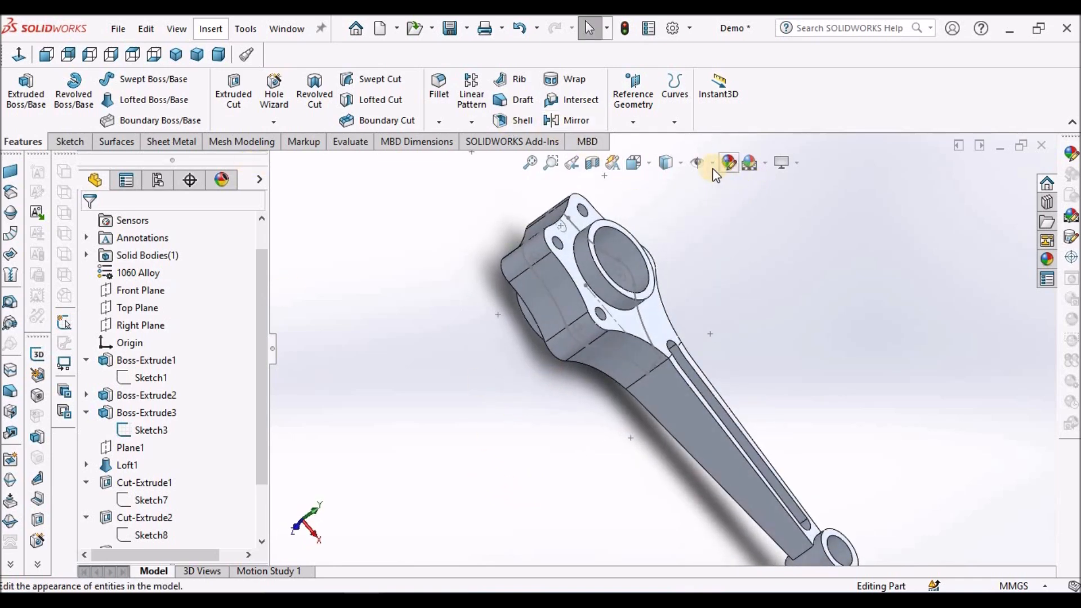
{"action": "left_click", "coordinate": [698, 162]}
{"action": "left_click", "coordinate": [404, 353]}
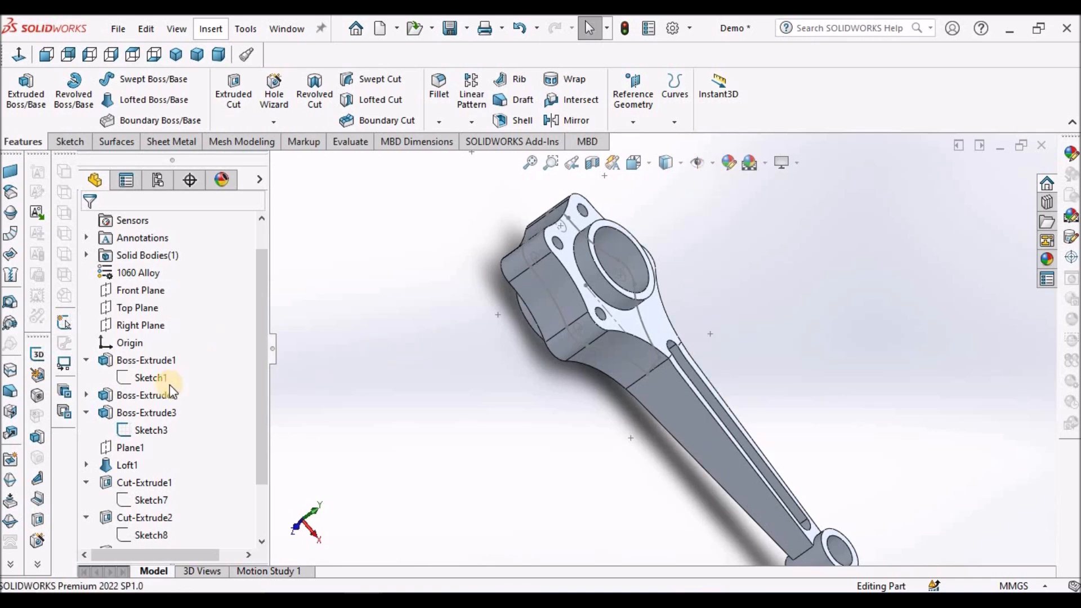
{"action": "right_click", "coordinate": [144, 430]}
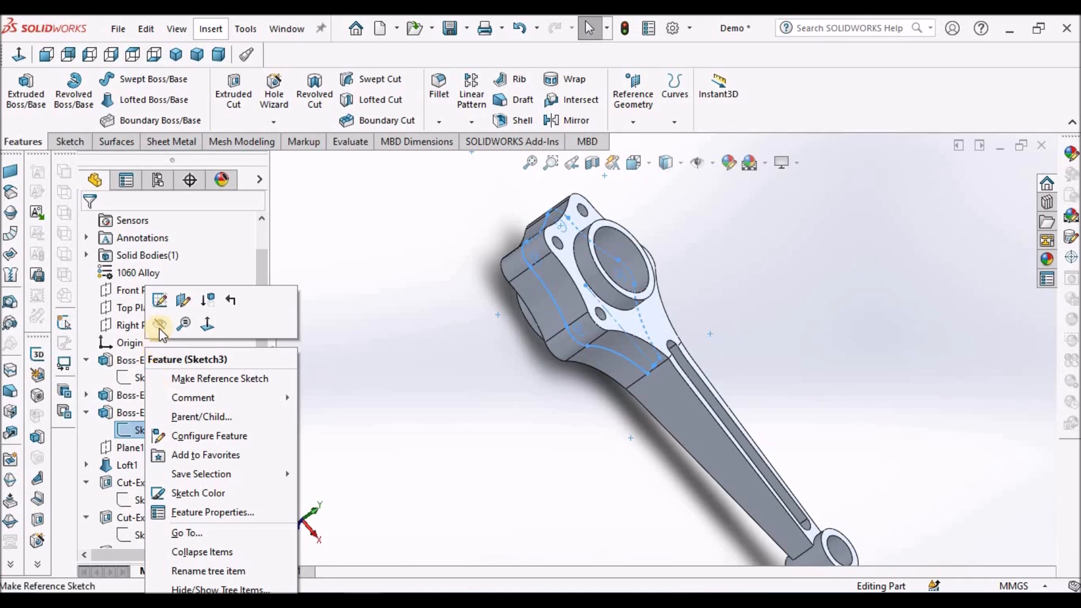
{"action": "left_click", "coordinate": [427, 372]}
Examine the four pin holes around the large-end bore and the whole connecting rod from several angles.
{"action": "scroll", "coordinate": [633, 332], "scroll_direction": "up", "scroll_amount": 3}
{"action": "mouse_move", "coordinate": [636, 314]}
{"action": "middle_mouse_down"}
{"action": "mouse_move", "coordinate": [549, 319]}
{"action": "mouse_move", "coordinate": [609, 342]}
{"action": "mouse_move", "coordinate": [676, 306]}
{"action": "middle_mouse_up"}
{"action": "scroll", "coordinate": [674, 306], "scroll_direction": "down", "scroll_amount": 5}
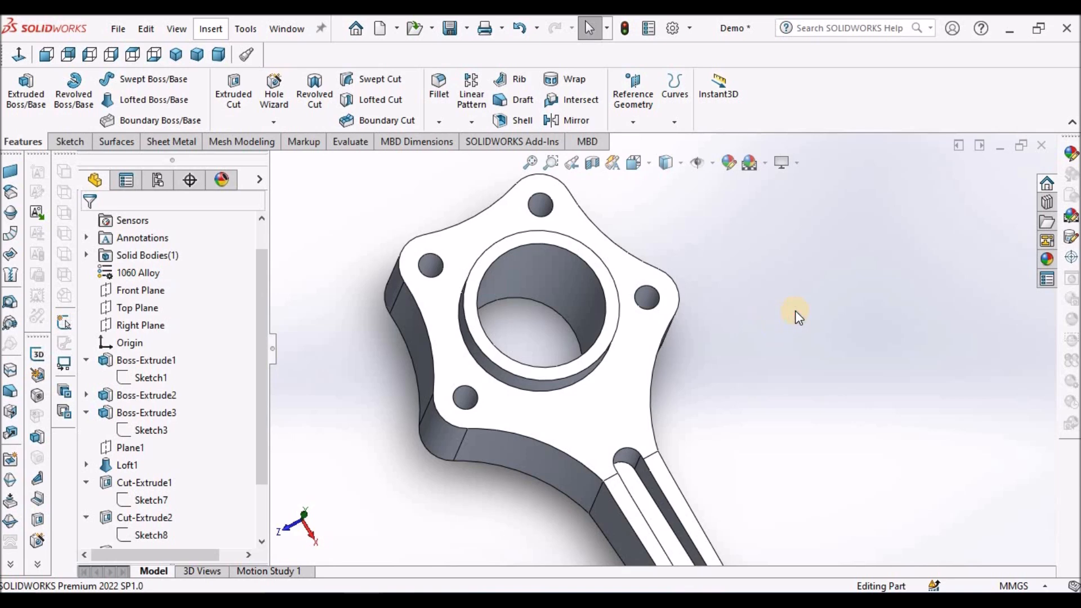
{"action": "scroll", "coordinate": [795, 310], "scroll_direction": "up", "scroll_amount": 7}
{"action": "scroll", "coordinate": [740, 369], "scroll_direction": "down", "scroll_amount": 3}
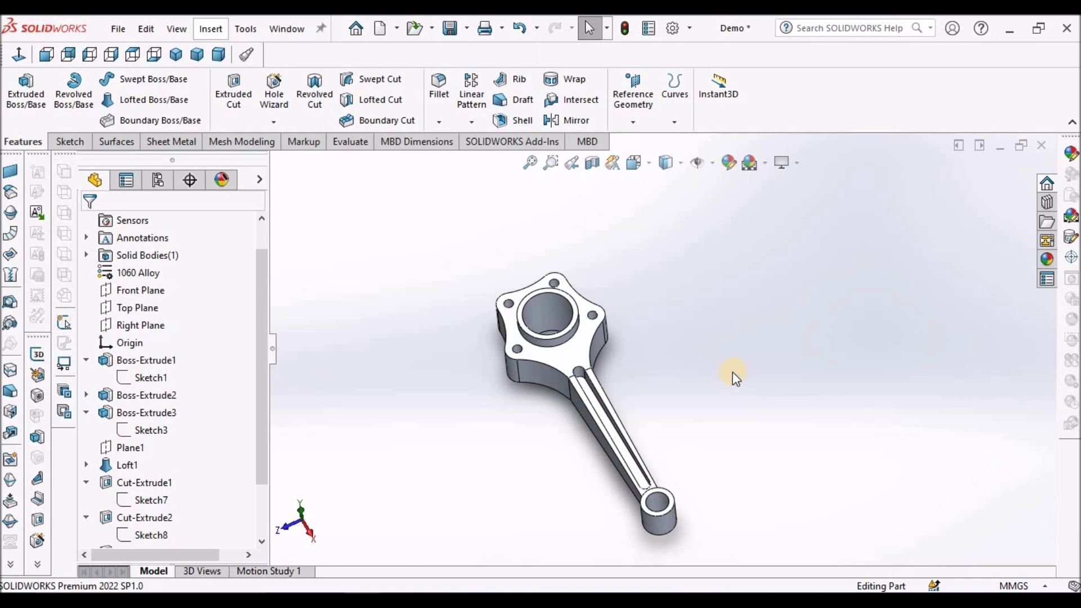
{"action": "middle_click_drag", "start_coordinate": [731, 344], "coordinate": [779, 350]}
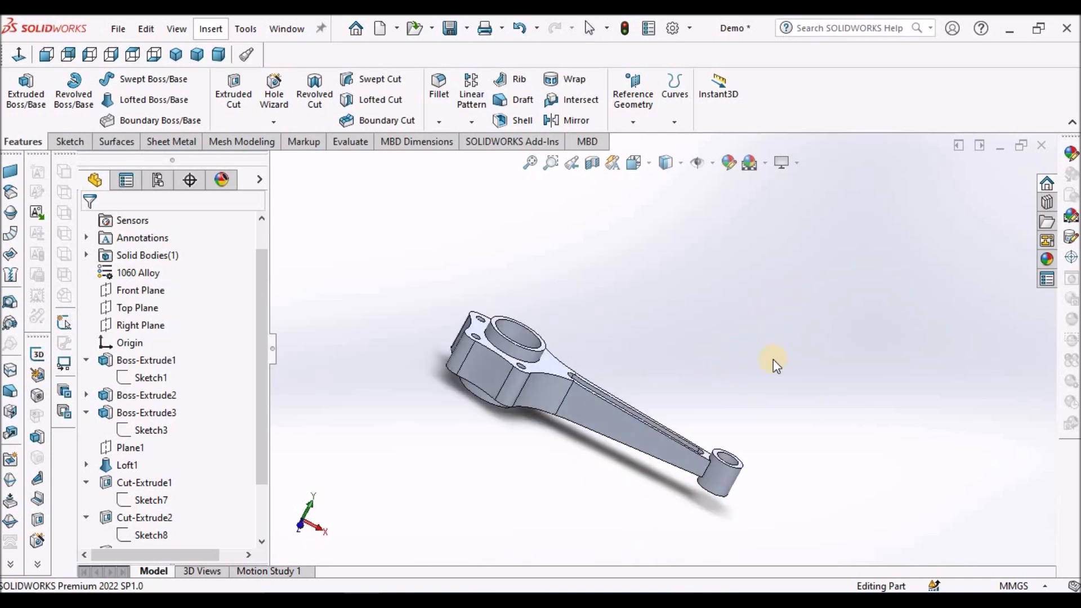
Fillet the two edges where the shank sides meet the large end with a 35 mm radius.
{"action": "scroll", "coordinate": [661, 430], "scroll_direction": "down", "scroll_amount": 5}
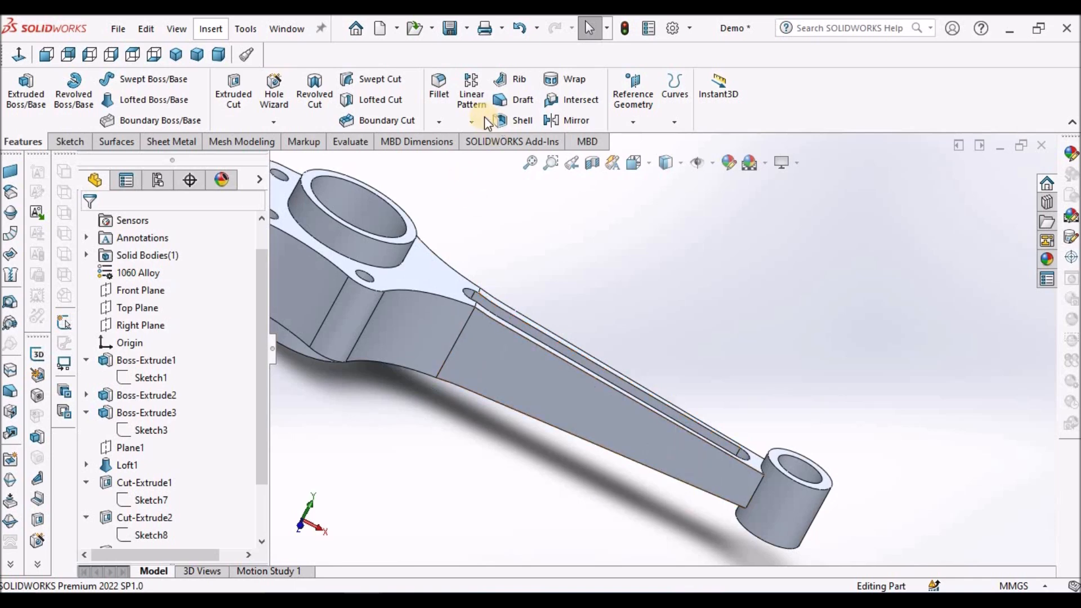
{"action": "left_click", "coordinate": [465, 327]}
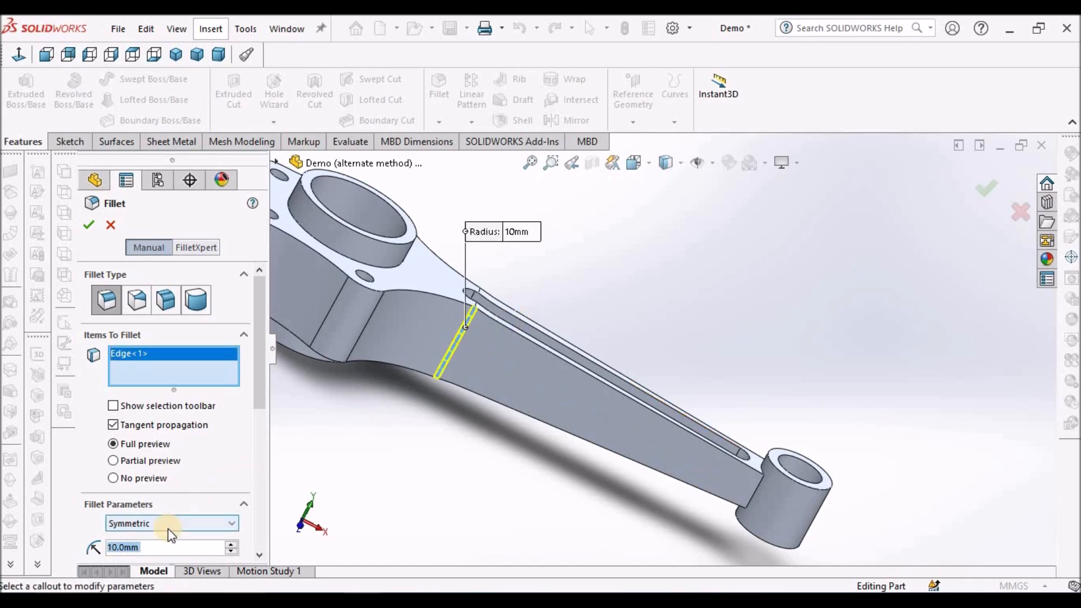
{"action": "type", "text": "35"}
{"action": "key", "text": "Return"}
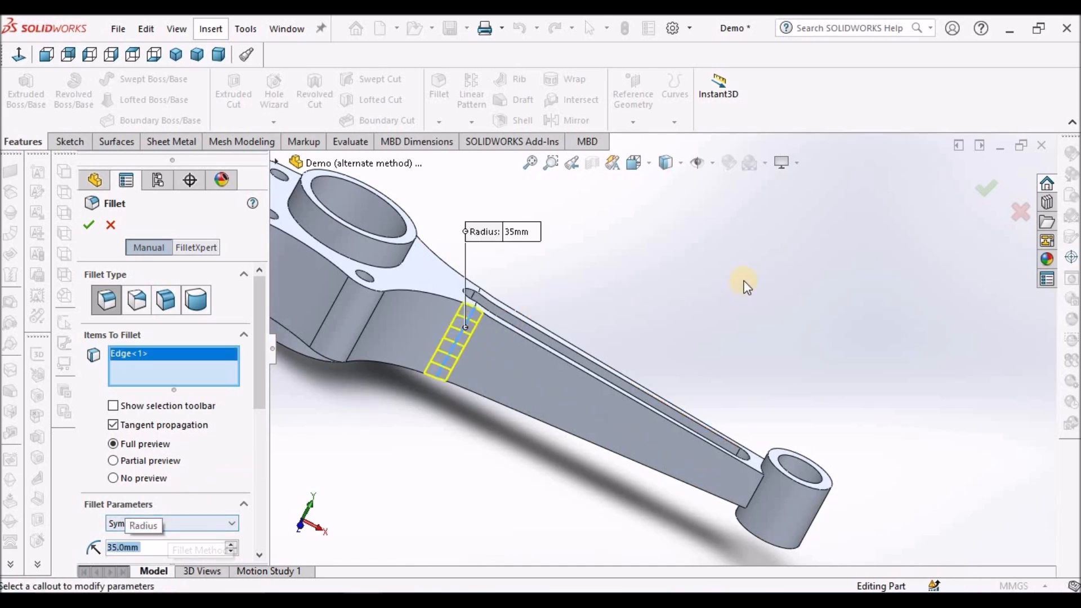
{"action": "middle_click_drag", "start_coordinate": [630, 302], "coordinate": [809, 299]}
{"action": "scroll", "coordinate": [810, 300], "scroll_direction": "up", "scroll_amount": 2}
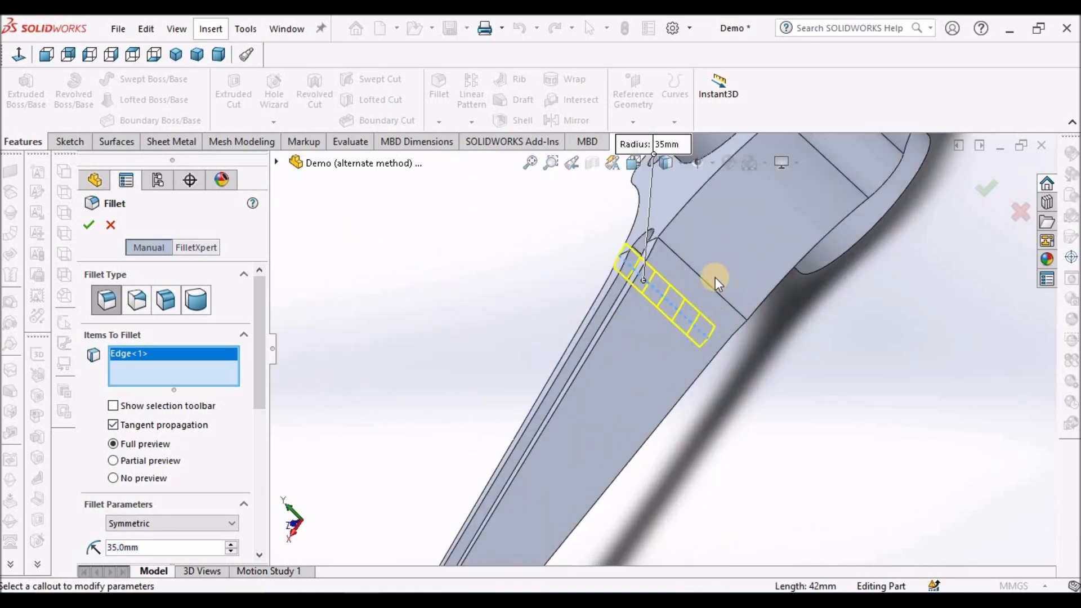
{"action": "left_click", "coordinate": [697, 276]}
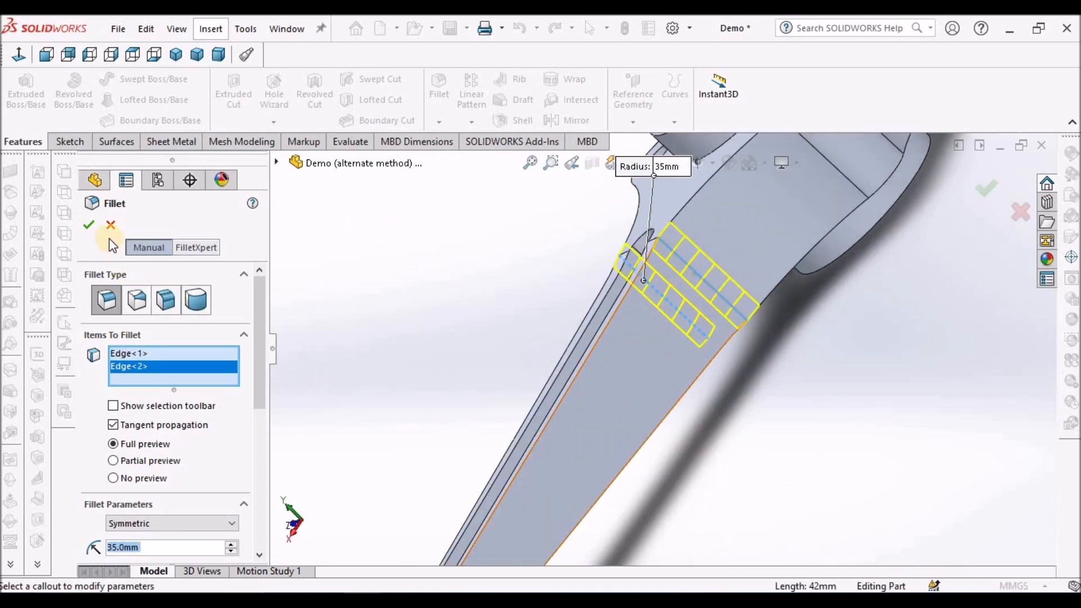
{"action": "left_click", "coordinate": [87, 225]}
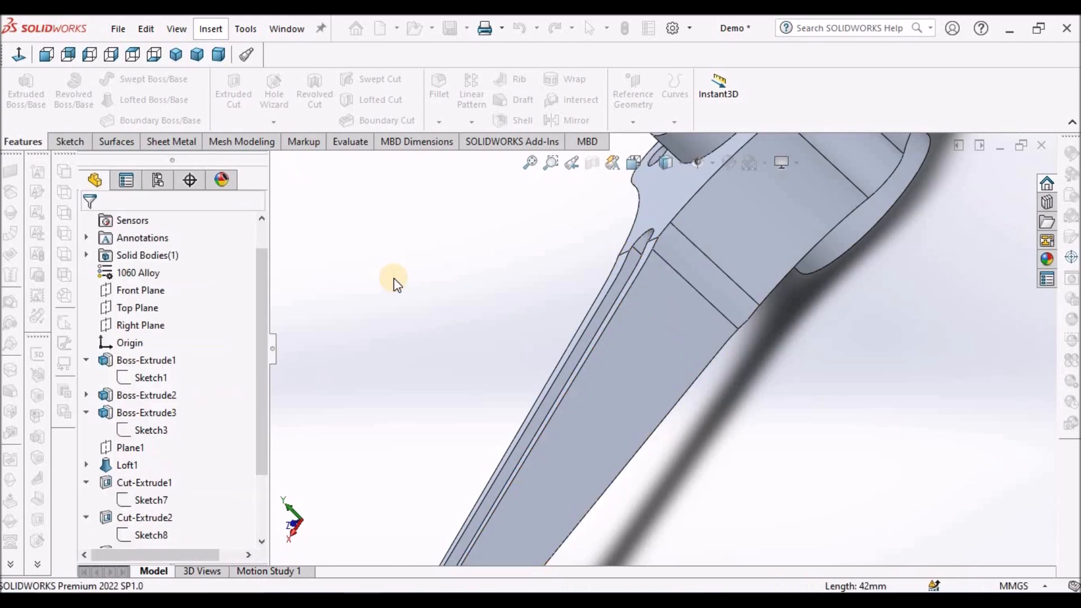
{"action": "scroll", "coordinate": [687, 297], "scroll_direction": "down", "scroll_amount": 5}
{"action": "middle_click_drag", "start_coordinate": [720, 318], "coordinate": [646, 301]}
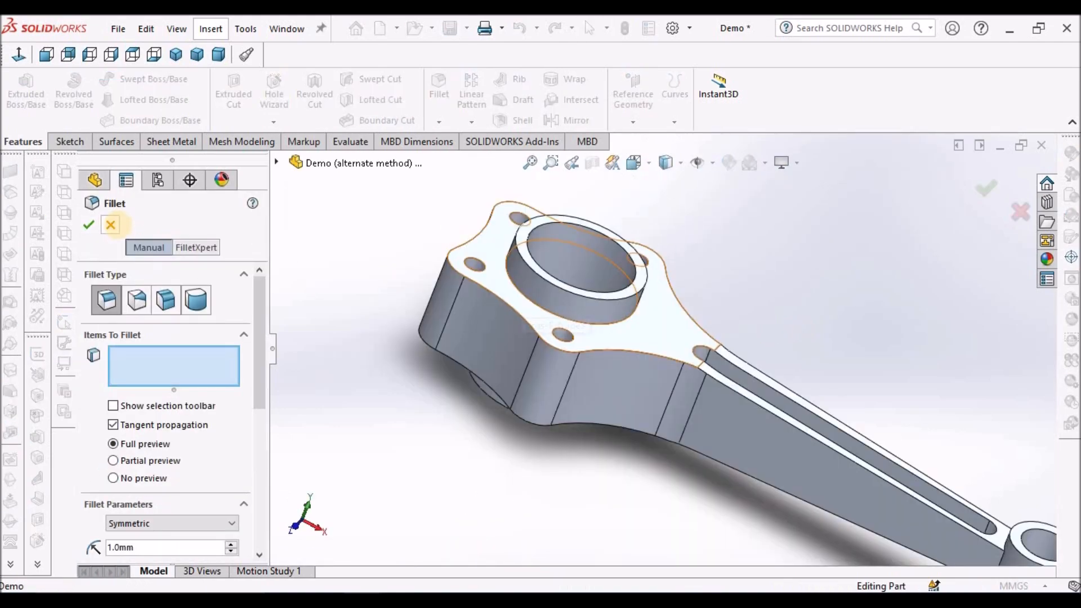
{"action": "left_click", "coordinate": [113, 225]}
{"action": "left_click", "coordinate": [815, 244]}
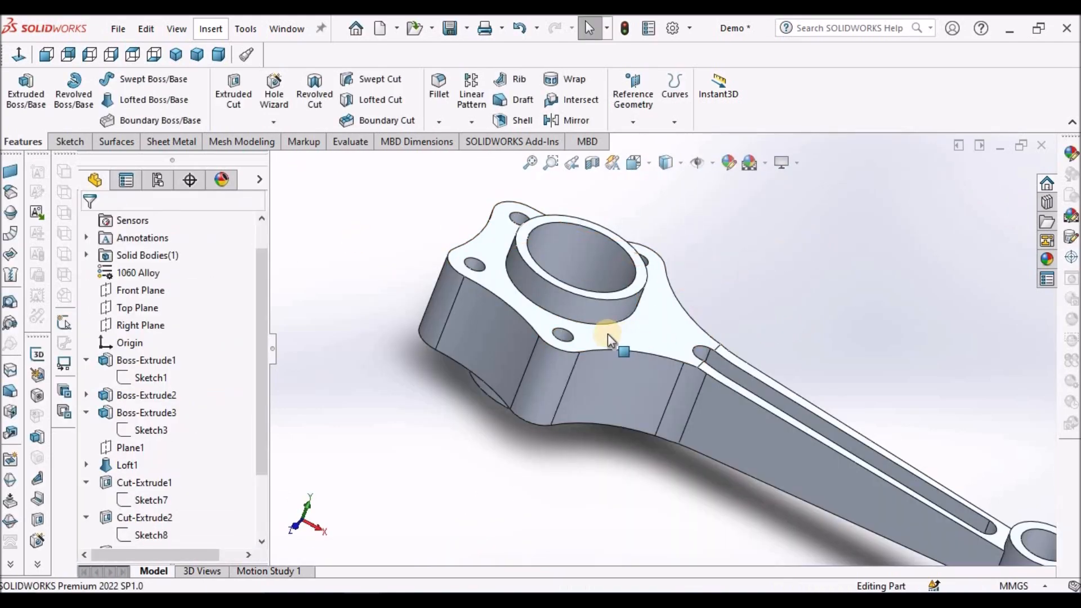
Start a sketch on the Top Plane and convert the outer circular edge of the large-end boss into it.
{"action": "scroll", "coordinate": [713, 285], "scroll_direction": "down", "scroll_amount": 2}
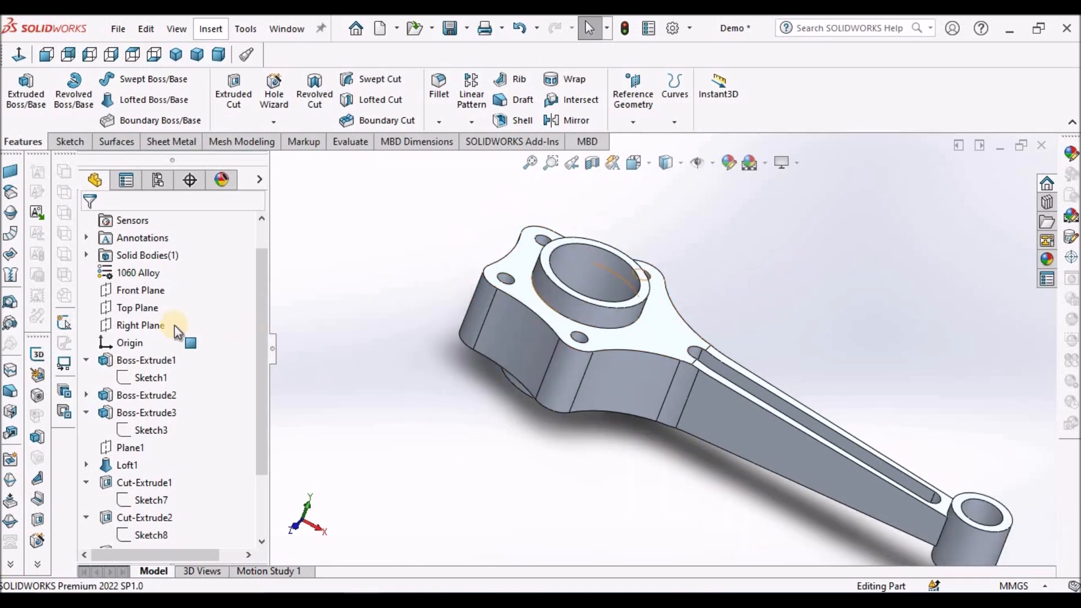
{"action": "left_click", "coordinate": [135, 309]}
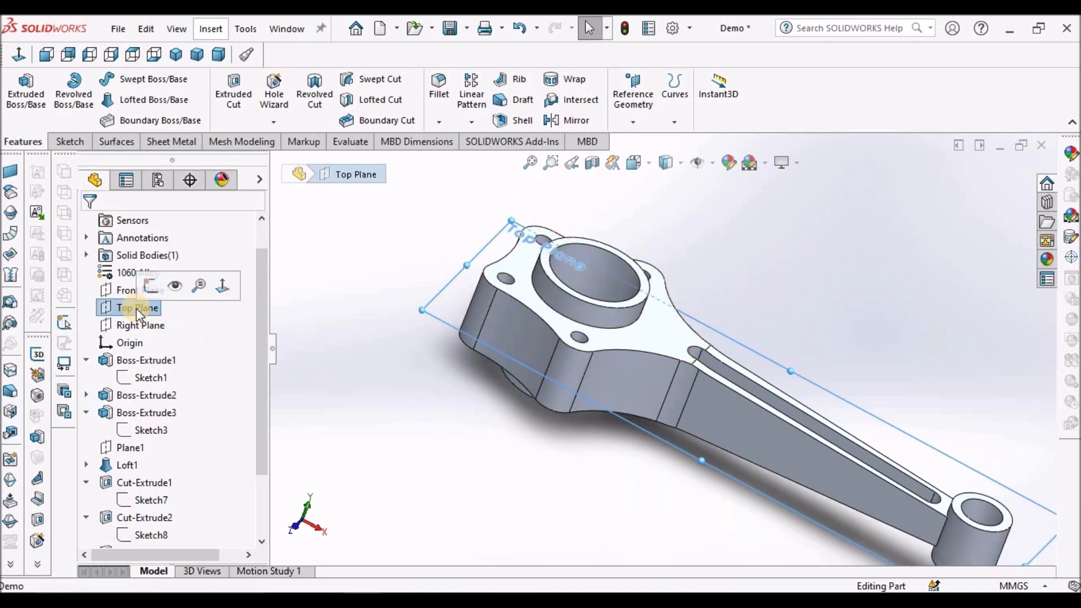
{"action": "left_click", "coordinate": [69, 141]}
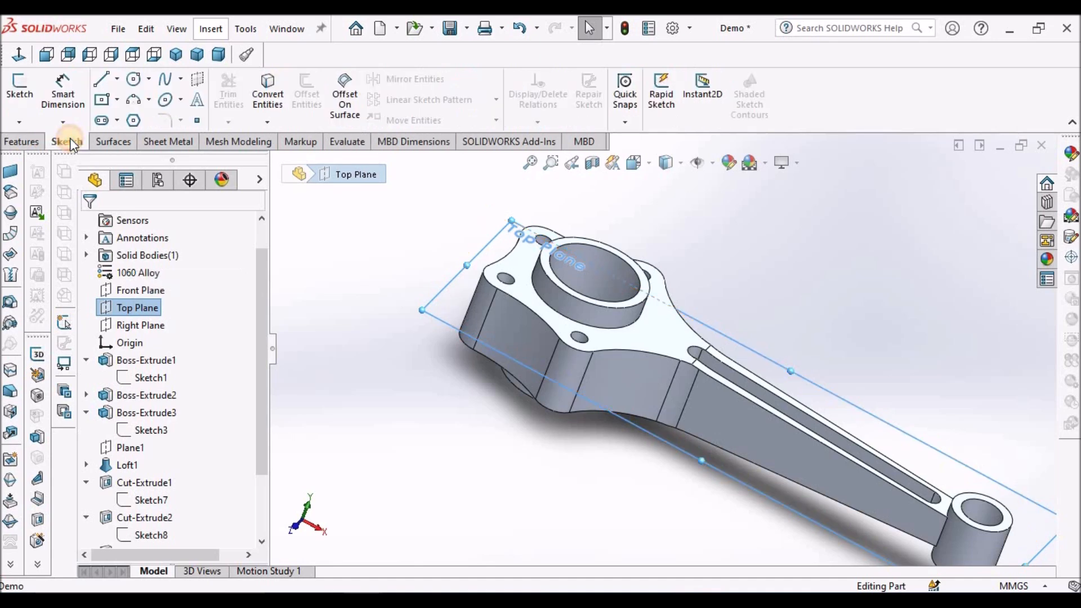
{"action": "left_click", "coordinate": [16, 82]}
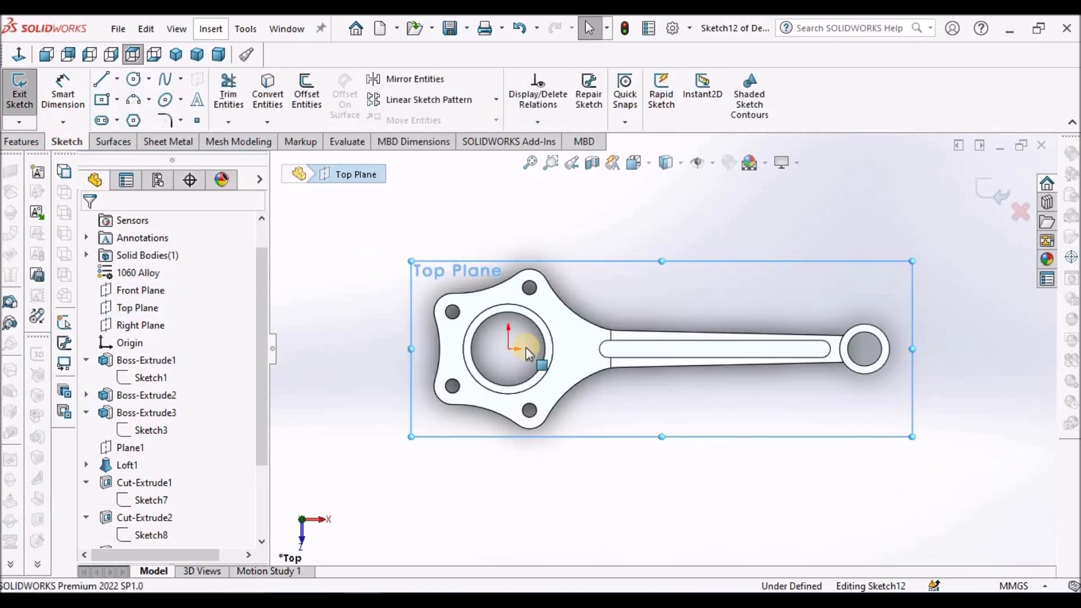
{"action": "scroll", "coordinate": [512, 301], "scroll_direction": "down", "scroll_amount": 1}
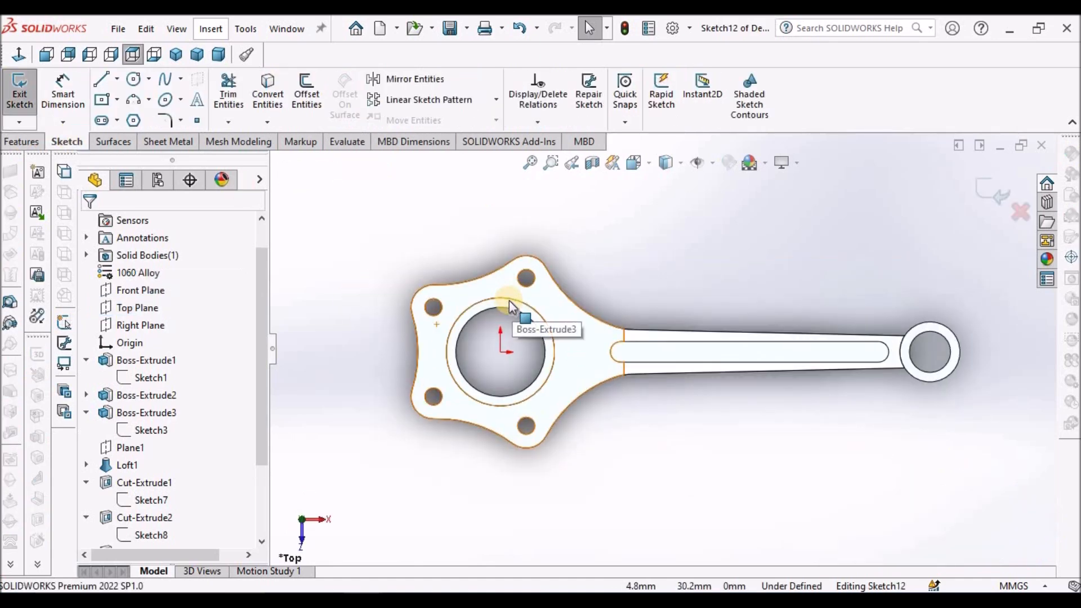
{"action": "left_click", "coordinate": [509, 299]}
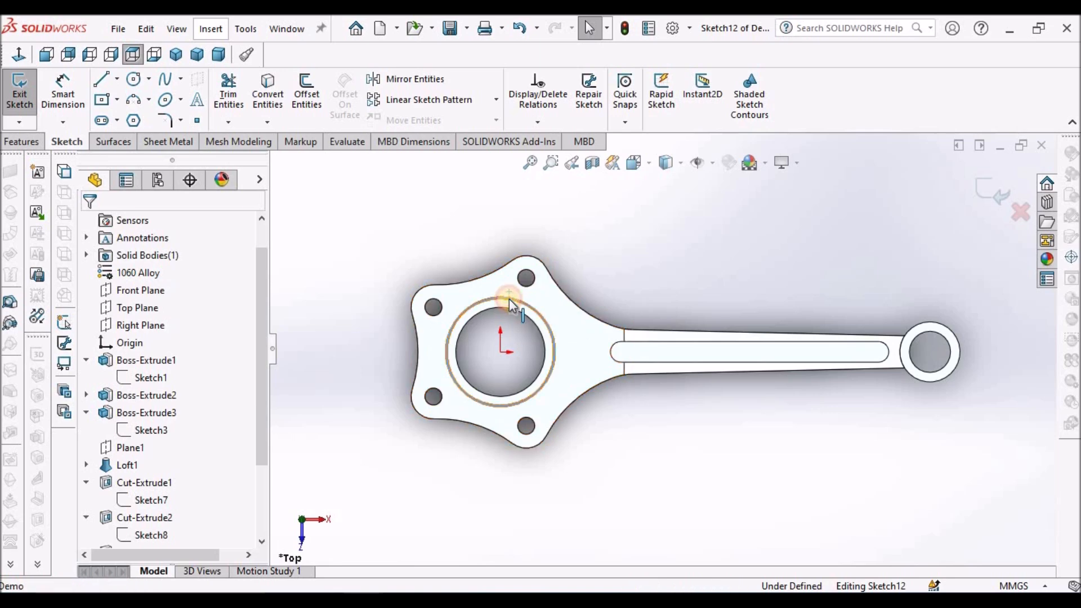
{"action": "left_click", "coordinate": [268, 90]}
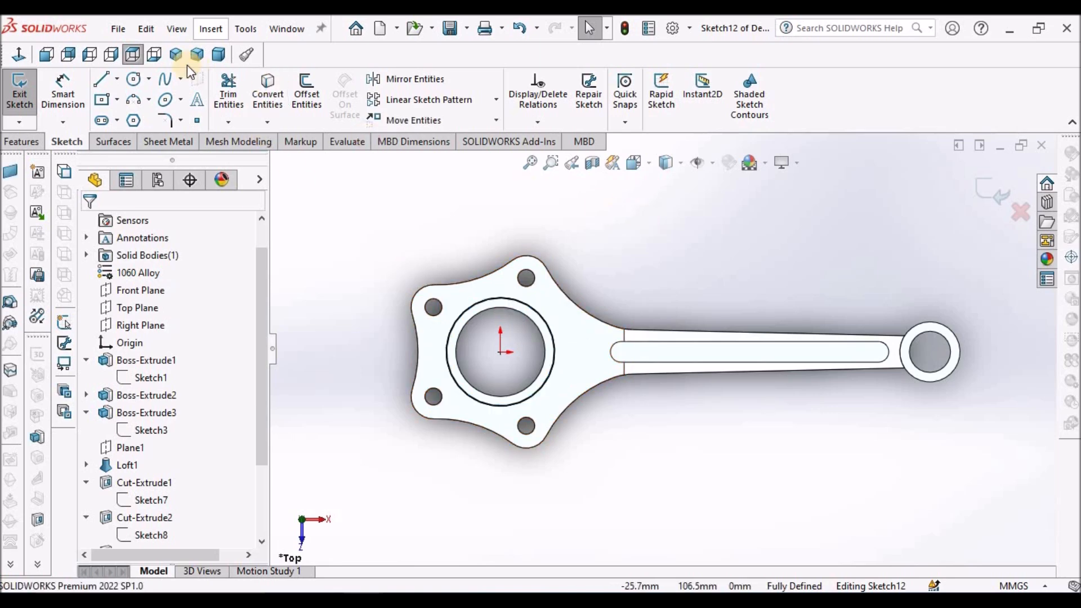
Draw four connected lines from the circle's upper quadrant: horizontally toward the shank, vertically up, across above the large end, and down its far side.
{"action": "left_click", "coordinate": [105, 83]}
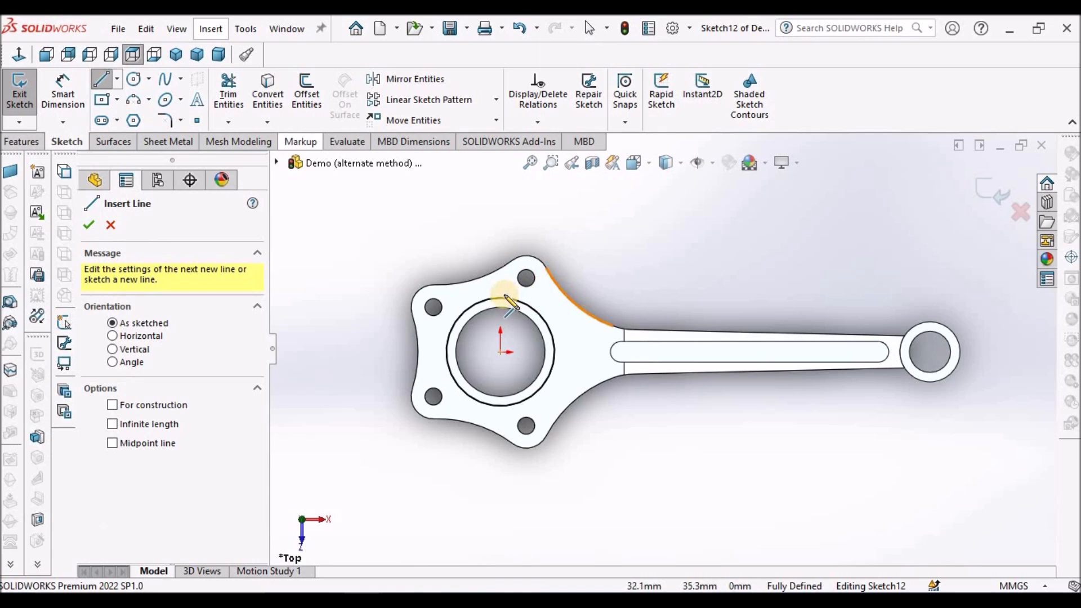
{"action": "scroll", "coordinate": [505, 302], "scroll_direction": "down", "scroll_amount": 2}
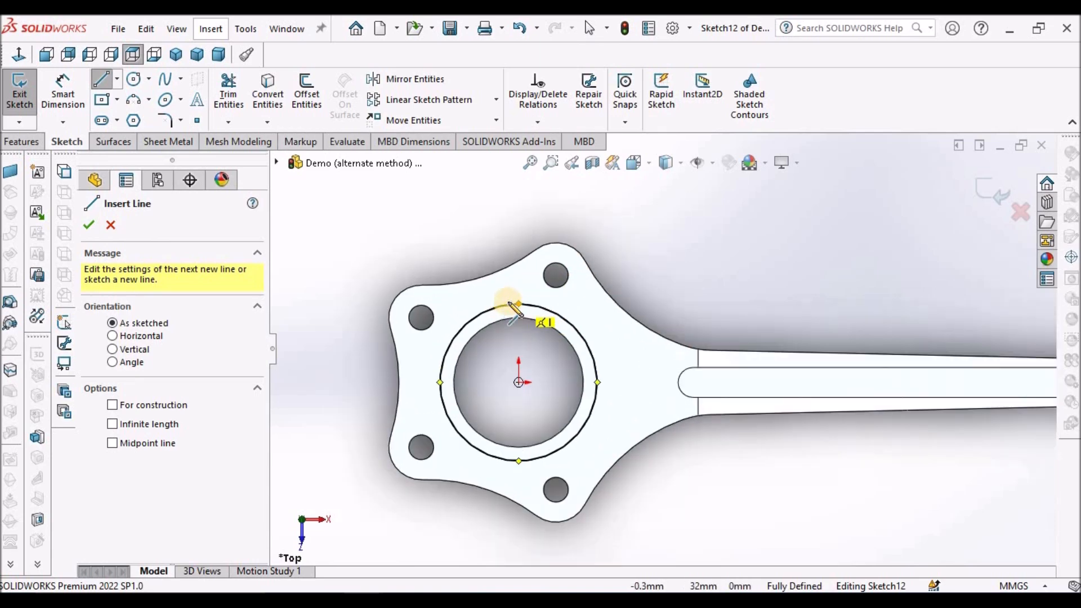
{"action": "left_click", "coordinate": [519, 305]}
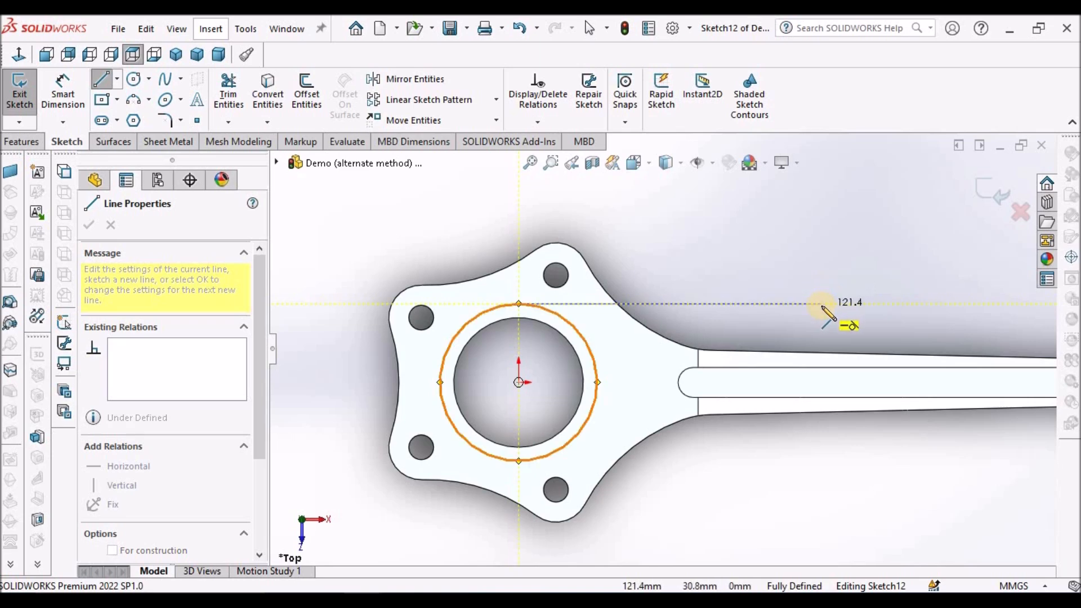
{"action": "left_click", "coordinate": [823, 268]}
{"action": "scroll", "coordinate": [808, 266], "scroll_direction": "up", "scroll_amount": 3}
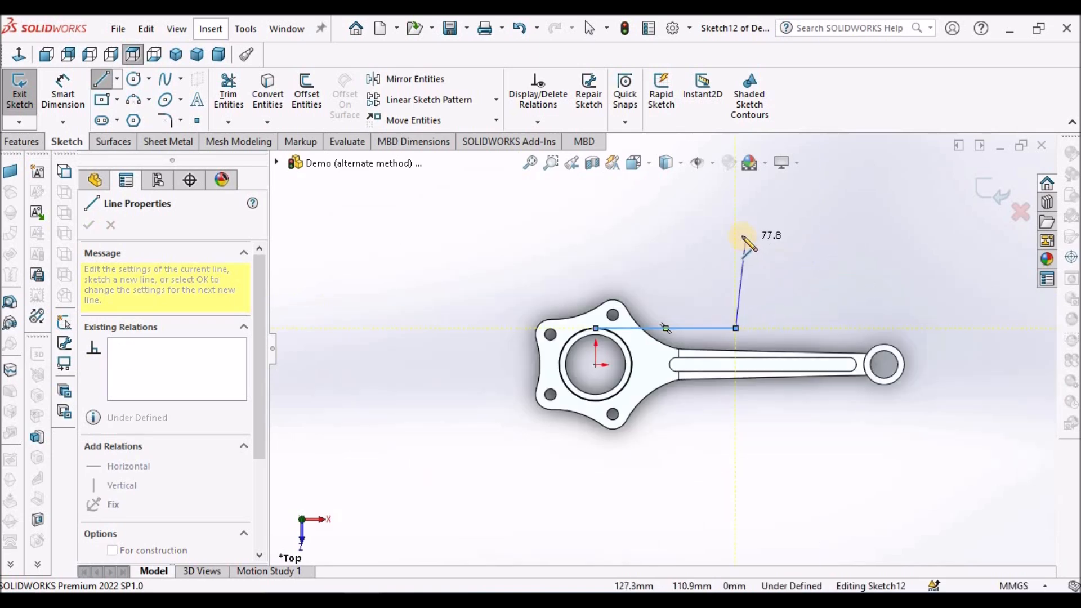
{"action": "left_click", "coordinate": [681, 228]}
{"action": "left_click", "coordinate": [440, 230]}
{"action": "left_click", "coordinate": [440, 484]}
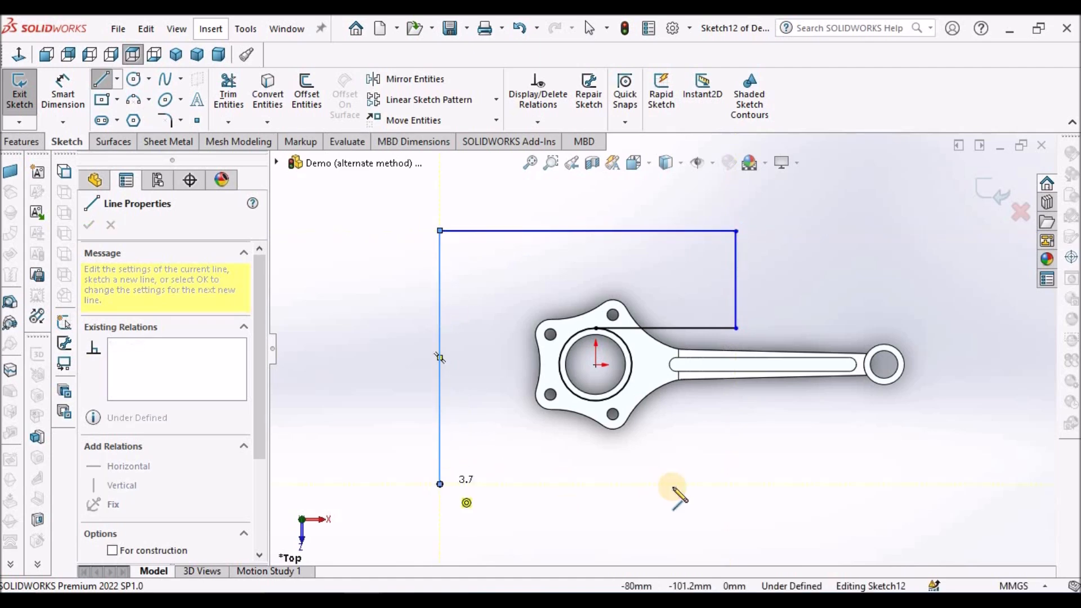
Continue the line chain about 261 mm below the large end, up about 72 mm, and back to the circle's lower quadrant.
{"action": "left_click", "coordinate": [741, 484]}
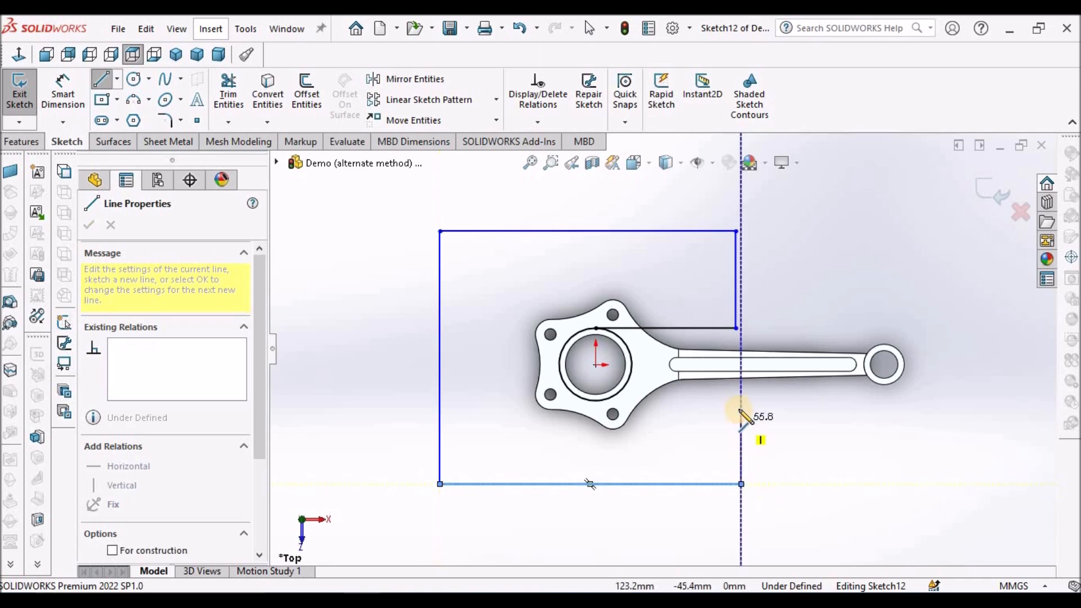
{"action": "left_click", "coordinate": [740, 400]}
{"action": "scroll", "coordinate": [608, 406], "scroll_direction": "down", "scroll_amount": 3}
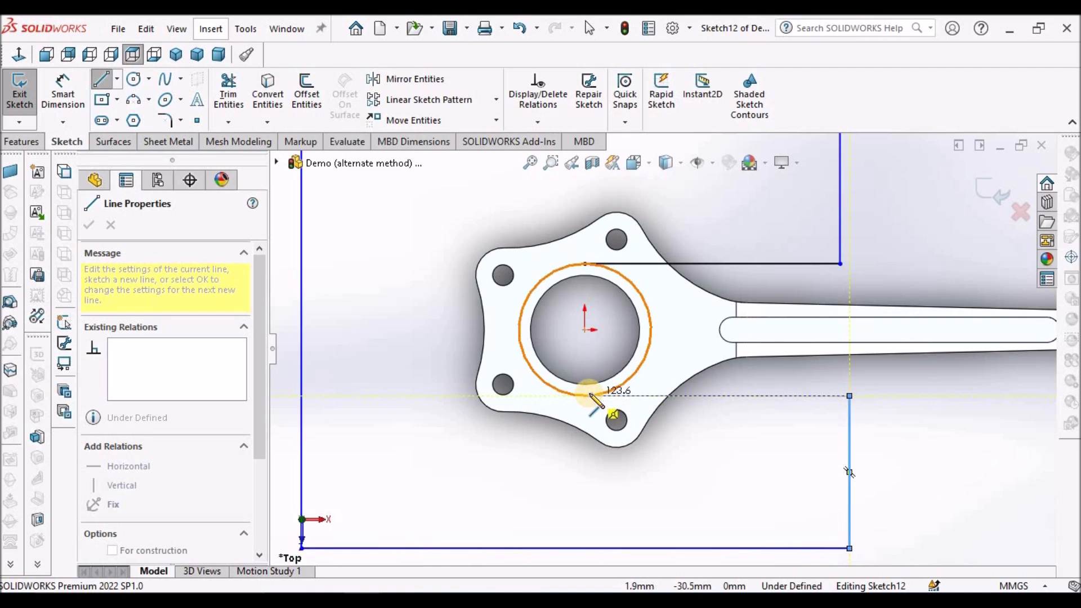
{"action": "left_click", "coordinate": [584, 395]}
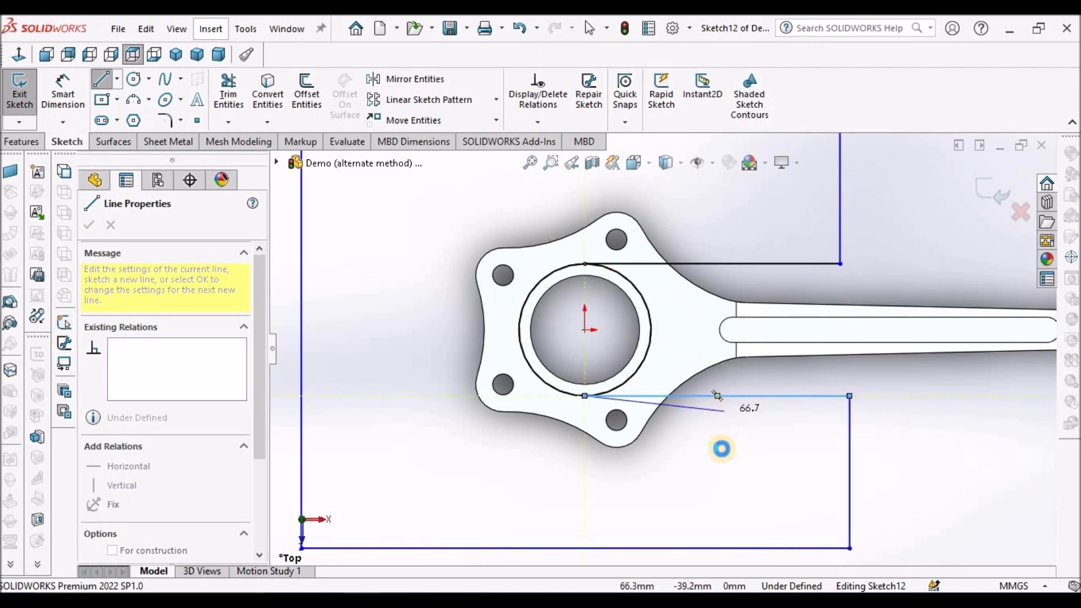
{"action": "key", "text": "Escape"}
{"action": "scroll", "coordinate": [719, 449], "scroll_direction": "up", "scroll_amount": 4}
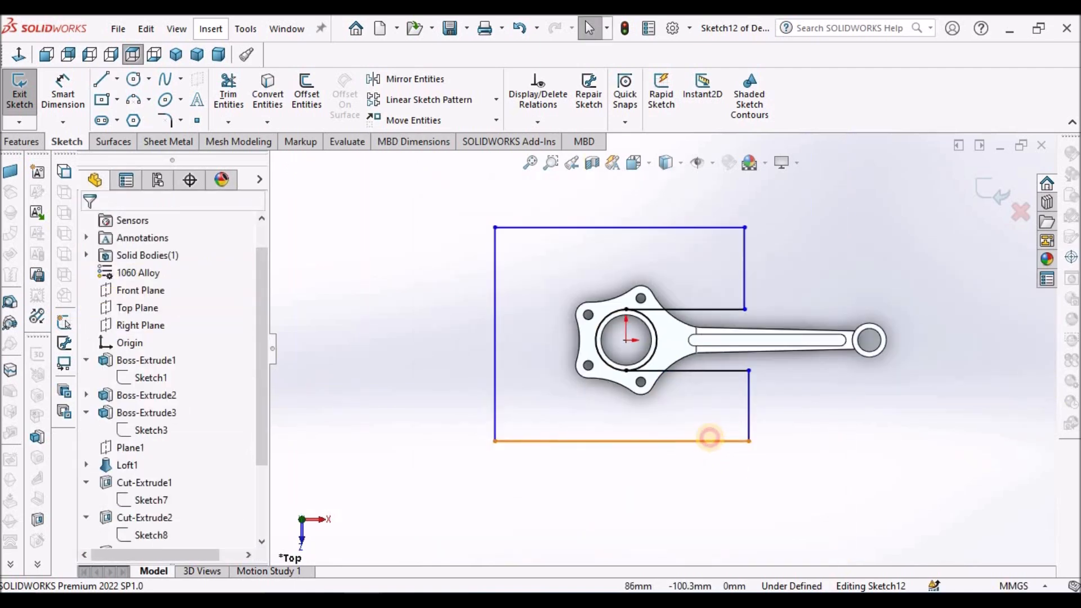
Add an Equal relation between the profile's outermost upper and lower horizontal lines.
{"action": "left_click", "coordinate": [707, 440]}
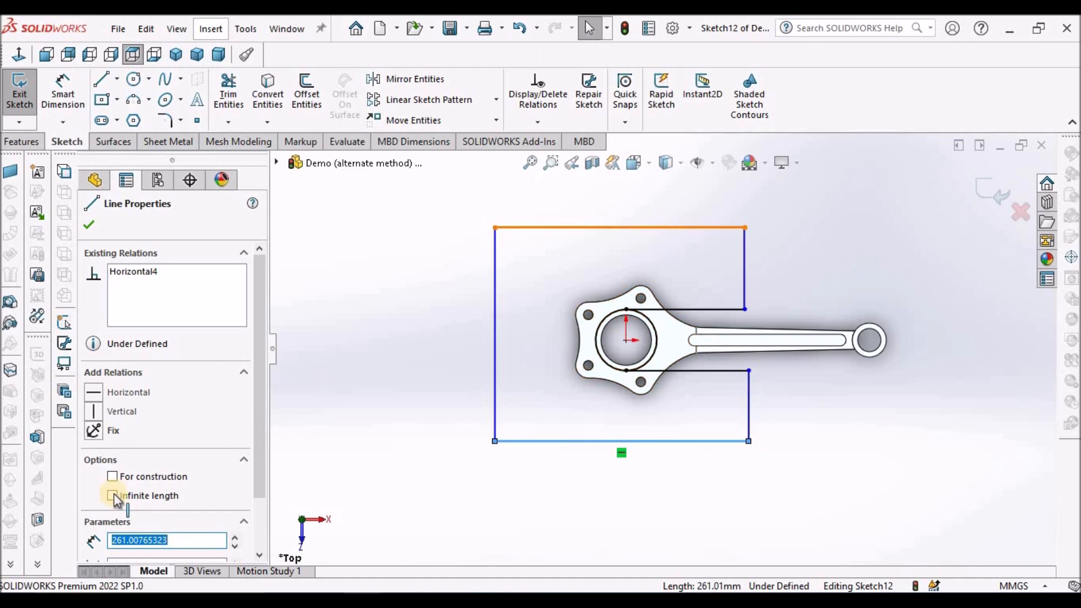
{"action": "left_click", "coordinate": [619, 228], "text": "ctrl"}
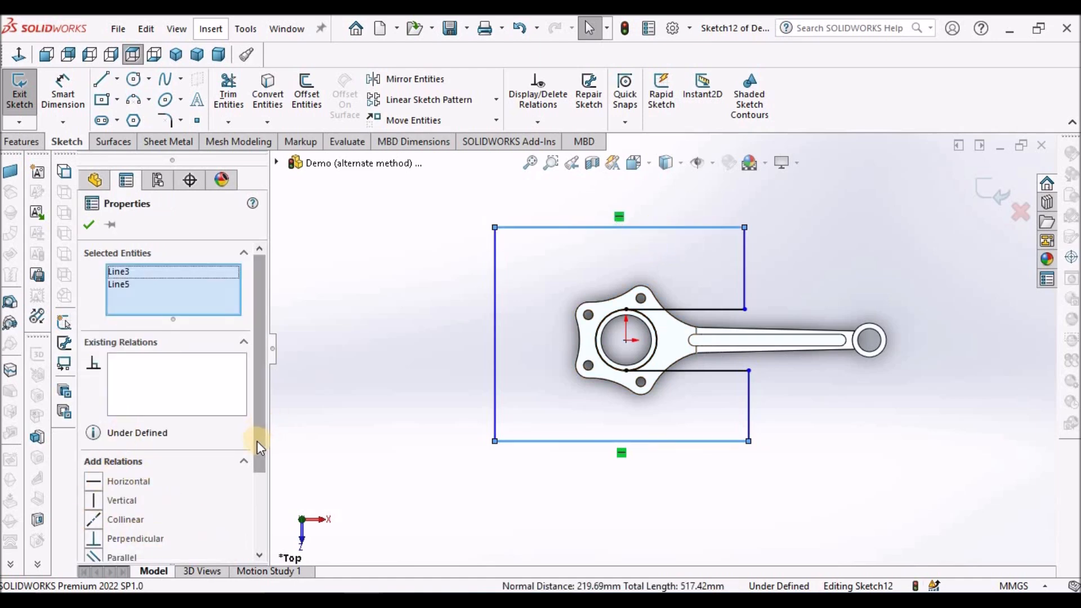
{"action": "scroll", "coordinate": [168, 496], "scroll_direction": "down", "scroll_amount": 3}
{"action": "left_click", "coordinate": [95, 490]}
{"action": "left_click", "coordinate": [457, 498]}
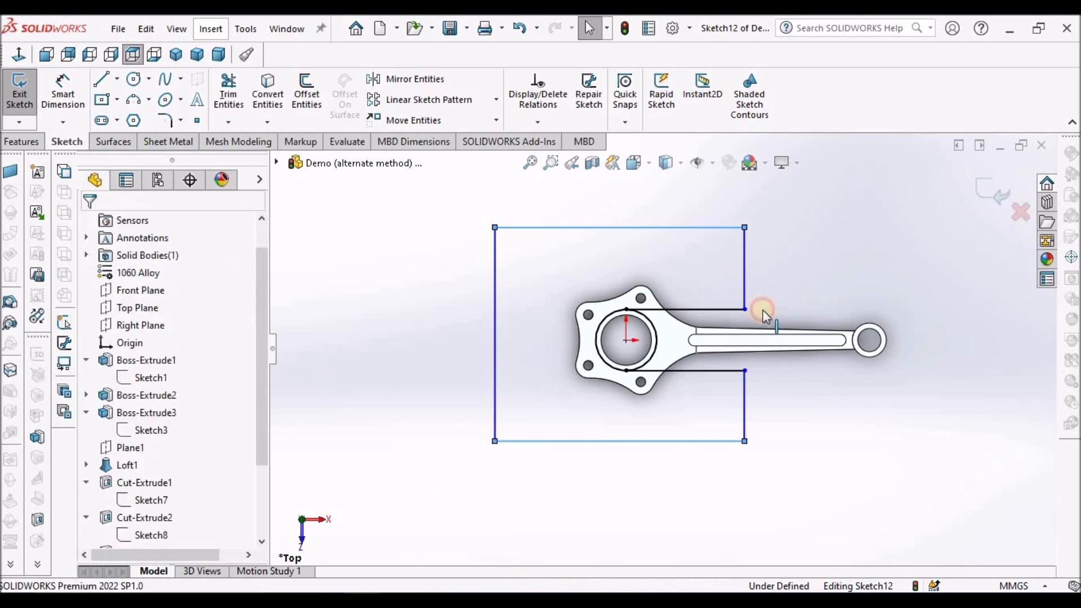
Add an Equal relation between the two short vertical lines on the shank side of the profile.
{"action": "left_click", "coordinate": [745, 265]}
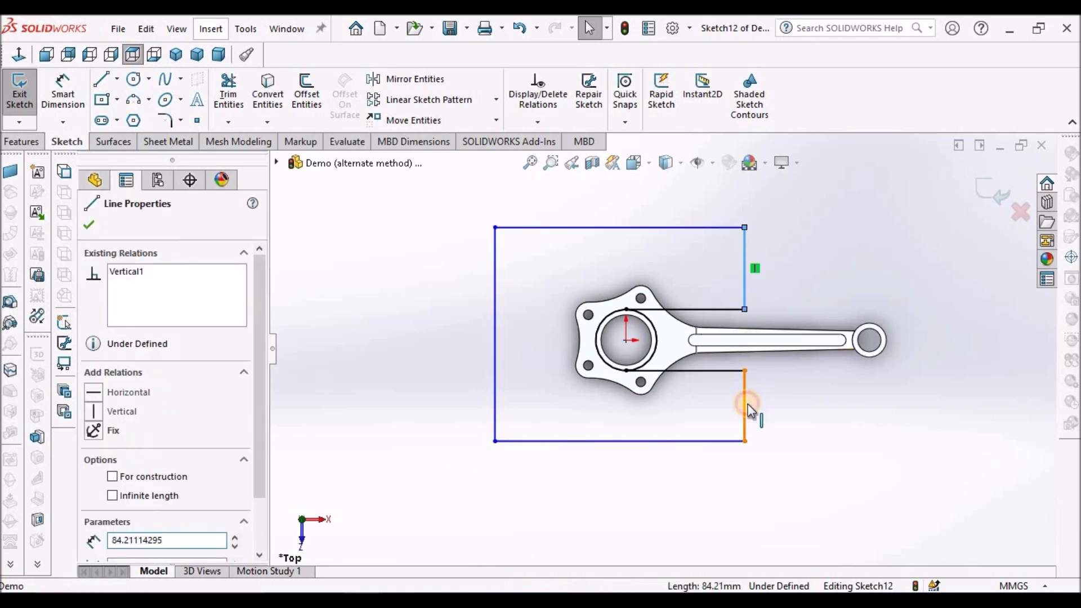
{"action": "left_click", "coordinate": [747, 404], "text": "ctrl"}
{"action": "scroll", "coordinate": [167, 505], "scroll_direction": "down", "scroll_amount": 3}
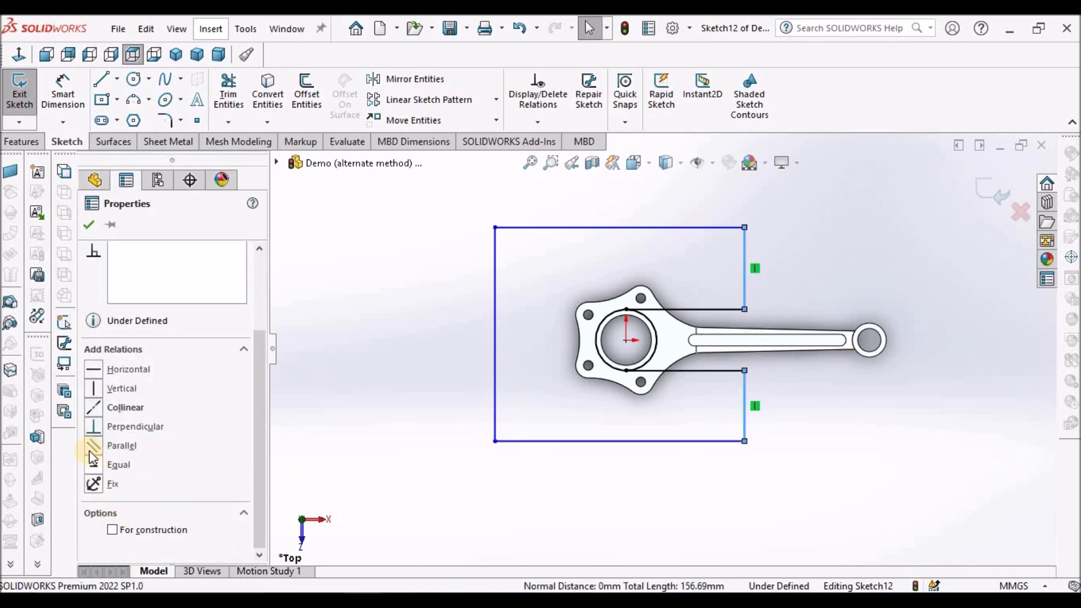
{"action": "left_click", "coordinate": [91, 465]}
{"action": "left_click", "coordinate": [324, 321]}
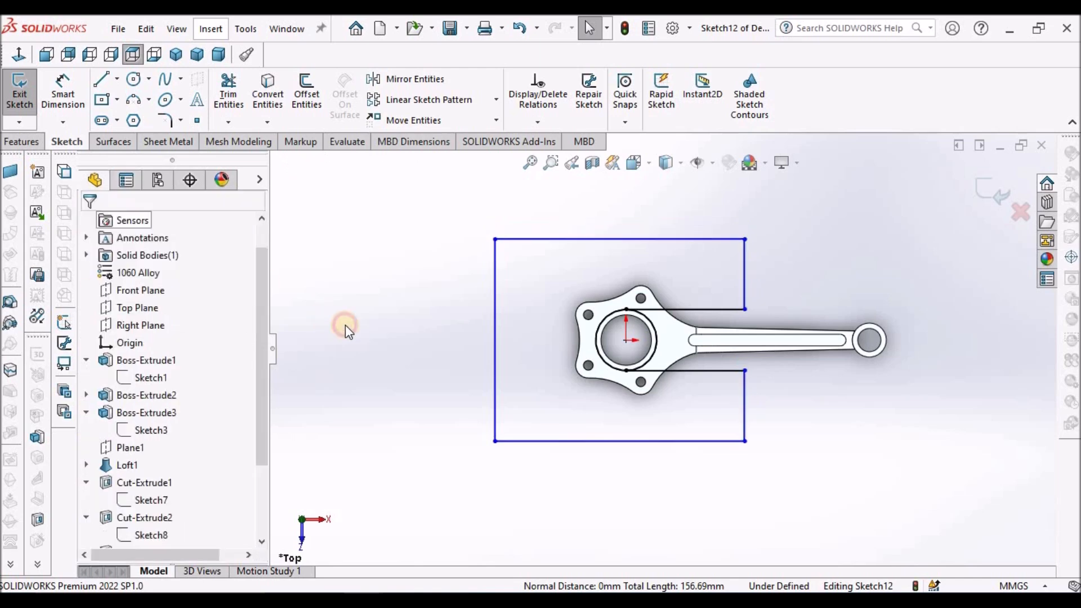
Dimension the profile's lowest horizontal line to 250 mm.
{"action": "left_click", "coordinate": [78, 104]}
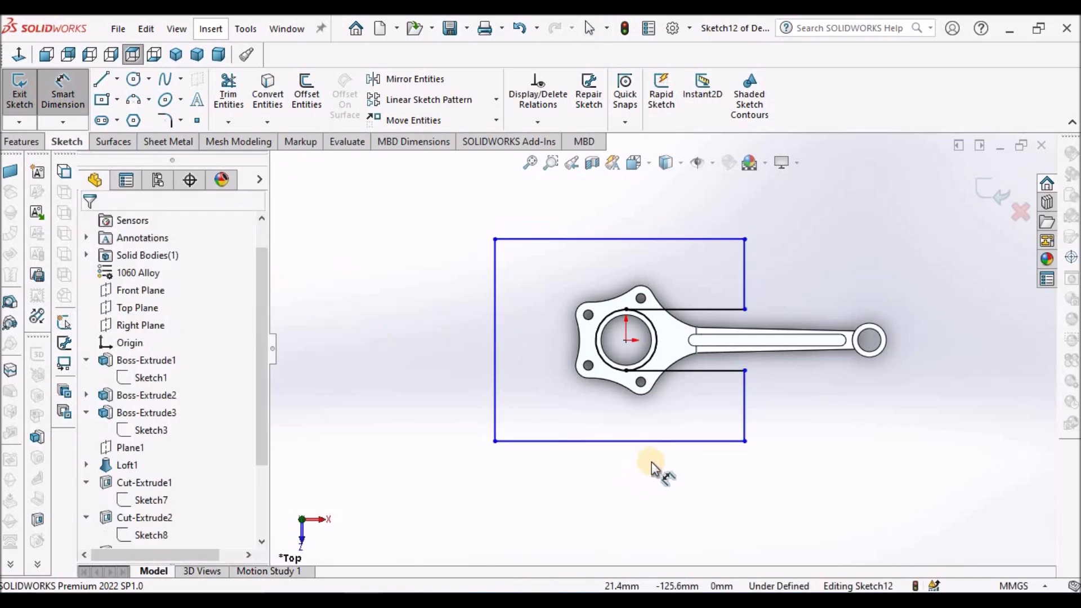
{"action": "left_click", "coordinate": [658, 441]}
{"action": "left_click", "coordinate": [647, 493]}
{"action": "type", "text": "250"}
{"action": "key", "text": "Return"}
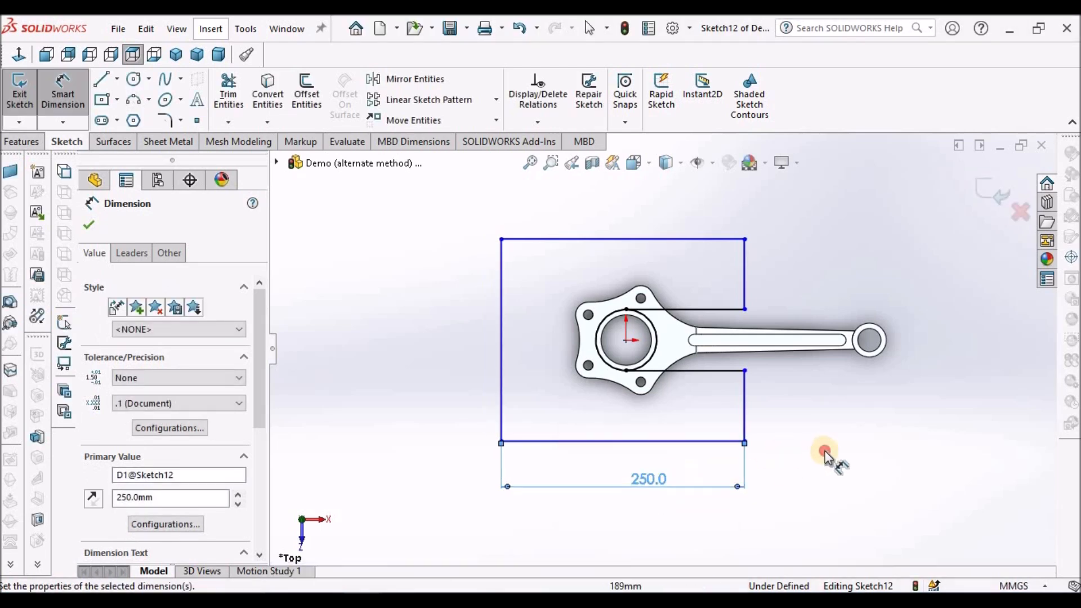
Dimension the lower short vertical line on the shank side to 72 mm.
{"action": "left_click", "coordinate": [746, 411]}
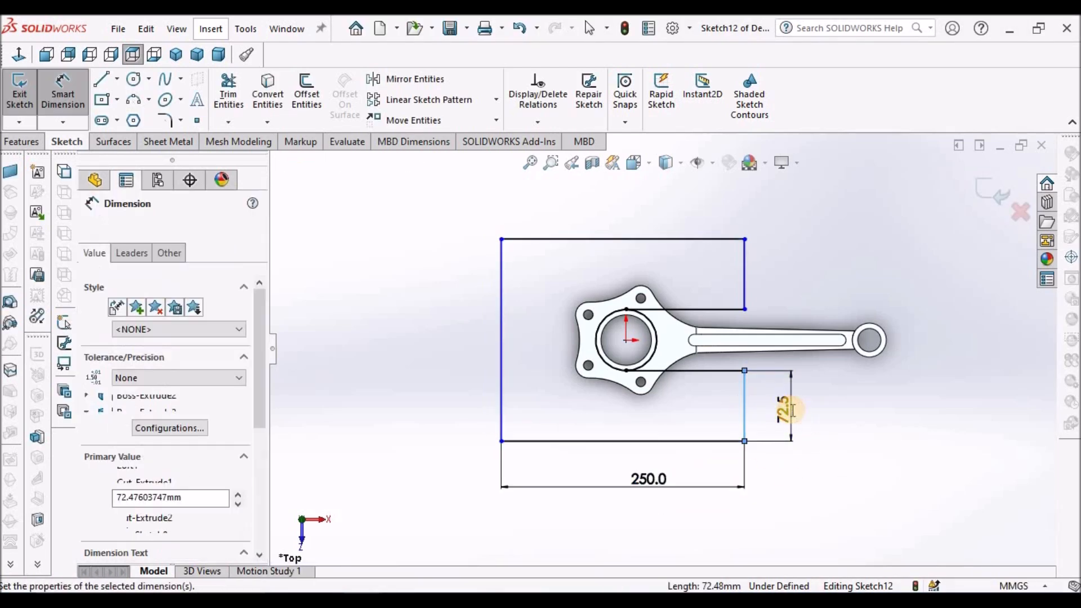
{"action": "left_click", "coordinate": [788, 415]}
{"action": "type", "text": "72"}
{"action": "key", "text": "Return"}
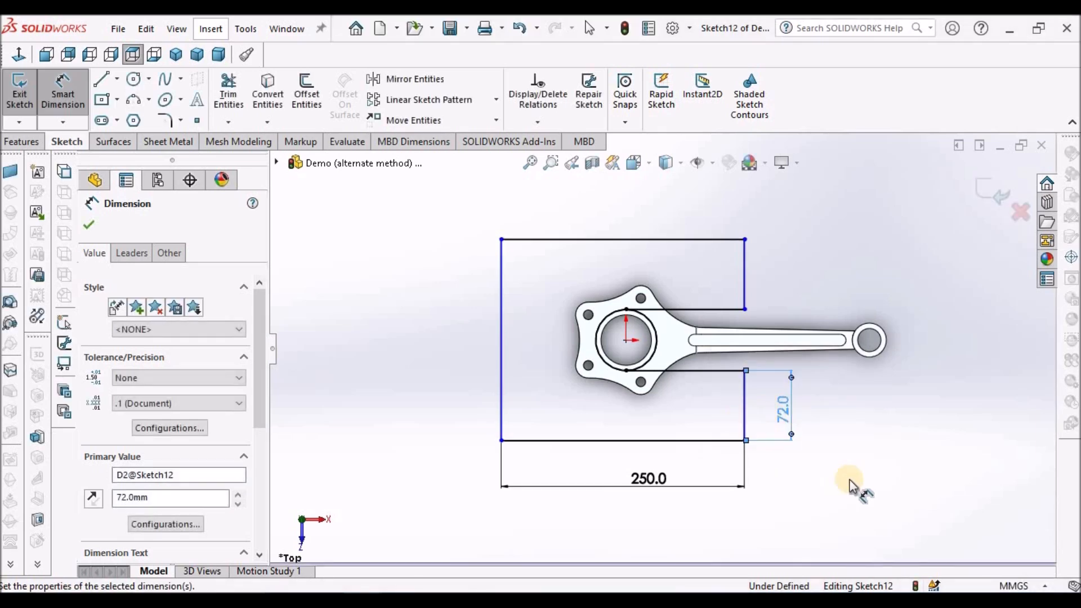
Dimension the profile's far vertical line to 120 mm from the origin and place the dimension just below the uppermost line.
{"action": "left_click", "coordinate": [626, 340]}
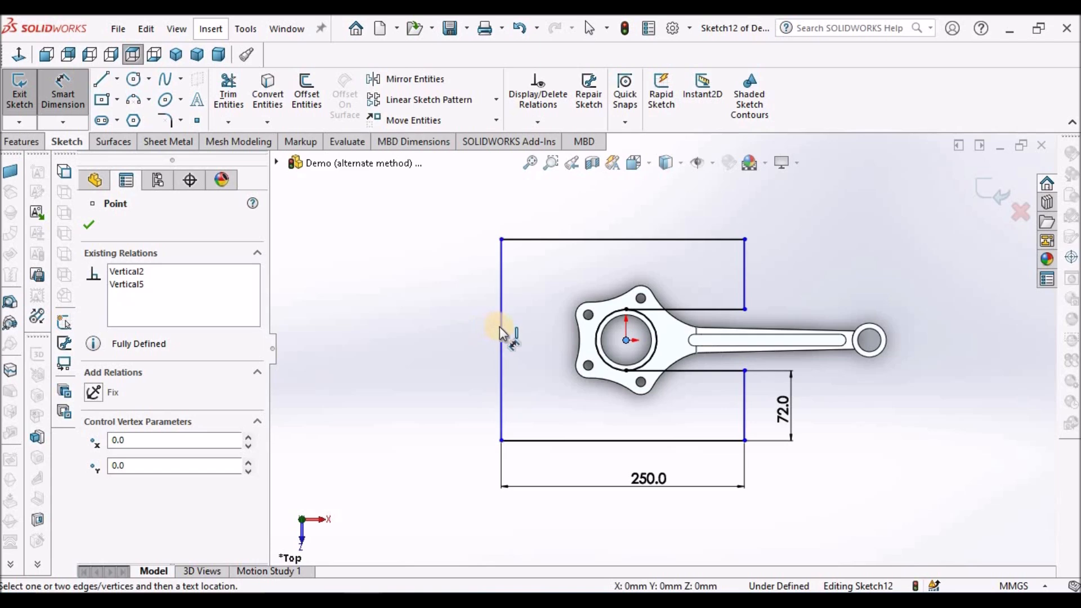
{"action": "left_click", "coordinate": [500, 332]}
{"action": "left_click", "coordinate": [527, 348]}
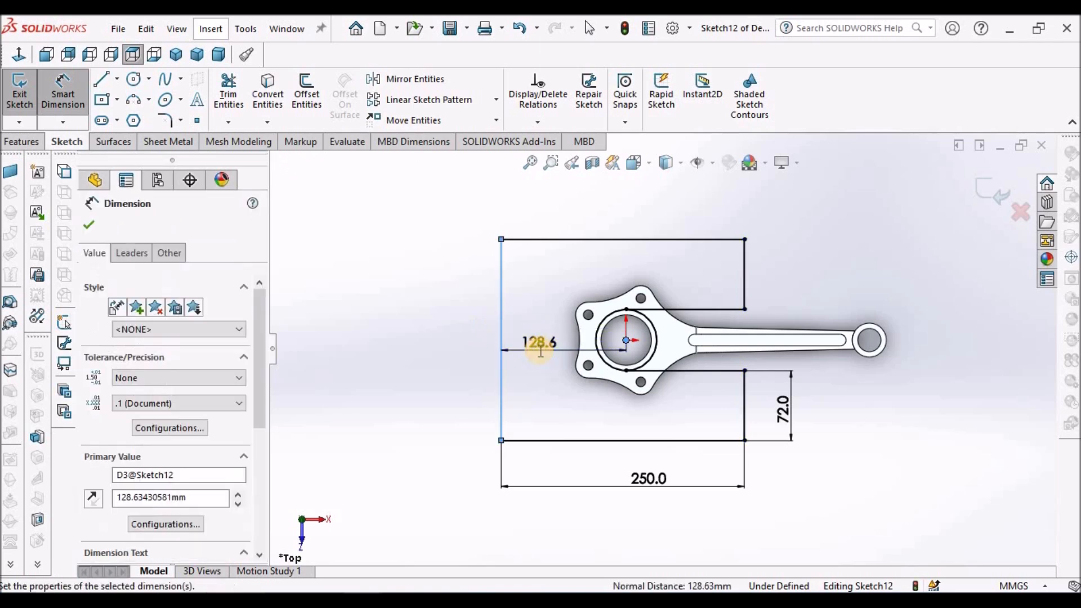
{"action": "type", "text": "1"}
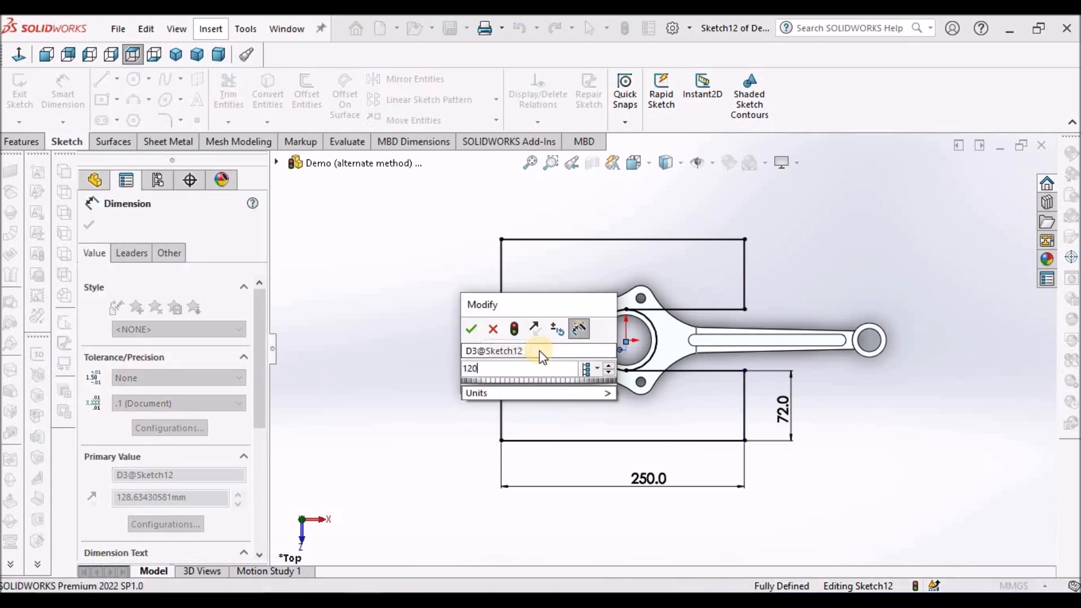
{"action": "type", "text": "20"}
{"action": "key", "text": "Return"}
{"action": "left_click", "coordinate": [912, 485]}
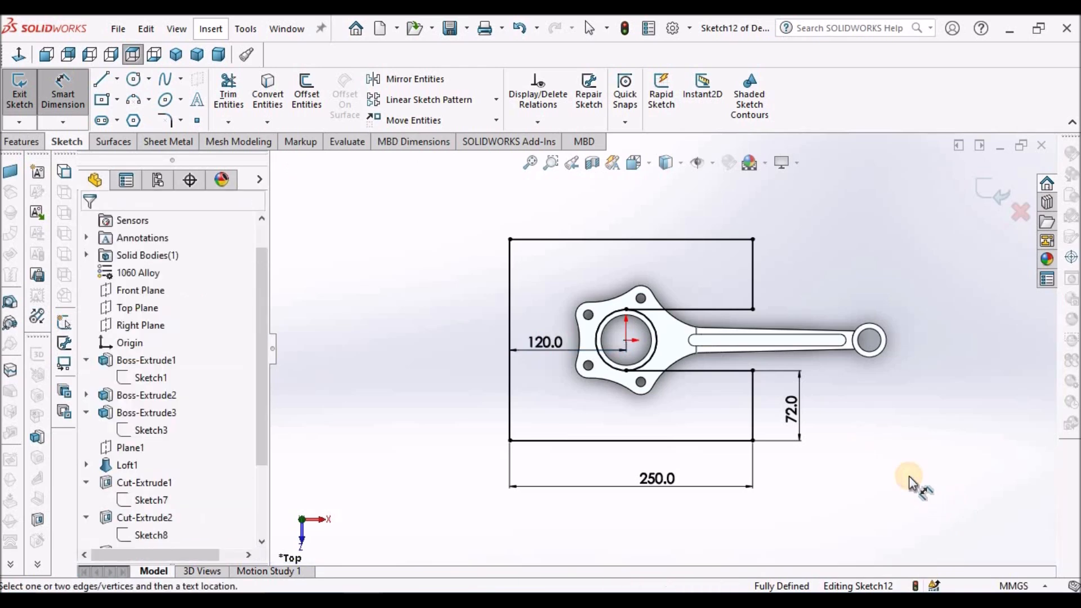
{"action": "left_click_drag", "start_coordinate": [549, 350], "coordinate": [530, 256]}
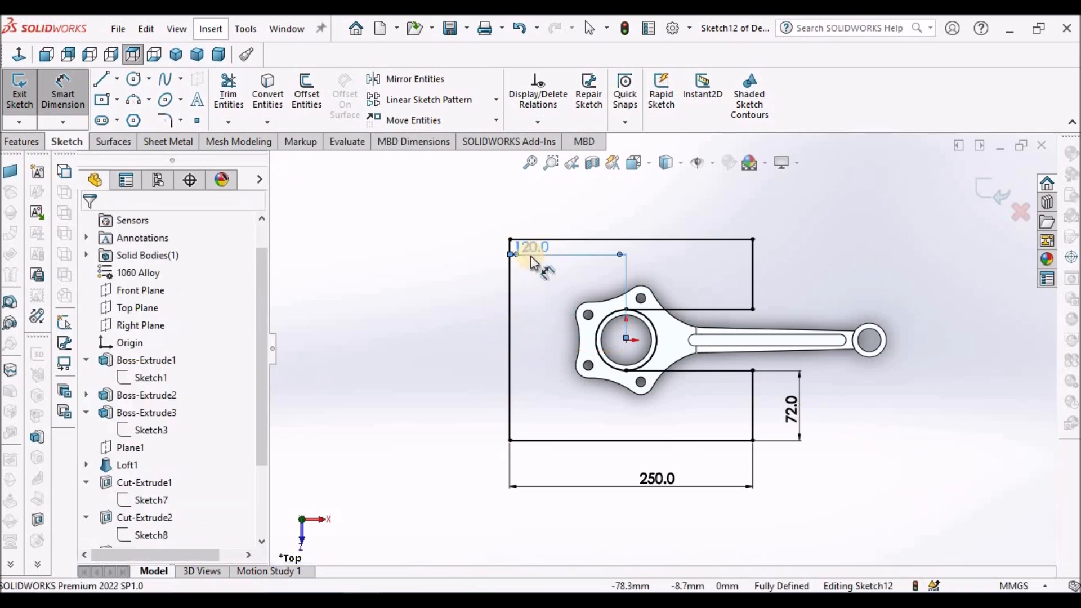
{"action": "left_click", "coordinate": [229, 93]}
{"action": "scroll", "coordinate": [704, 364], "scroll_direction": "down", "scroll_amount": 5}
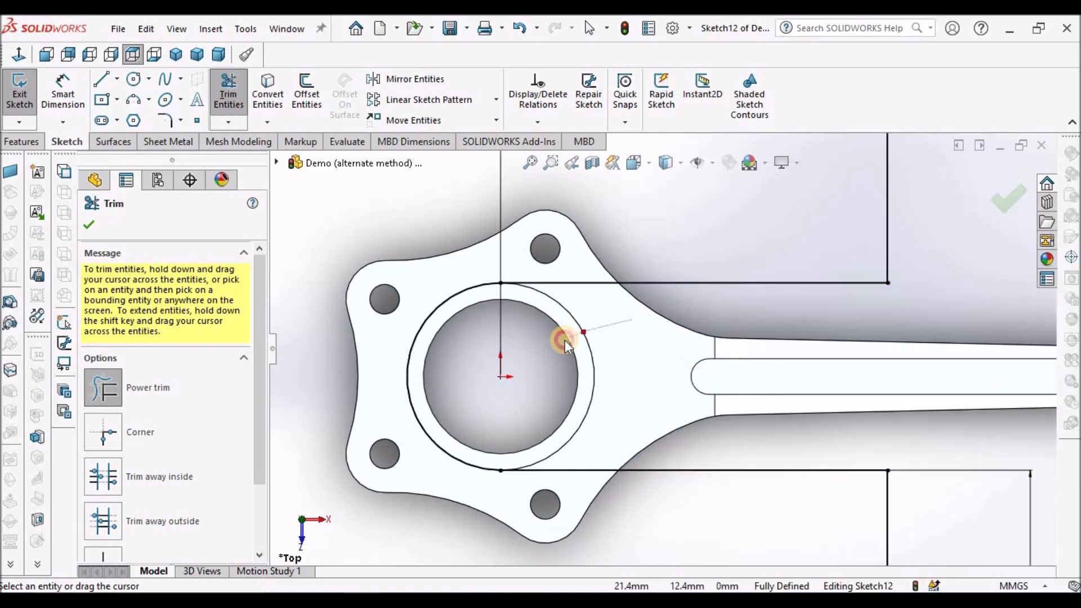
{"action": "key", "text": "Escape"}
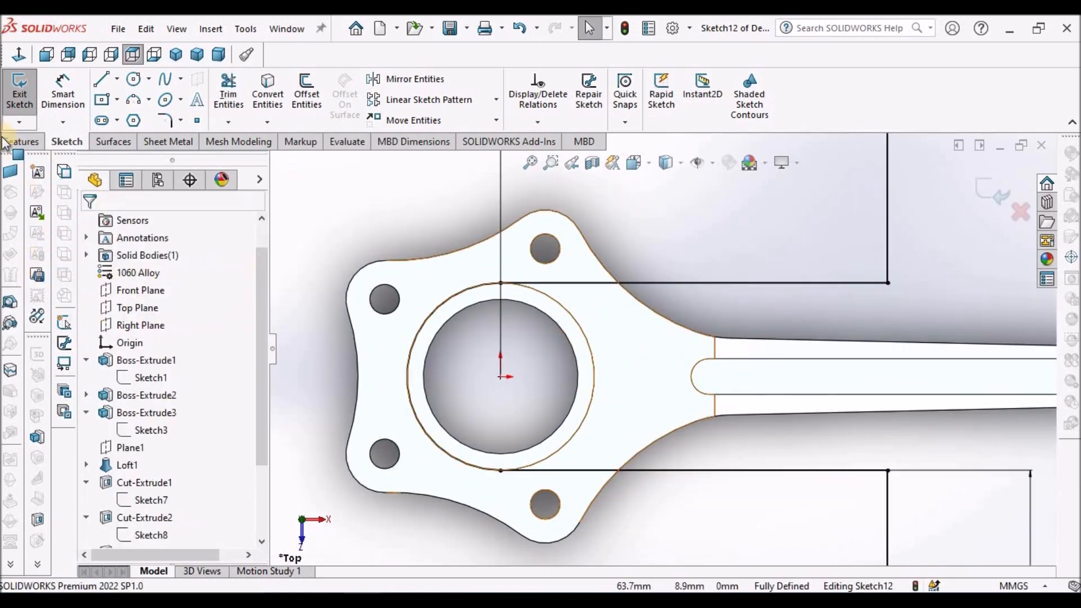
Begin an Extruded Cut from the profile around the large-end boss with a Mid Plane end condition.
{"action": "left_click", "coordinate": [6, 142]}
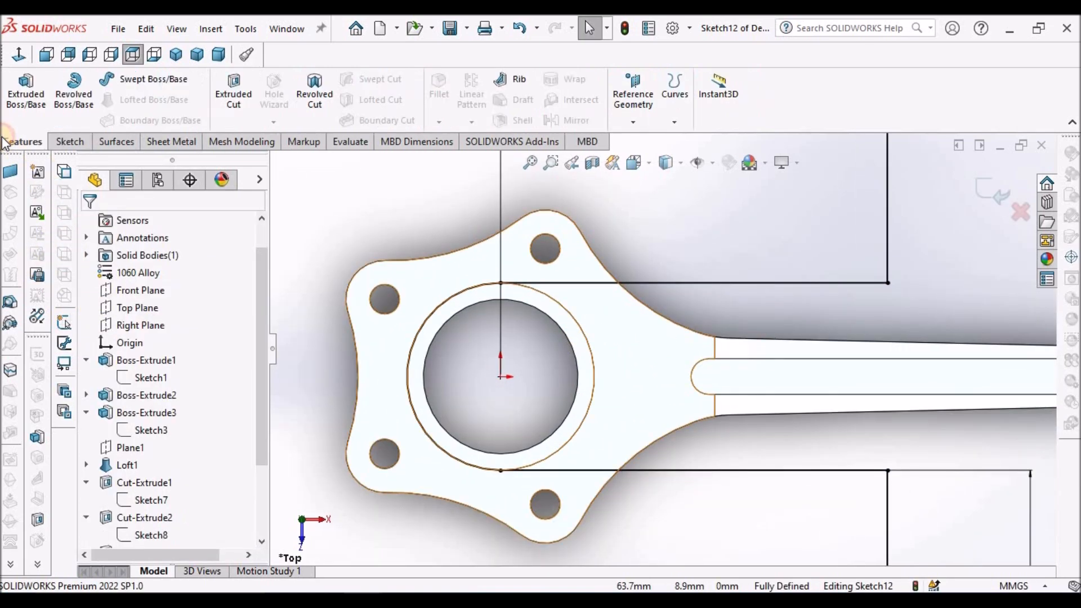
{"action": "left_click", "coordinate": [233, 93]}
{"action": "scroll", "coordinate": [636, 369], "scroll_direction": "up", "scroll_amount": 5}
{"action": "middle_click_drag", "start_coordinate": [633, 315], "coordinate": [603, 250]}
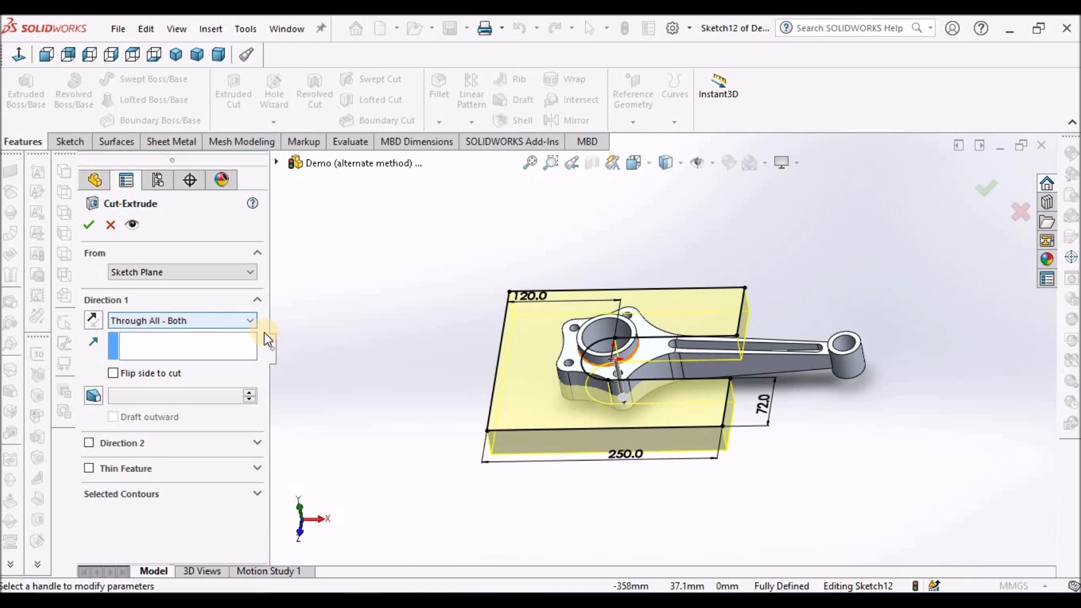
{"action": "left_click", "coordinate": [249, 321]}
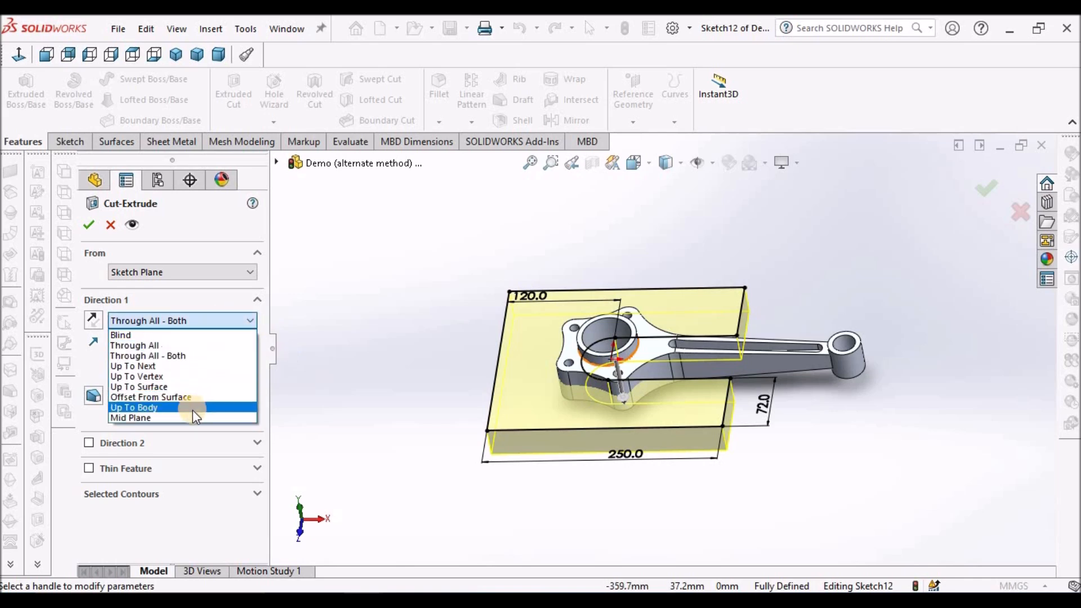
{"action": "left_click", "coordinate": [191, 418]}
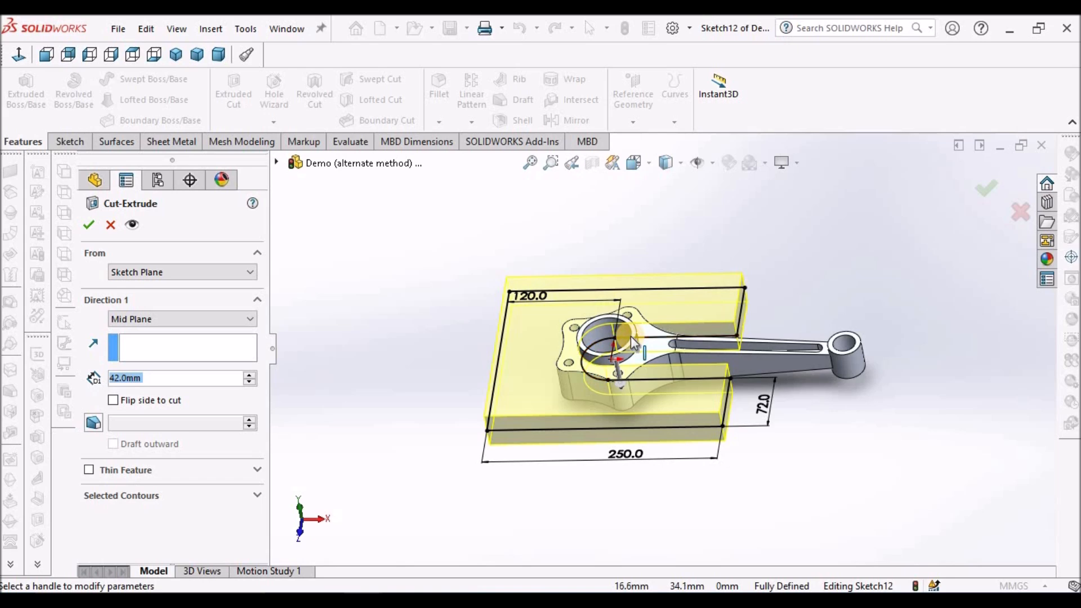
Set the mid-plane cut's depth to 20 mm and complete the slot through the large end.
{"action": "scroll", "coordinate": [631, 340], "scroll_direction": "up", "scroll_amount": 2}
{"action": "mouse_move", "coordinate": [661, 356]}
{"action": "middle_mouse_down"}
{"action": "mouse_move", "coordinate": [675, 260]}
{"action": "mouse_move", "coordinate": [666, 235]}
{"action": "mouse_move", "coordinate": [640, 328]}
{"action": "mouse_move", "coordinate": [656, 379]}
{"action": "mouse_move", "coordinate": [680, 386]}
{"action": "mouse_move", "coordinate": [665, 376]}
{"action": "middle_mouse_up"}
{"action": "scroll", "coordinate": [640, 344], "scroll_direction": "down", "scroll_amount": 5}
{"action": "type", "text": "20"}
{"action": "key", "text": "Return"}
{"action": "mouse_move", "coordinate": [682, 371]}
{"action": "middle_mouse_down"}
{"action": "mouse_move", "coordinate": [676, 360]}
{"action": "mouse_move", "coordinate": [684, 371]}
{"action": "middle_mouse_up"}
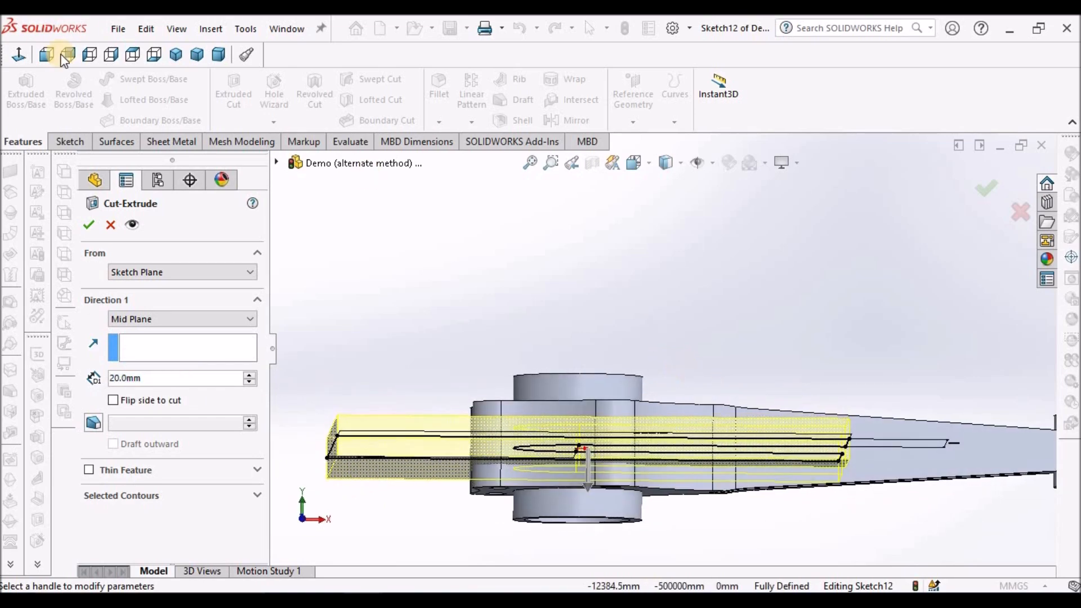
{"action": "left_click", "coordinate": [60, 55]}
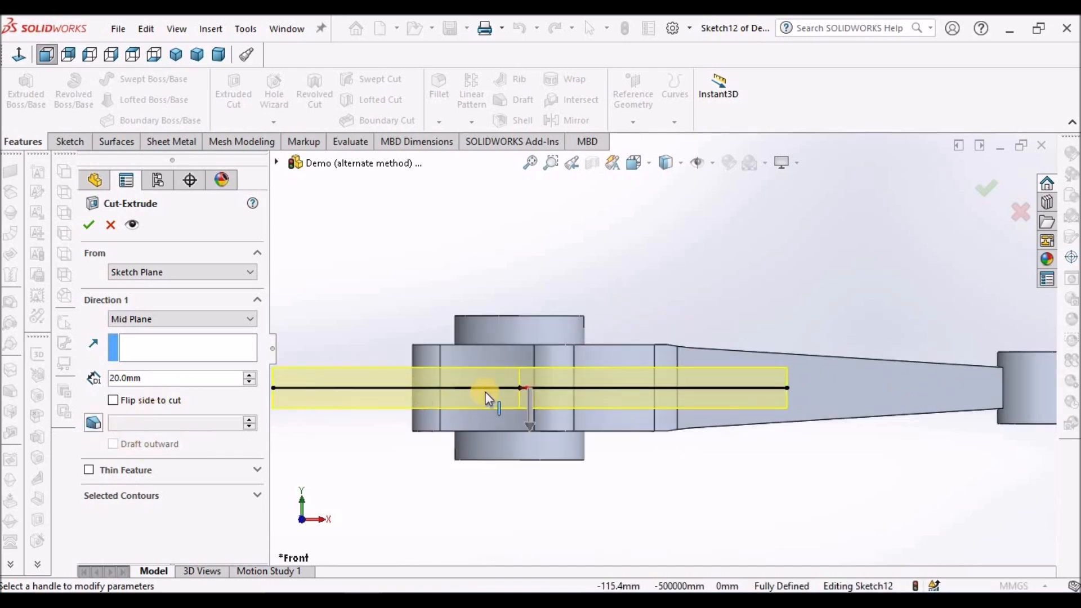
{"action": "left_click", "coordinate": [84, 224]}
Begin a 1 mm fillet with the edge where the upper large-end boss meets the flange.
{"action": "middle_click_drag", "start_coordinate": [598, 256], "coordinate": [592, 346]}
{"action": "left_click", "coordinate": [592, 346]}
{"action": "scroll", "coordinate": [794, 293], "scroll_direction": "up", "scroll_amount": 2}
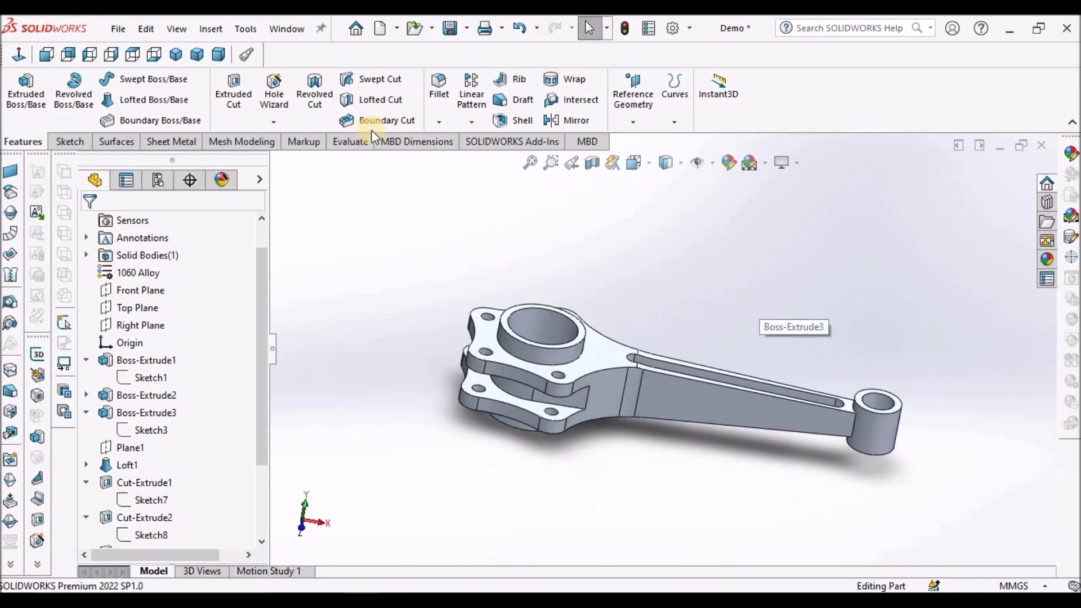
{"action": "left_click", "coordinate": [434, 82]}
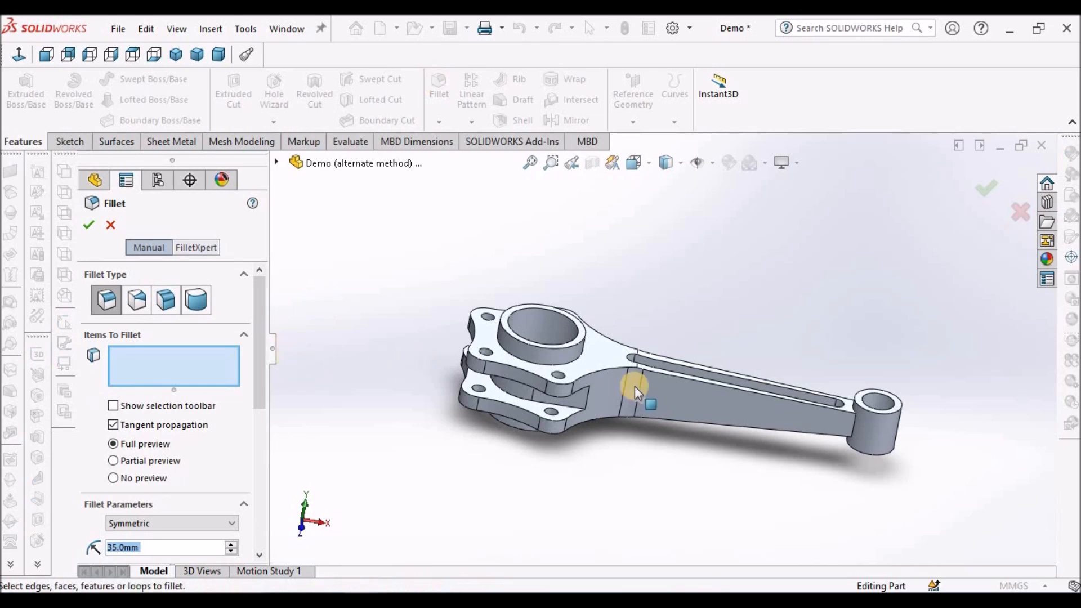
{"action": "type", "text": "1"}
{"action": "key", "text": "Return"}
{"action": "scroll", "coordinate": [602, 393], "scroll_direction": "down", "scroll_amount": 5}
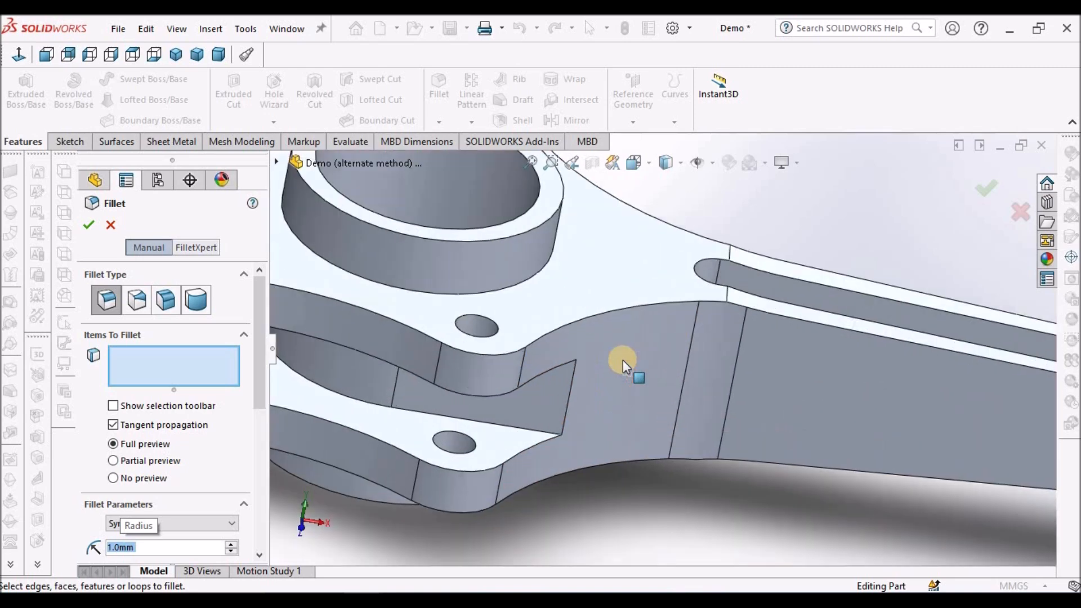
{"action": "left_click", "coordinate": [465, 276]}
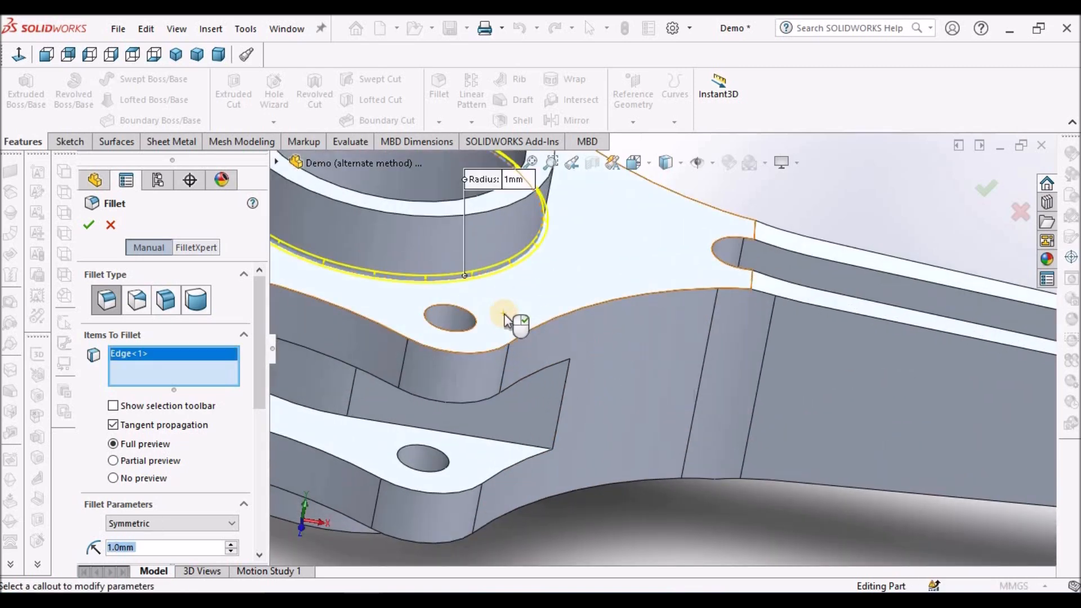
Add the upper and lower edges of the slot's curved inner wall to the 1 mm fillet.
{"action": "scroll", "coordinate": [504, 314], "scroll_direction": "up", "scroll_amount": 3}
{"action": "middle_click_drag", "start_coordinate": [510, 260], "coordinate": [528, 159]}
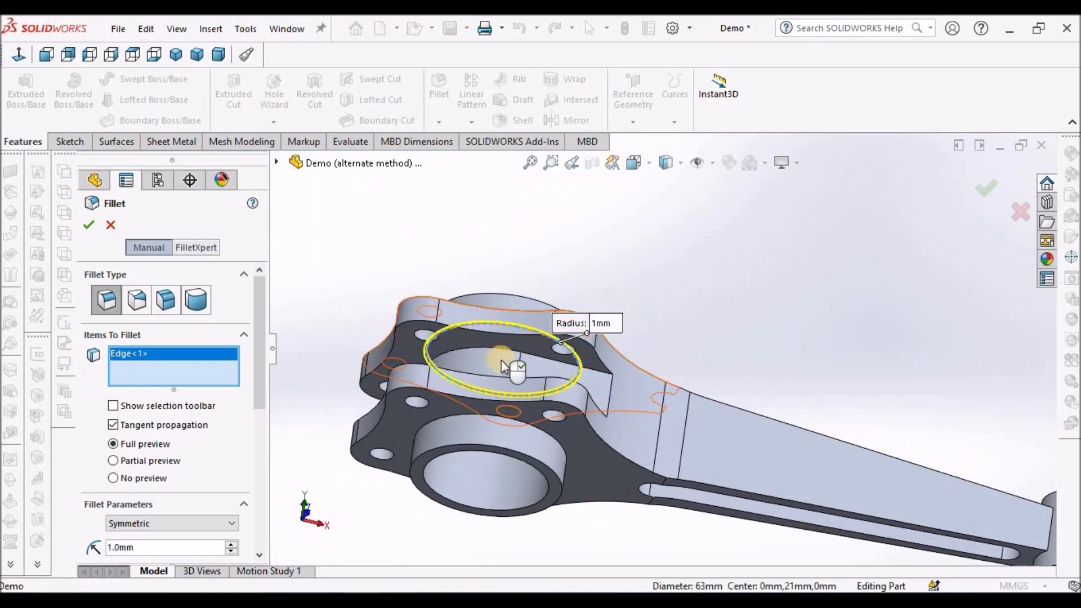
{"action": "scroll", "coordinate": [504, 353], "scroll_direction": "down", "scroll_amount": 3}
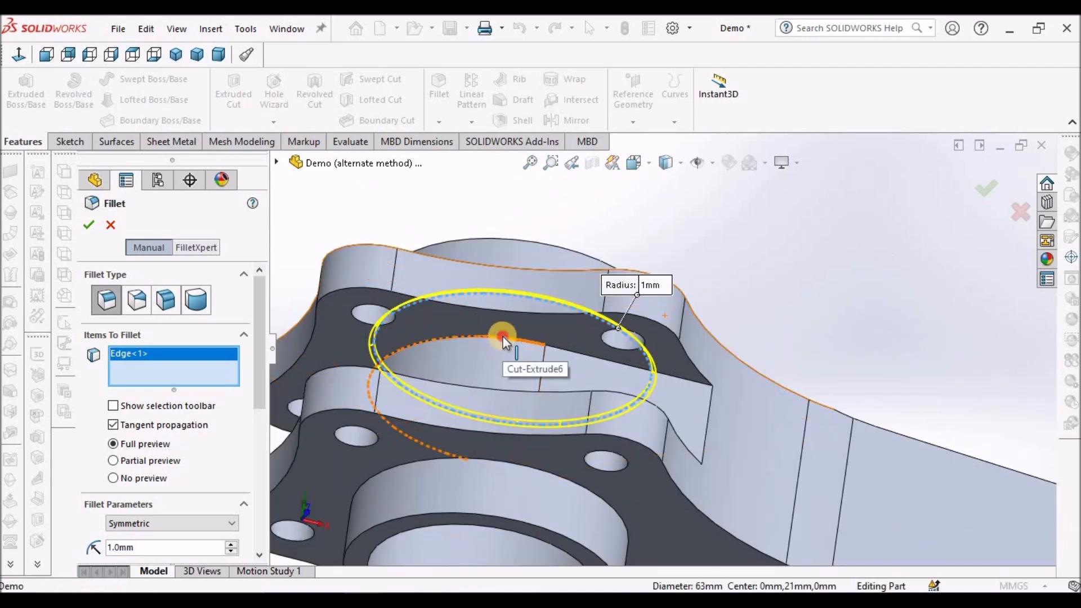
{"action": "left_click", "coordinate": [505, 344]}
{"action": "scroll", "coordinate": [465, 354], "scroll_direction": "up", "scroll_amount": 3}
{"action": "middle_click_drag", "start_coordinate": [466, 354], "coordinate": [640, 376]}
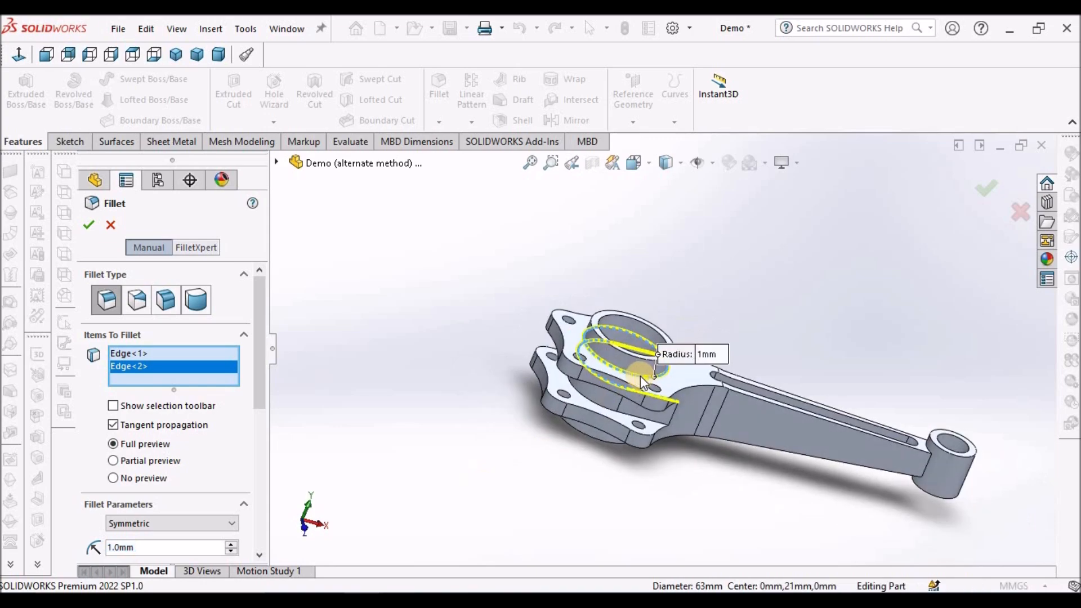
{"action": "scroll", "coordinate": [612, 415], "scroll_direction": "down", "scroll_amount": 3}
{"action": "scroll", "coordinate": [612, 414], "scroll_direction": "down", "scroll_amount": 3}
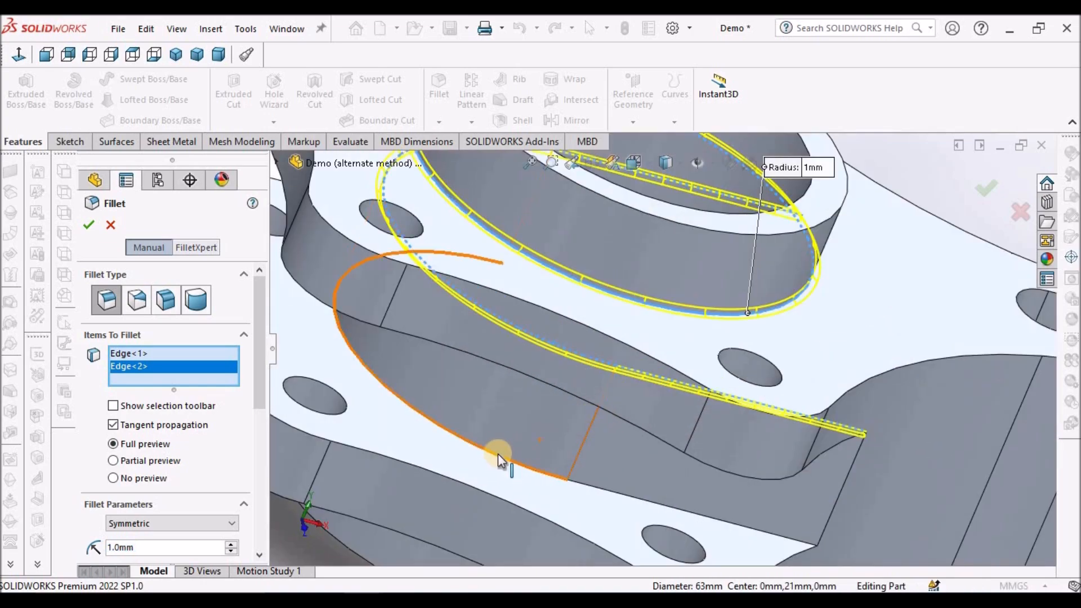
{"action": "left_click", "coordinate": [495, 454]}
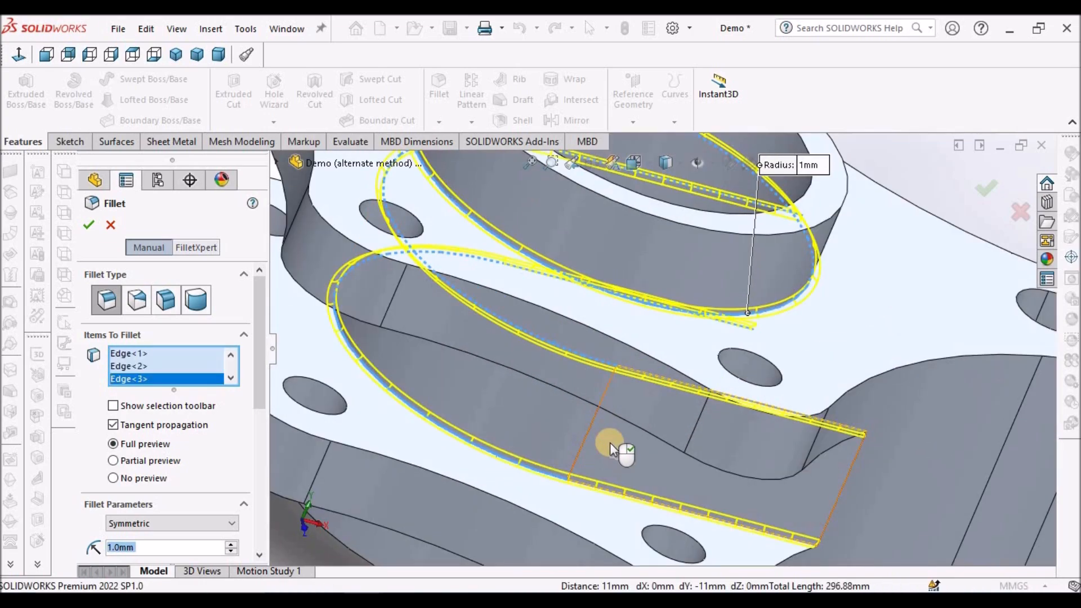
Add the edge where the underside boss meets the lower flange to the 1 mm fillet.
{"action": "scroll", "coordinate": [609, 443], "scroll_direction": "up", "scroll_amount": 5}
{"action": "middle_click_drag", "start_coordinate": [628, 429], "coordinate": [664, 278]}
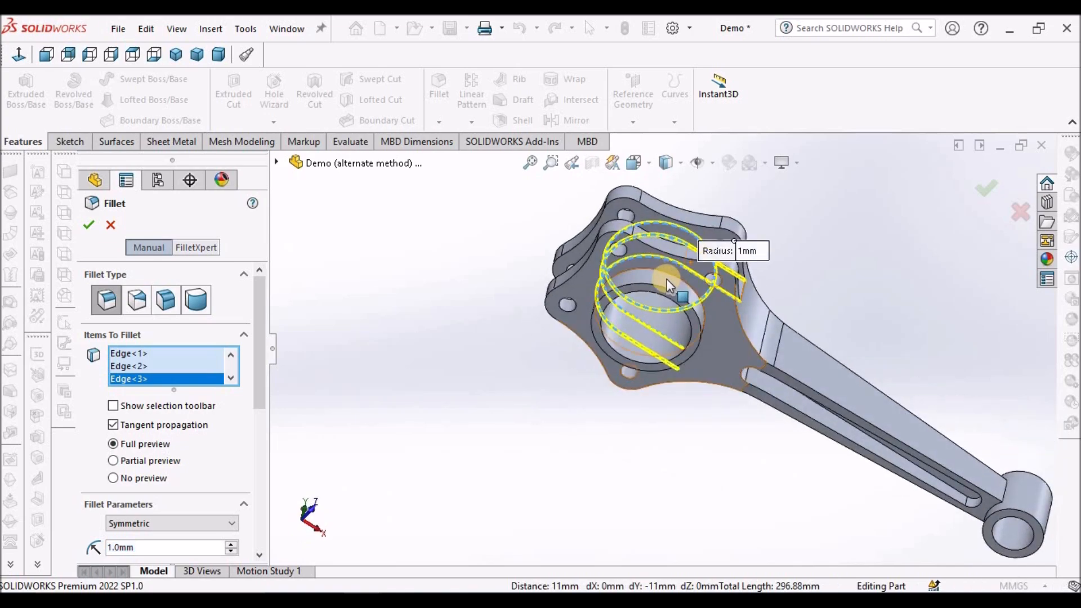
{"action": "scroll", "coordinate": [667, 280], "scroll_direction": "down", "scroll_amount": 5}
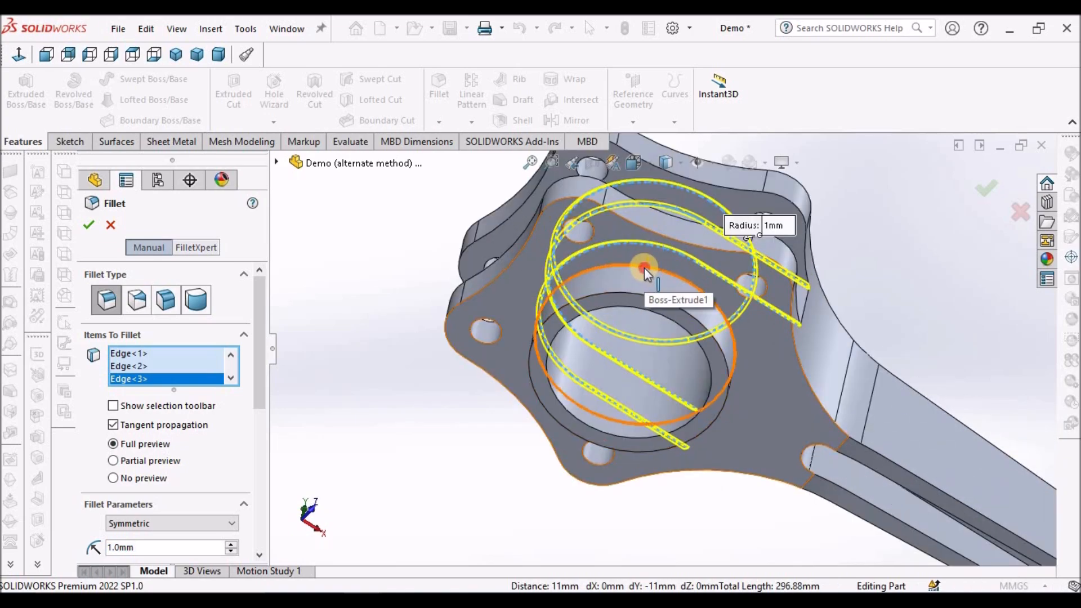
{"action": "left_click", "coordinate": [592, 343]}
Add the two short edges beside the pocket where the shank's upper face meets the large end to the fillet.
{"action": "scroll", "coordinate": [699, 337], "scroll_direction": "up", "scroll_amount": 3}
{"action": "middle_click_drag", "start_coordinate": [700, 338], "coordinate": [540, 462]}
{"action": "scroll", "coordinate": [731, 407], "scroll_direction": "down", "scroll_amount": 10}
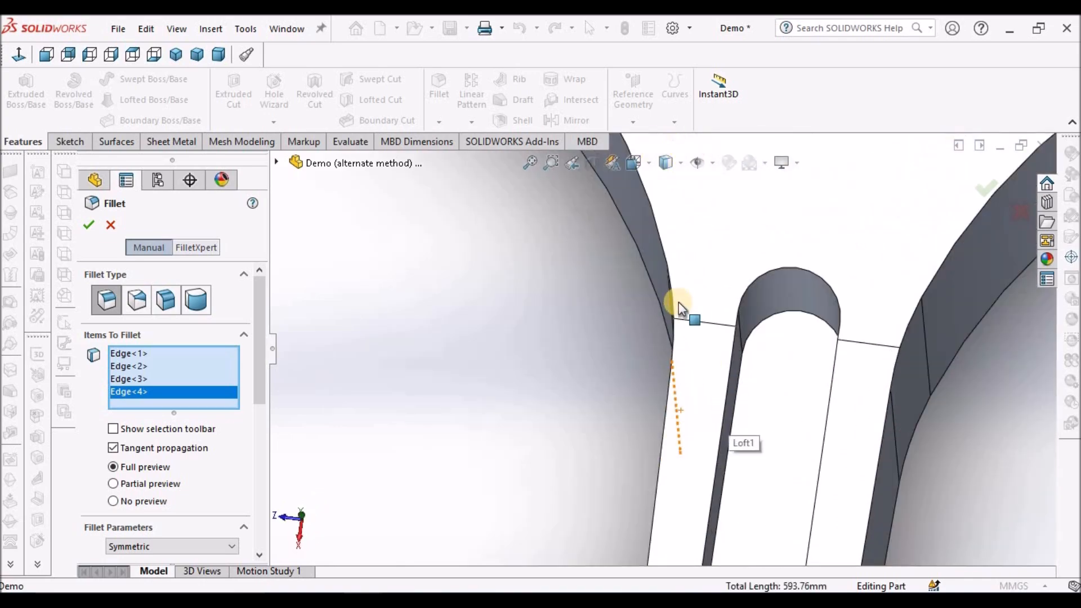
{"action": "left_click", "coordinate": [697, 321]}
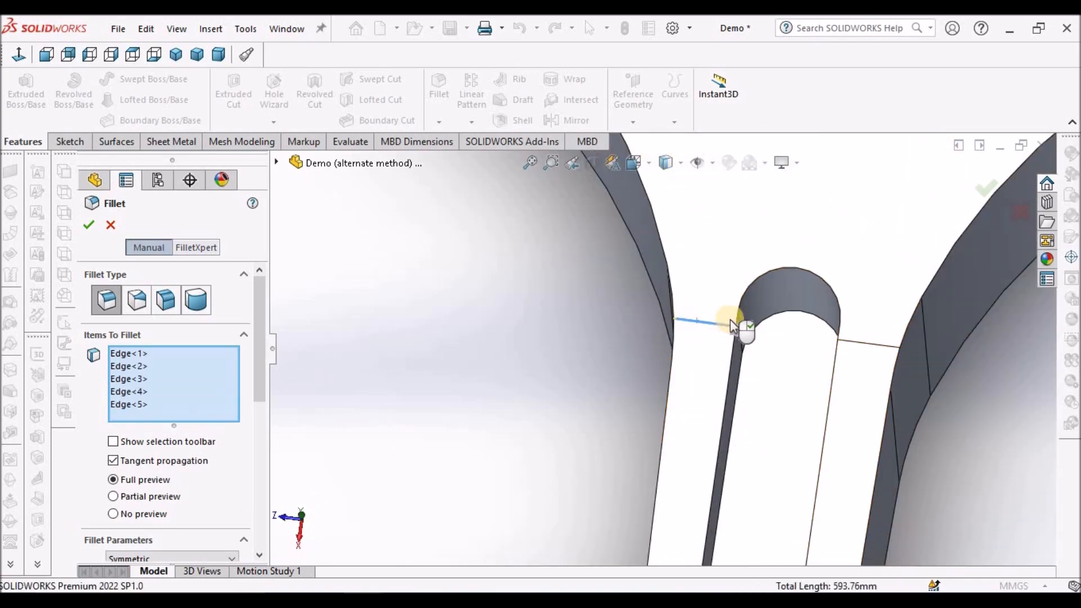
{"action": "left_click", "coordinate": [862, 342]}
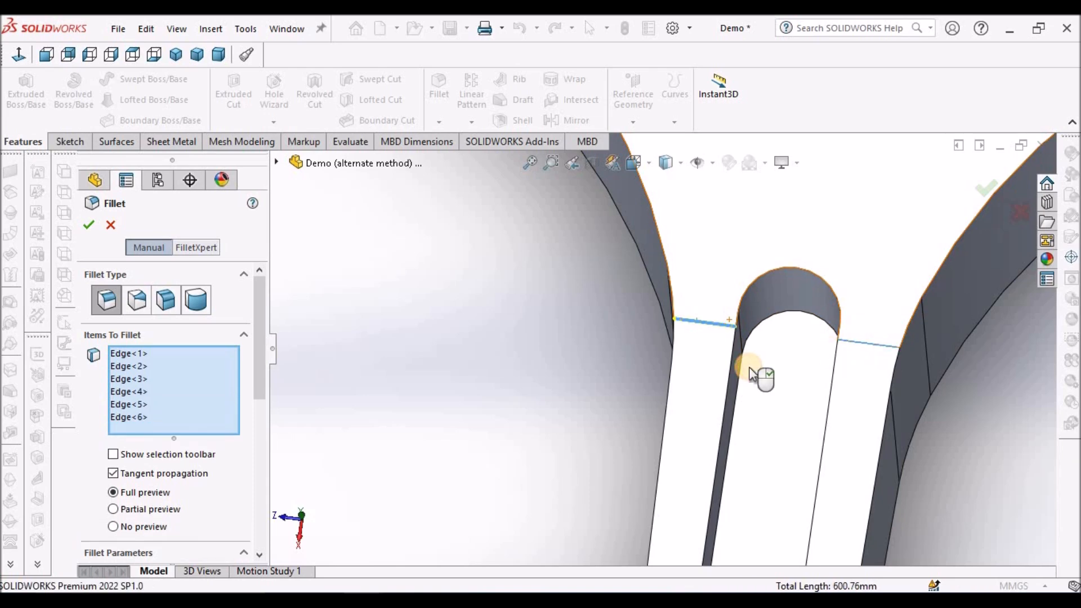
Add the two matching short edges beside the pocket on the shank's underside and complete the 1 mm fillet.
{"action": "scroll", "coordinate": [731, 373], "scroll_direction": "up", "scroll_amount": 10}
{"action": "middle_click_drag", "start_coordinate": [712, 374], "coordinate": [665, 357]}
{"action": "scroll", "coordinate": [665, 357], "scroll_direction": "down", "scroll_amount": 10}
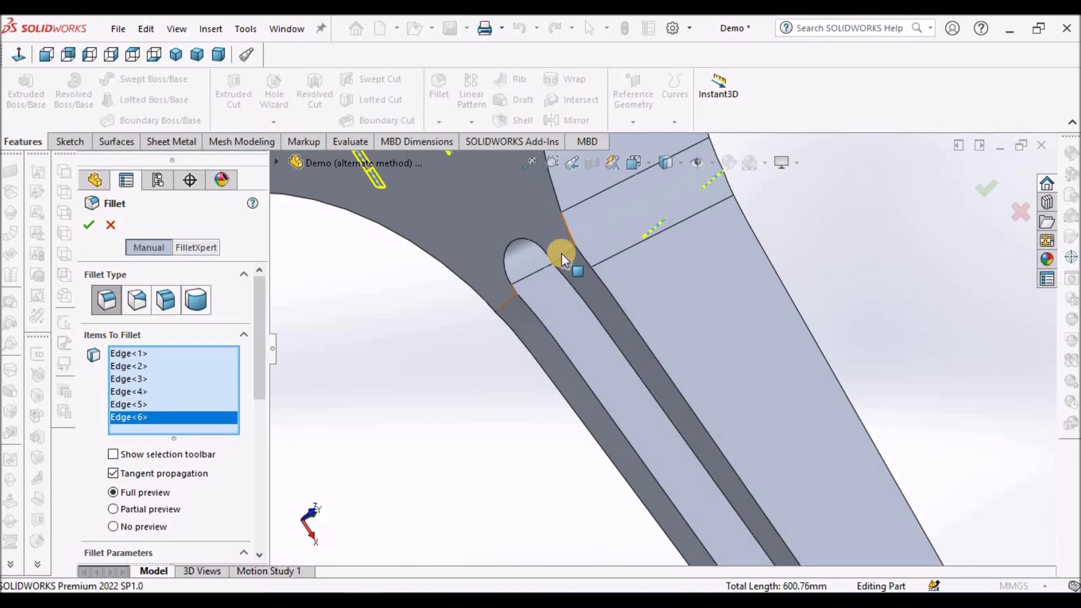
{"action": "left_click", "coordinate": [563, 256]}
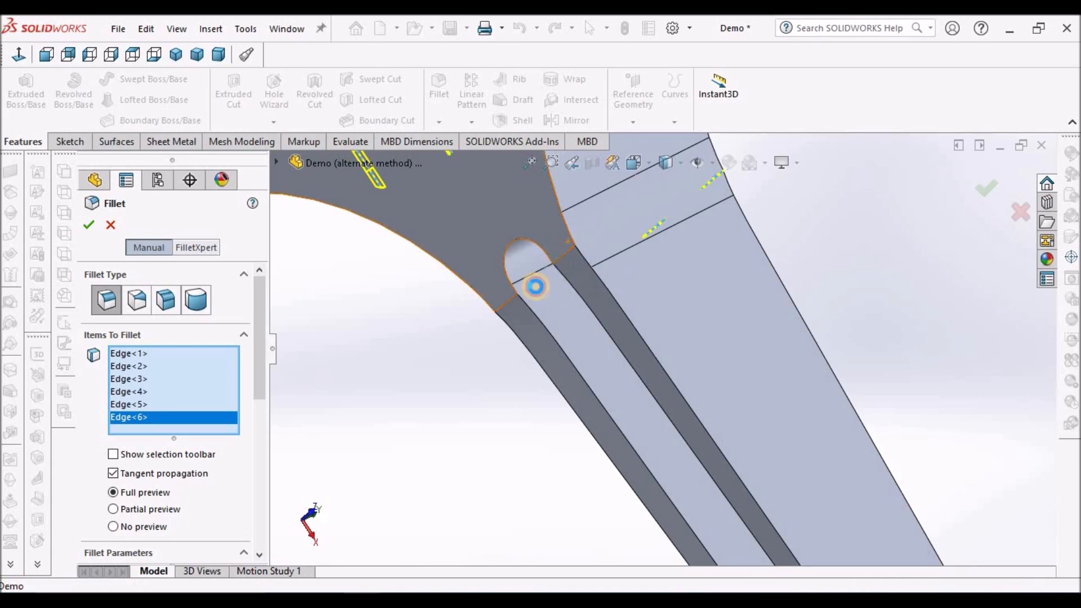
{"action": "left_click", "coordinate": [502, 305]}
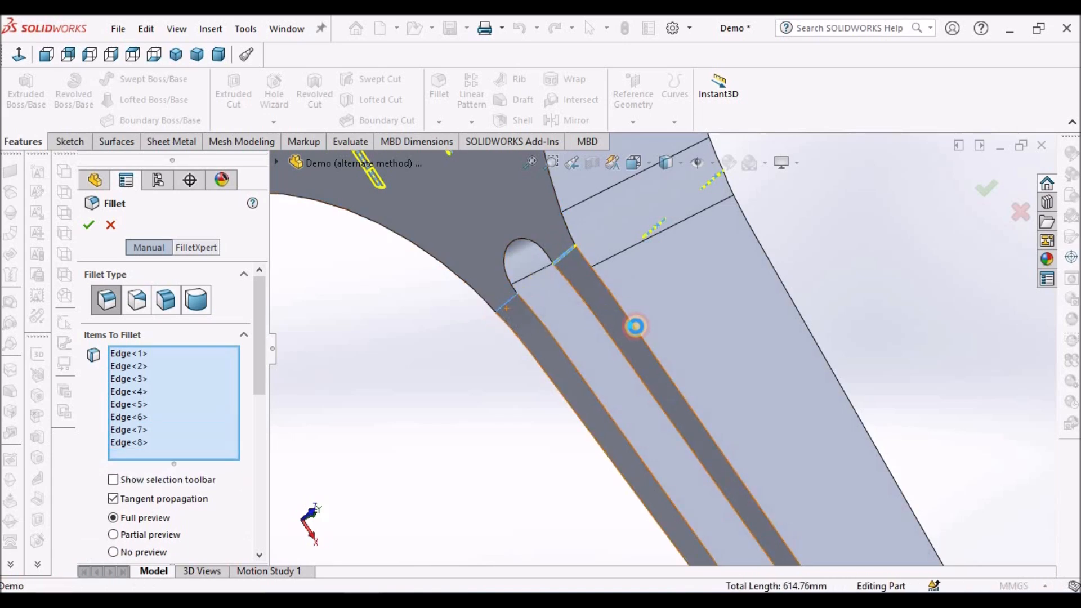
{"action": "scroll", "coordinate": [647, 332], "scroll_direction": "up", "scroll_amount": 10}
{"action": "scroll", "coordinate": [660, 354], "scroll_direction": "up", "scroll_amount": 10}
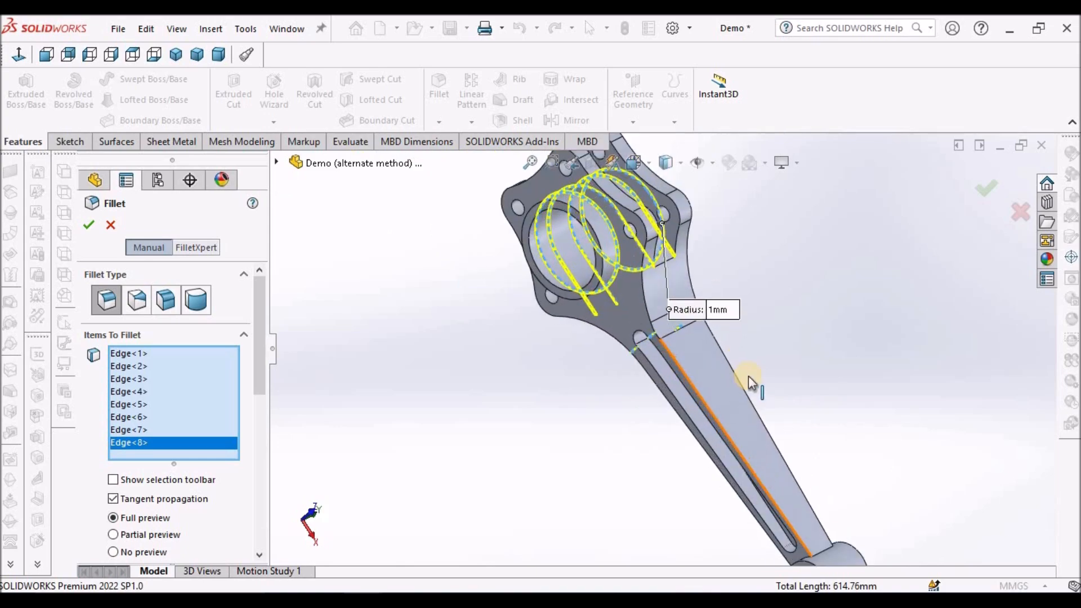
{"action": "left_click", "coordinate": [748, 379]}
{"action": "middle_click_drag", "start_coordinate": [768, 494], "coordinate": [482, 429]}
{"action": "left_click", "coordinate": [88, 226]}
{"action": "left_click", "coordinate": [427, 375]}
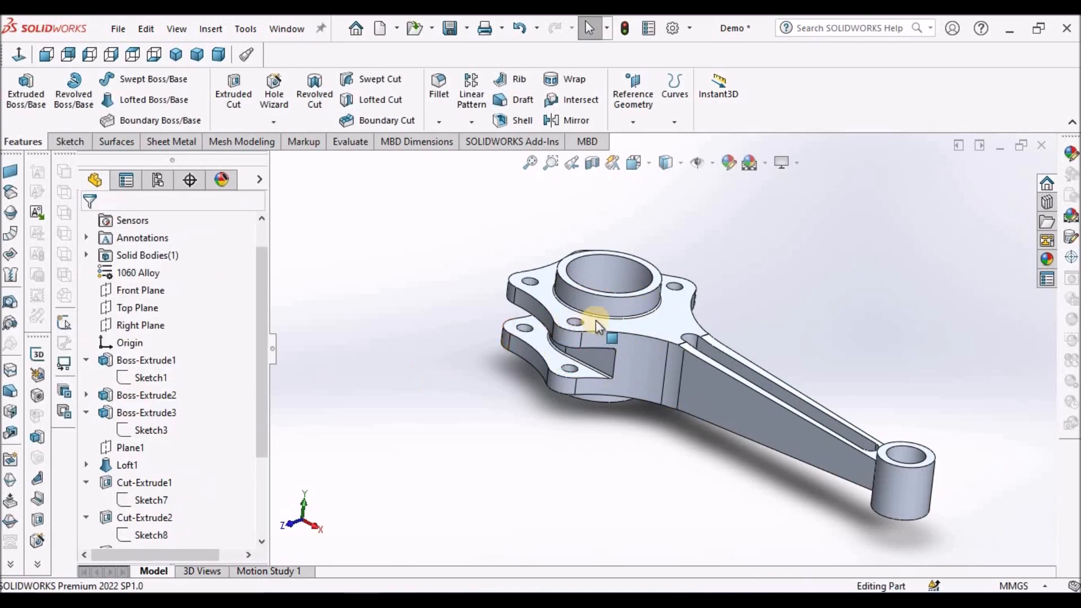
Inspect the boss fillet and the rod's interior using a Front Plane section view, ending with the whole rod in isometric view.
{"action": "scroll", "coordinate": [635, 299], "scroll_direction": "up", "scroll_amount": 10}
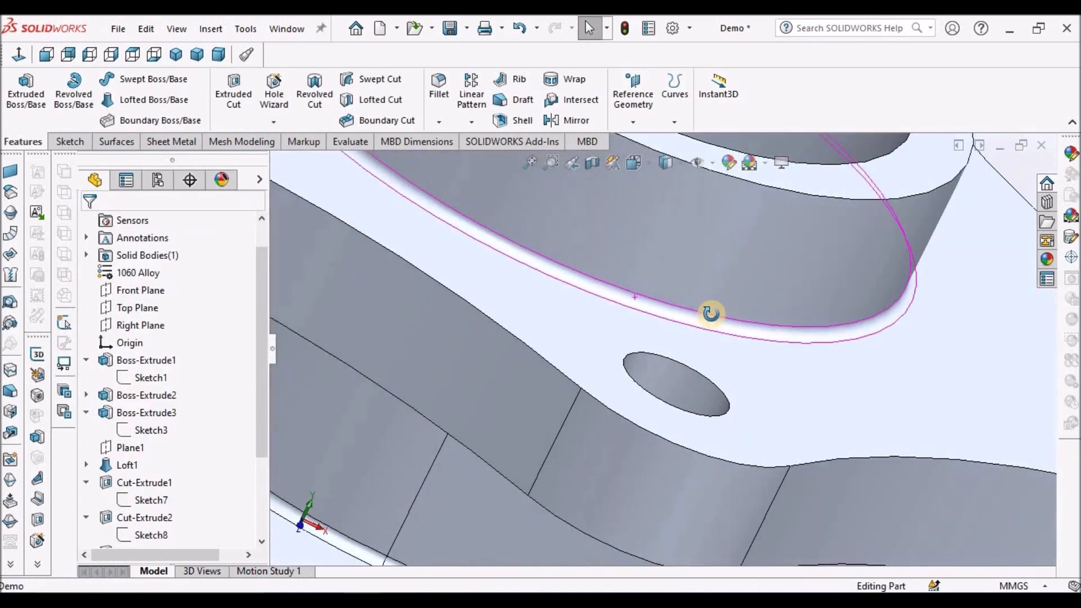
{"action": "middle_click_drag", "start_coordinate": [711, 313], "coordinate": [657, 353]}
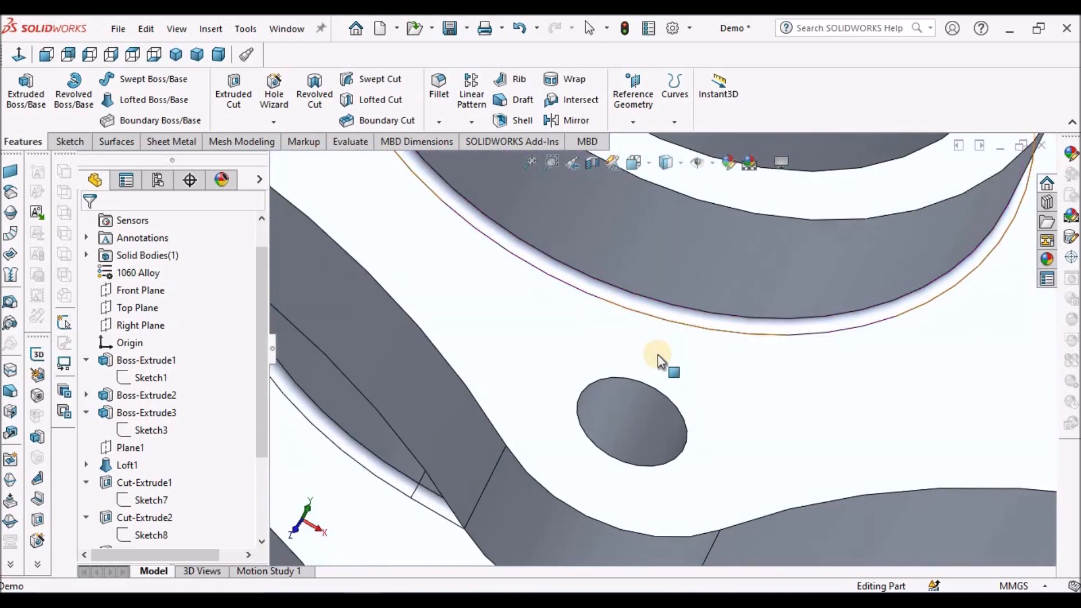
{"action": "left_click", "coordinate": [218, 54]}
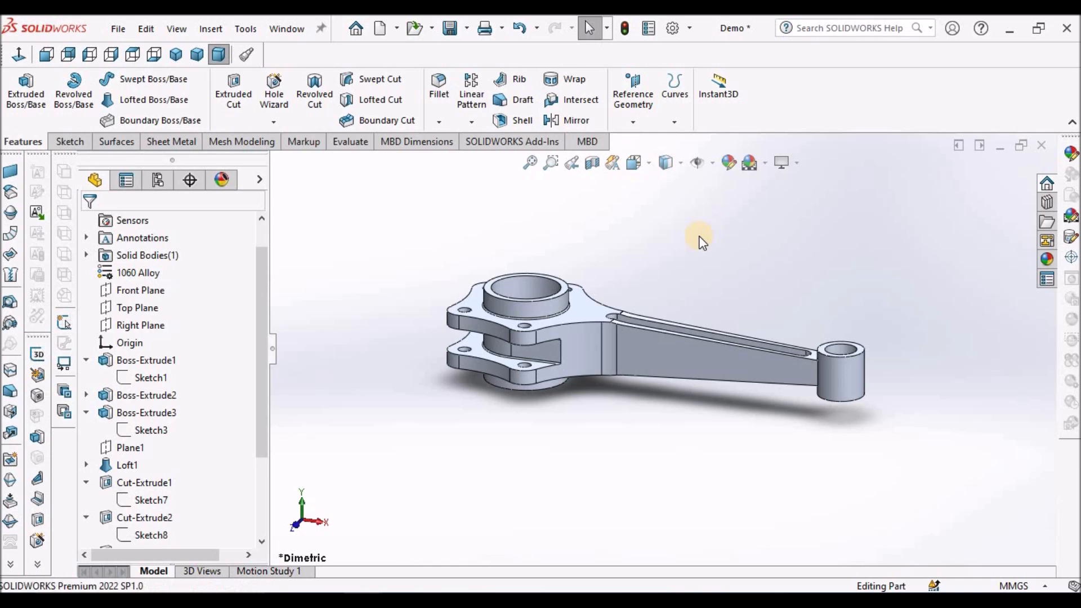
{"action": "left_click", "coordinate": [592, 163]}
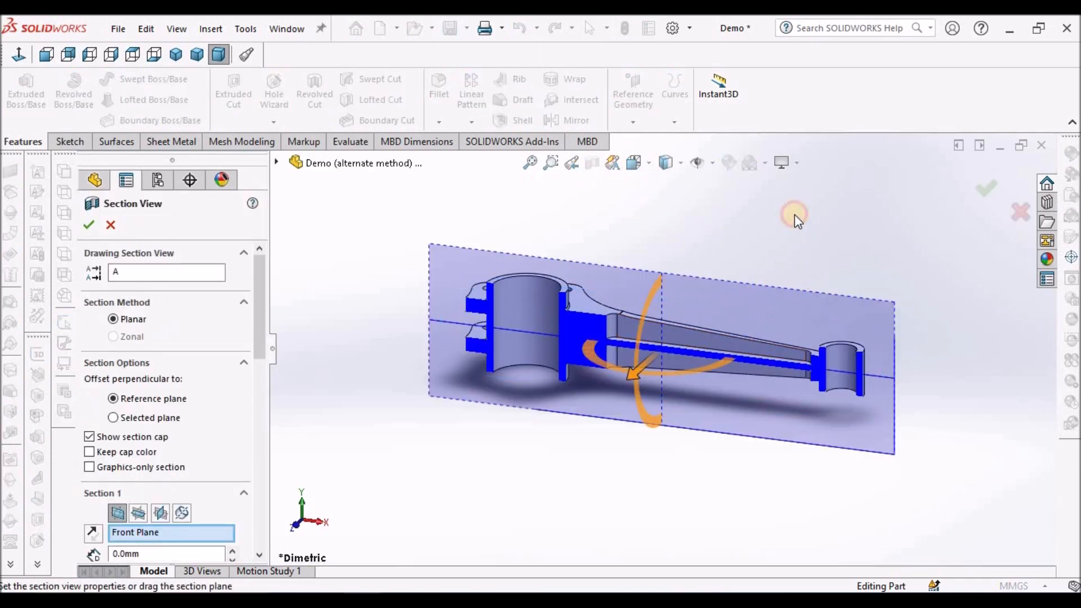
{"action": "left_click", "coordinate": [90, 226]}
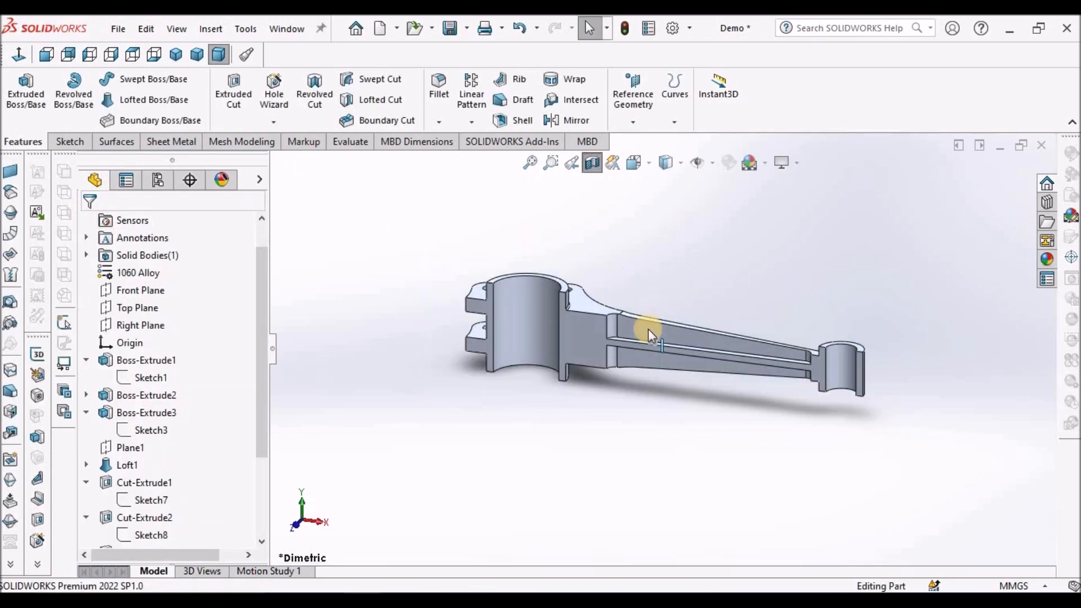
{"action": "scroll", "coordinate": [644, 333], "scroll_direction": "down", "scroll_amount": 5}
{"action": "mouse_move", "coordinate": [564, 357]}
{"action": "middle_mouse_down"}
{"action": "mouse_move", "coordinate": [632, 393]}
{"action": "mouse_move", "coordinate": [688, 389]}
{"action": "mouse_move", "coordinate": [849, 446]}
{"action": "mouse_move", "coordinate": [659, 426]}
{"action": "middle_mouse_up"}
{"action": "scroll", "coordinate": [664, 259], "scroll_direction": "up", "scroll_amount": 3}
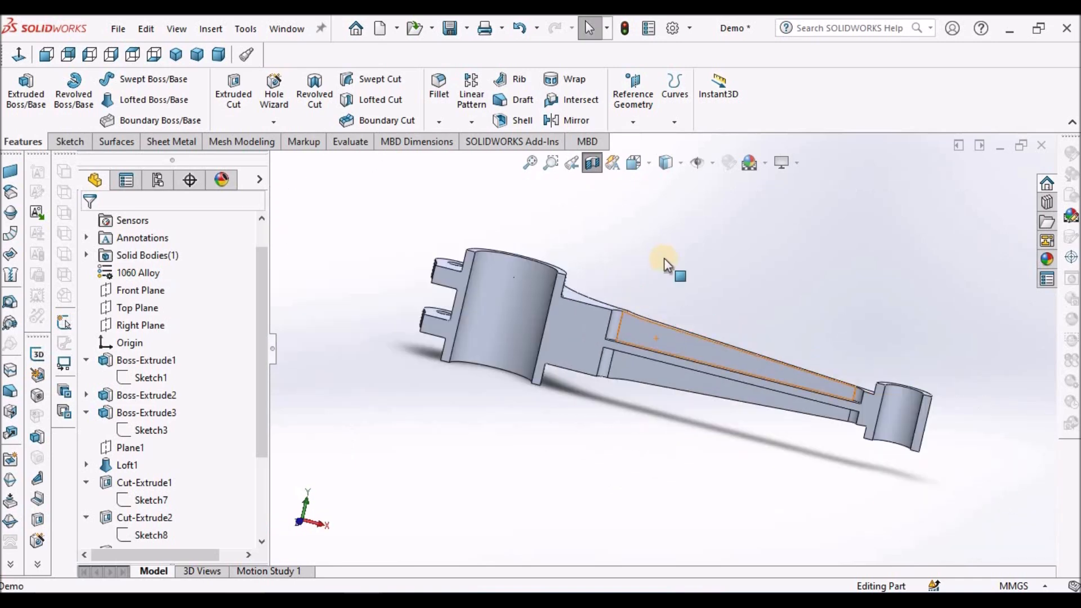
{"action": "left_click", "coordinate": [593, 164]}
{"action": "left_click", "coordinate": [217, 54]}
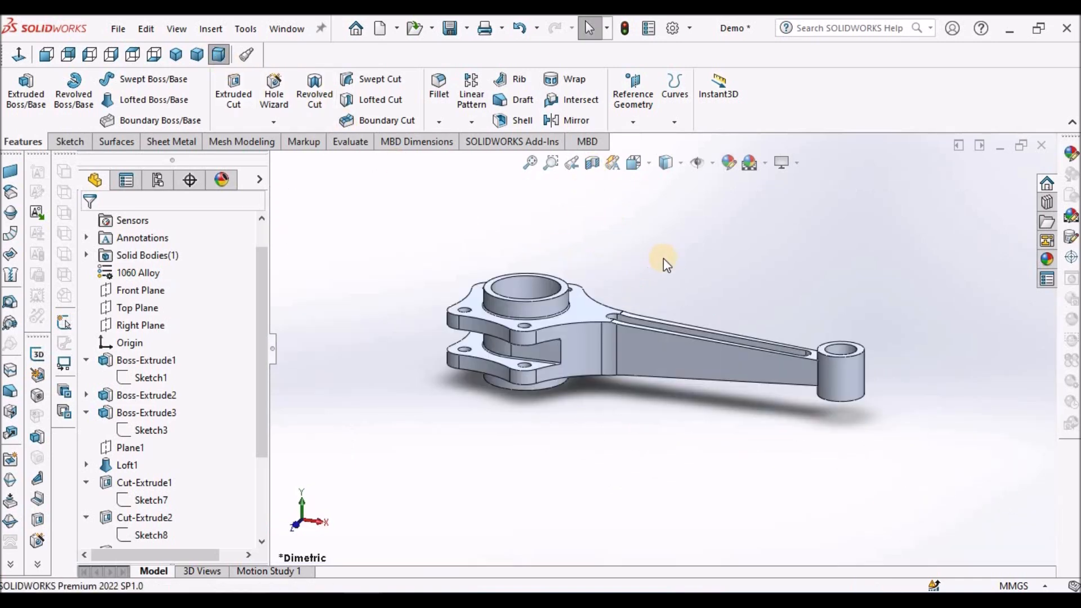
{"action": "left_click", "coordinate": [175, 55]}
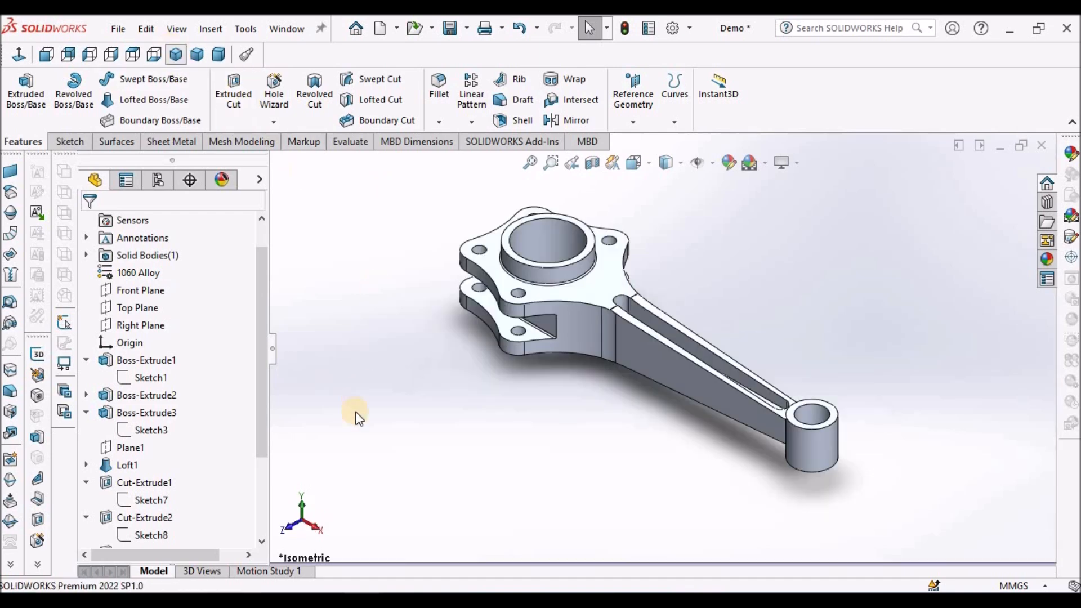